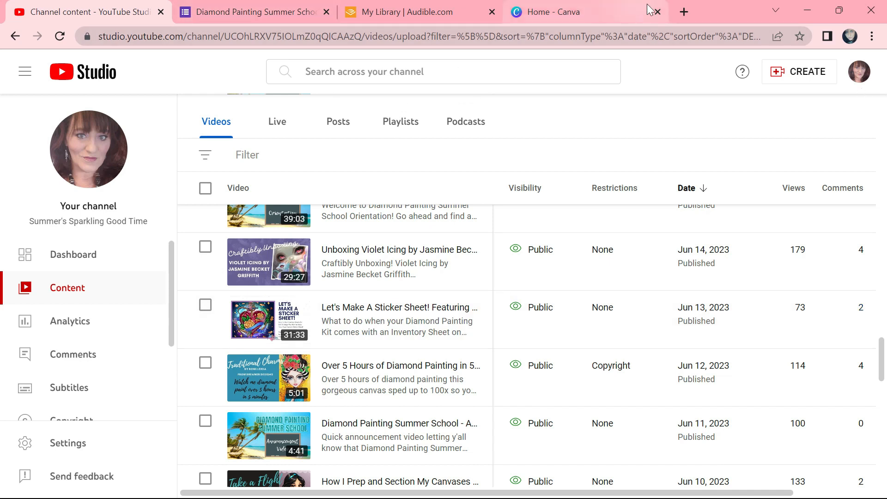
- Open YouTube in a new browser tab, search for "summers sparkling good time" and open the Summer's Sparkling Good Time channel
{"action": "left_click", "coordinate": [685, 11]}
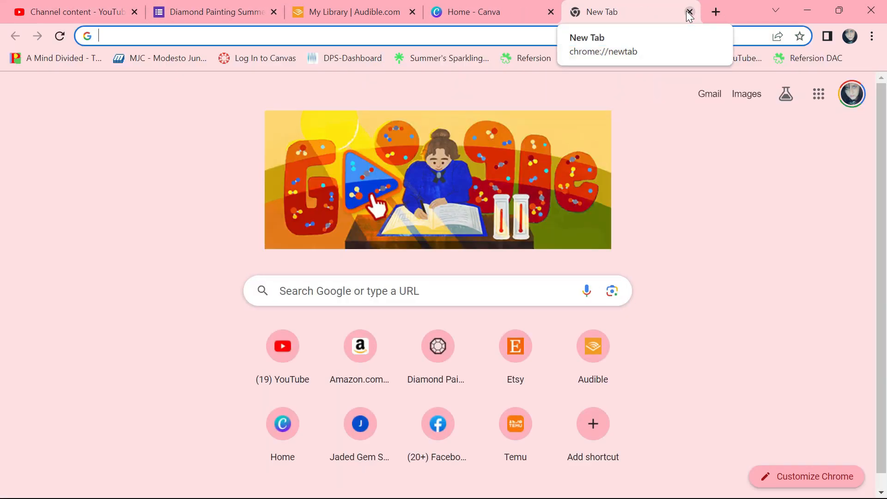
{"action": "left_click", "coordinate": [292, 344]}
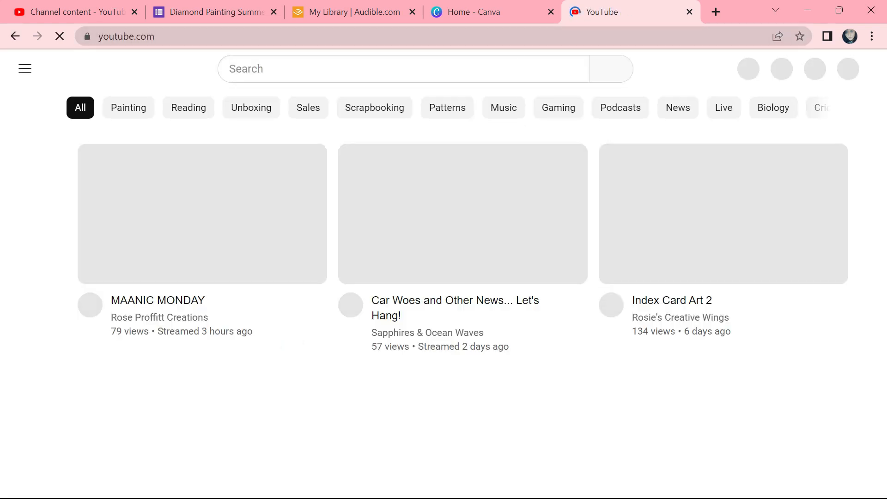
{"action": "left_click", "coordinate": [456, 68]}
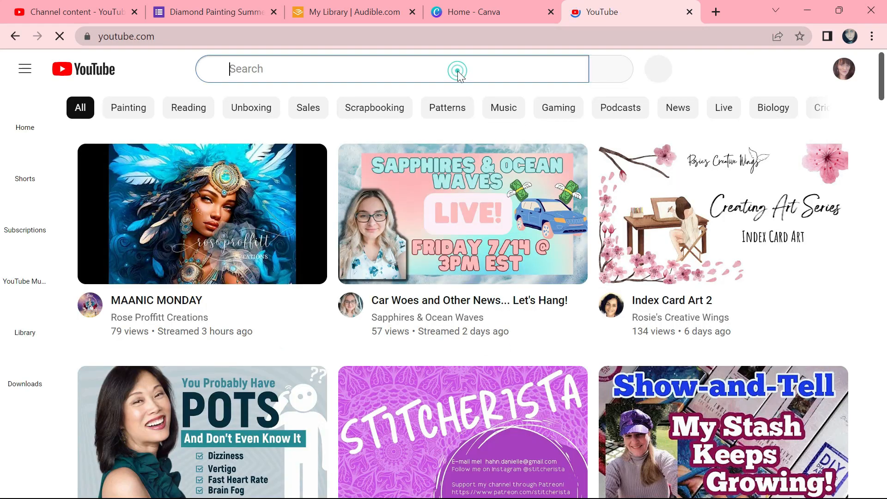
{"action": "type", "text": "summer"}
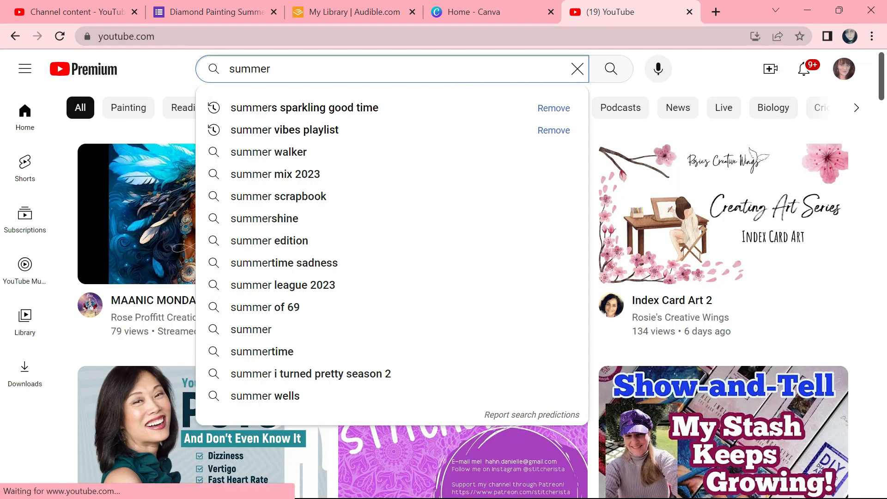
{"action": "left_click", "coordinate": [343, 109]}
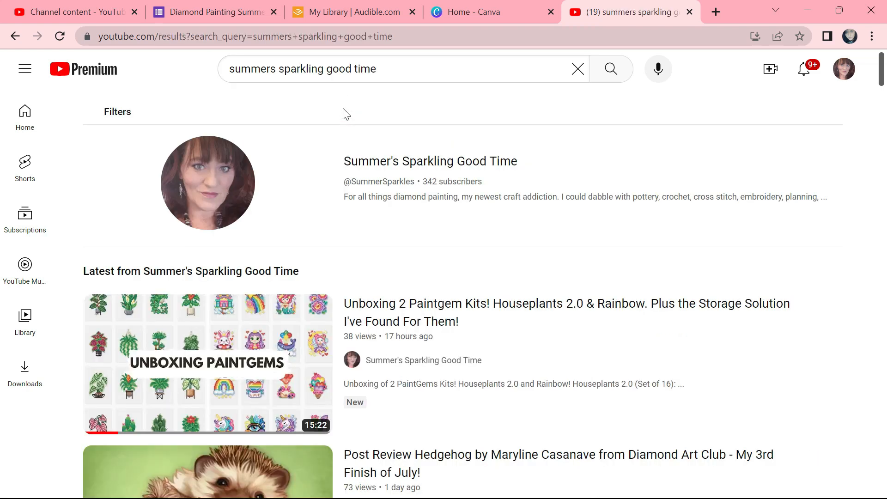
{"action": "left_click", "coordinate": [379, 168]}
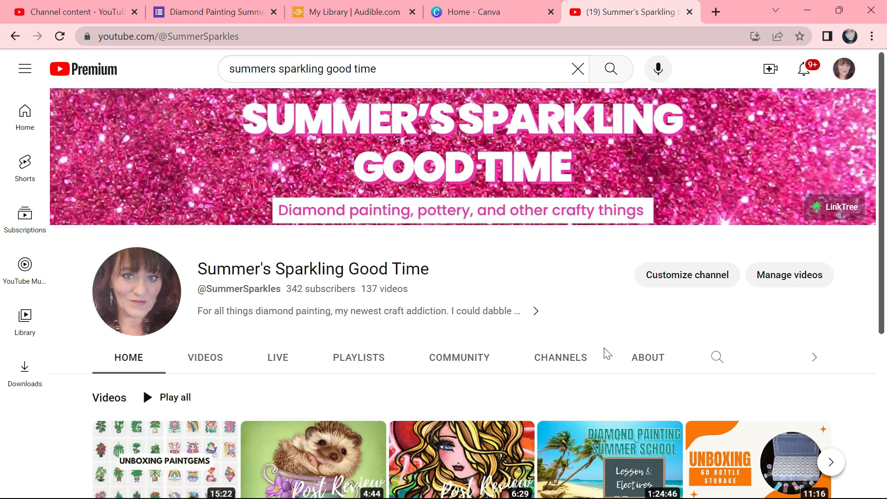
- Browse the channel's videos to locate the Let's Make A Sticker Sheet video
{"action": "left_click", "coordinate": [206, 359]}
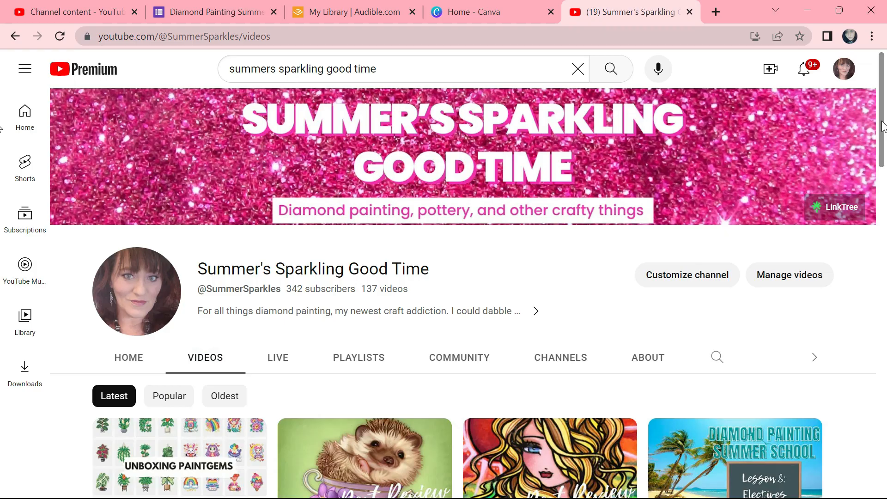
{"action": "left_click_drag", "start_coordinate": [883, 126], "coordinate": [886, 493]}
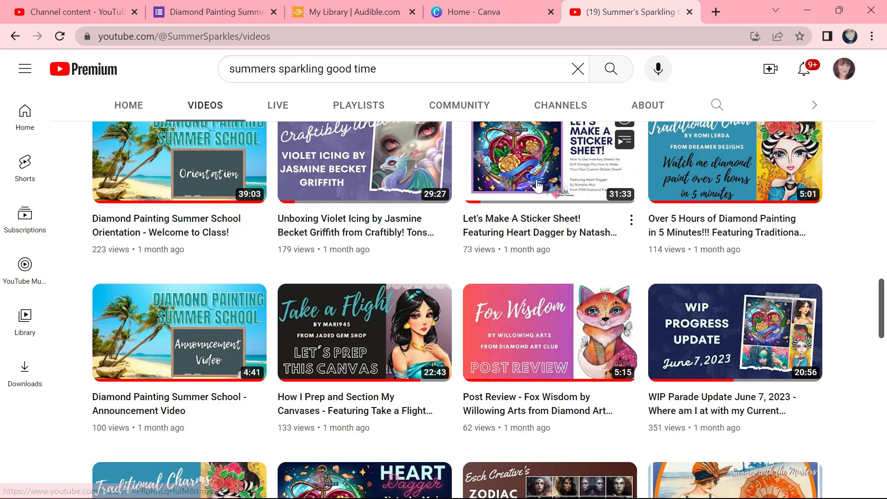
{"action": "mouse_move", "coordinate": [556, 187]}
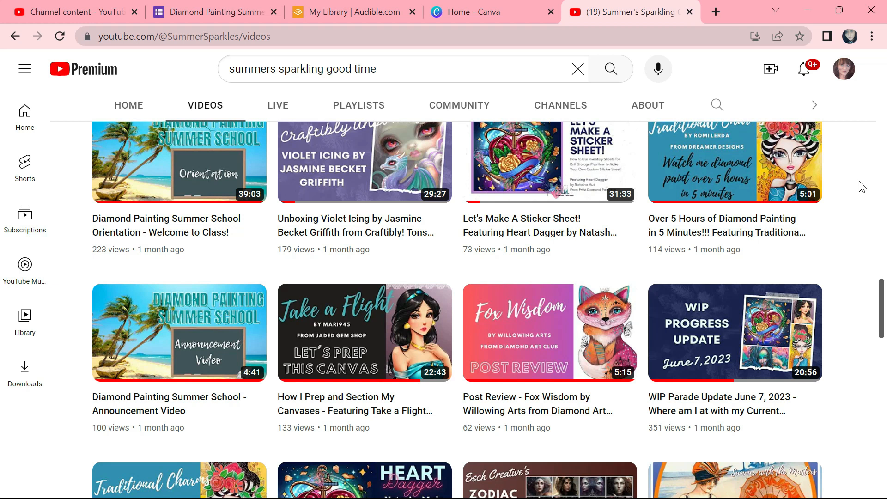
{"action": "scroll", "coordinate": [883, 285], "scroll_direction": "up", "scroll_amount": 2}
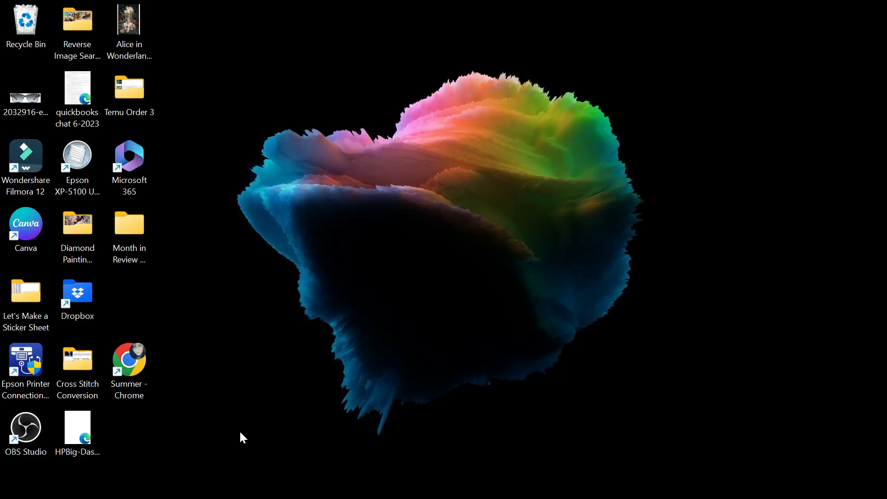
- Switch to File Explorer and open the DP Kits folder in the Summer - Personal storage
{"action": "mouse_move", "coordinate": [400, 498]}
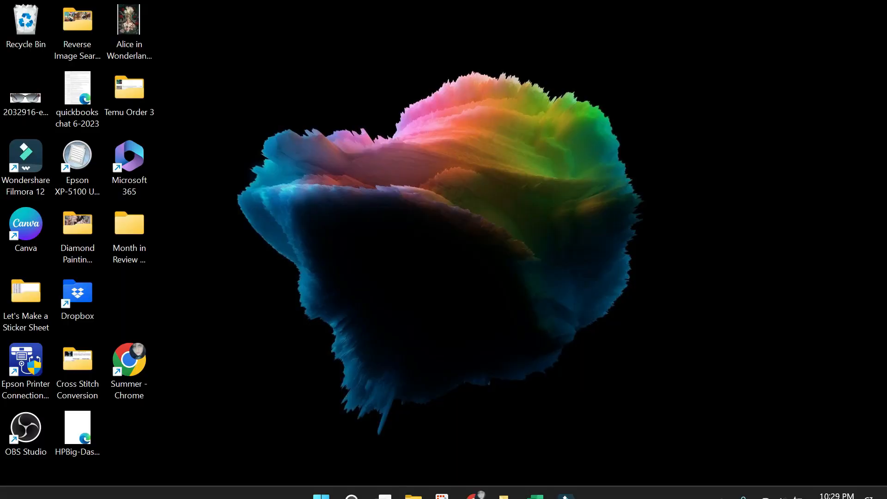
{"action": "left_click", "coordinate": [412, 483]}
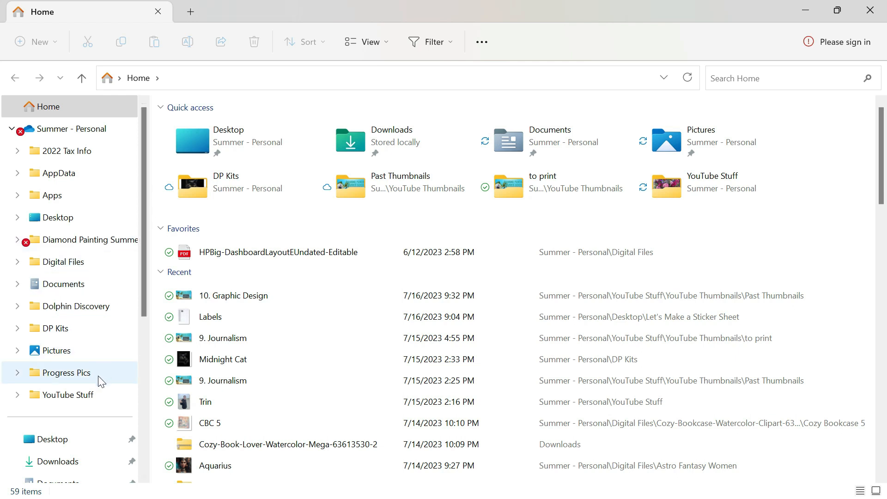
{"action": "left_click", "coordinate": [95, 326]}
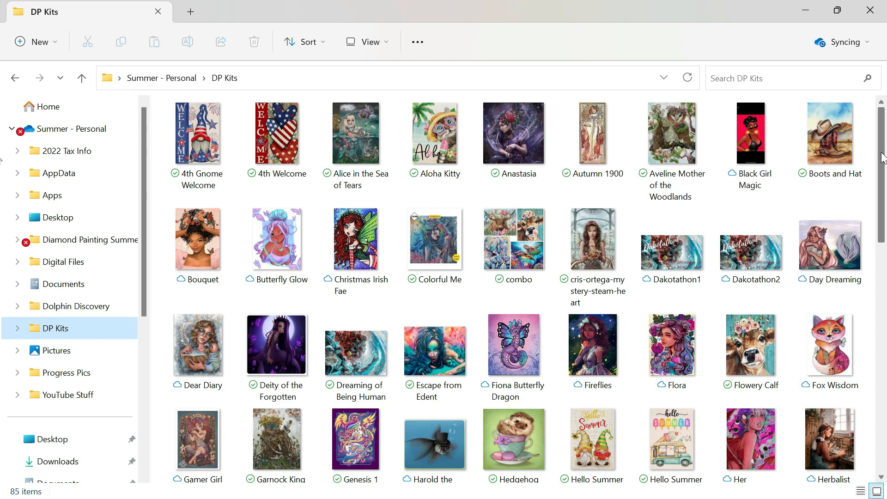
{"action": "left_click_drag", "start_coordinate": [883, 158], "coordinate": [880, 75]}
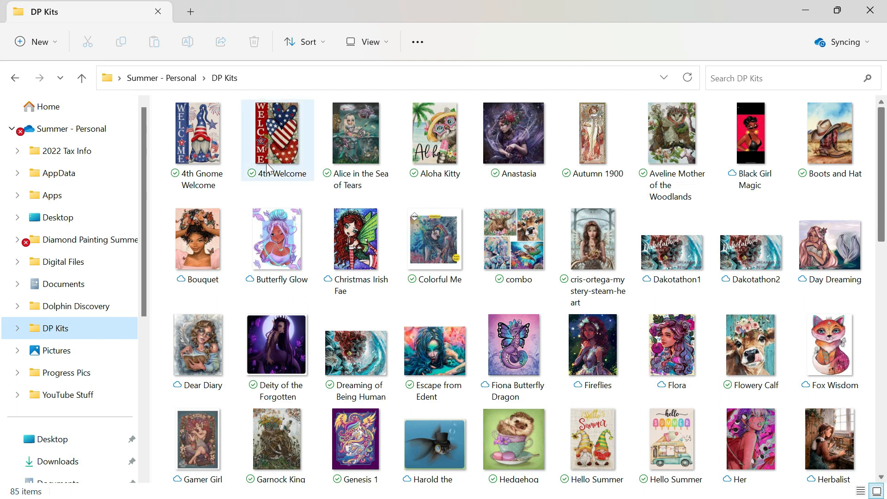
- Select the eight pictures from 4th Gnome Welcome through Black Girl Magic and open the Print Pictures dialog for them
{"action": "left_click", "coordinate": [198, 162]}
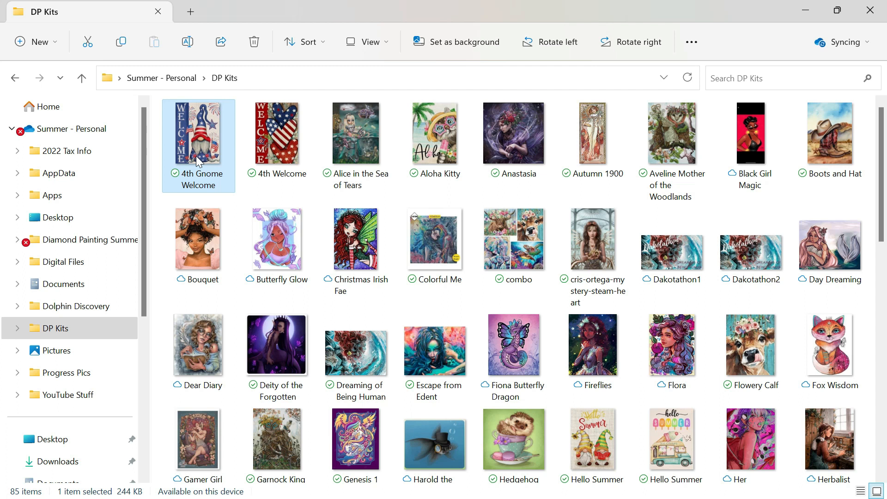
{"action": "left_click", "coordinate": [252, 149], "text": "ctrl"}
{"action": "left_click", "coordinate": [351, 127], "text": "ctrl"}
{"action": "left_click", "coordinate": [416, 133], "text": "ctrl"}
{"action": "left_click", "coordinate": [514, 129], "text": "ctrl"}
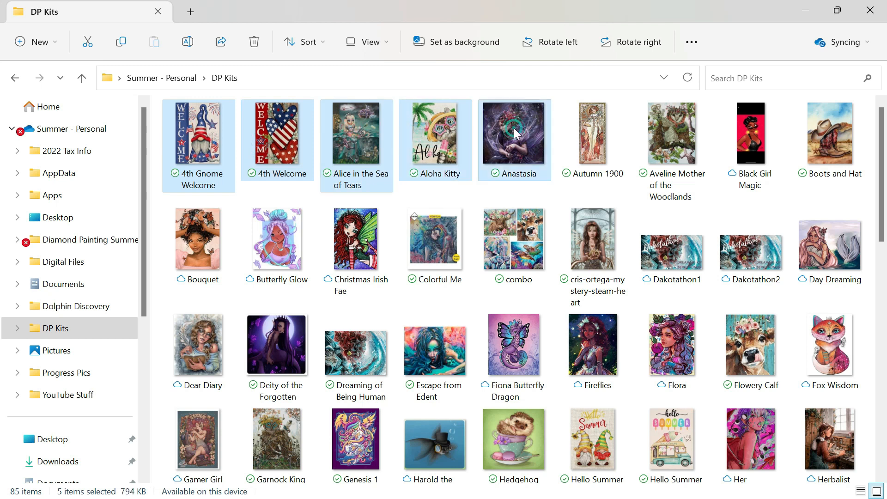
{"action": "left_click", "coordinate": [593, 125], "text": "ctrl"}
{"action": "left_click", "coordinate": [664, 124], "text": "ctrl"}
{"action": "left_click", "coordinate": [737, 129], "text": "ctrl"}
{"action": "left_click", "coordinate": [810, 134], "text": "ctrl"}
{"action": "left_click", "coordinate": [810, 134], "text": "ctrl"}
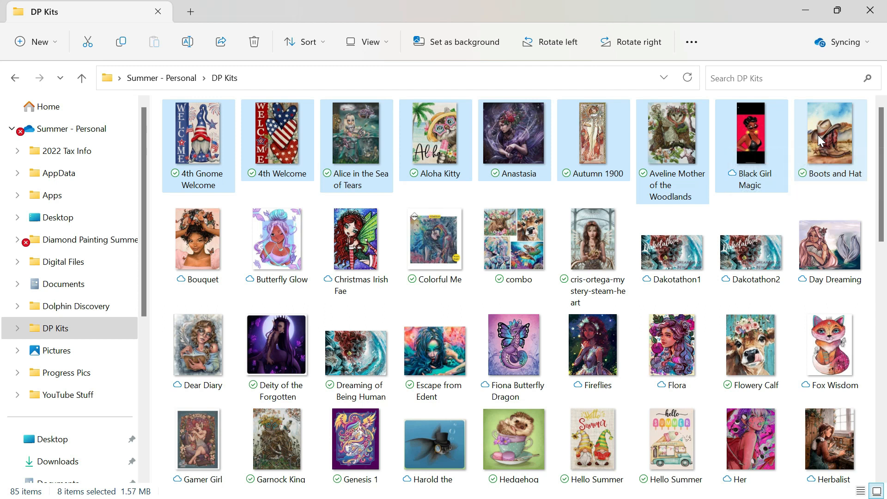
{"action": "right_click", "coordinate": [819, 135]}
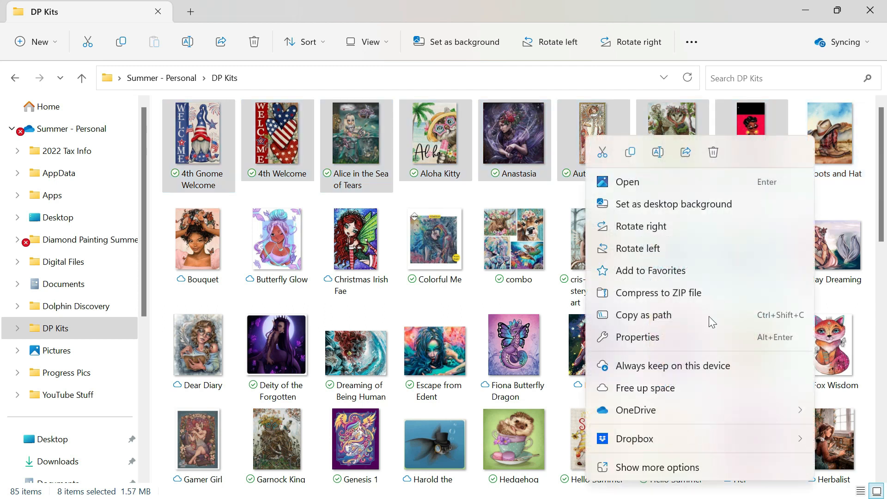
{"action": "left_click", "coordinate": [673, 468]}
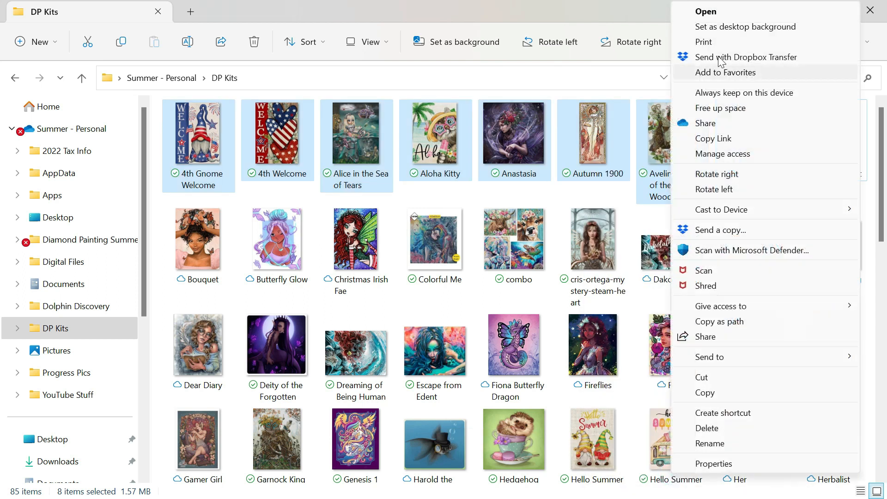
{"action": "left_click", "coordinate": [716, 41]}
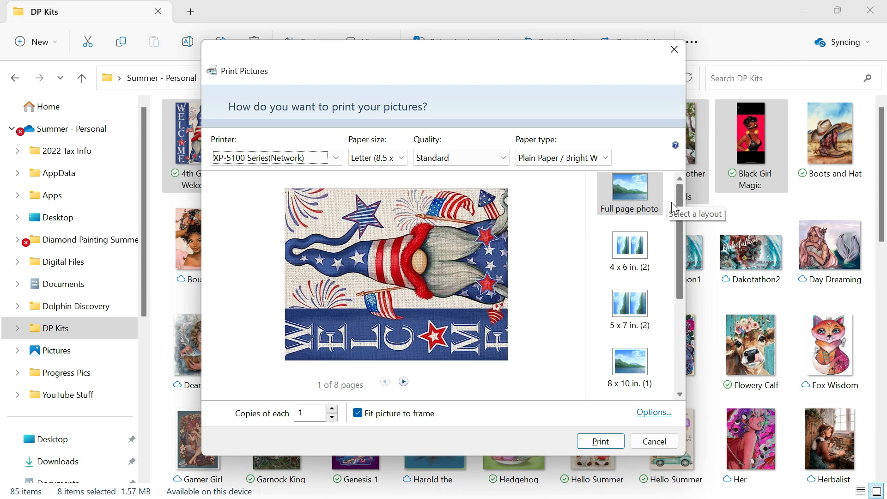
- Try the 4 x 6, 5 x 7, 8 x 10, 3.5 x 5 in. and Wallet print layouts in the preview
{"action": "left_click", "coordinate": [631, 250]}
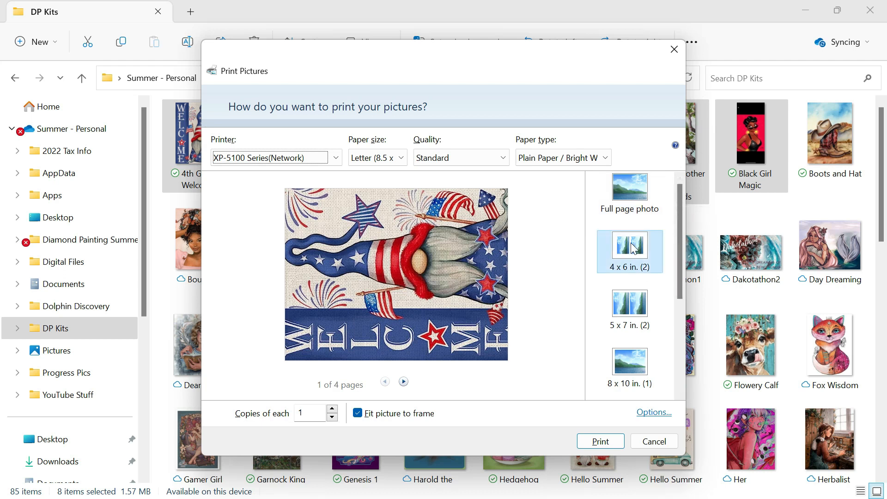
{"action": "left_click", "coordinate": [628, 317]}
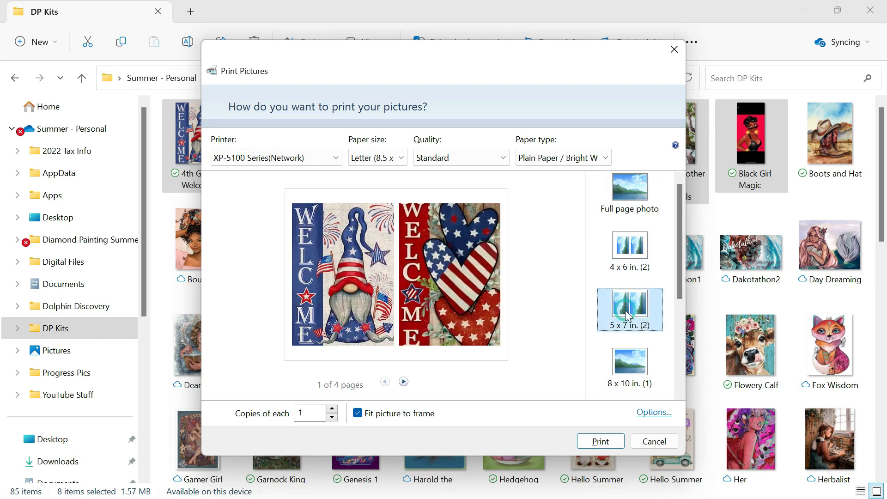
{"action": "left_click", "coordinate": [636, 357]}
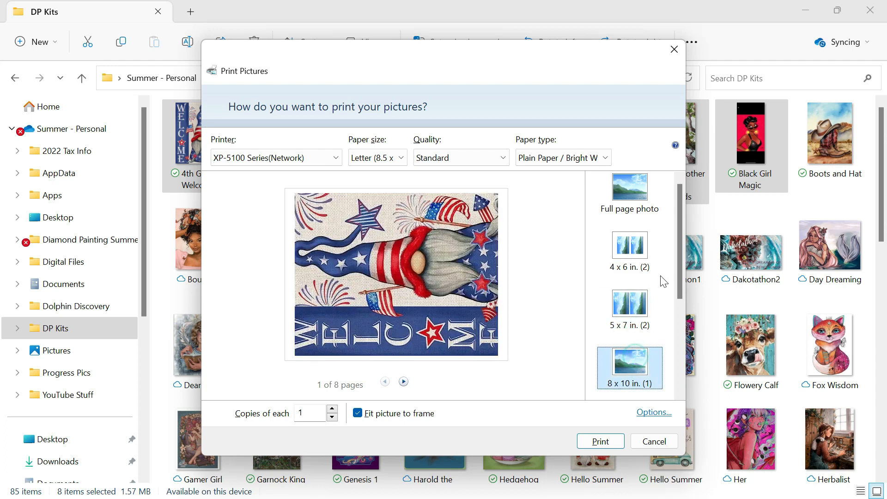
{"action": "left_click_drag", "start_coordinate": [678, 260], "coordinate": [675, 299]}
{"action": "left_click", "coordinate": [627, 336]}
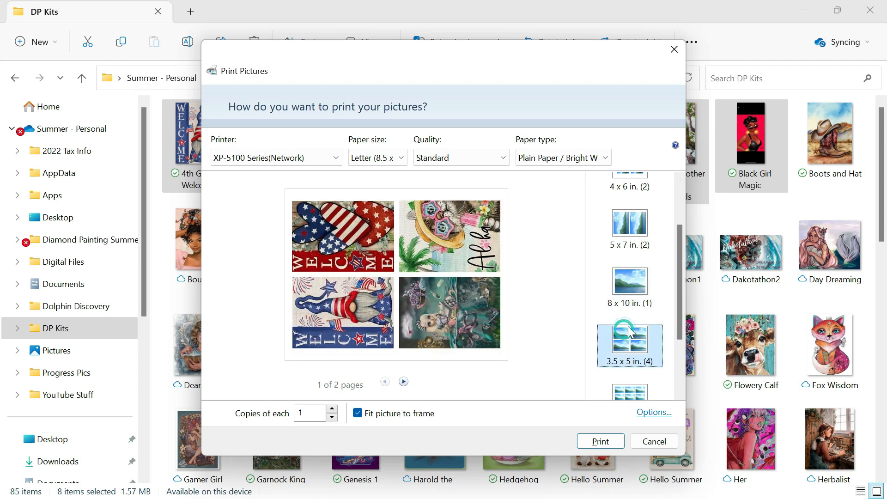
{"action": "scroll", "coordinate": [683, 314], "scroll_direction": "down", "scroll_amount": 2}
{"action": "left_click_drag", "start_coordinate": [680, 309], "coordinate": [680, 328]}
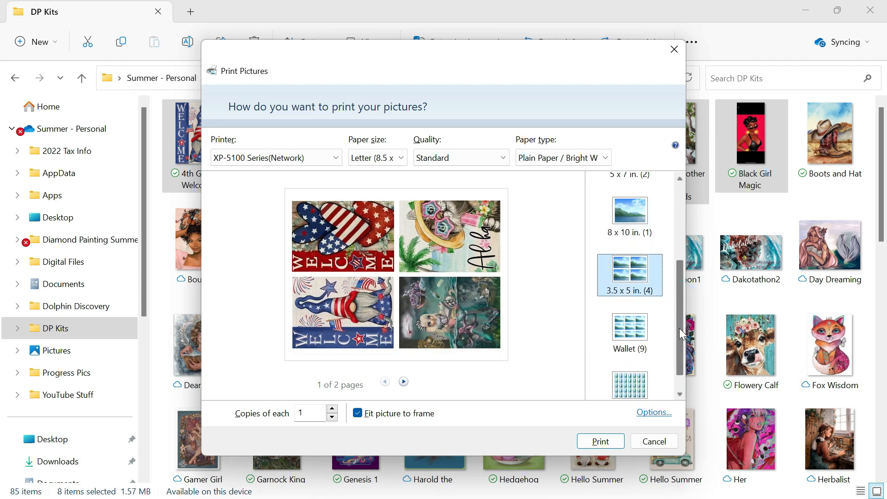
{"action": "left_click", "coordinate": [631, 329]}
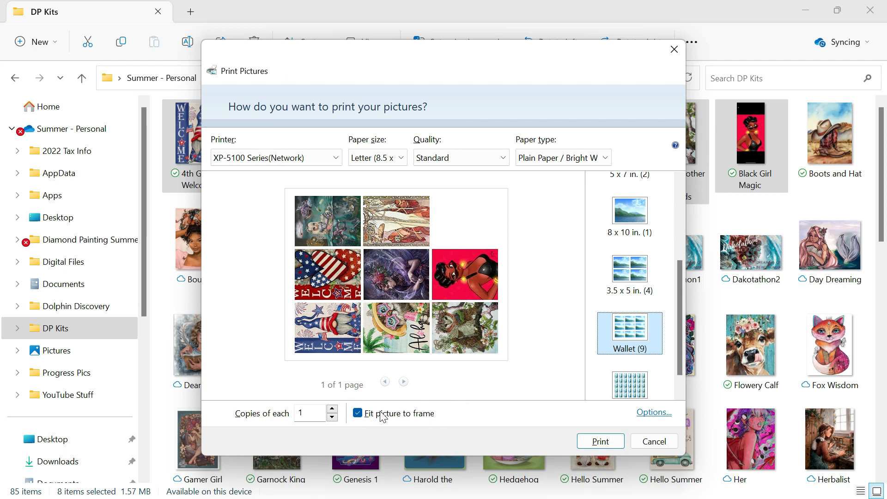
- Compare the Wallet layout with and without Fit picture to frame, leaving the option off
{"action": "left_click", "coordinate": [399, 418]}
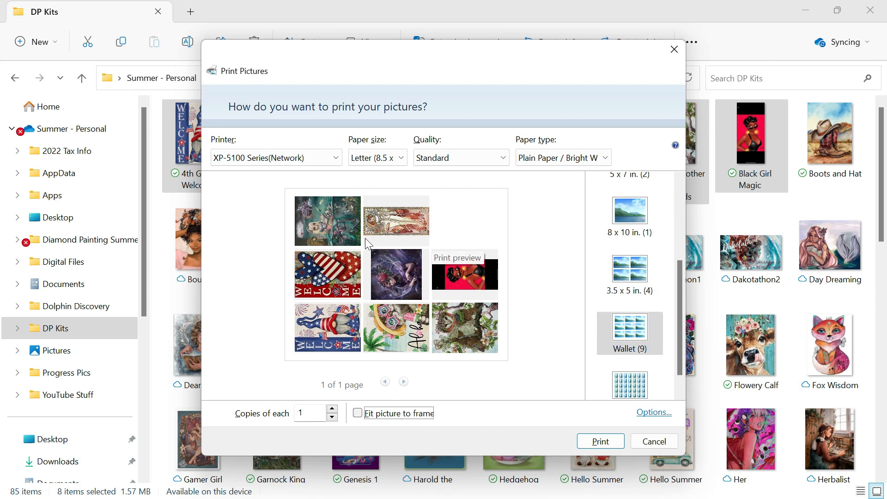
{"action": "left_click", "coordinate": [358, 415]}
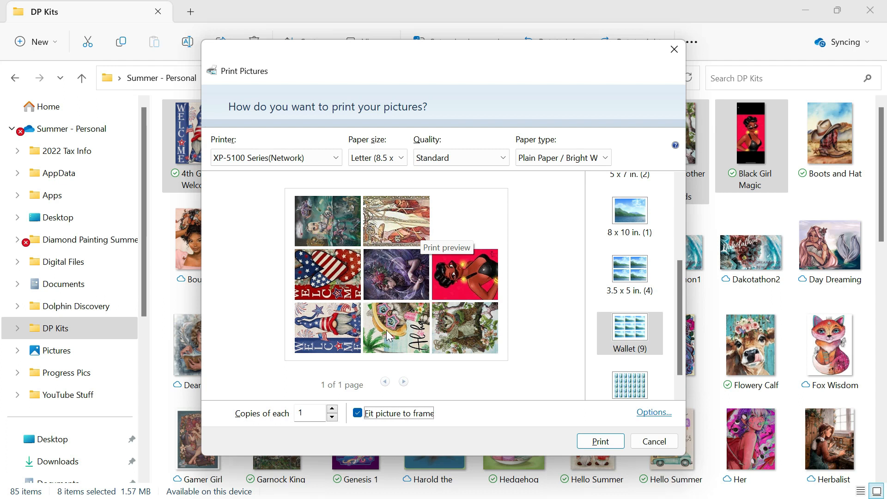
{"action": "left_click", "coordinate": [359, 414]}
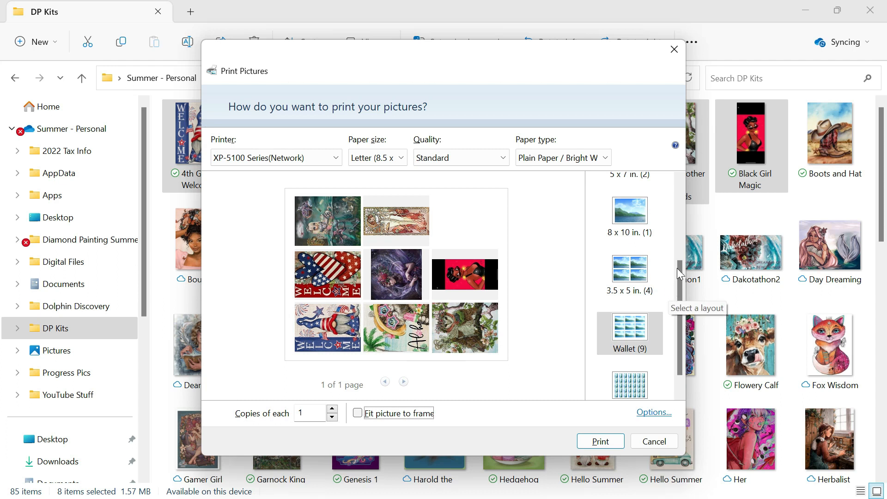
- Try the Contact sheet (35) layout and compare it with Fit picture to frame on and off
{"action": "left_click_drag", "start_coordinate": [680, 262], "coordinate": [681, 292]}
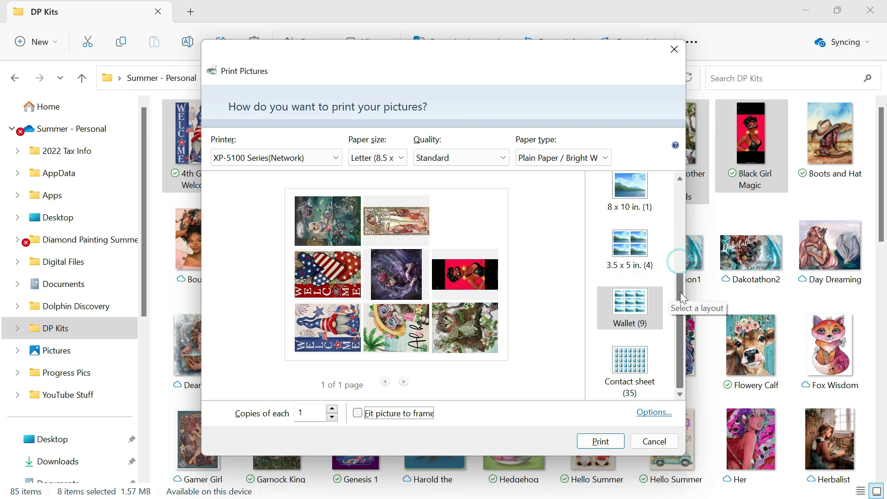
{"action": "left_click", "coordinate": [628, 377]}
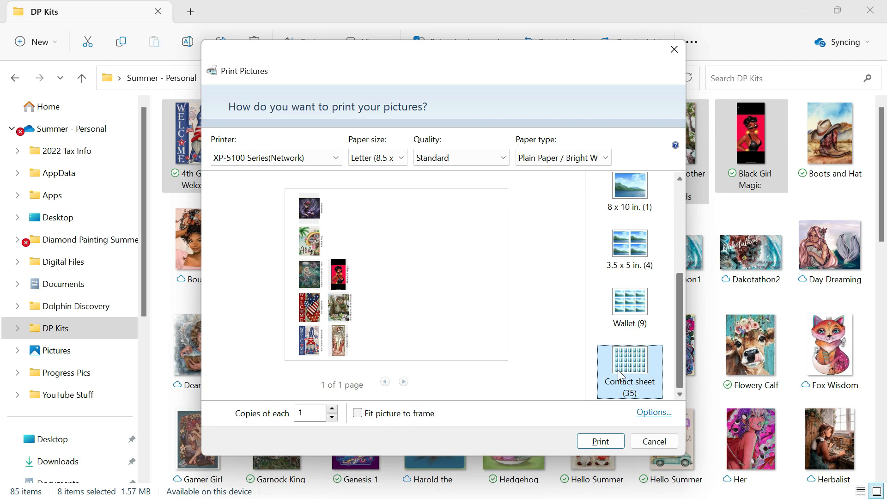
{"action": "left_click", "coordinate": [364, 417]}
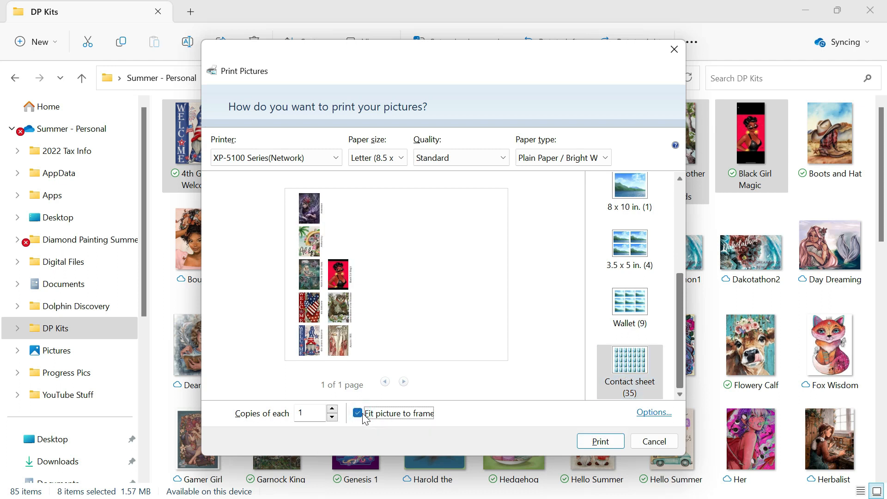
{"action": "left_click", "coordinate": [364, 417]}
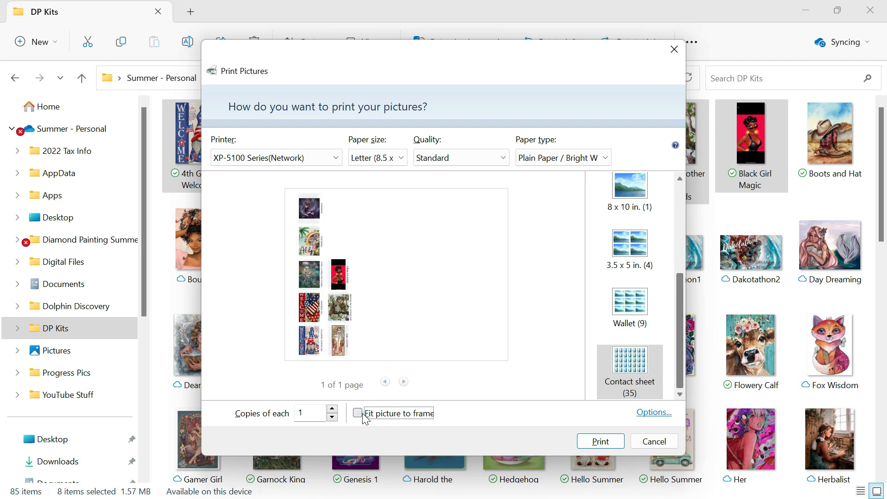
{"action": "left_click", "coordinate": [364, 417]}
{"action": "left_click", "coordinate": [364, 417]}
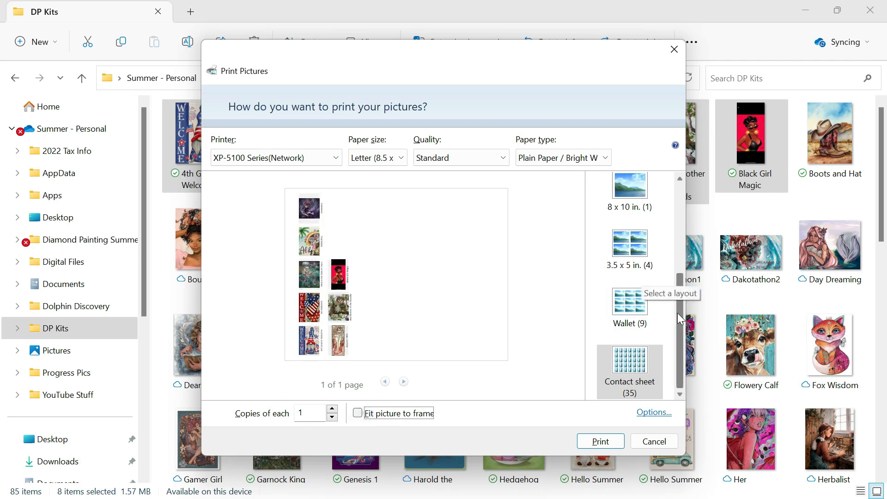
- Set the print layout to 8 x 10 in. with one picture per page
{"action": "scroll", "coordinate": [677, 314], "scroll_direction": "up", "scroll_amount": 1}
{"action": "left_click", "coordinate": [651, 245]}
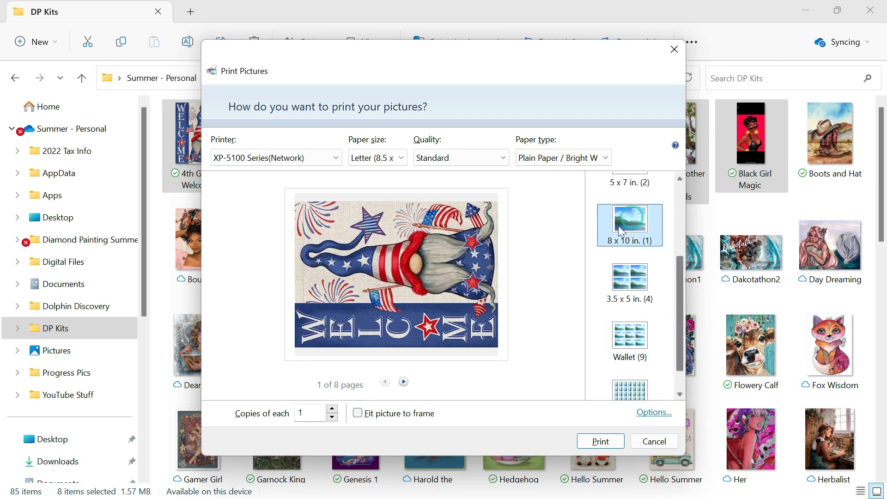
- Compare the 8 x 10 in. layout with and without Fit picture to frame, leaving the option off
{"action": "left_click", "coordinate": [356, 414]}
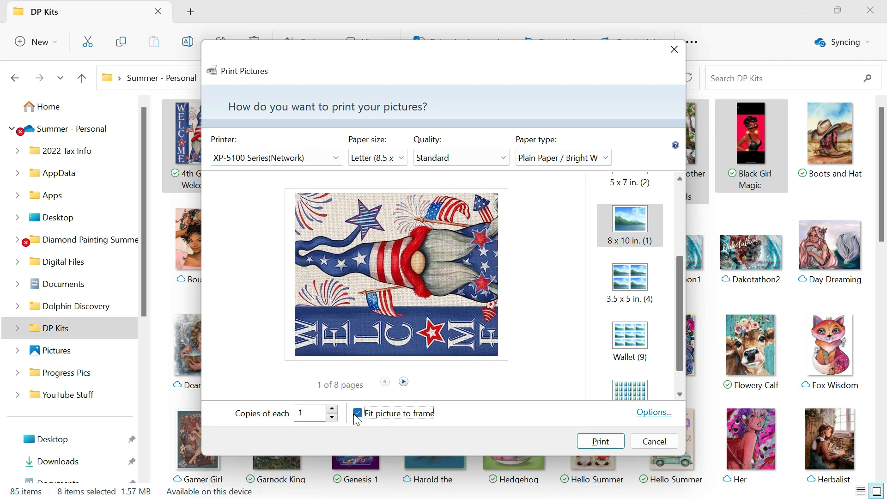
{"action": "left_click", "coordinate": [357, 415]}
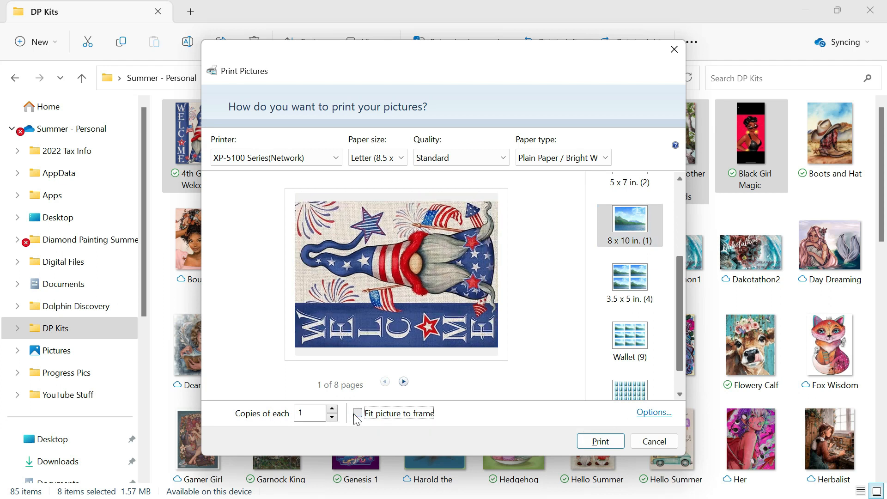
{"action": "left_click", "coordinate": [356, 415]}
{"action": "left_click", "coordinate": [357, 414]}
- Compare Fit picture to frame on and off for the sixth picture in the print preview, and cancel printing
{"action": "left_click", "coordinate": [404, 381]}
{"action": "left_click", "coordinate": [403, 381]}
{"action": "left_click", "coordinate": [404, 382]}
{"action": "left_click", "coordinate": [403, 382]}
{"action": "left_click", "coordinate": [404, 381]}
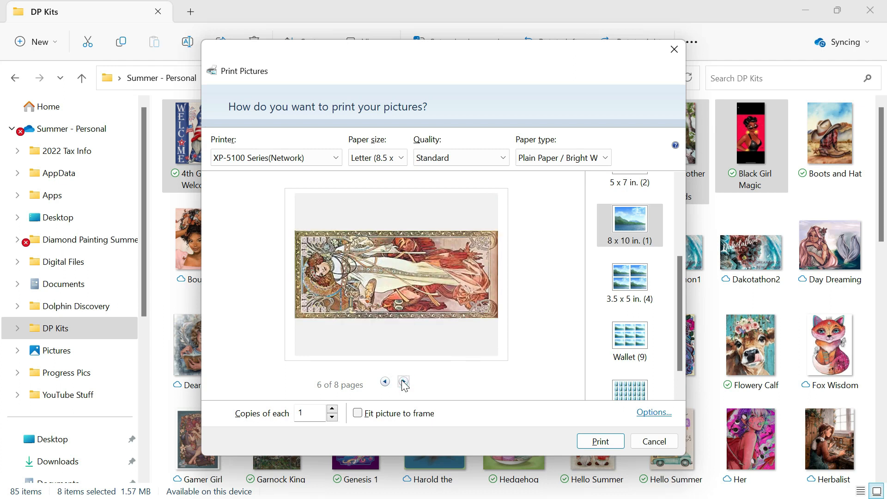
{"action": "left_click", "coordinate": [372, 419]}
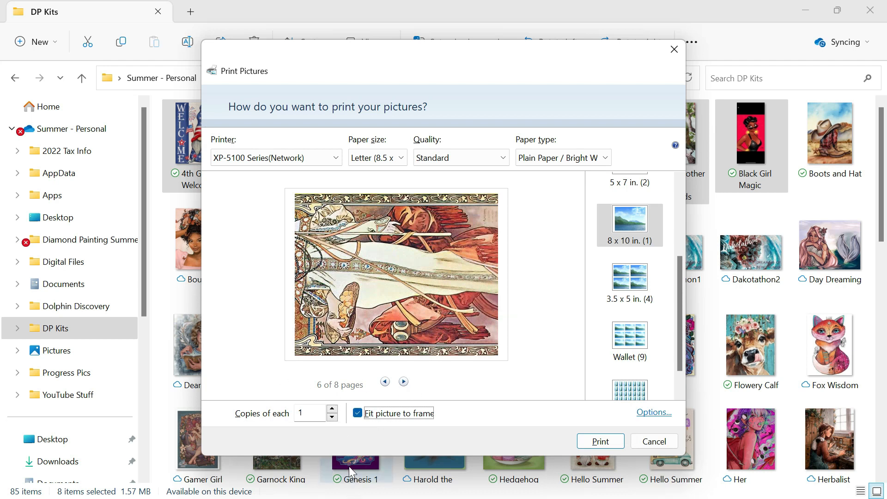
{"action": "left_click", "coordinate": [358, 413]}
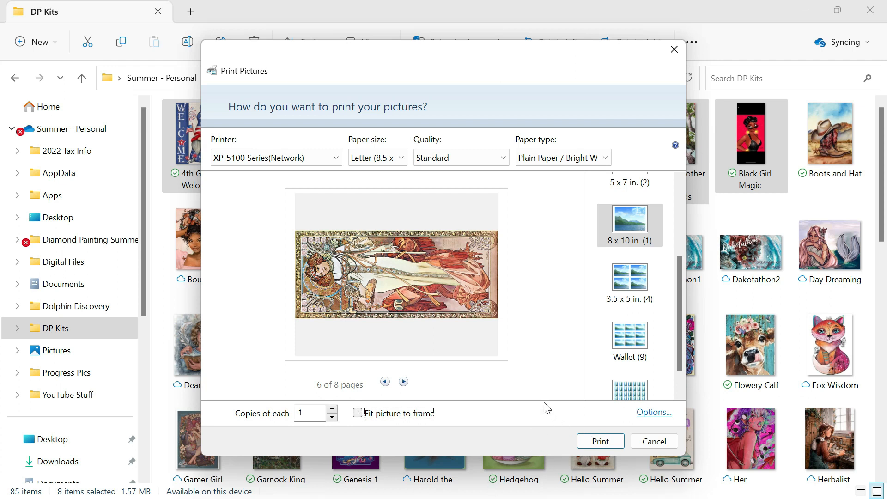
{"action": "left_click", "coordinate": [647, 443]}
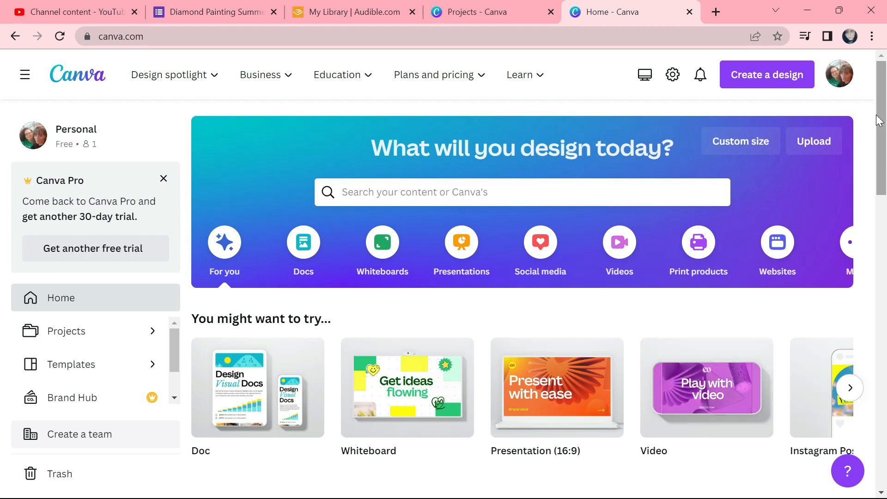
- Switch to Canva and specify a custom-size design in inches with width 85 and height 11
{"action": "left_click", "coordinate": [744, 151]}
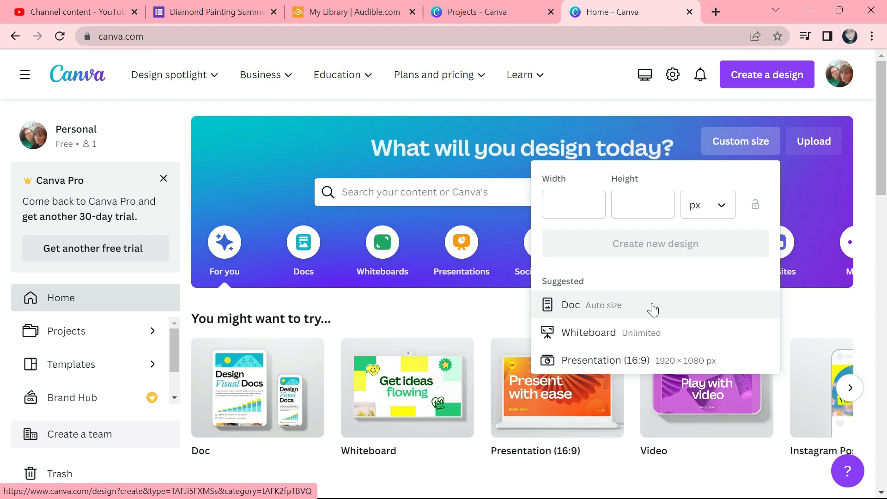
{"action": "left_click", "coordinate": [723, 211]}
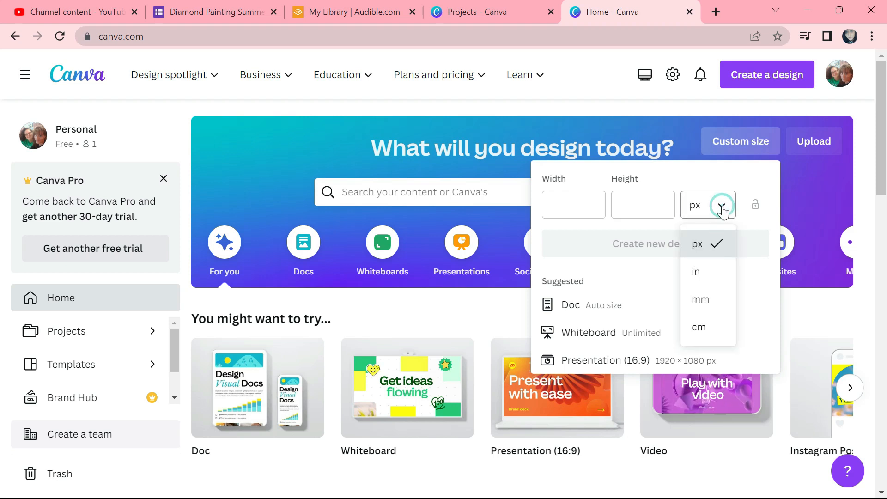
{"action": "left_click", "coordinate": [697, 273]}
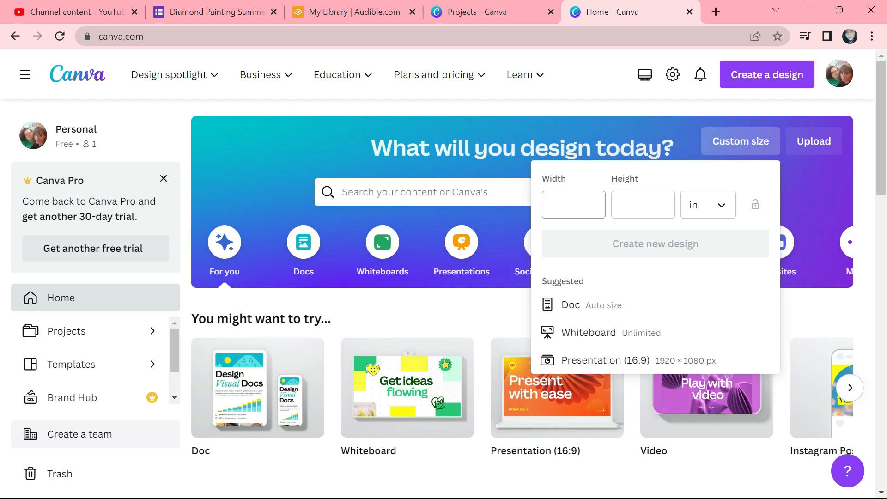
{"action": "left_click", "coordinate": [553, 205]}
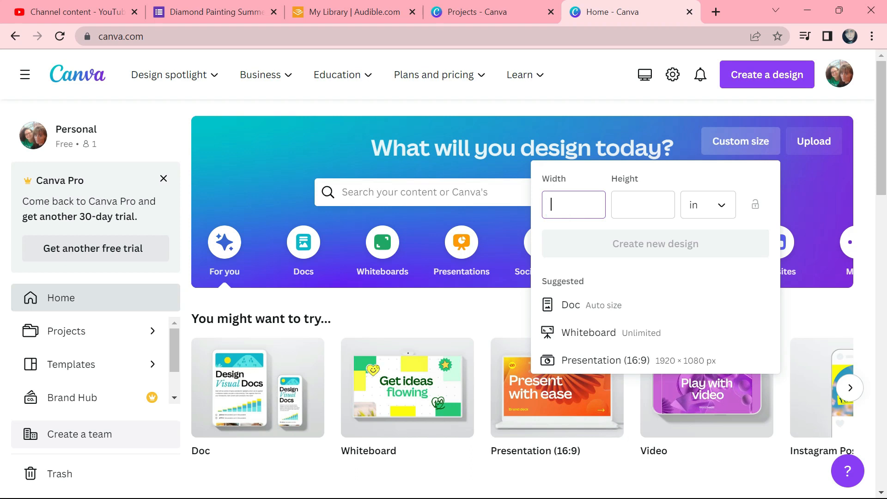
{"action": "type", "text": "85"}
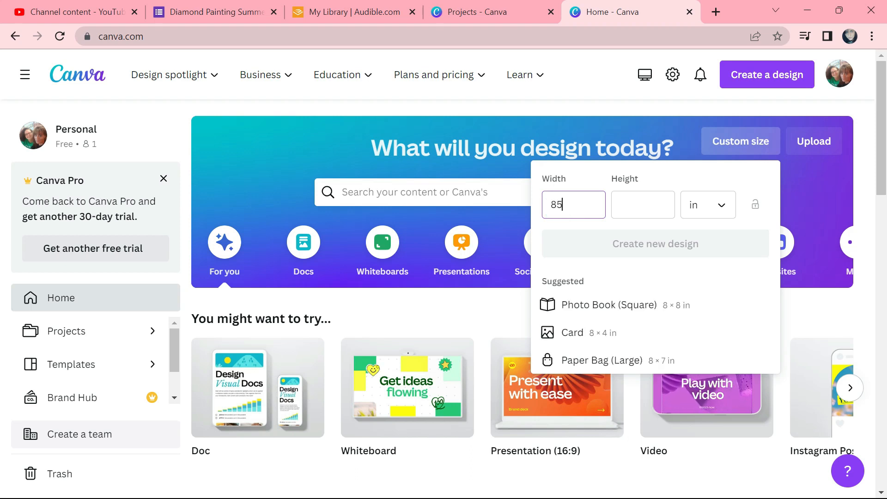
{"action": "key", "text": "Tab"}
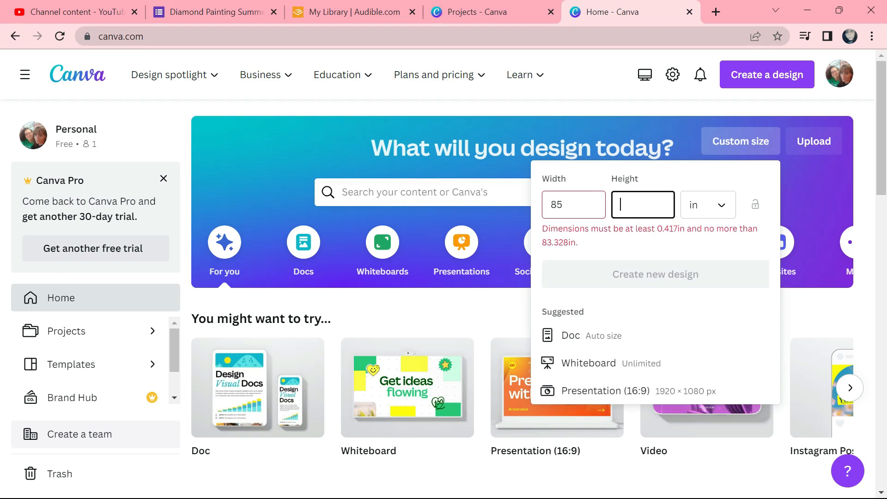
{"action": "type", "text": "11"}
{"action": "key", "text": "Tab"}
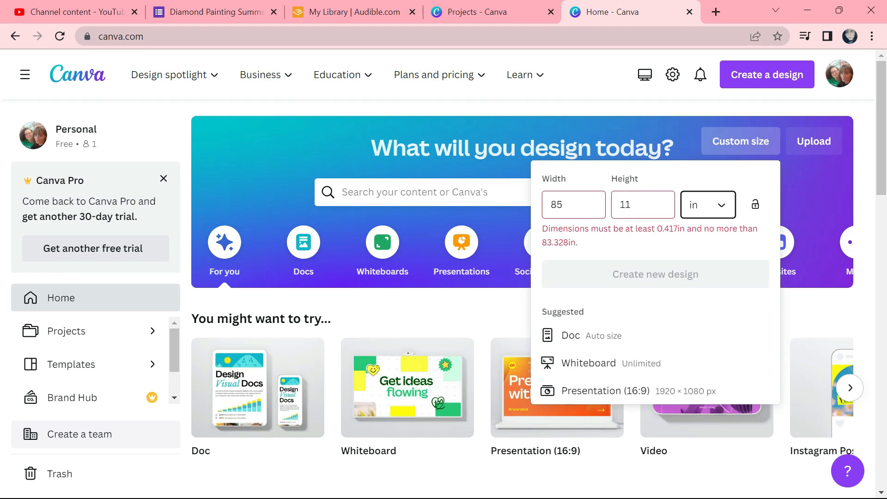
- Correct the custom width to 8.5 in and create the design, declining the Canva app and dismissing the sticker tip
{"action": "left_click", "coordinate": [574, 204]}
{"action": "key", "text": "BackSpace"}
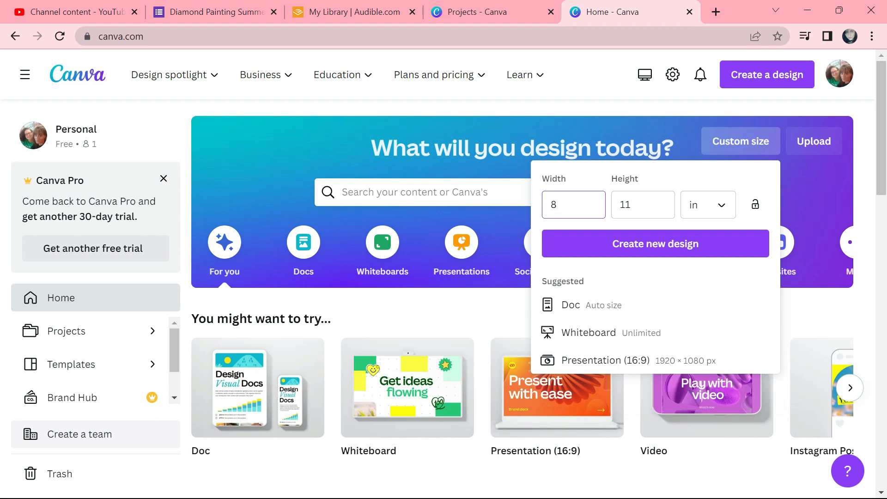
{"action": "type", "text": ".5"}
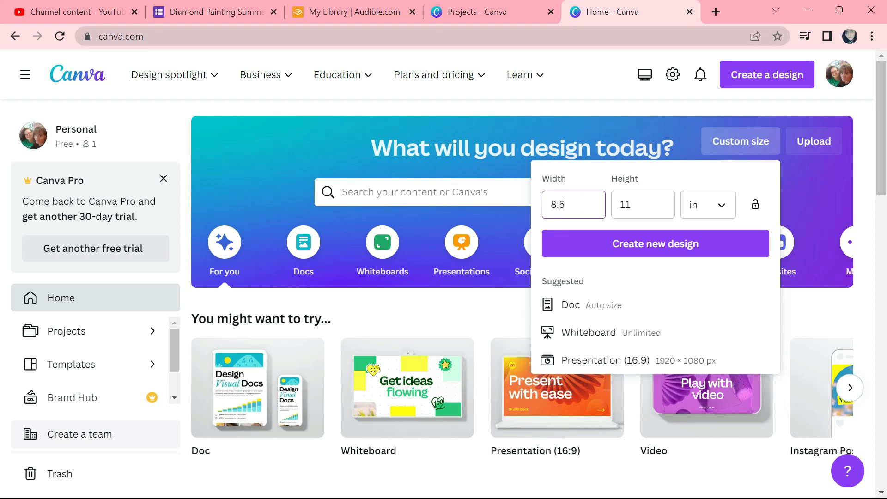
{"action": "key", "text": "Tab"}
{"action": "key", "text": "Tab"}
{"action": "left_click", "coordinate": [581, 248]}
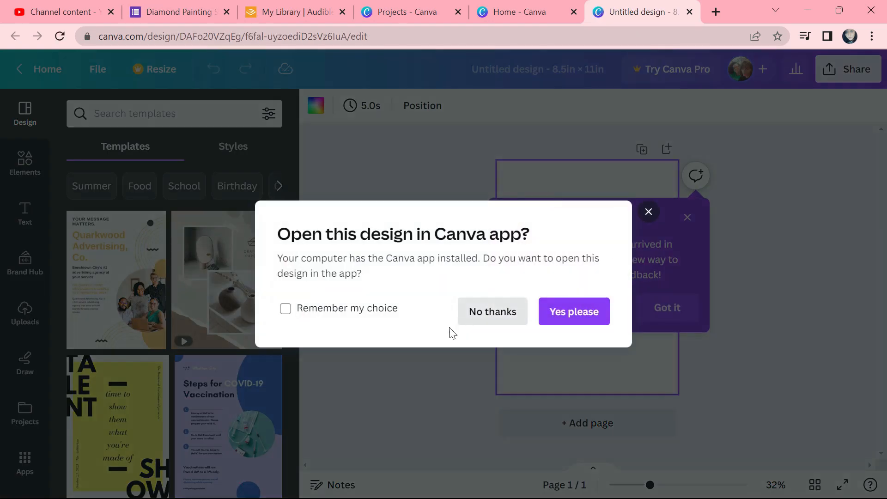
{"action": "left_click", "coordinate": [481, 324]}
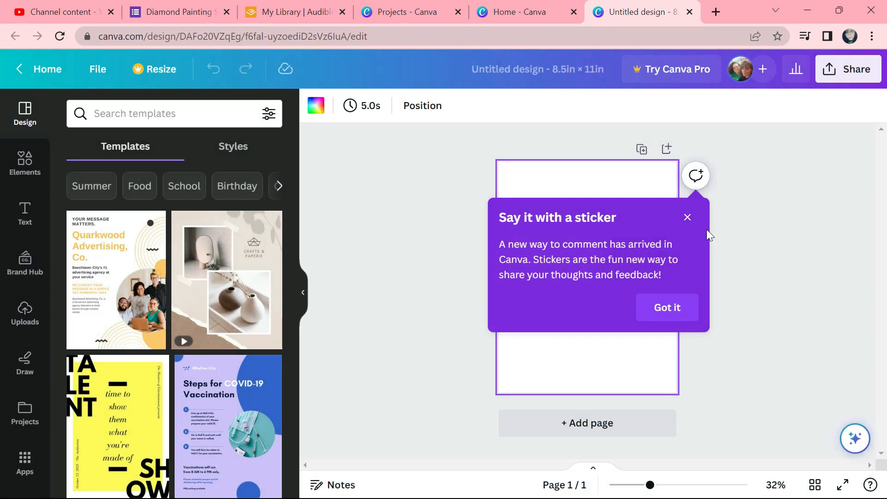
{"action": "left_click", "coordinate": [688, 218]}
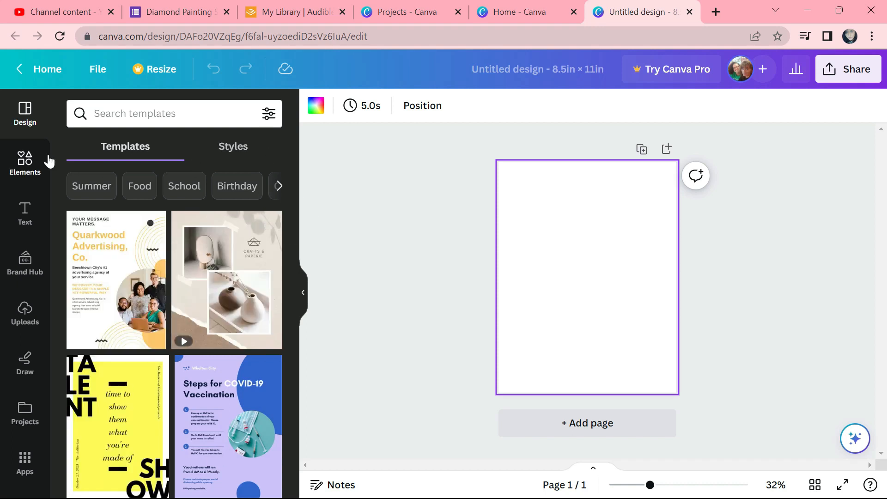
- Try the armchair page of the Copper and Tan Shadow Overlay Lifestyle template on the blank page, and undo it
{"action": "left_click", "coordinate": [16, 164]}
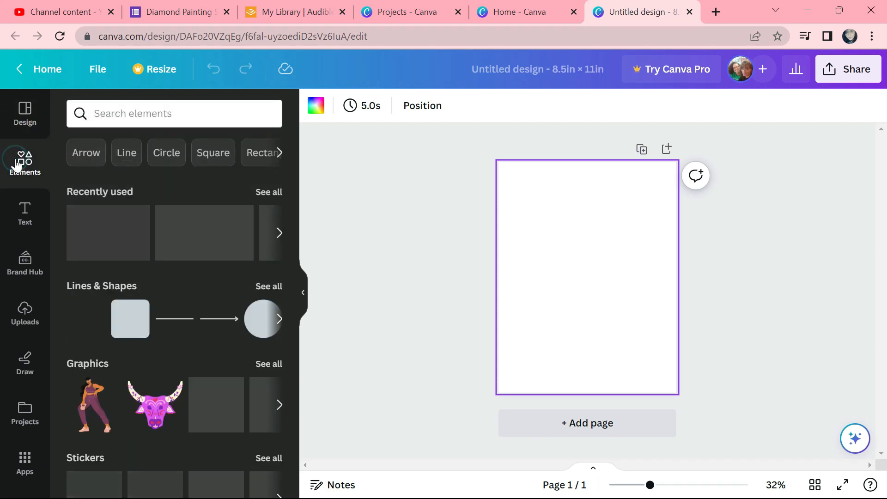
{"action": "left_click", "coordinate": [25, 111]}
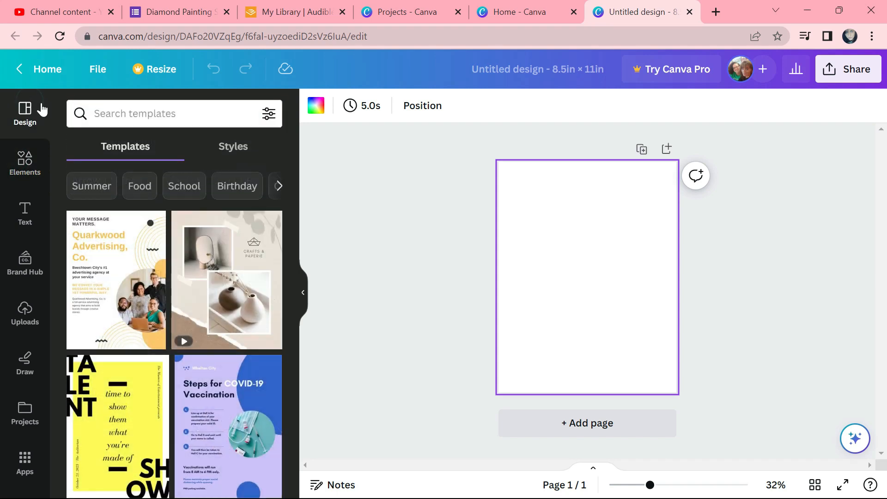
{"action": "left_click_drag", "start_coordinate": [292, 201], "coordinate": [290, 275]}
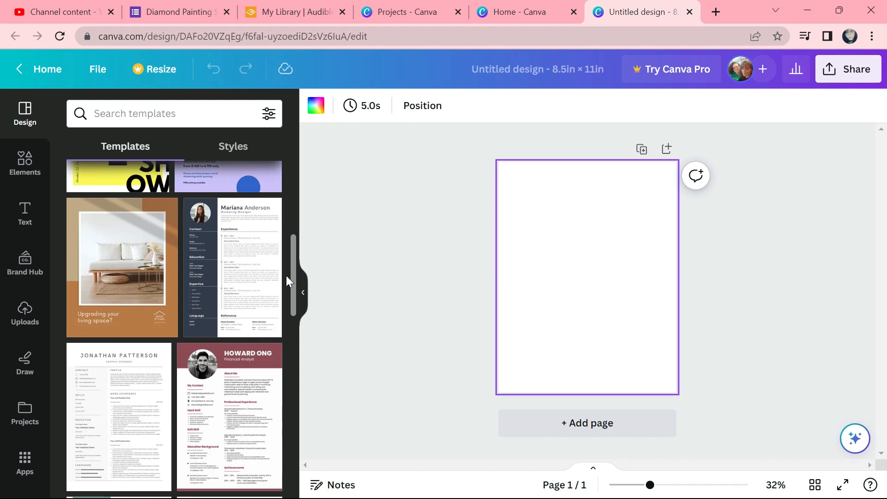
{"action": "left_click", "coordinate": [113, 287]}
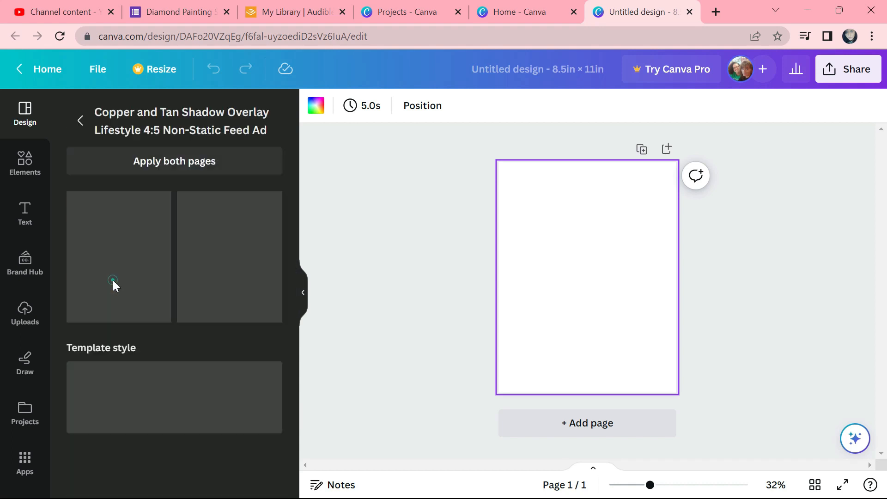
{"action": "left_click_drag", "start_coordinate": [240, 275], "coordinate": [577, 265]}
{"action": "left_click", "coordinate": [698, 264]}
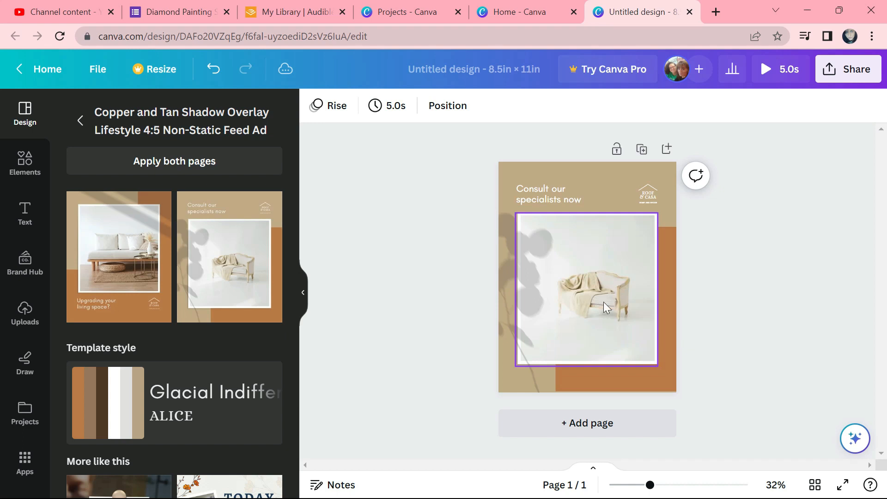
{"action": "left_click", "coordinate": [207, 70]}
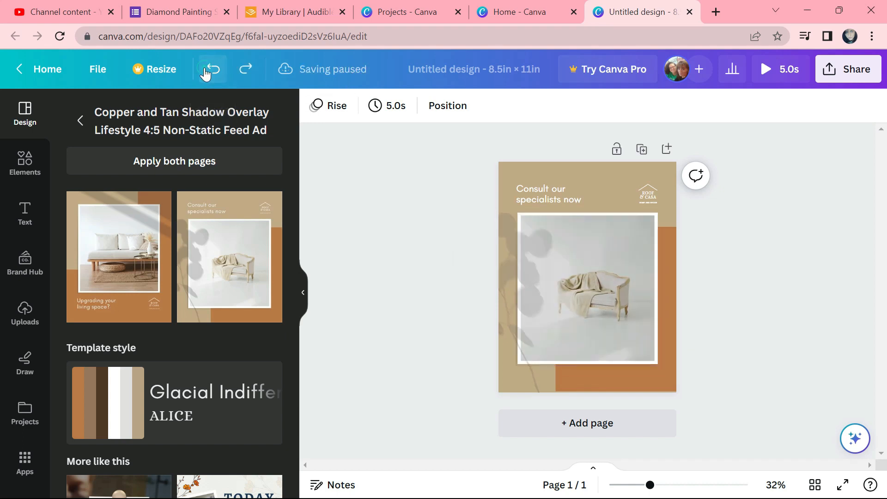
{"action": "left_click", "coordinate": [207, 75]}
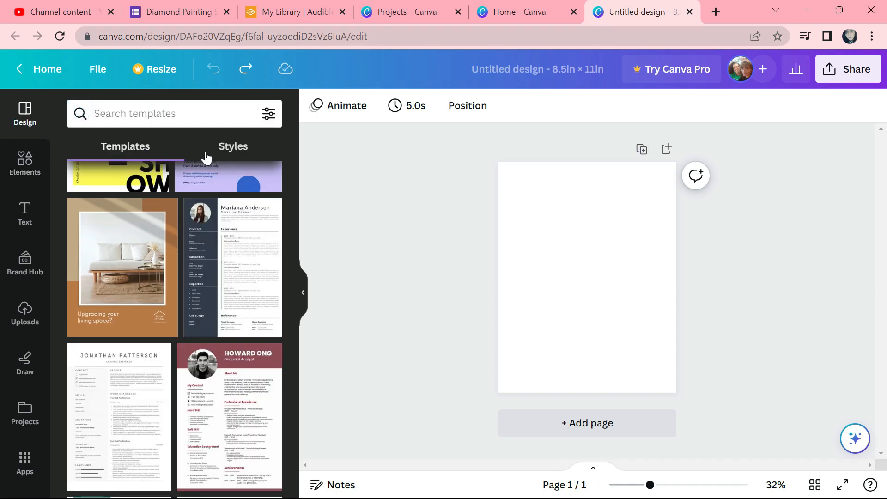
- Look over the brand kit and the color and font combinations among the design styles
{"action": "left_click", "coordinate": [230, 147]}
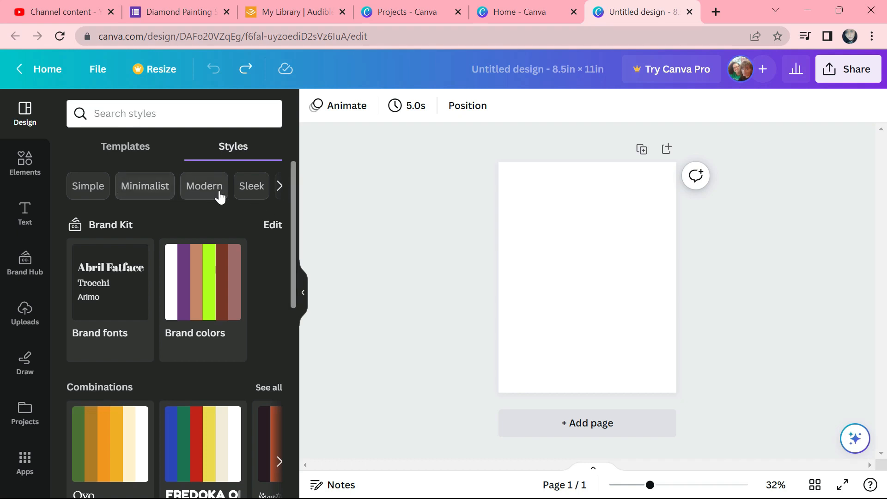
{"action": "mouse_move", "coordinate": [292, 185]}
{"action": "left_mouse_down"}
{"action": "mouse_move", "coordinate": [297, 410]}
{"action": "mouse_move", "coordinate": [307, 330]}
{"action": "mouse_move", "coordinate": [282, 174]}
{"action": "left_mouse_up"}
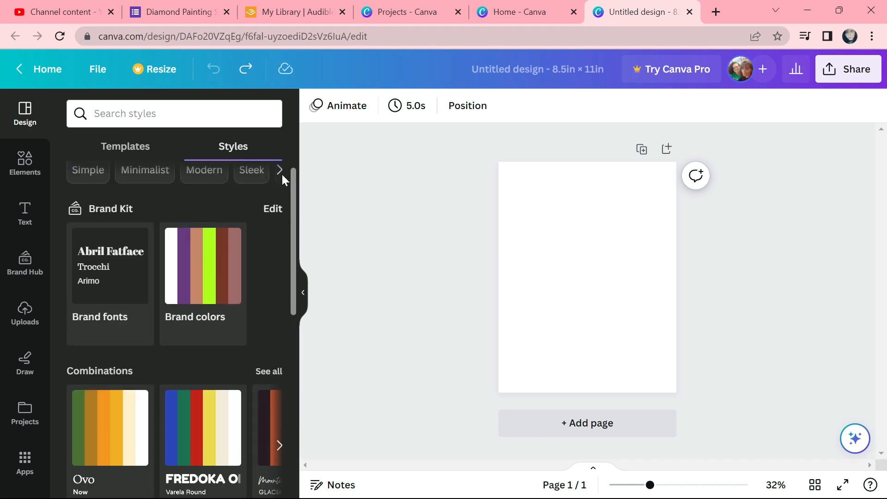
- Search the elements for "rainbow" and browse the matching graphics, photos, videos and frames
{"action": "left_click", "coordinate": [25, 171]}
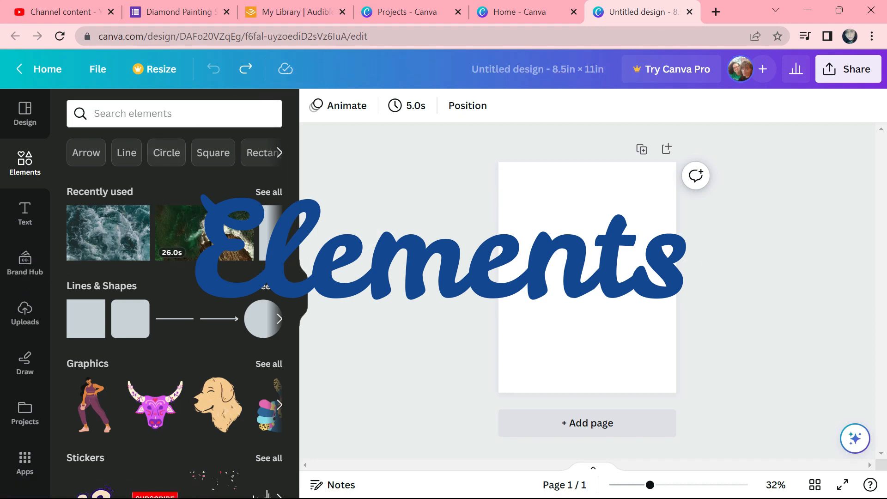
{"action": "left_click", "coordinate": [137, 114]}
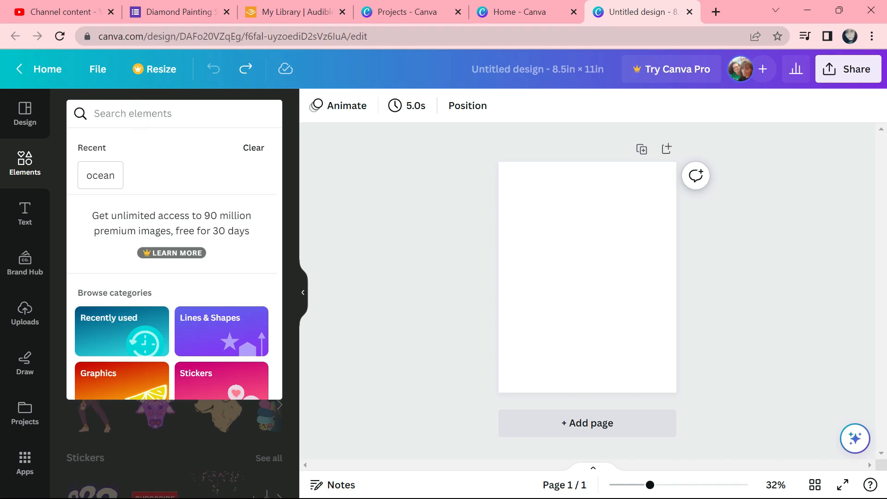
{"action": "type", "text": "rainbow"}
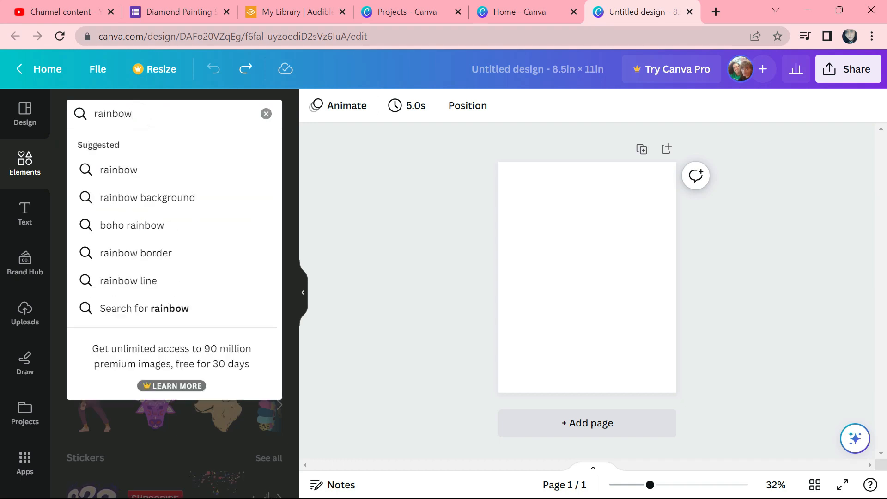
{"action": "key", "text": "Return"}
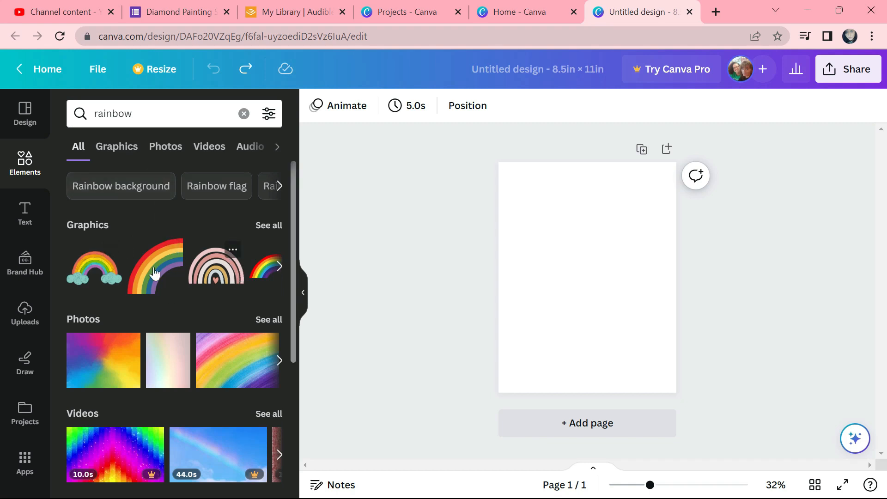
{"action": "left_click", "coordinate": [279, 266]}
{"action": "left_click", "coordinate": [278, 267]}
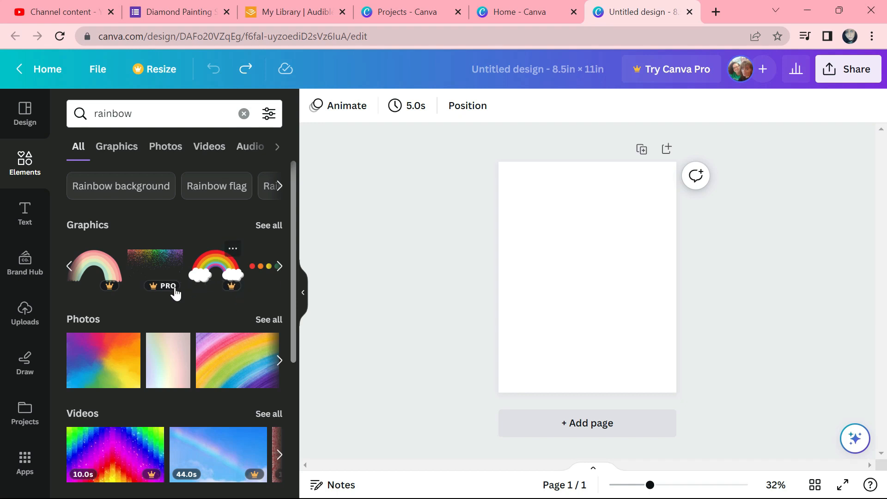
{"action": "left_click", "coordinate": [72, 266]}
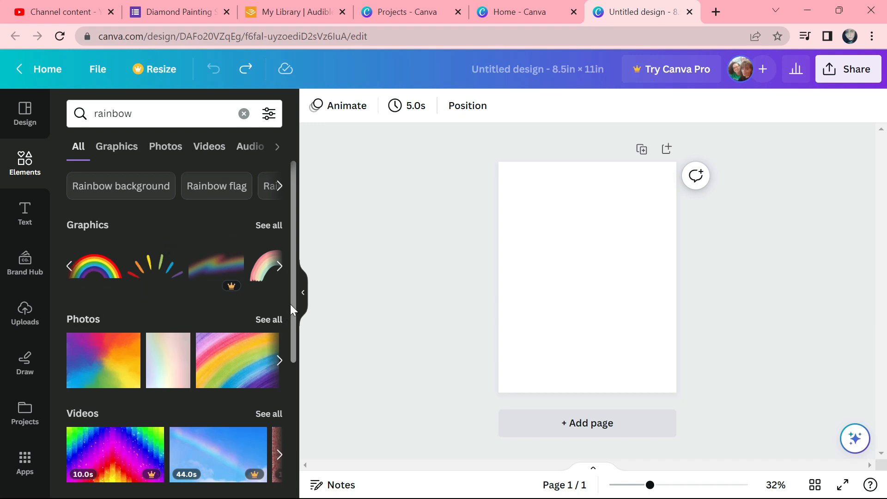
{"action": "scroll", "coordinate": [291, 318], "scroll_direction": "down", "scroll_amount": 3}
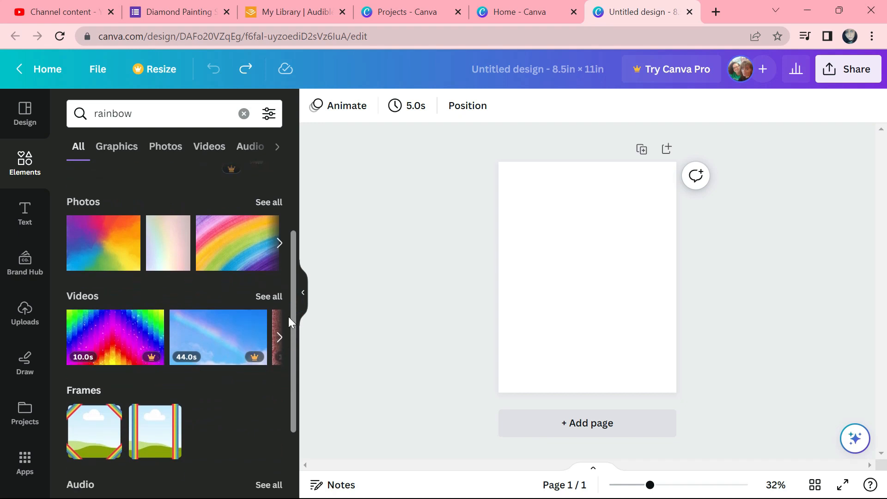
{"action": "left_click_drag", "start_coordinate": [293, 307], "coordinate": [295, 374]}
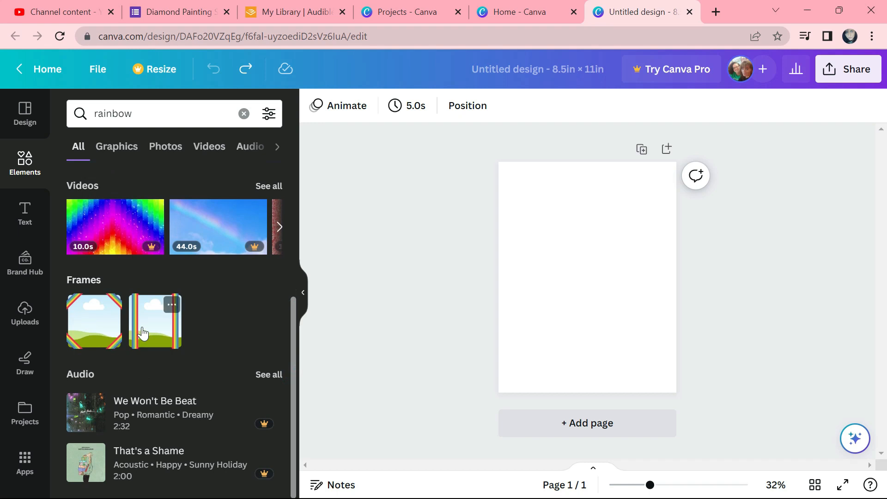
- Place the rainbow frame with two vertical ribbons near the middle of the page
{"action": "left_click_drag", "start_coordinate": [148, 333], "coordinate": [562, 268]}
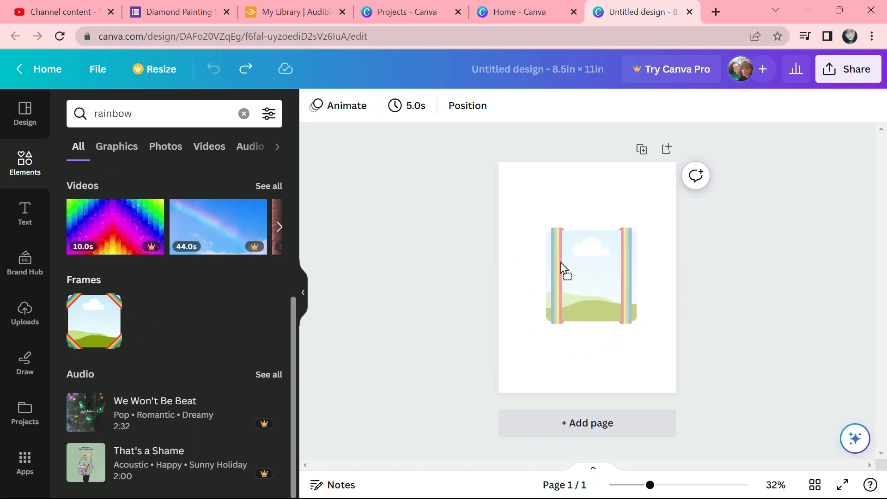
{"action": "left_click", "coordinate": [501, 267]}
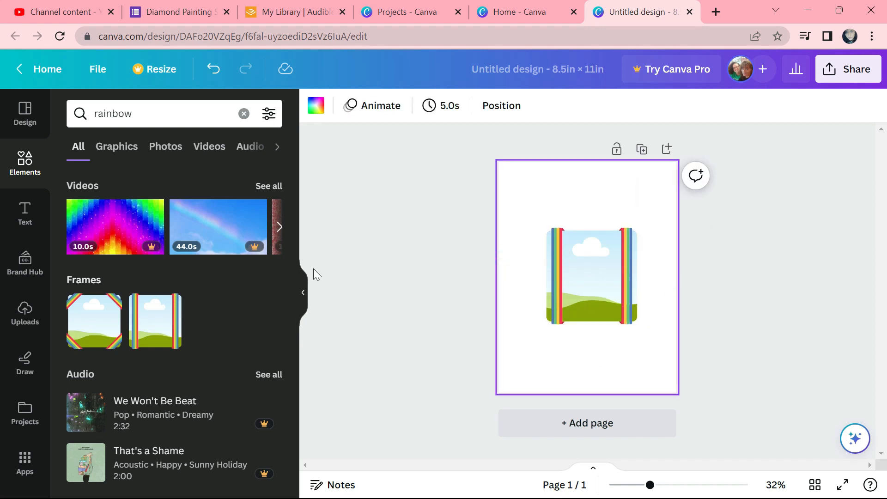
- Upload 4th Gnome Welcome, 4th Welcome, Alice in the Sea of Tears, Aloha Kitty, Aveline Mother of the Woodlands, Autumn 1900 and Anastasia from DP Kits
{"action": "left_click", "coordinate": [25, 318]}
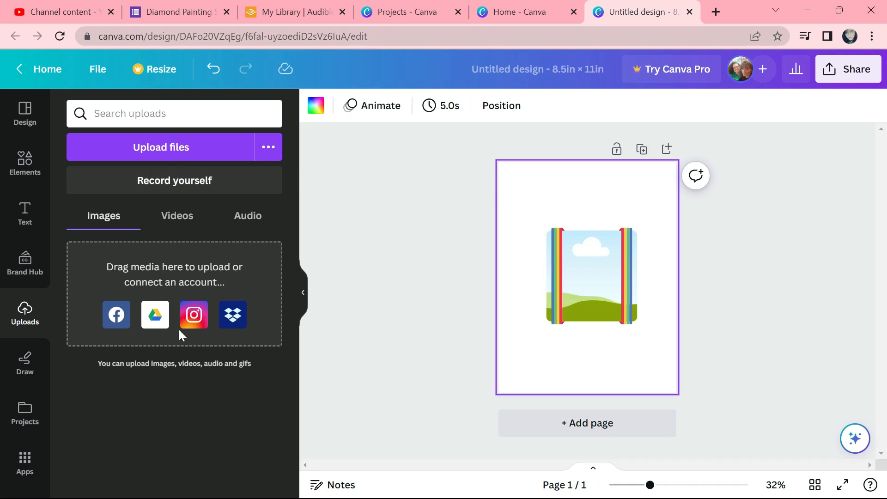
{"action": "left_click", "coordinate": [176, 147]}
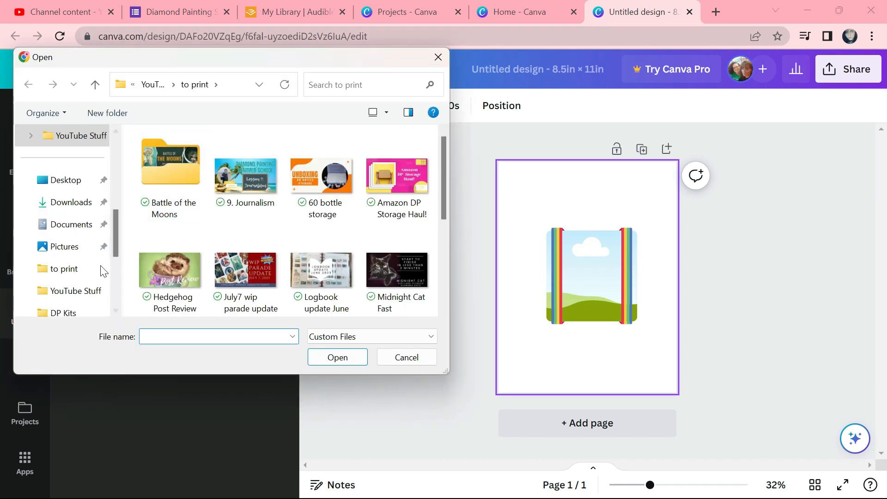
{"action": "left_click", "coordinate": [80, 312]}
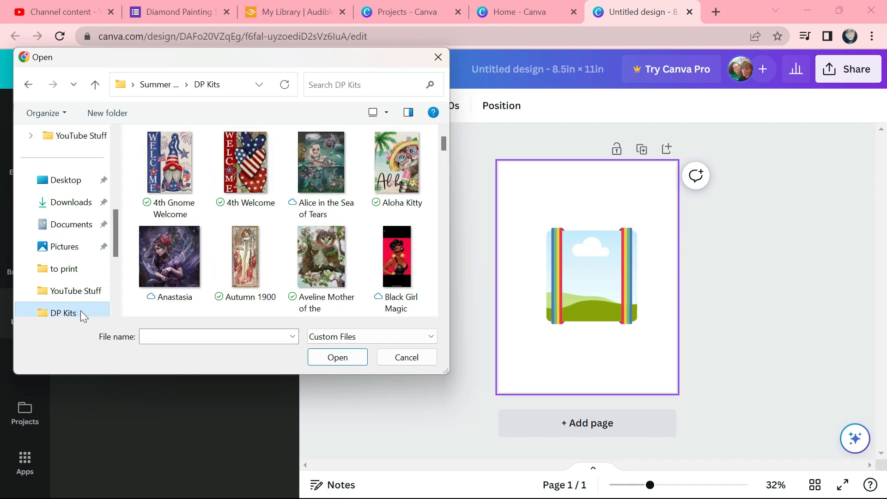
{"action": "left_click", "coordinate": [166, 161]}
{"action": "left_click", "coordinate": [245, 153], "text": "ctrl"}
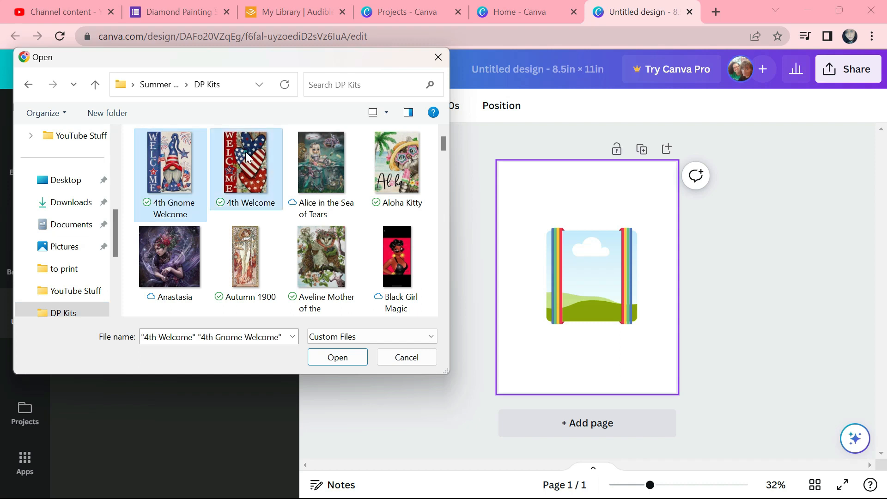
{"action": "left_click", "coordinate": [326, 156], "text": "ctrl"}
{"action": "left_click", "coordinate": [397, 164], "text": "ctrl"}
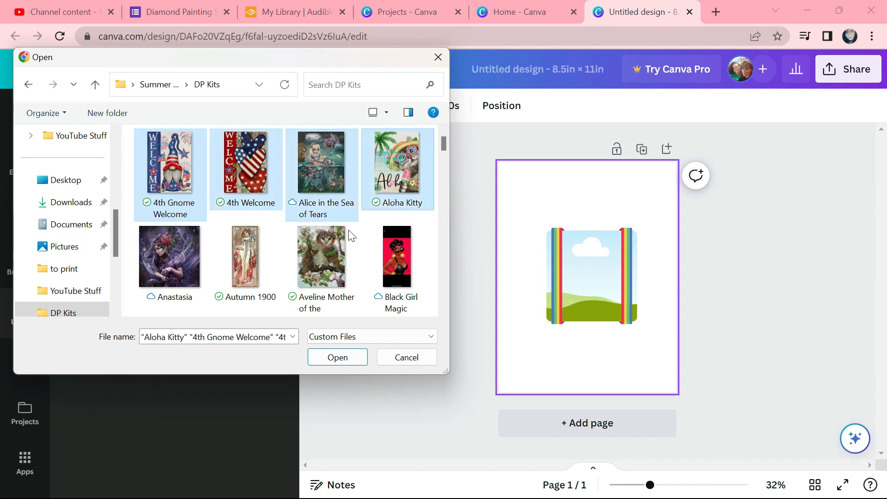
{"action": "left_click", "coordinate": [334, 242], "text": "ctrl"}
{"action": "left_click", "coordinate": [260, 243], "text": "ctrl"}
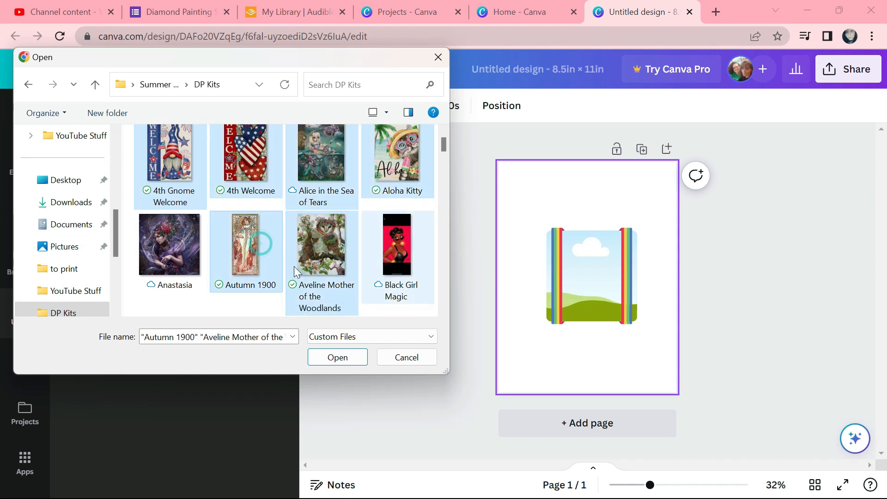
{"action": "left_click", "coordinate": [173, 265], "text": "ctrl"}
{"action": "left_click", "coordinate": [338, 364]}
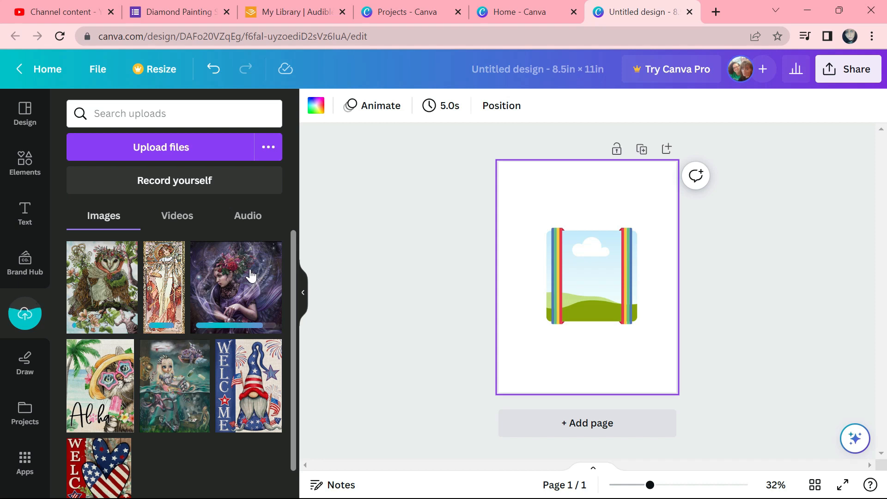
- Try the uploaded purple Anastasia image in the rainbow frame, and delete both the image and the frame
{"action": "left_click_drag", "start_coordinate": [240, 299], "coordinate": [603, 298]}
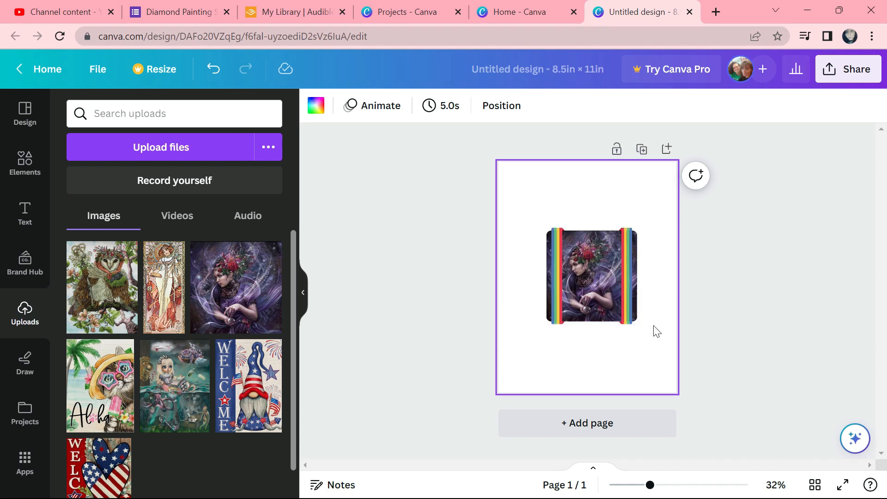
{"action": "left_click", "coordinate": [584, 318]}
{"action": "key", "text": "Delete"}
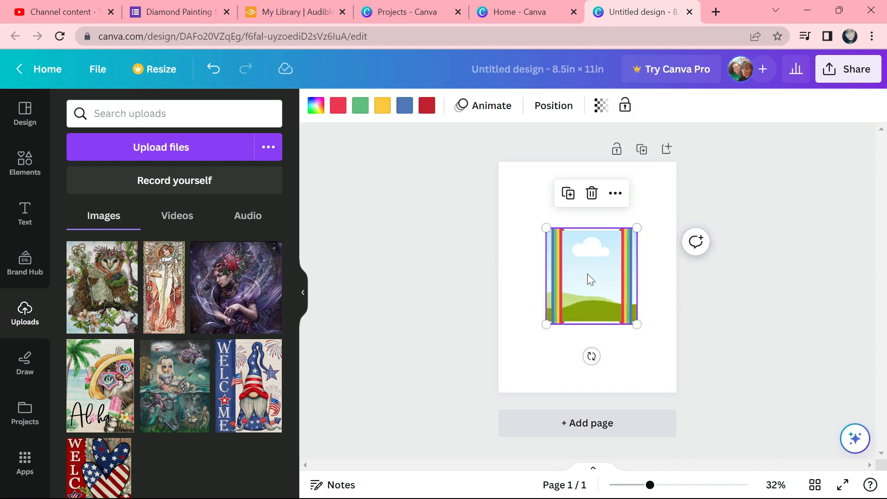
{"action": "key", "text": "Delete"}
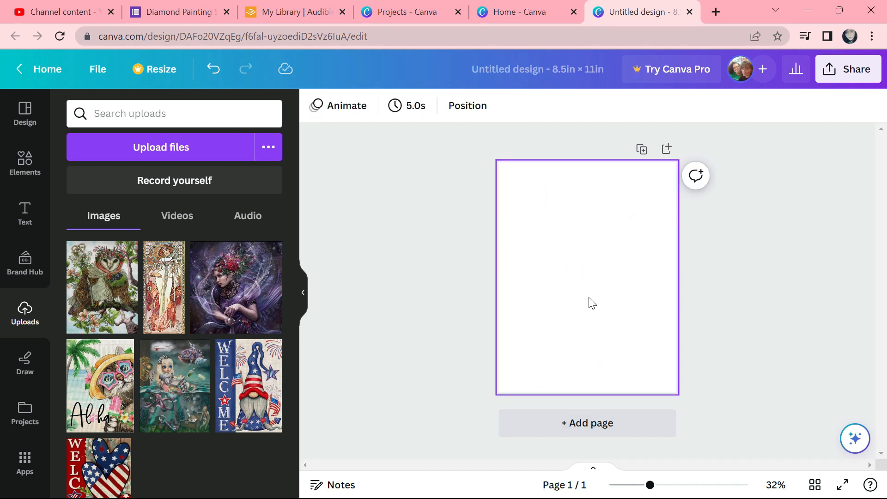
- Clear the "rainbow" element search and look through the element categories as far as the frames and grids
{"action": "left_click", "coordinate": [22, 168]}
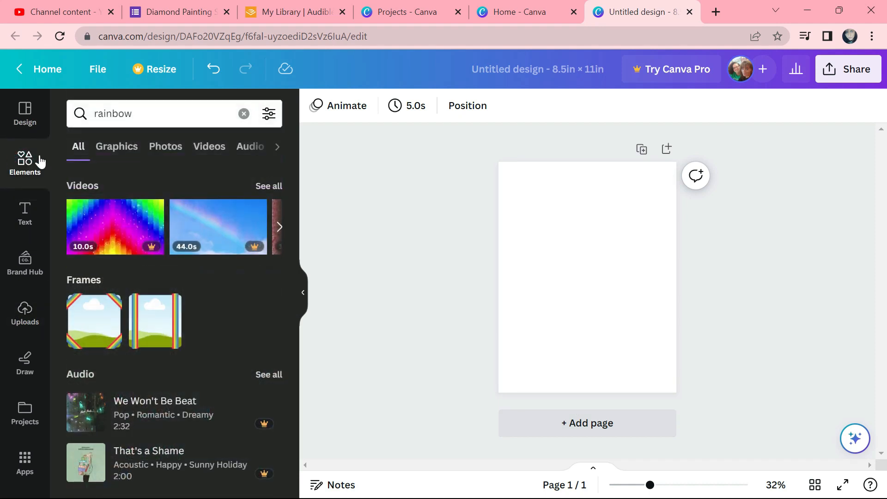
{"action": "left_click", "coordinate": [244, 114]}
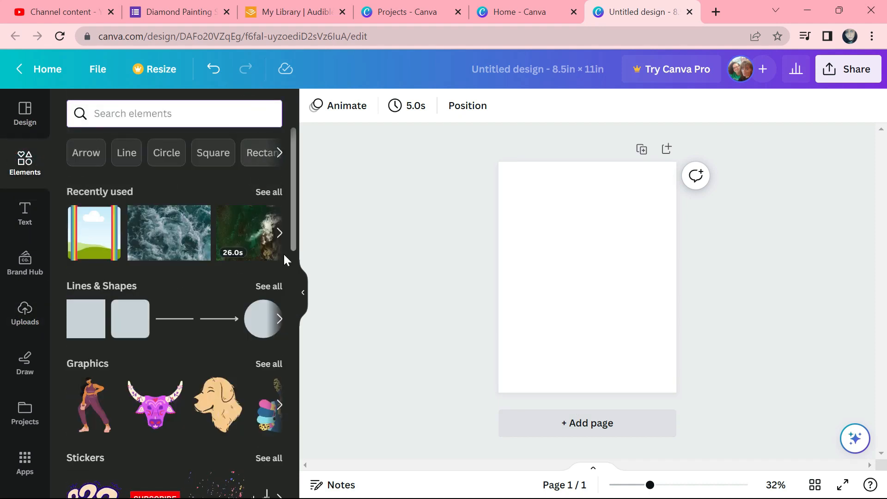
{"action": "scroll", "coordinate": [295, 171], "scroll_direction": "down", "scroll_amount": 3}
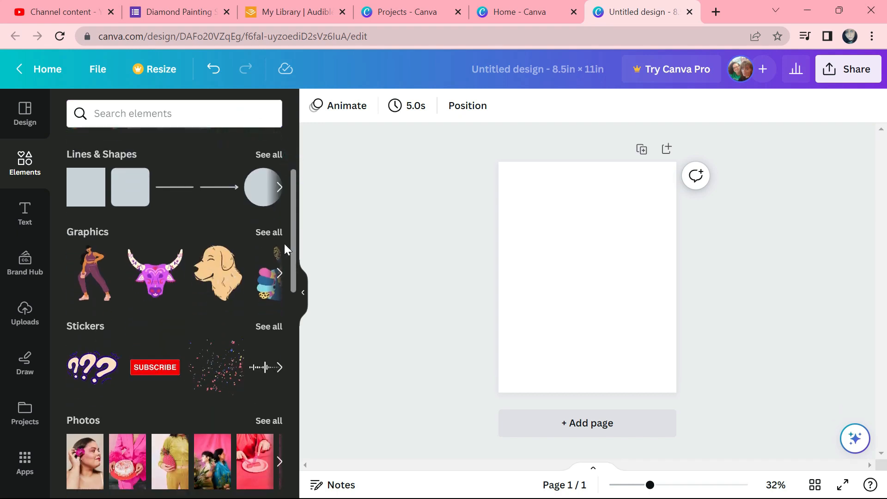
{"action": "scroll", "coordinate": [284, 279], "scroll_direction": "down", "scroll_amount": 4}
{"action": "scroll", "coordinate": [284, 270], "scroll_direction": "up", "scroll_amount": 1}
{"action": "scroll", "coordinate": [283, 310], "scroll_direction": "down", "scroll_amount": 3}
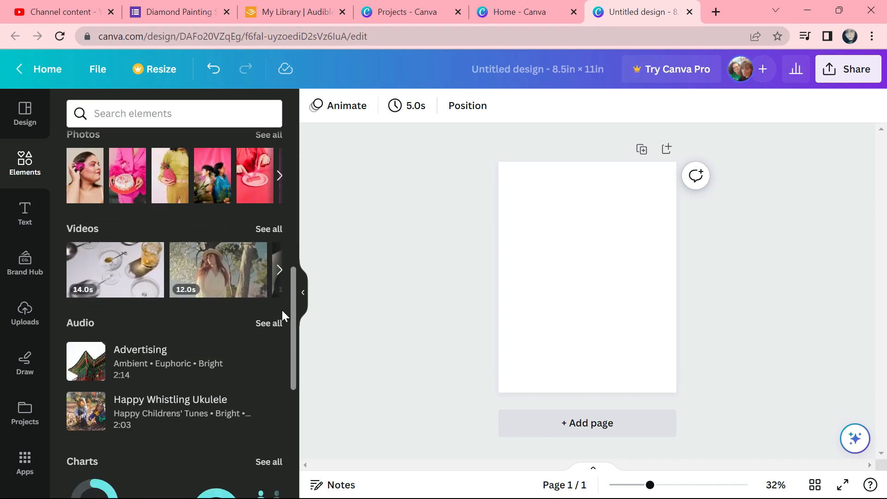
{"action": "scroll", "coordinate": [283, 323], "scroll_direction": "down", "scroll_amount": 5}
{"action": "scroll", "coordinate": [284, 402], "scroll_direction": "down", "scroll_amount": 4}
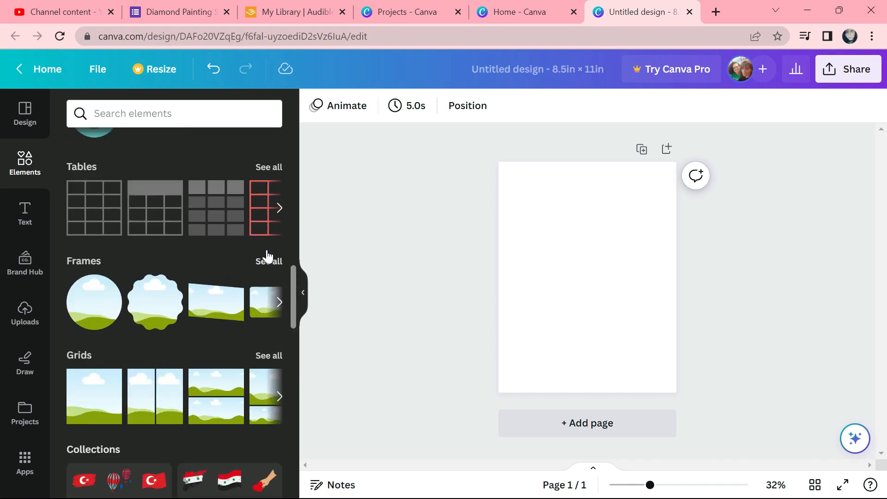
- Insert the desktop monitor frame from the full frame collection and enlarge it to nearly reach the page's right edge
{"action": "left_click", "coordinate": [266, 262]}
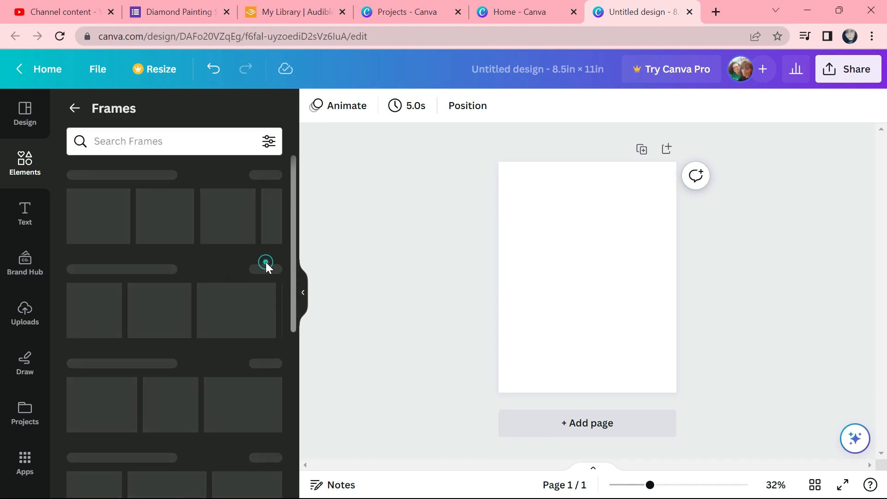
{"action": "left_click_drag", "start_coordinate": [292, 192], "coordinate": [295, 292]}
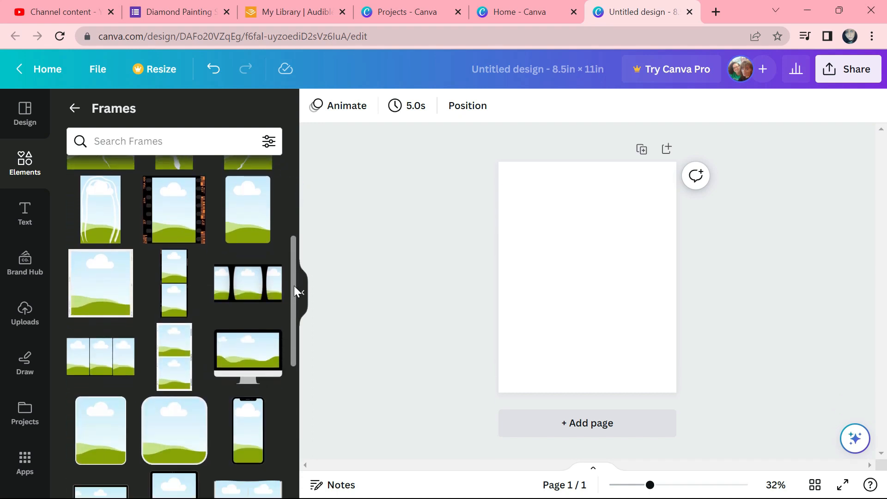
{"action": "left_click", "coordinate": [258, 356]}
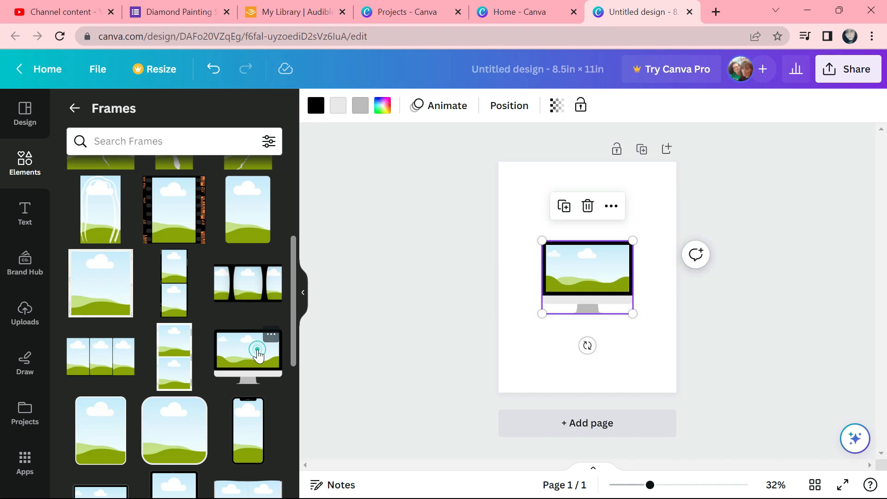
{"action": "left_click_drag", "start_coordinate": [633, 314], "coordinate": [672, 345]}
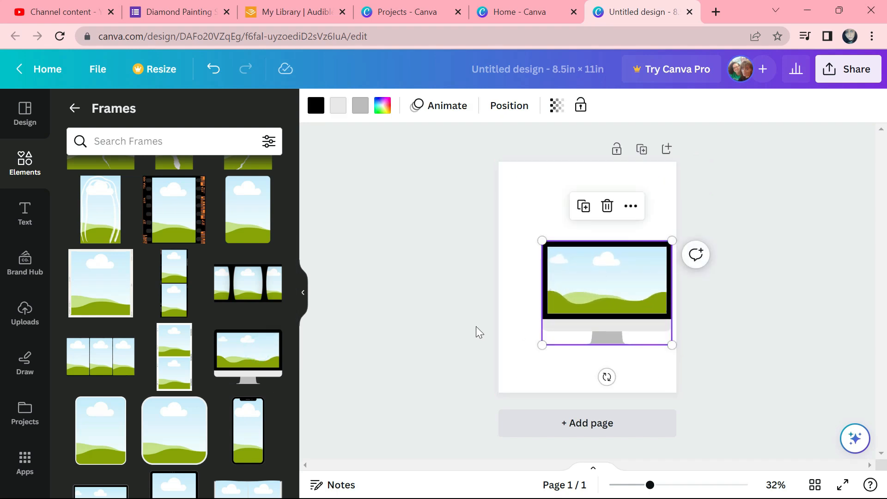
- Fill the monitor frame with the Alice in the Sea of Tears image and shift its crop to show the image's upper part
{"action": "left_click", "coordinate": [23, 313]}
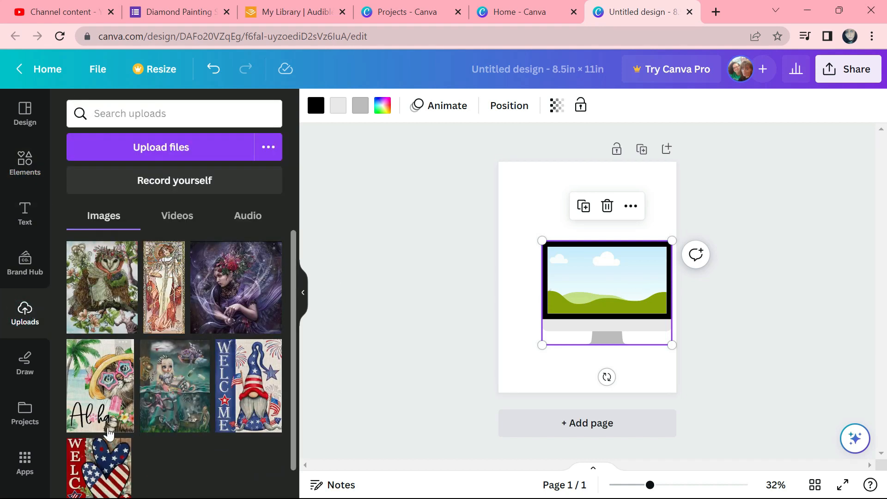
{"action": "left_click_drag", "start_coordinate": [152, 352], "coordinate": [577, 307]}
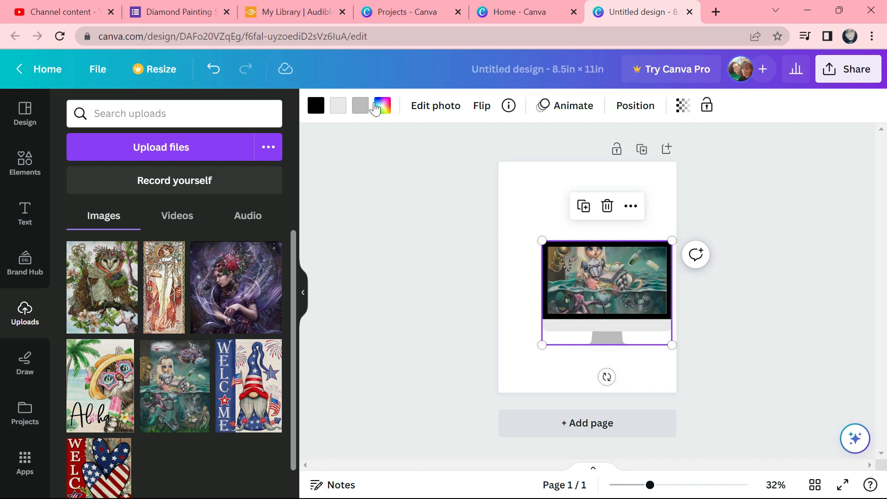
{"action": "left_click", "coordinate": [425, 111]}
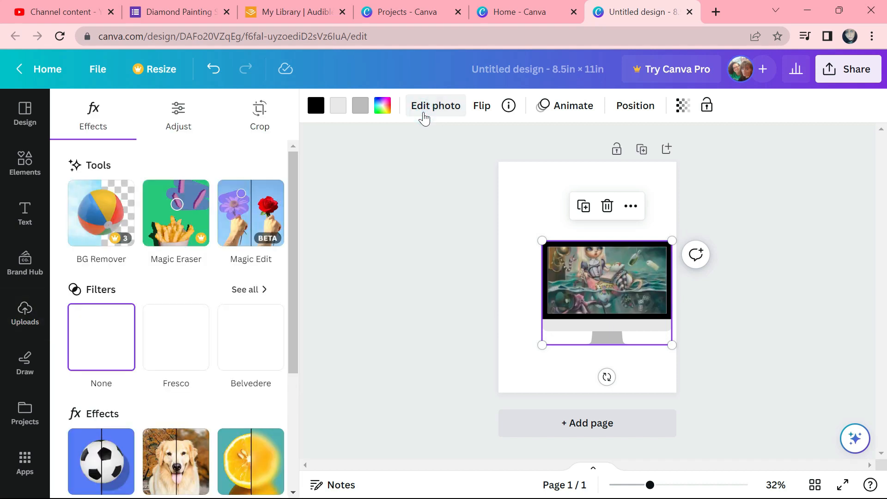
{"action": "left_click", "coordinate": [260, 121]}
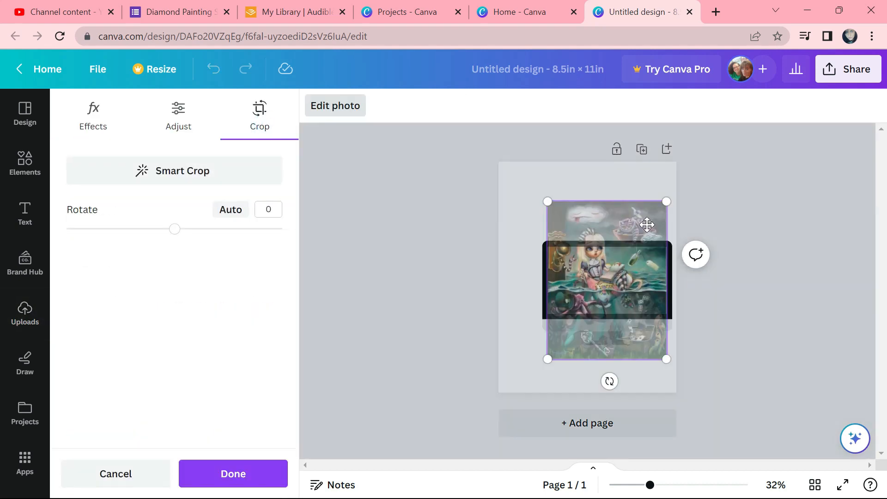
{"action": "left_click_drag", "start_coordinate": [647, 231], "coordinate": [652, 272]}
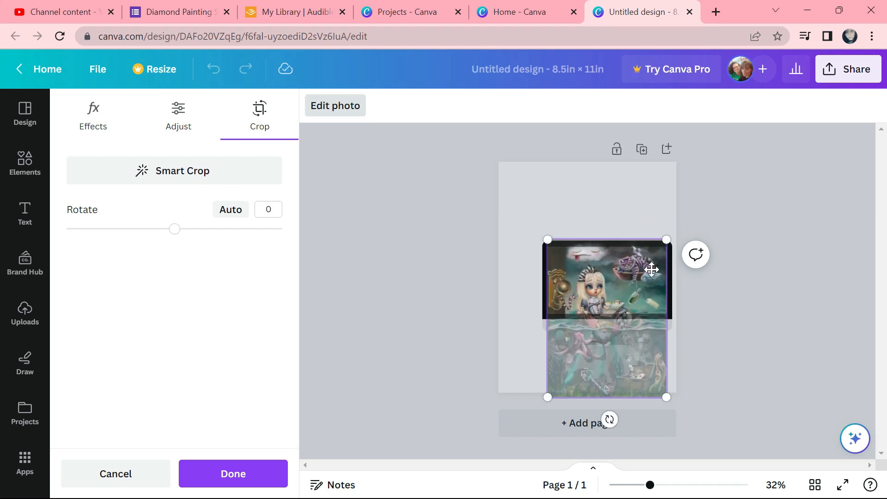
{"action": "left_click", "coordinate": [770, 201]}
{"action": "left_click", "coordinate": [770, 200]}
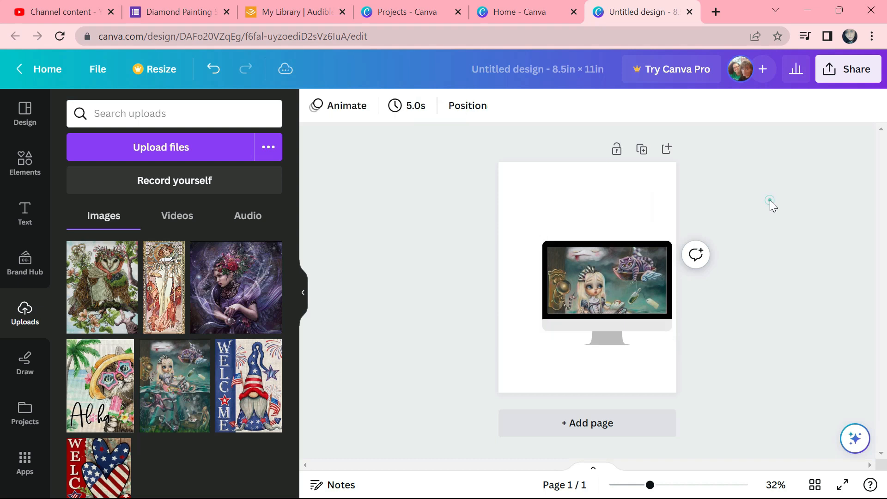
- Delete the Alice image and the monitor frame from the page
{"action": "left_click", "coordinate": [567, 280]}
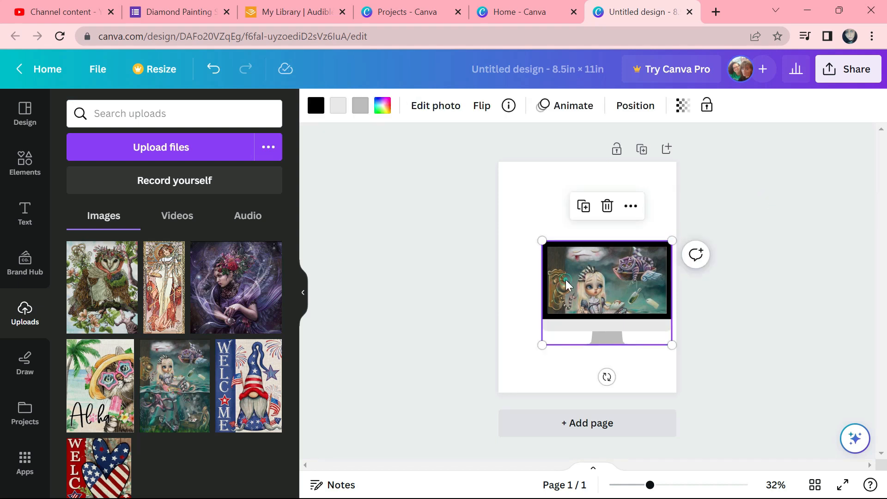
{"action": "key", "text": "Delete"}
{"action": "key", "text": "Delete"}
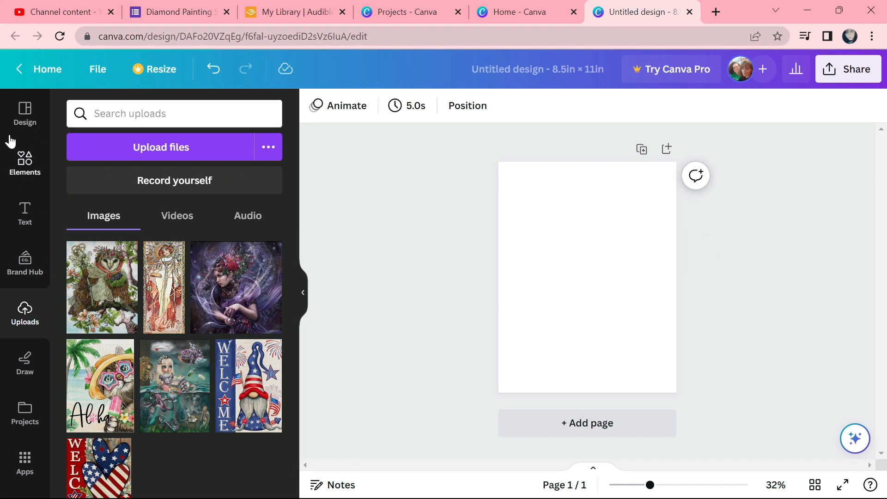
- Place the square-topped shape with a rounded bottom from the full Lines & Shapes collection on the blank page
{"action": "left_click", "coordinate": [9, 178]}
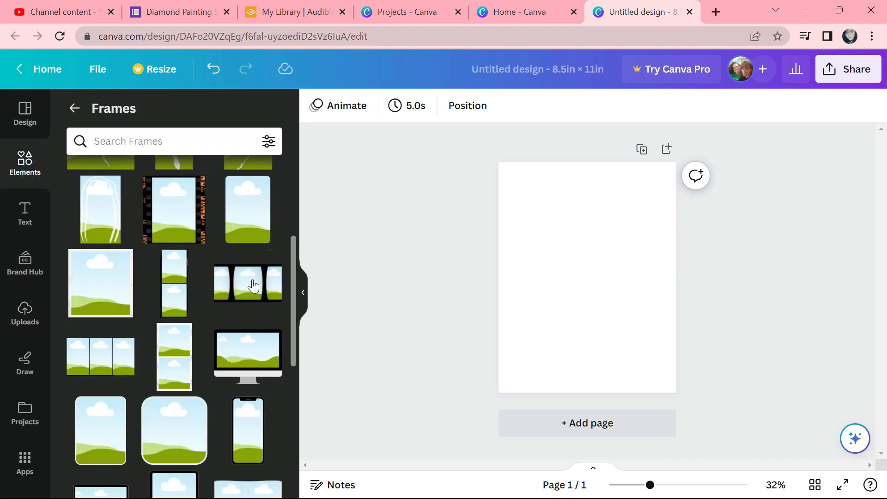
{"action": "left_click", "coordinate": [73, 110]}
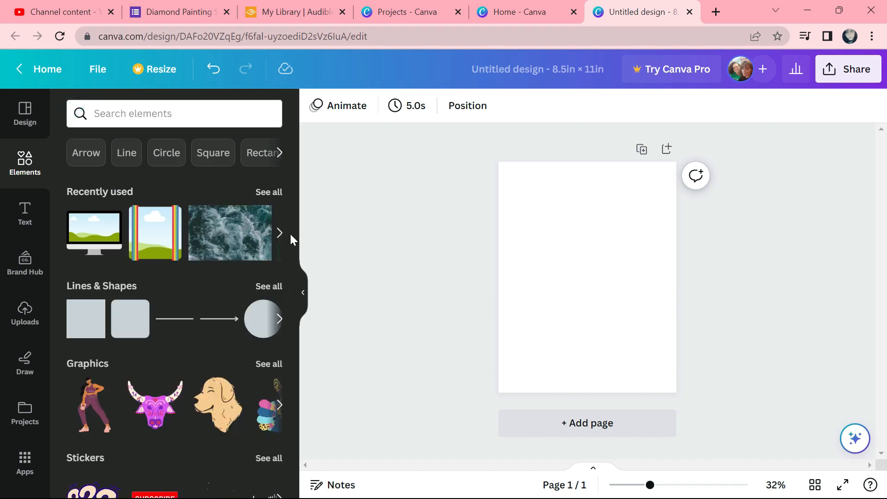
{"action": "left_click", "coordinate": [272, 284]}
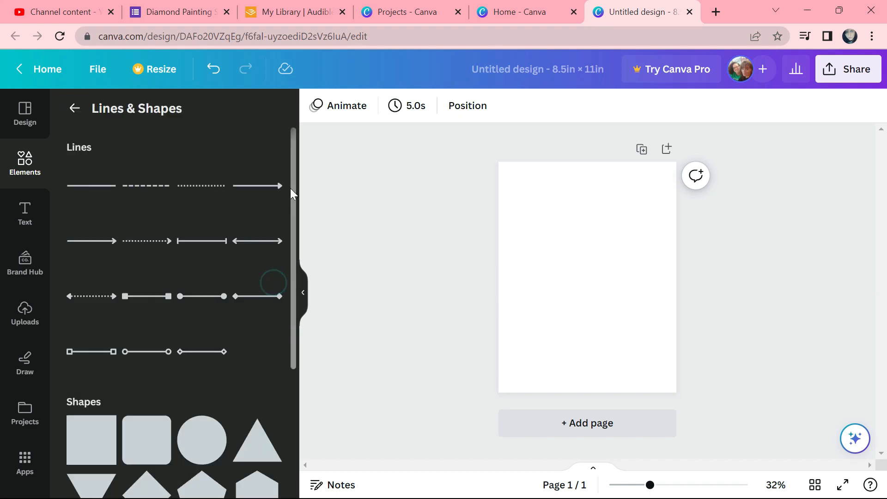
{"action": "left_click_drag", "start_coordinate": [292, 185], "coordinate": [299, 222]}
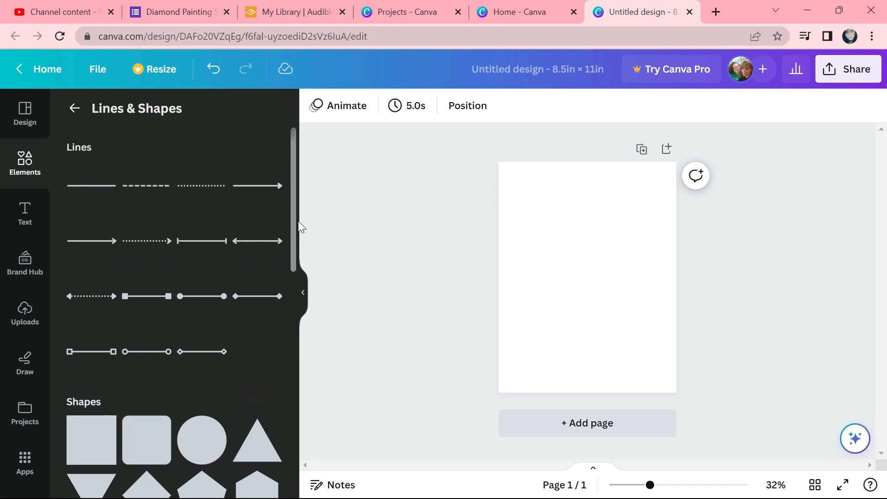
{"action": "left_click", "coordinate": [74, 111]}
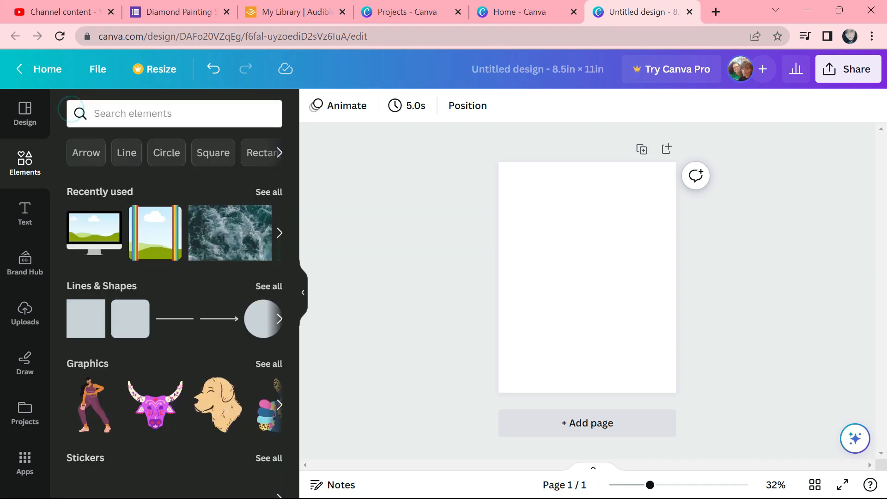
{"action": "left_click", "coordinate": [279, 290]}
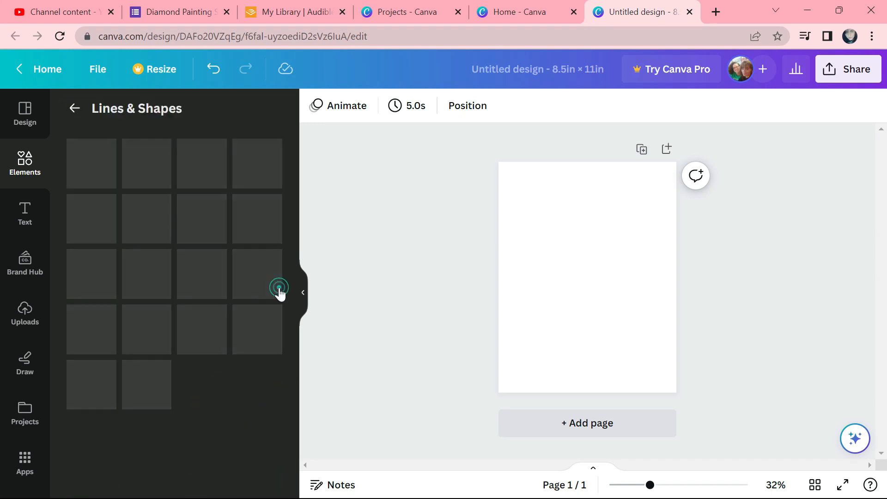
{"action": "left_click_drag", "start_coordinate": [294, 242], "coordinate": [289, 498]}
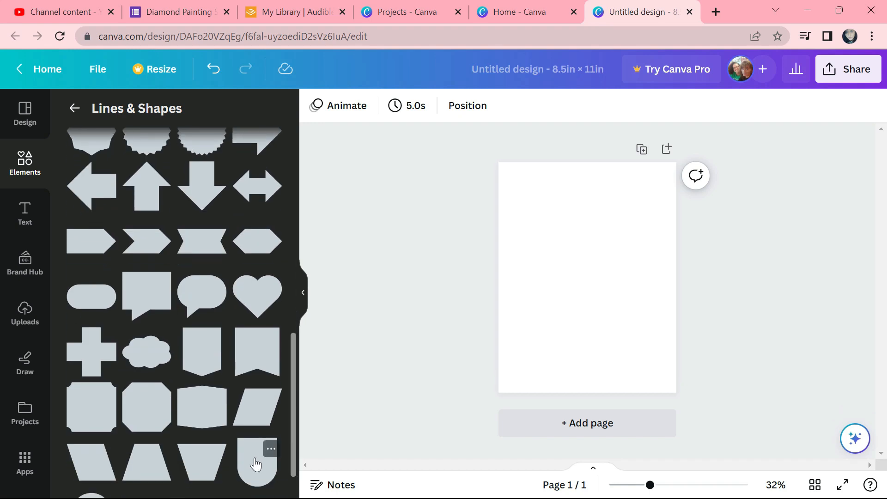
{"action": "left_click_drag", "start_coordinate": [256, 464], "coordinate": [558, 302]}
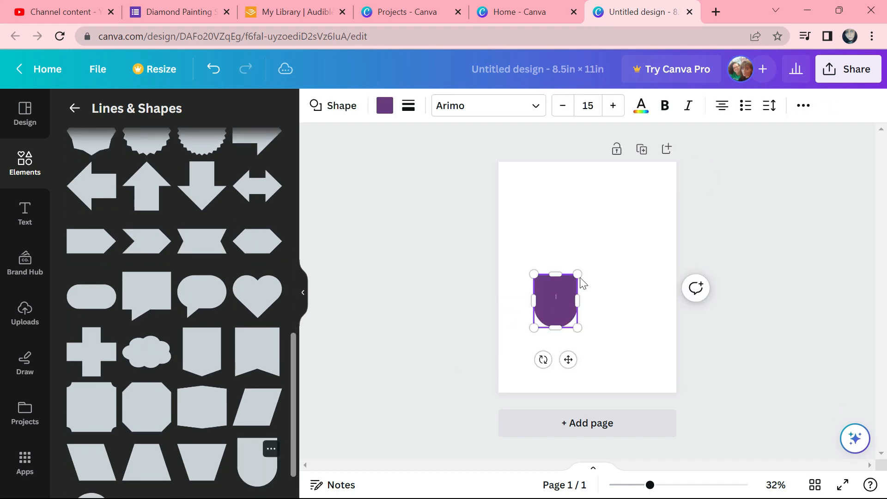
- Enlarge the rounded-bottom shape to over half the page's width and move it into the page's lower part, centred horizontally
{"action": "left_click_drag", "start_coordinate": [583, 270], "coordinate": [648, 190]}
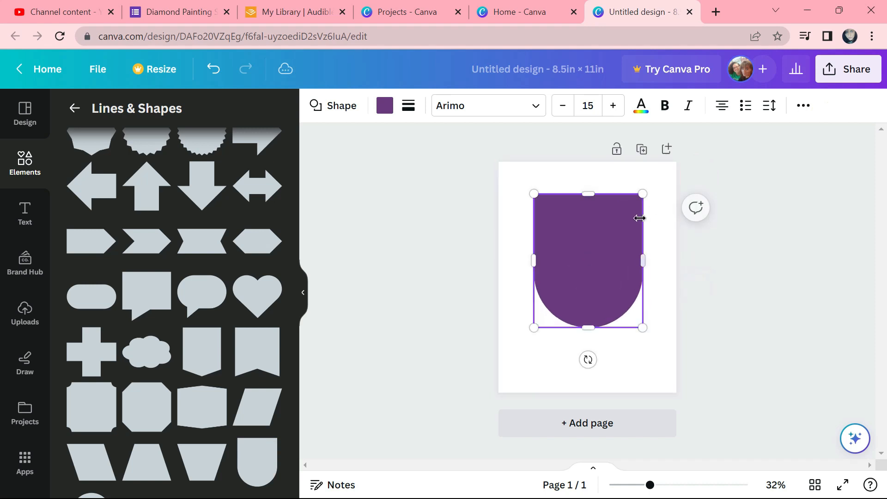
{"action": "left_click_drag", "start_coordinate": [588, 250], "coordinate": [608, 291]}
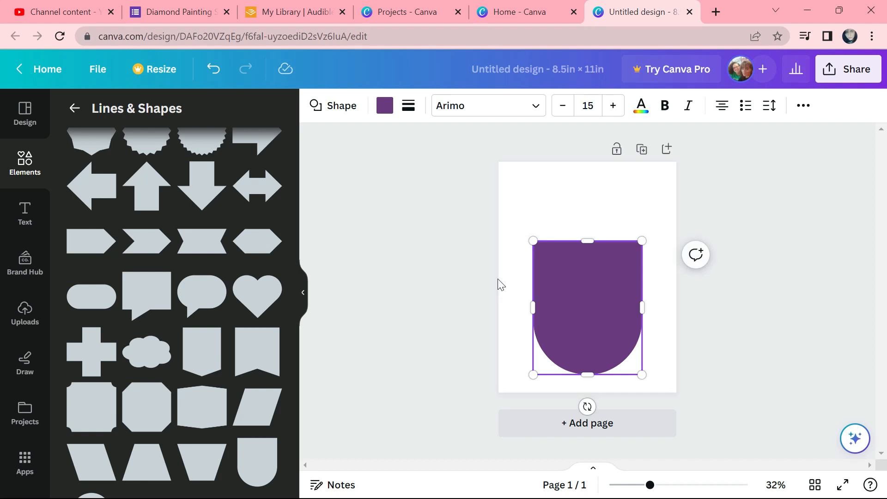
{"action": "left_click", "coordinate": [613, 361]}
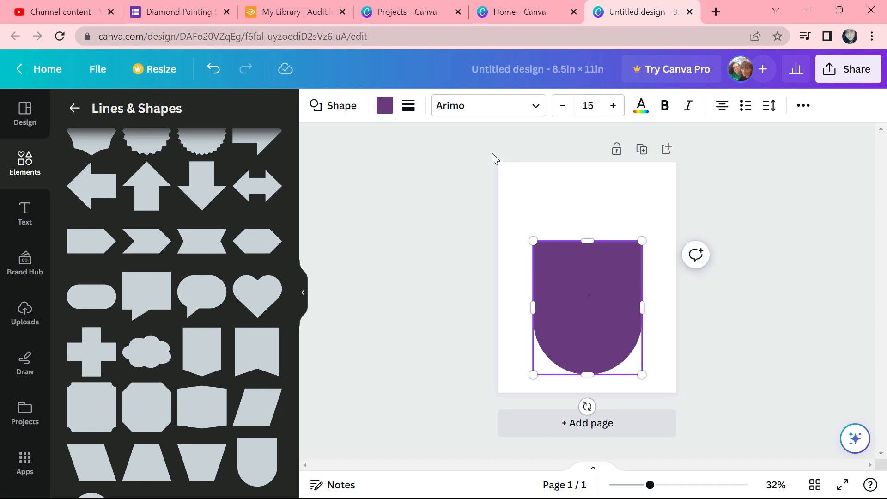
- Fill the rounded-bottom shape with the black-to-blue gradient from the default colors
{"action": "left_click", "coordinate": [381, 111]}
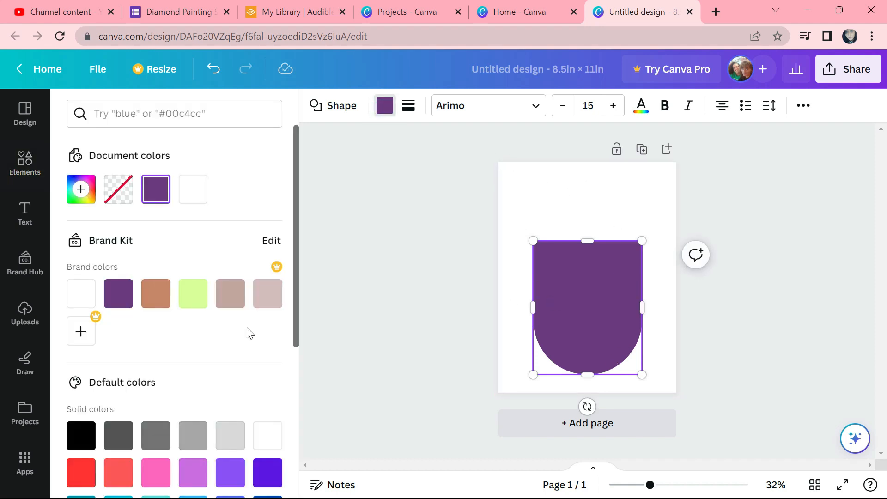
{"action": "left_click_drag", "start_coordinate": [299, 275], "coordinate": [300, 446]}
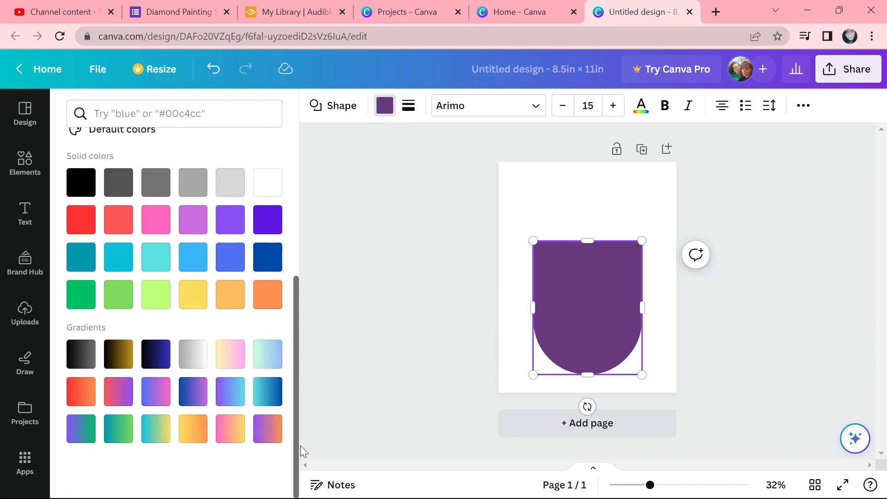
{"action": "left_click", "coordinate": [162, 365]}
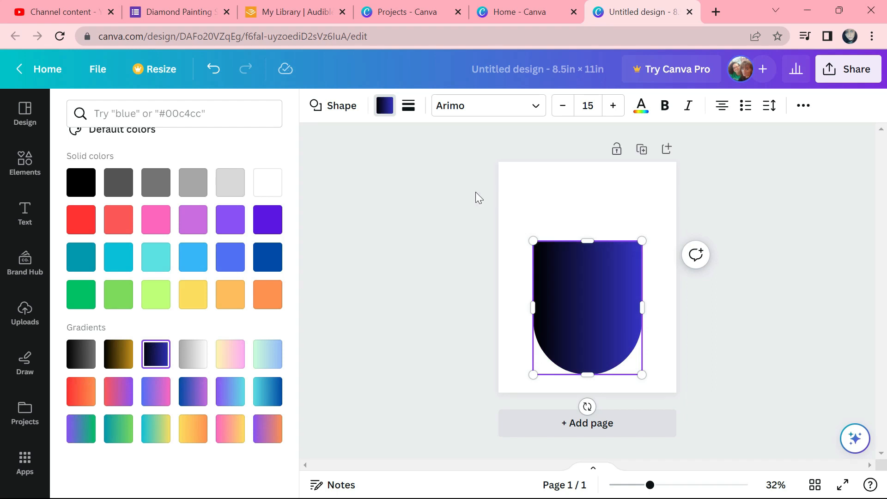
- Insert the circle frame from the full frame collection so that it overlaps the upper part of the gradient shape
{"action": "left_click", "coordinate": [23, 160]}
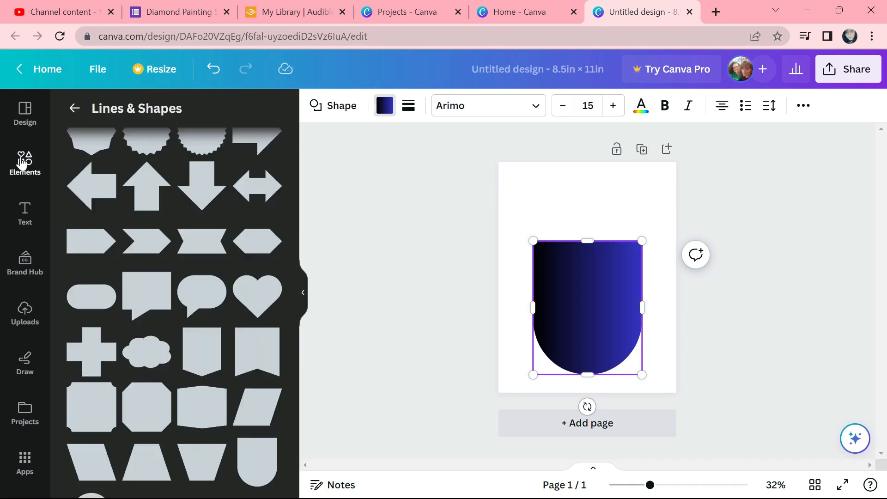
{"action": "left_click", "coordinate": [22, 159]}
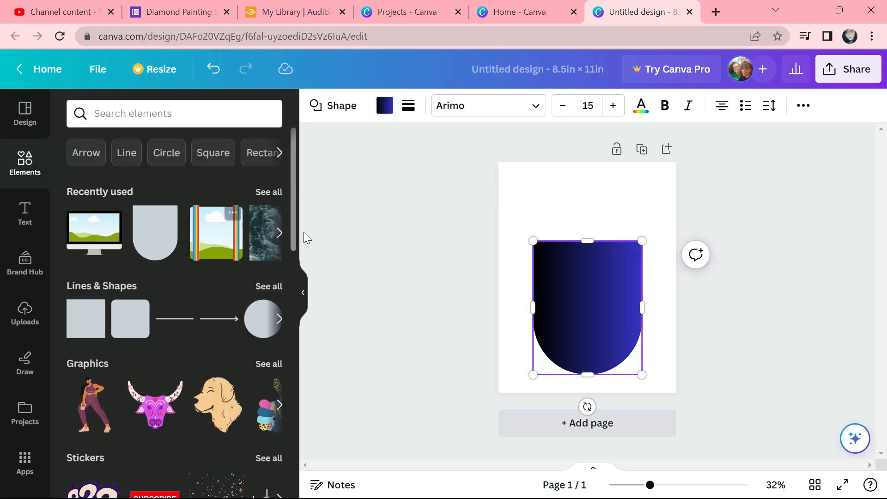
{"action": "left_click_drag", "start_coordinate": [294, 217], "coordinate": [308, 485]}
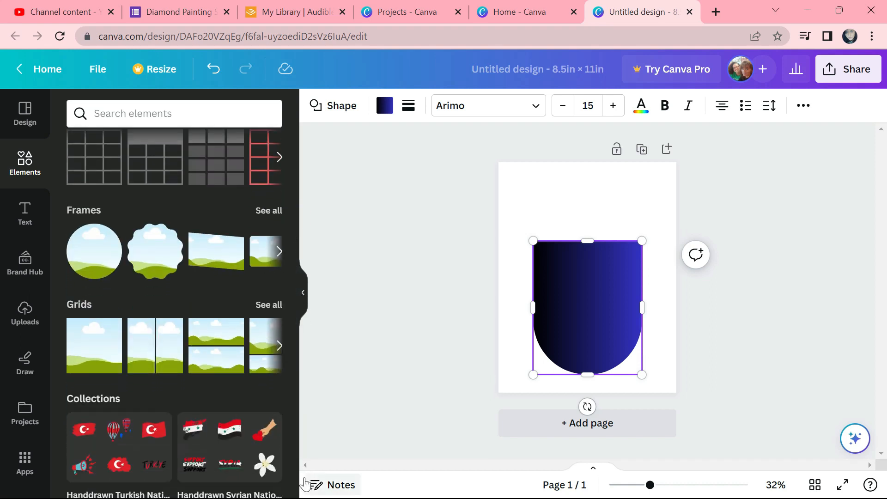
{"action": "left_click", "coordinate": [270, 211]}
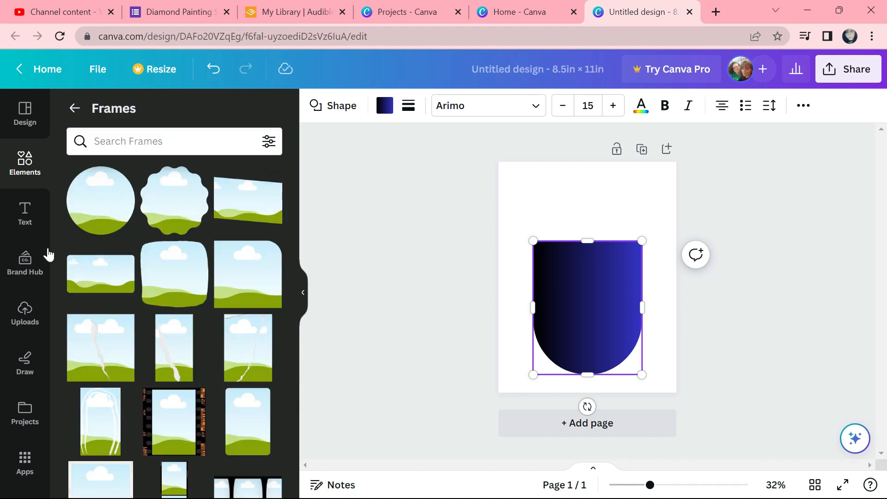
{"action": "left_click_drag", "start_coordinate": [101, 213], "coordinate": [557, 239]}
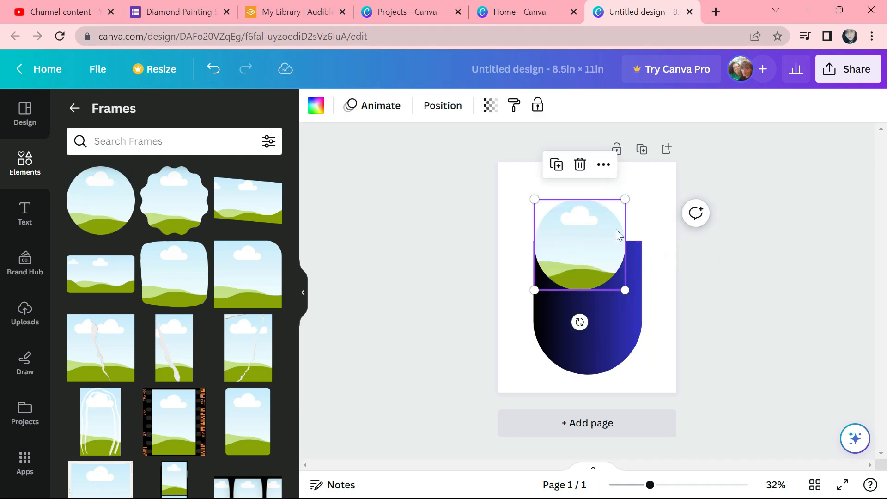
- Enlarge the circle frame until its sides line up with both edges of the gradient shape below
{"action": "left_click_drag", "start_coordinate": [638, 189], "coordinate": [642, 187]}
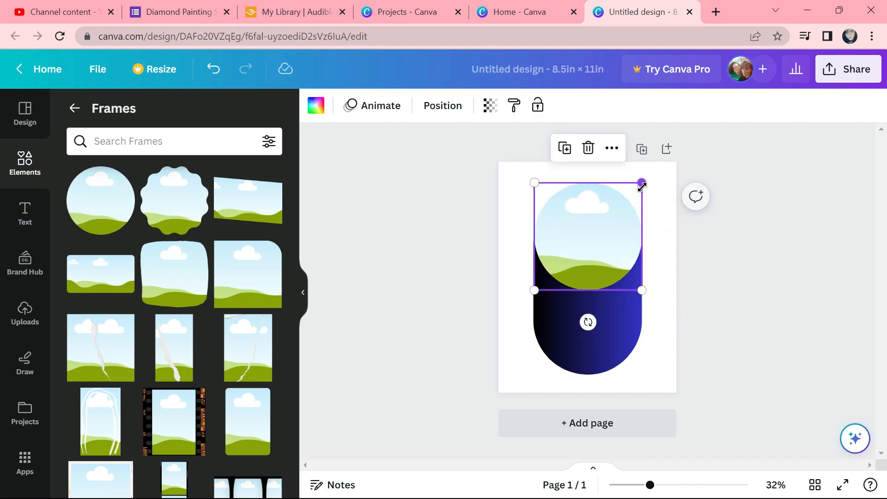
{"action": "left_click", "coordinate": [727, 270]}
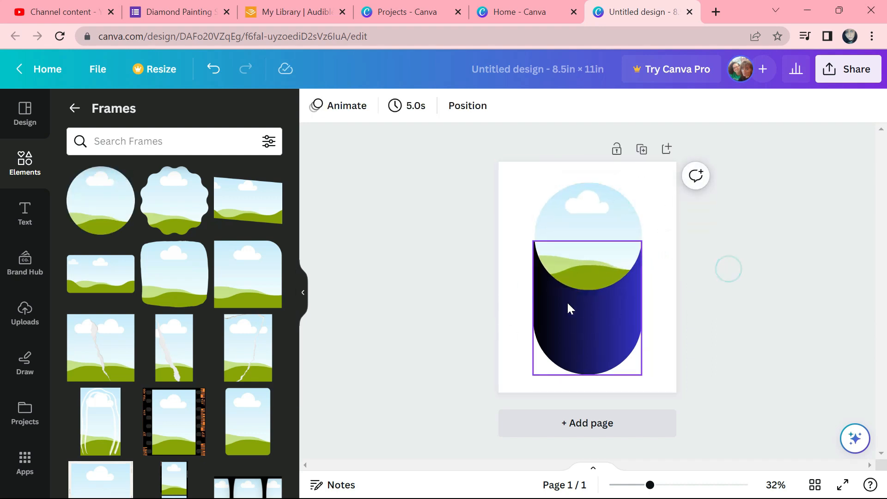
{"action": "left_click", "coordinate": [606, 251]}
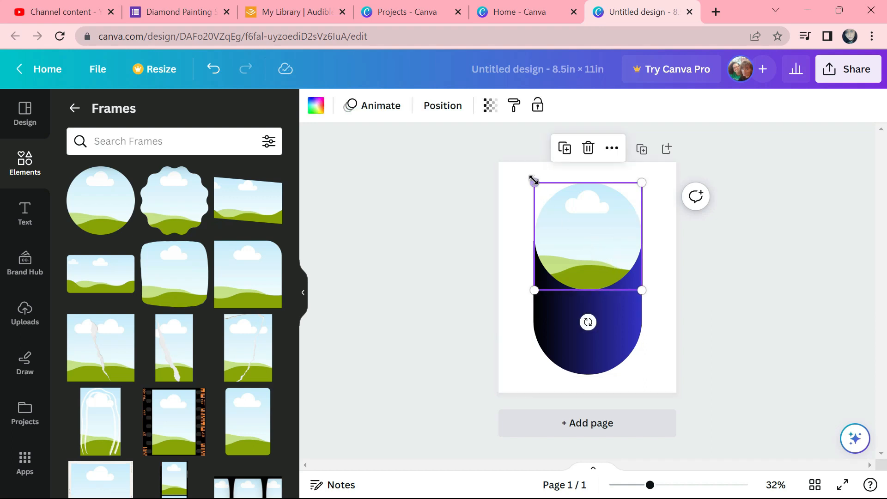
{"action": "left_click_drag", "start_coordinate": [533, 181], "coordinate": [533, 181]}
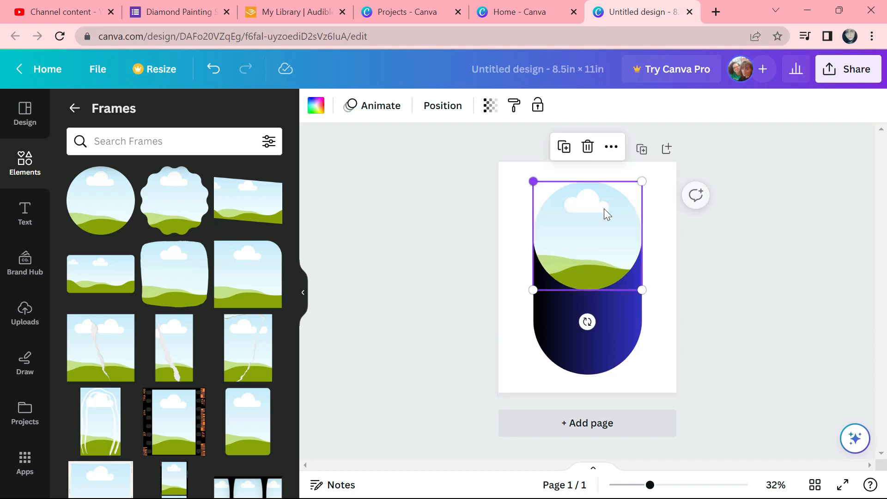
{"action": "left_click", "coordinate": [651, 218]}
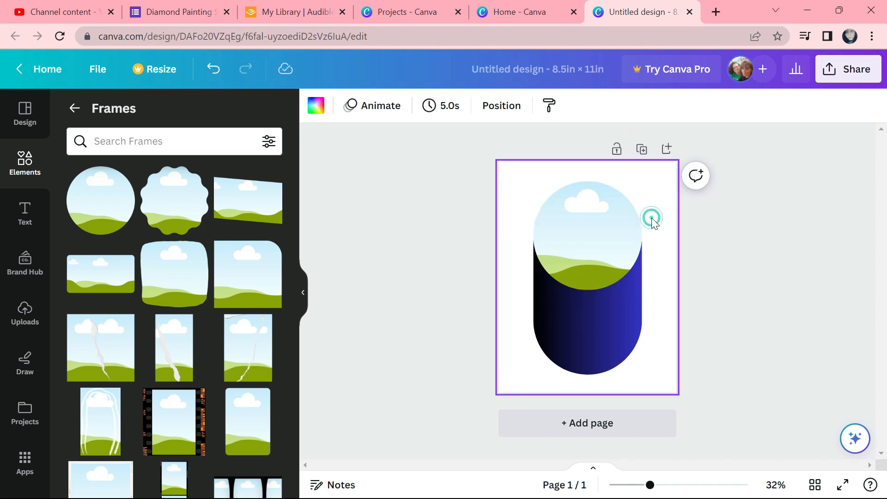
{"action": "left_click", "coordinate": [597, 229]}
{"action": "left_click", "coordinate": [398, 263]}
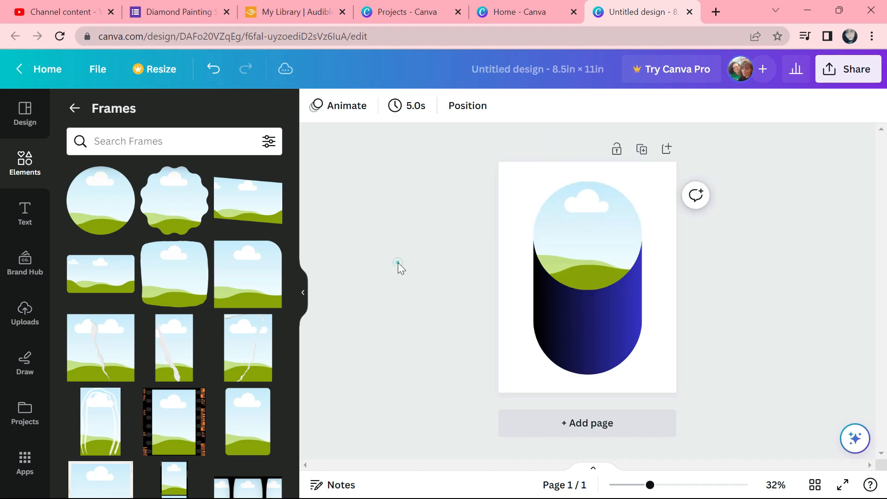
- Fill the circle frame with the uploaded image of the purple-clad woman with red flowers, and set the frame slightly lower
{"action": "left_click", "coordinate": [22, 337]}
{"action": "left_click_drag", "start_coordinate": [213, 268], "coordinate": [594, 248]}
{"action": "left_click", "coordinate": [770, 291]}
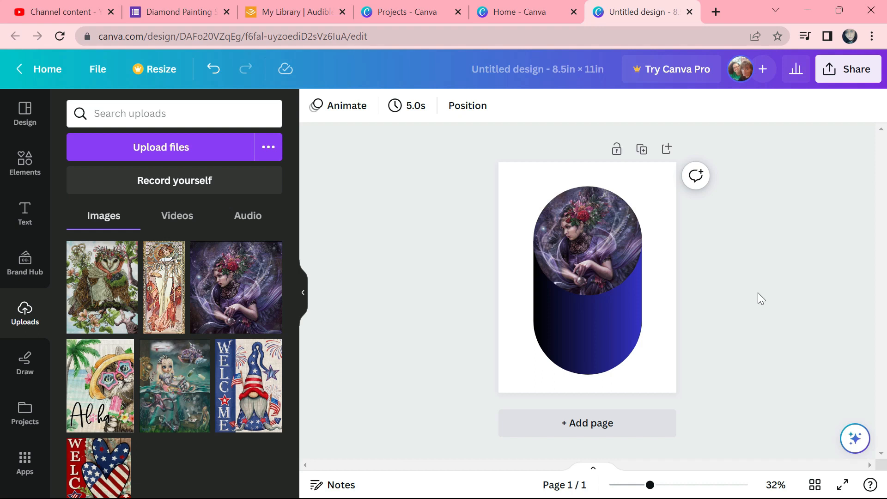
- Try several photo colors on the rounded-bottom shape and settle on the near-black one taken from the image
{"action": "left_click", "coordinate": [570, 346]}
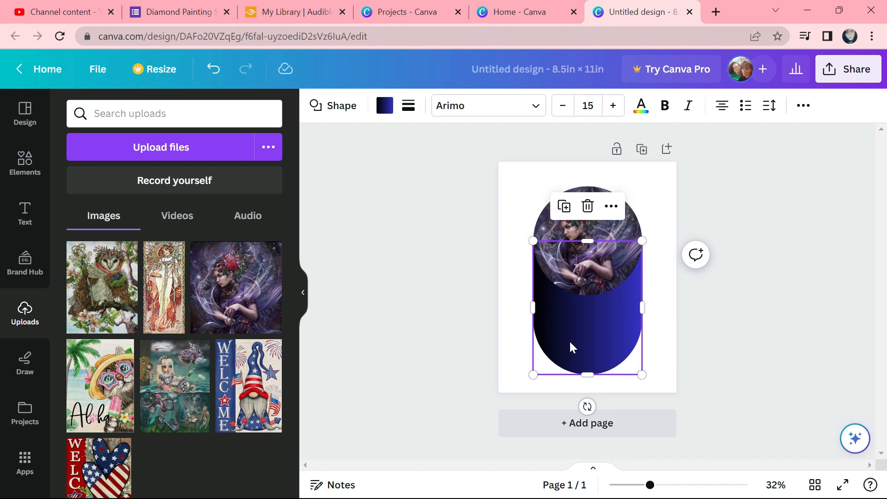
{"action": "left_click", "coordinate": [384, 106]}
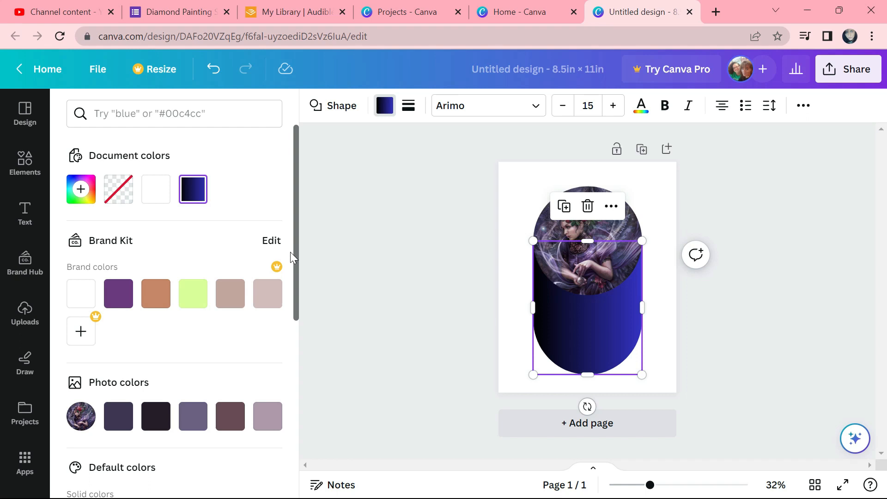
{"action": "left_click_drag", "start_coordinate": [295, 254], "coordinate": [297, 312]}
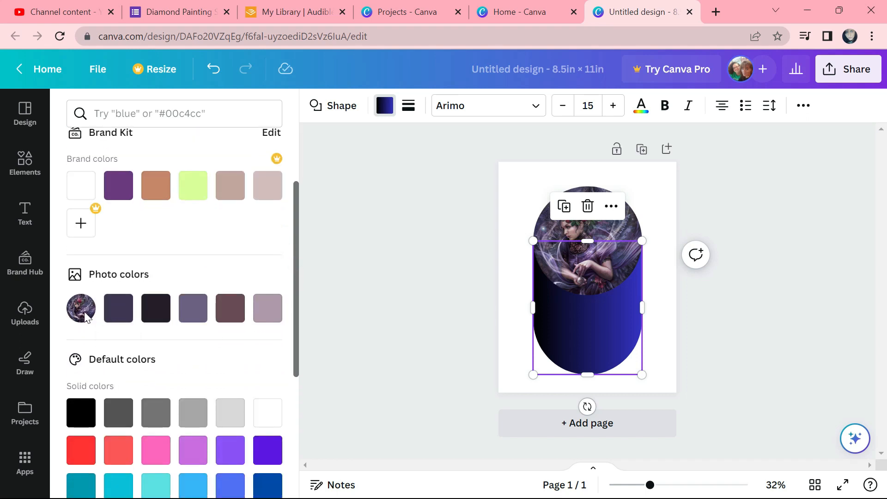
{"action": "left_click", "coordinate": [156, 308]}
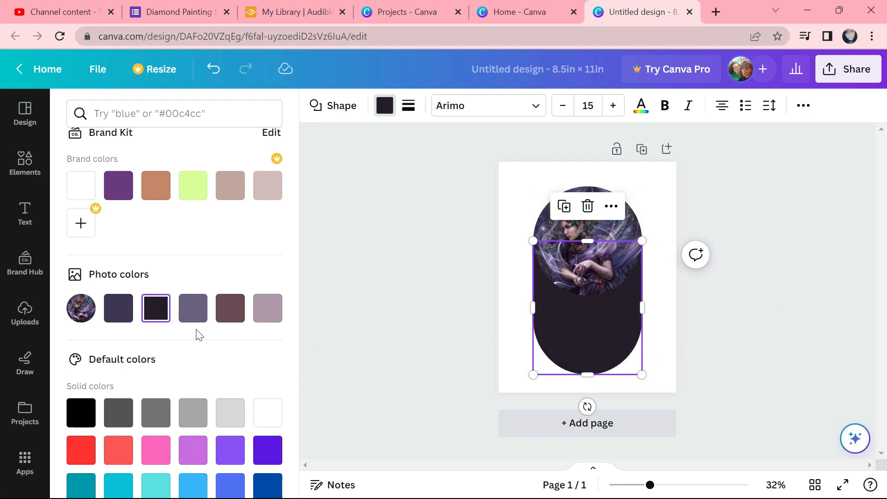
{"action": "left_click", "coordinate": [115, 310]}
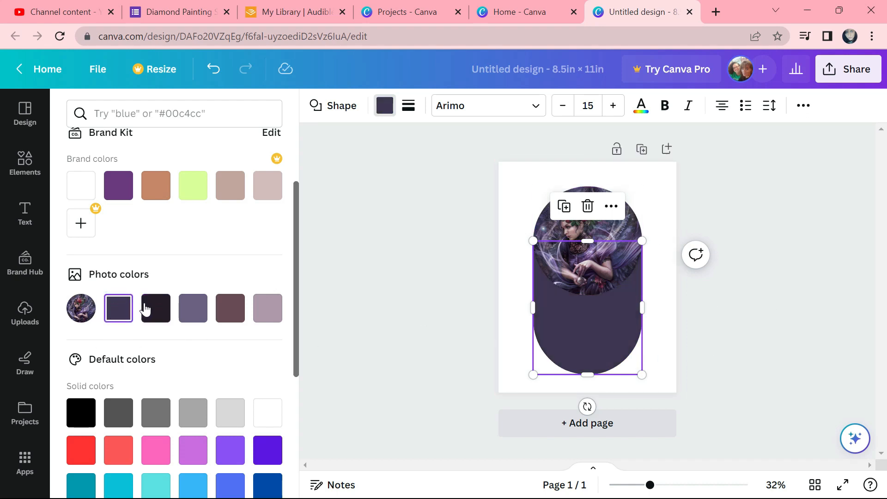
{"action": "left_click", "coordinate": [187, 314]}
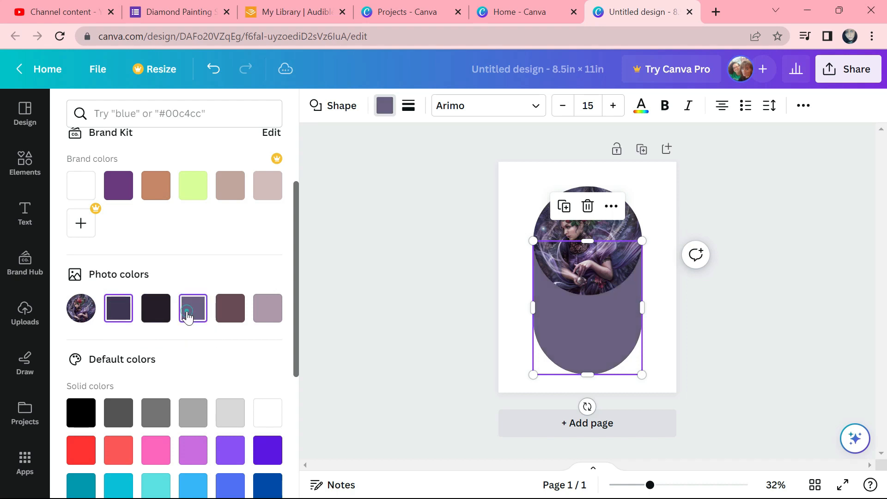
{"action": "left_click", "coordinate": [242, 314]}
{"action": "left_click", "coordinate": [258, 318]}
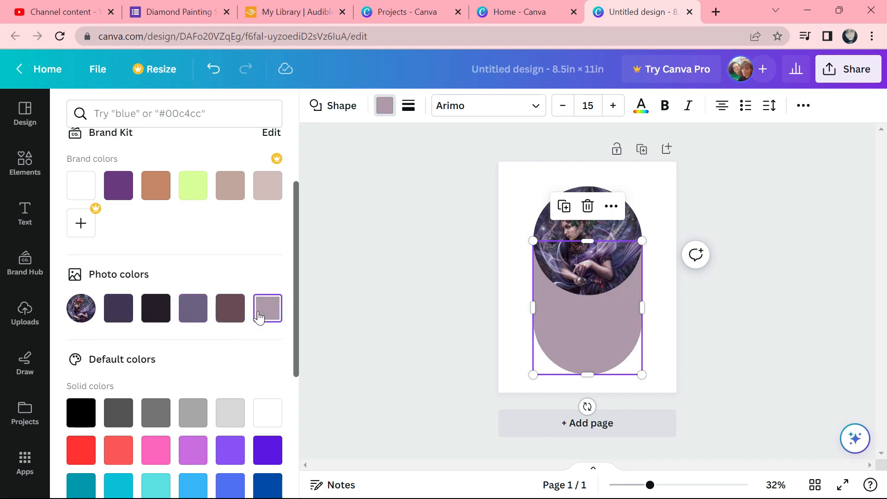
{"action": "left_click", "coordinate": [156, 309]}
{"action": "left_click", "coordinate": [657, 298]}
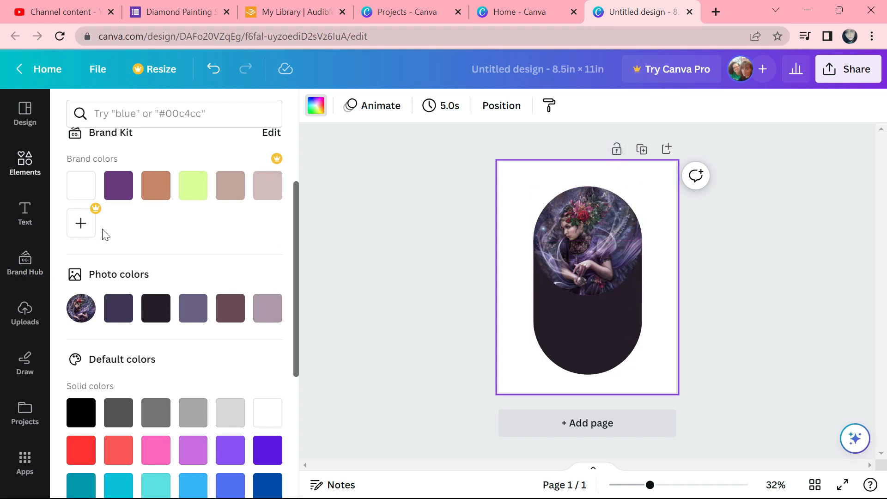
- Search the graphics collection for "stars" and place the three outlined stars on the lower part of the dark shape
{"action": "left_click", "coordinate": [24, 161]}
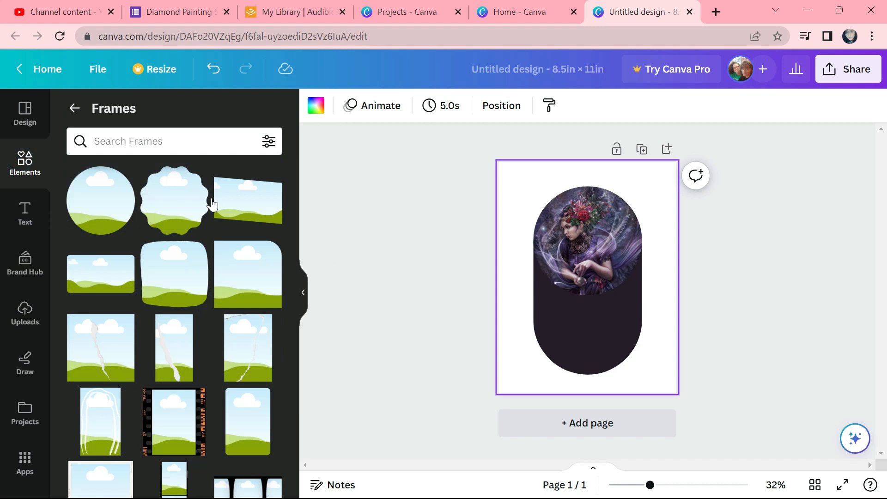
{"action": "left_click", "coordinate": [73, 109]}
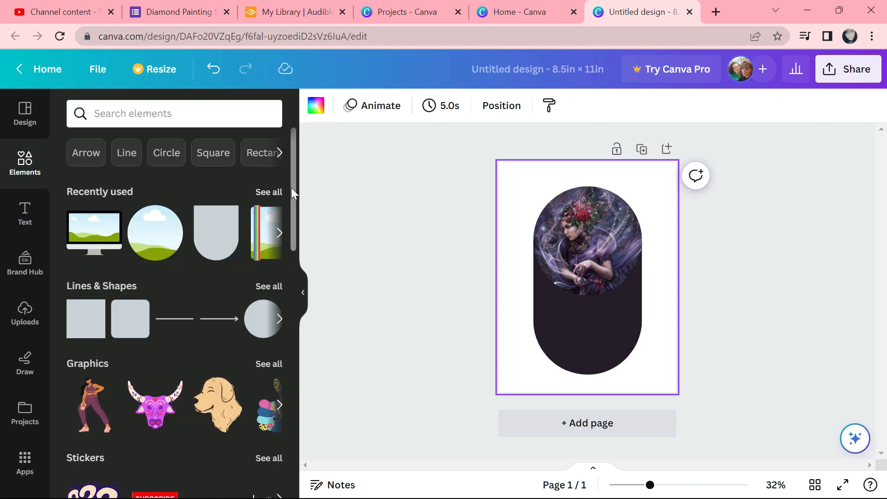
{"action": "left_click_drag", "start_coordinate": [294, 189], "coordinate": [298, 219]}
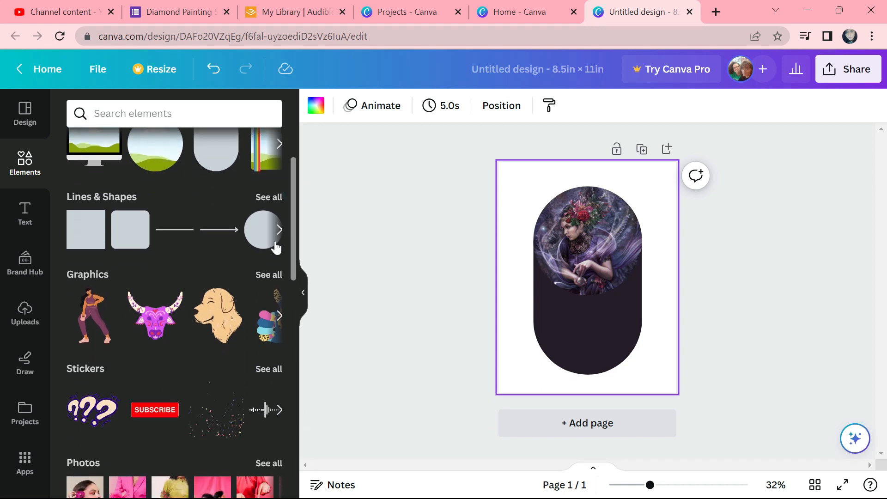
{"action": "left_click", "coordinate": [266, 277]}
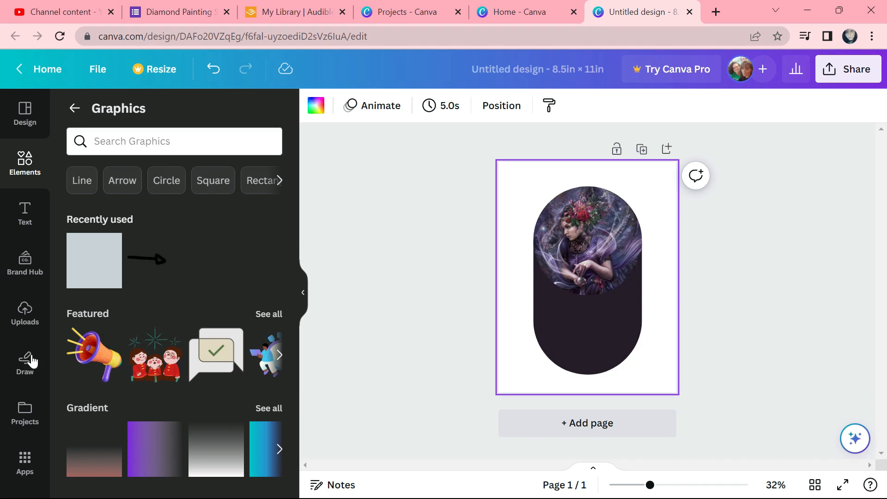
{"action": "left_click_drag", "start_coordinate": [296, 214], "coordinate": [294, 262]}
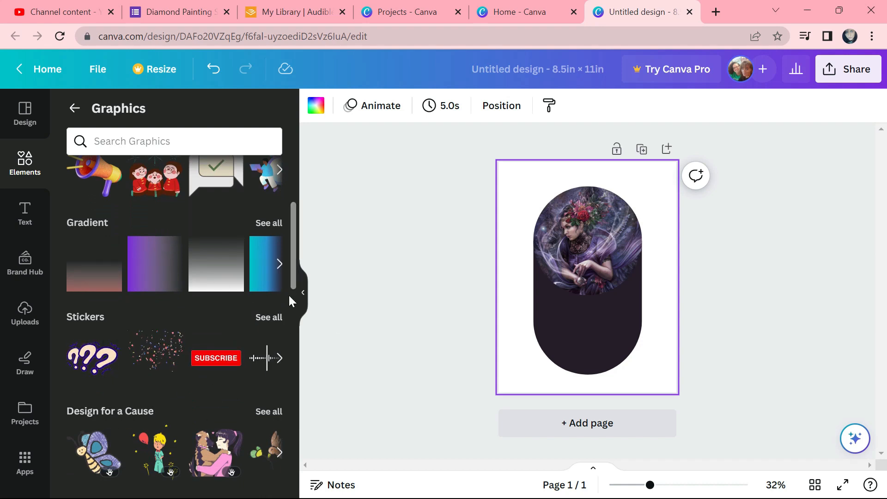
{"action": "left_click_drag", "start_coordinate": [292, 239], "coordinate": [300, 187]}
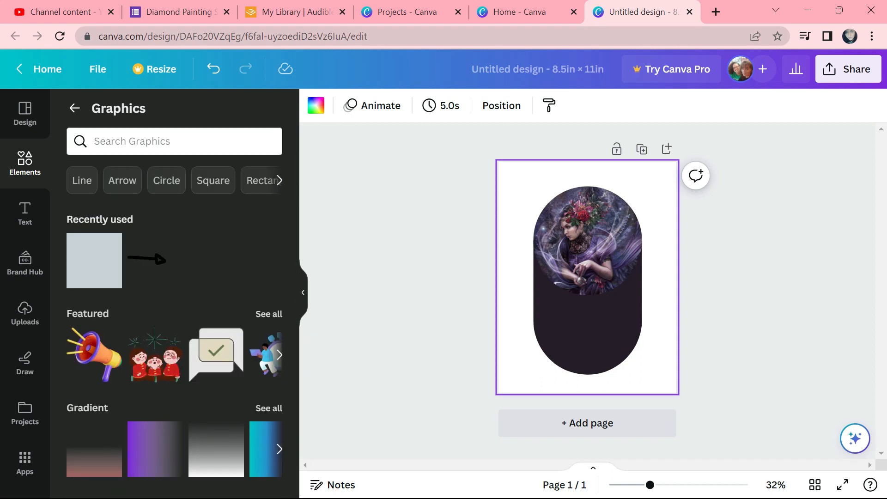
{"action": "left_click", "coordinate": [210, 138]}
{"action": "type", "text": "stars"}
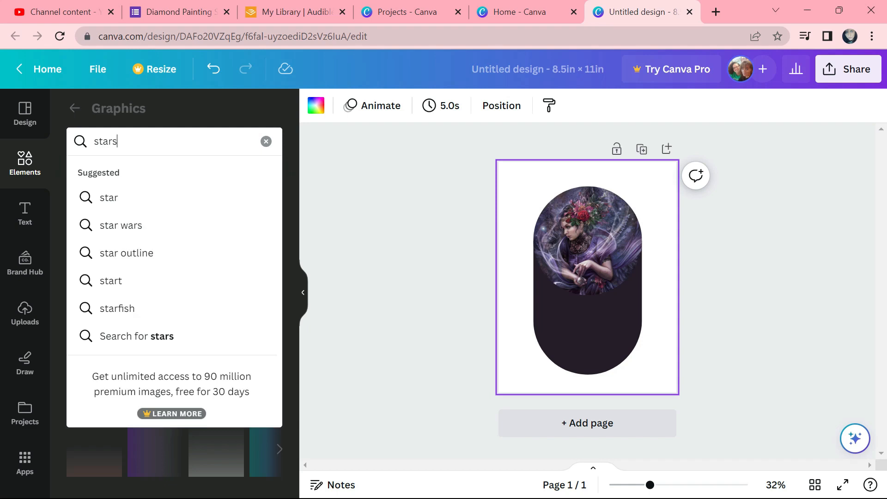
{"action": "key", "text": "Return"}
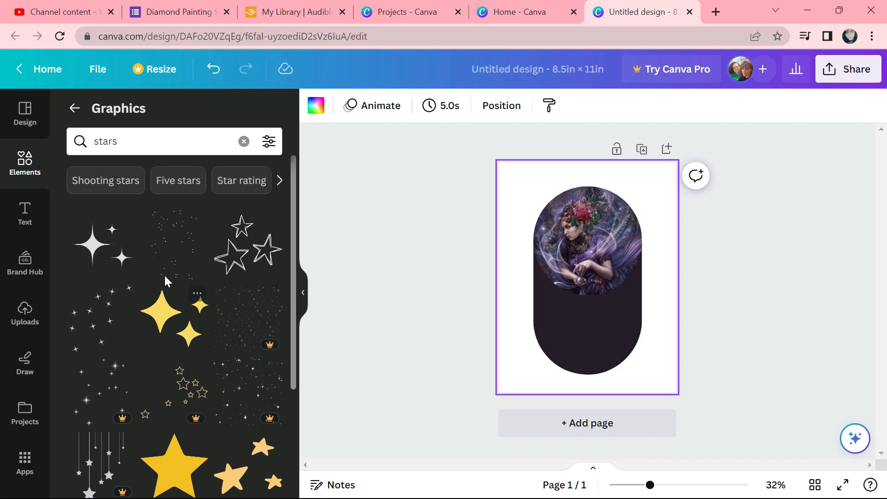
{"action": "left_click_drag", "start_coordinate": [256, 259], "coordinate": [589, 350]}
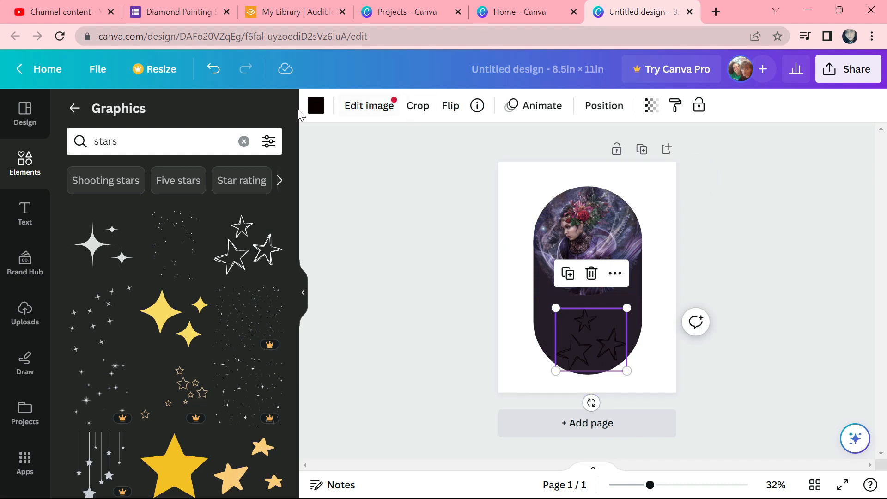
- Recolor the three outlined stars white and move them slightly up and left within the dark shape
{"action": "left_click", "coordinate": [316, 111]}
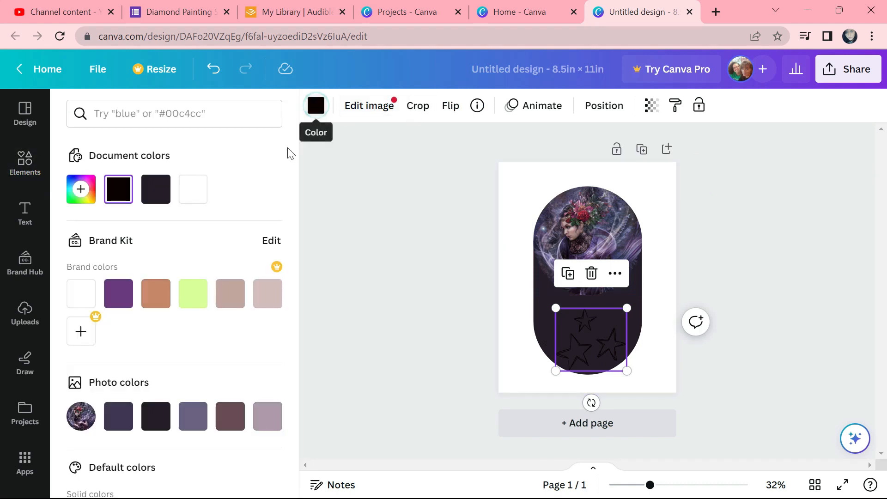
{"action": "left_click", "coordinate": [188, 186]}
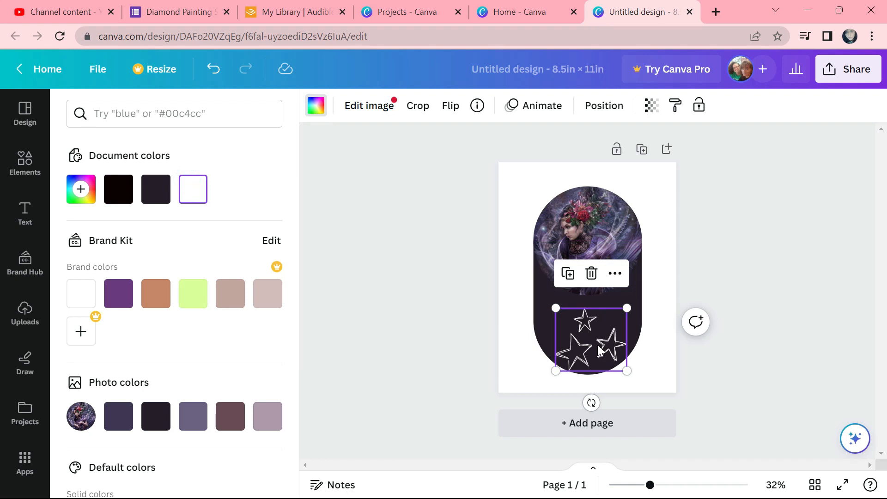
{"action": "left_click_drag", "start_coordinate": [598, 345], "coordinate": [597, 333]}
{"action": "left_click", "coordinate": [688, 289]}
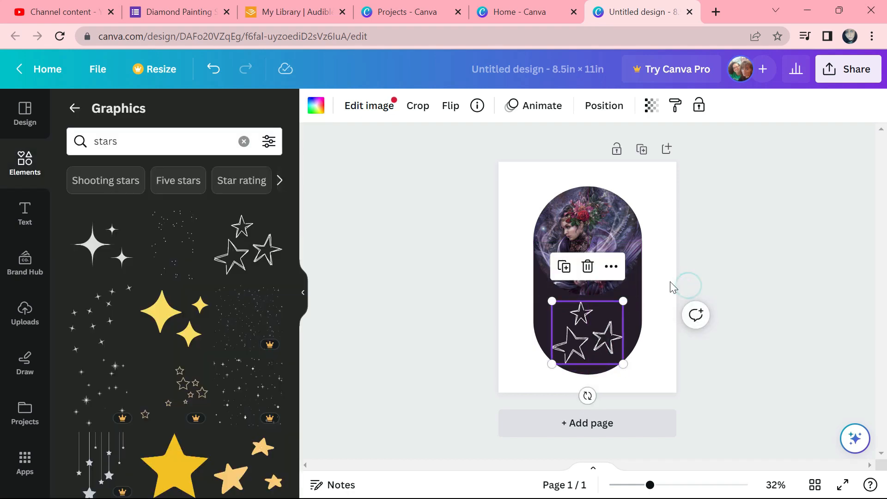
{"action": "left_click", "coordinate": [647, 262]}
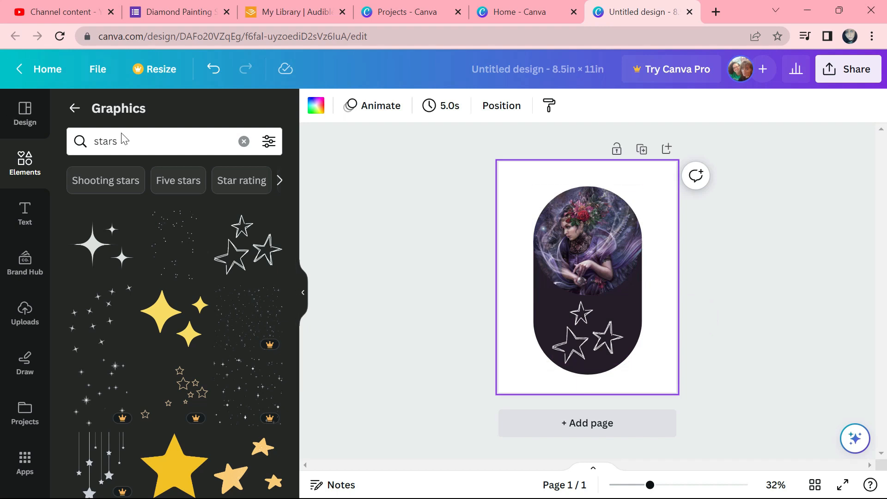
- Add a second page and fill it with a three-cell grid: a narrow and a wide cell above one full-width cell
{"action": "left_click", "coordinate": [73, 109]}
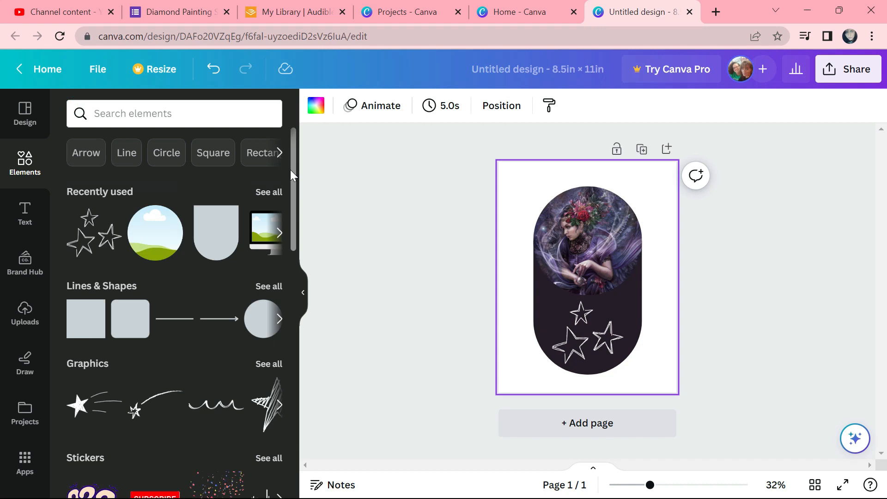
{"action": "left_click_drag", "start_coordinate": [290, 187], "coordinate": [291, 437]}
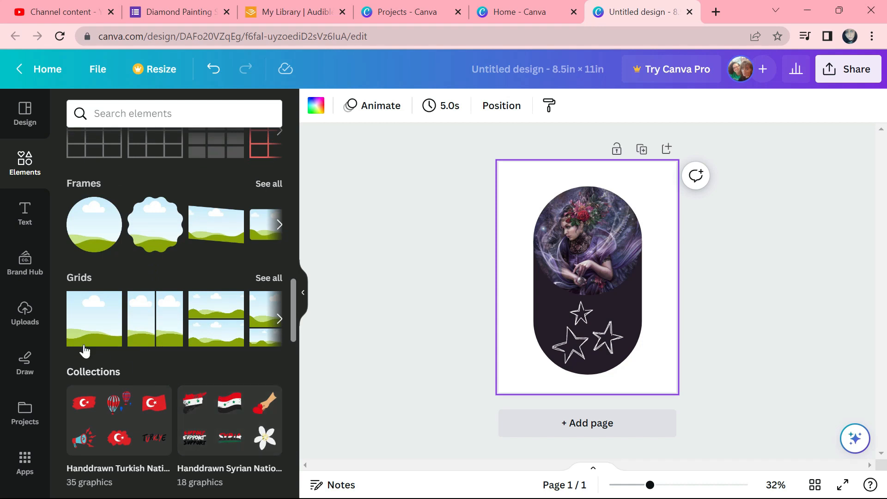
{"action": "left_click", "coordinate": [266, 279]}
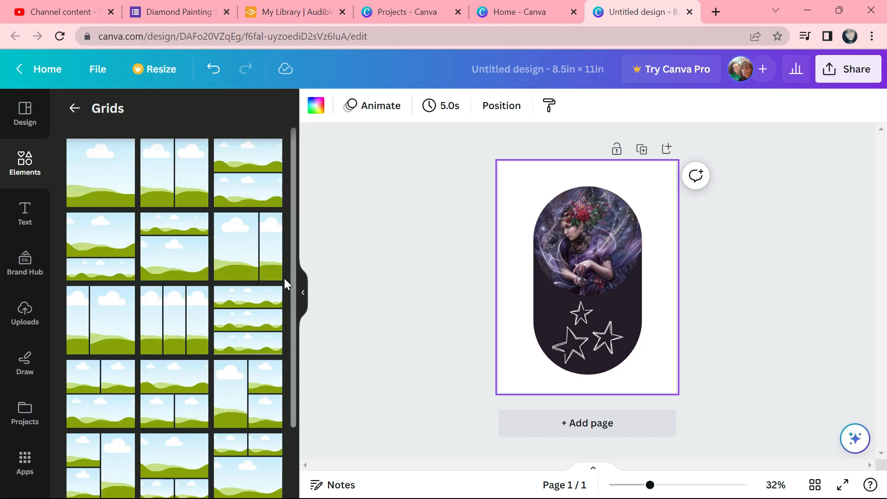
{"action": "left_click_drag", "start_coordinate": [293, 255], "coordinate": [295, 327]}
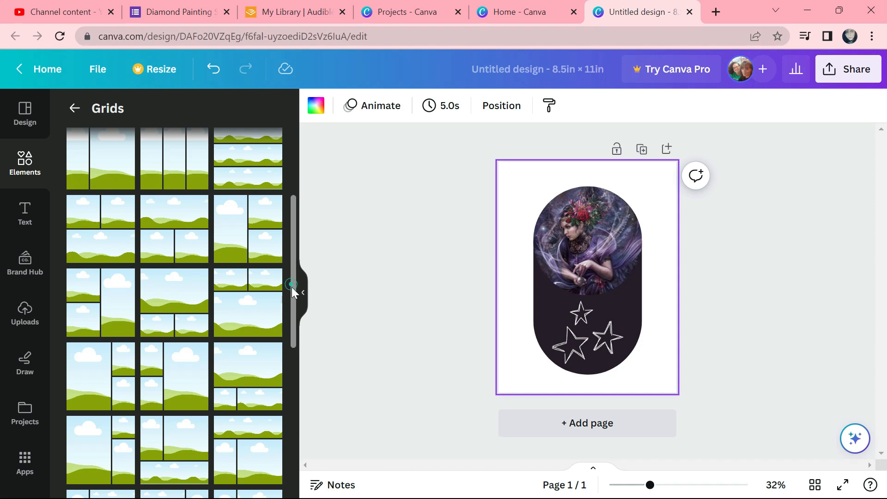
{"action": "left_click_drag", "start_coordinate": [291, 284], "coordinate": [294, 301]}
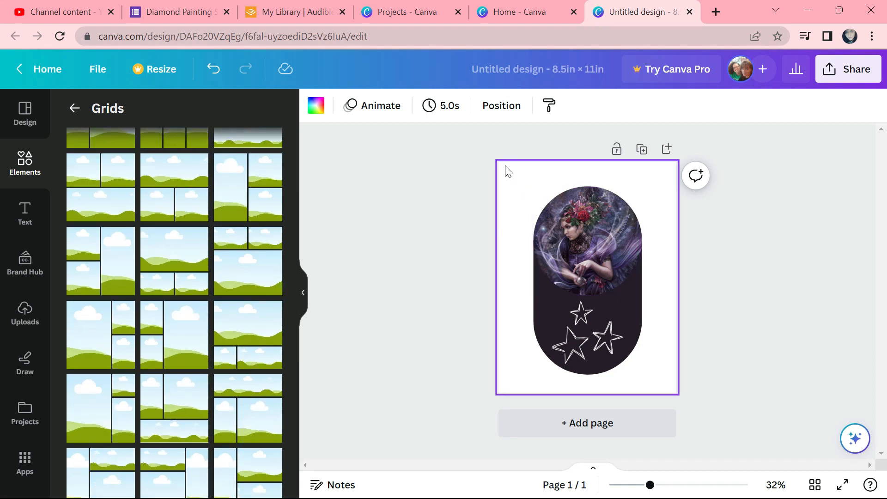
{"action": "left_click", "coordinate": [642, 435]}
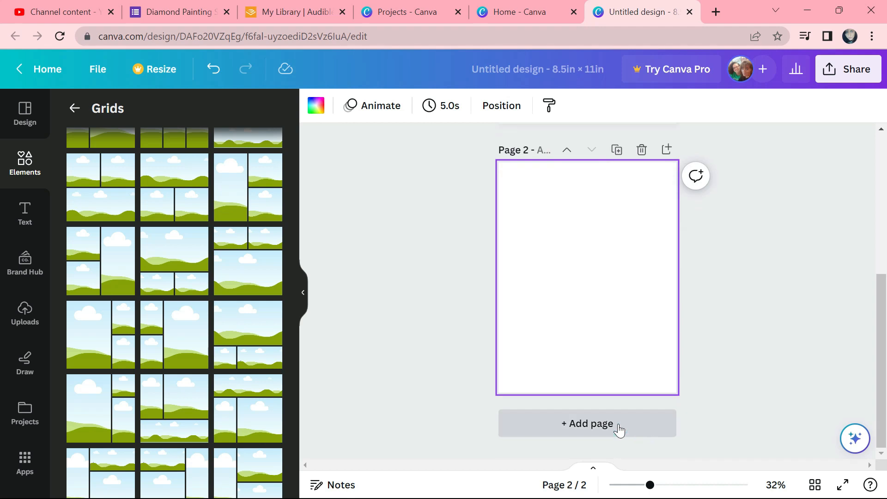
{"action": "left_click_drag", "start_coordinate": [154, 395], "coordinate": [542, 239]}
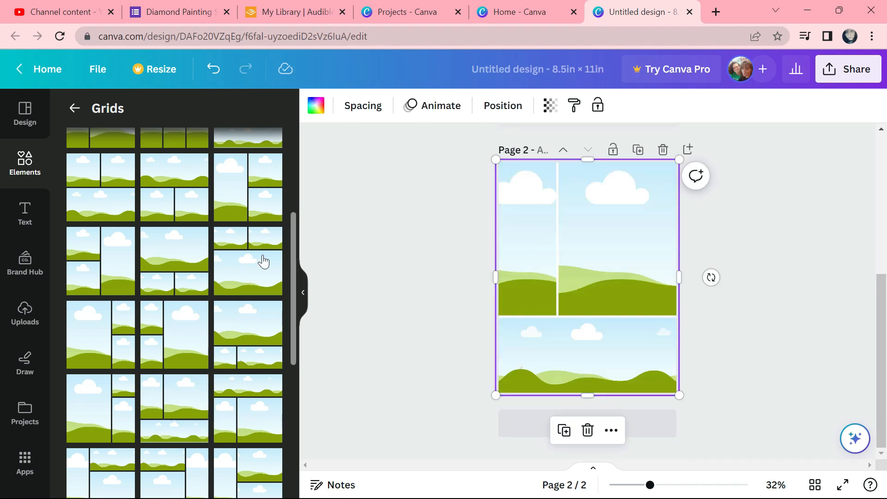
{"action": "left_click", "coordinate": [340, 290]}
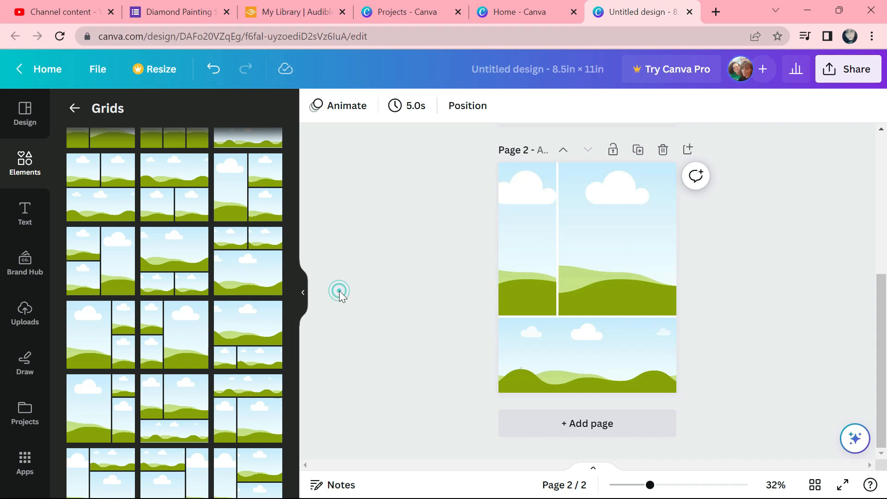
- Fill the grid's narrow upper cell with the uploaded Art Nouveau woman and the full-width lower cell with the purple-clad woman
{"action": "left_click", "coordinate": [22, 318]}
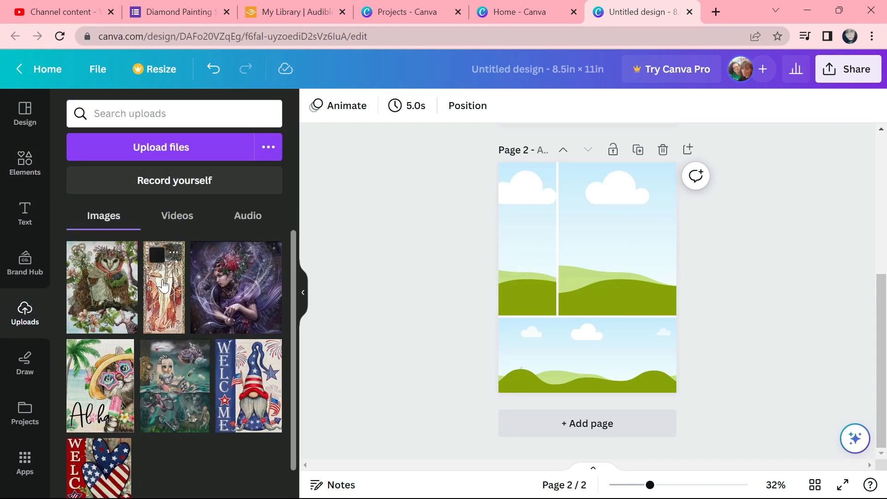
{"action": "left_click_drag", "start_coordinate": [166, 286], "coordinate": [522, 242]}
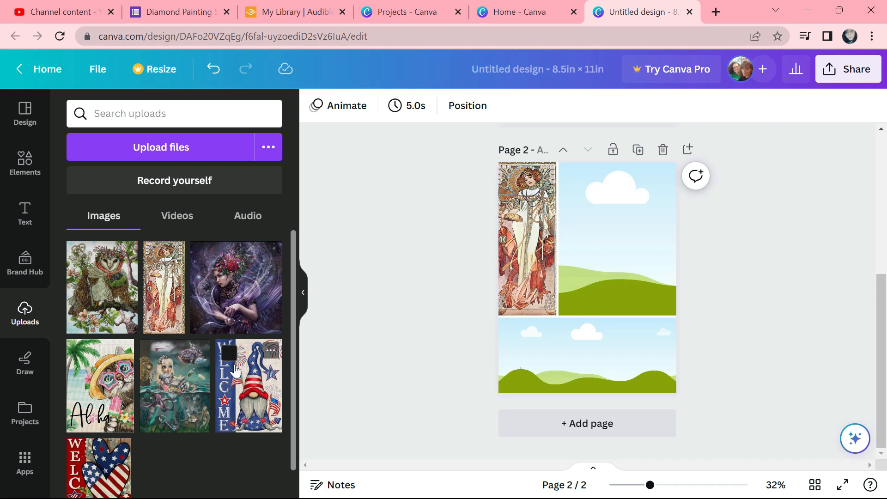
{"action": "left_click_drag", "start_coordinate": [252, 296], "coordinate": [622, 349]}
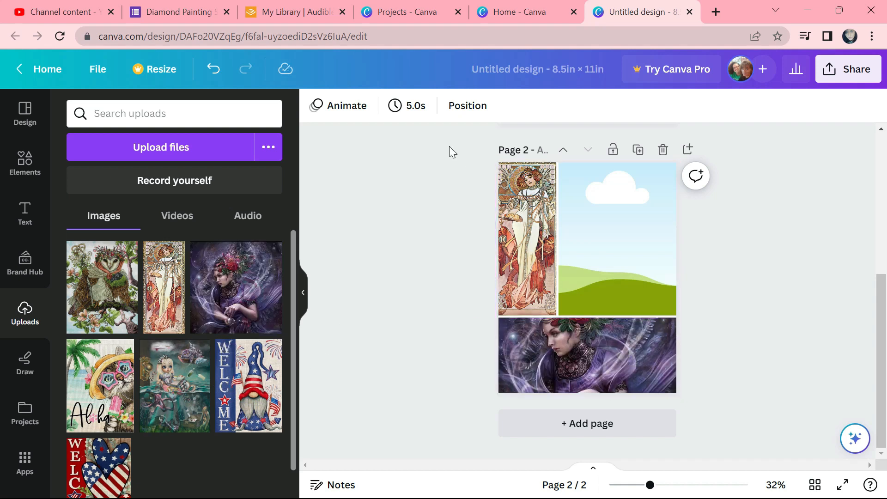
- Reposition the purple-clad woman's crop to show her flower headdress, and fill the large upper cell with the uploaded underwater girl image
{"action": "left_click", "coordinate": [617, 359]}
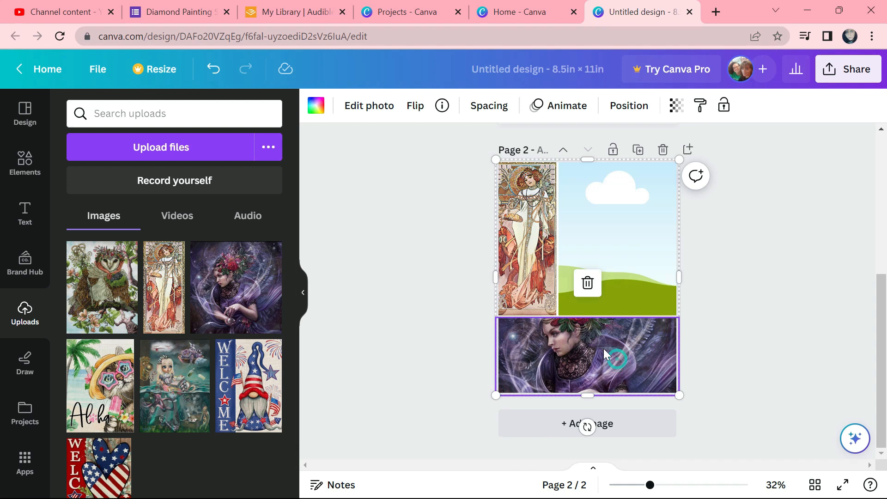
{"action": "left_click", "coordinate": [372, 120]}
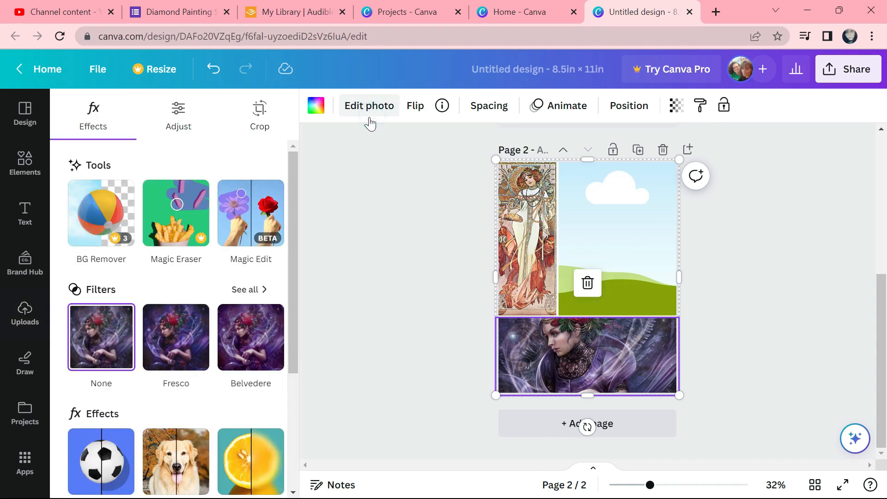
{"action": "left_click", "coordinate": [257, 126]}
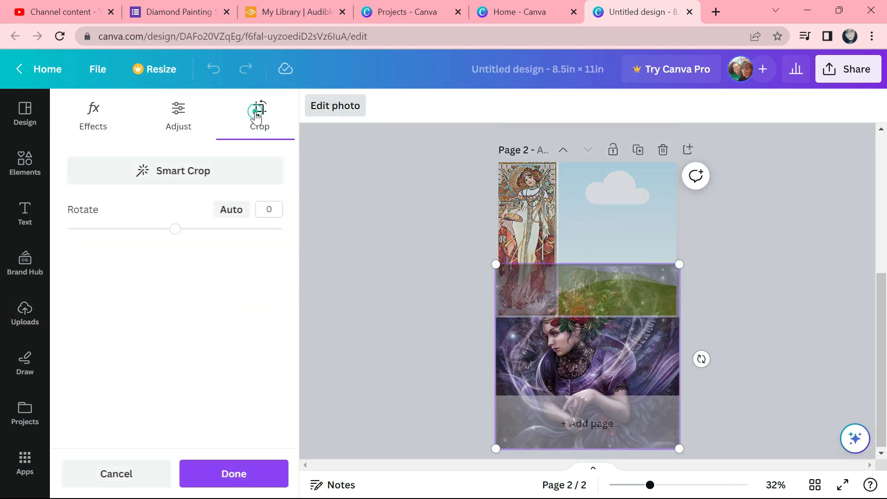
{"action": "left_click_drag", "start_coordinate": [650, 362], "coordinate": [637, 390]}
{"action": "left_click", "coordinate": [370, 314]}
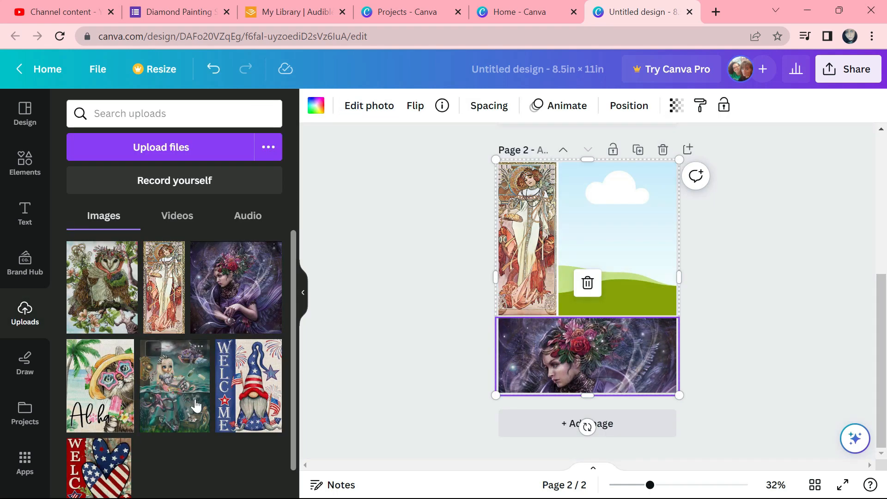
{"action": "left_click_drag", "start_coordinate": [628, 248], "coordinate": [641, 284]}
{"action": "left_click", "coordinate": [730, 307]}
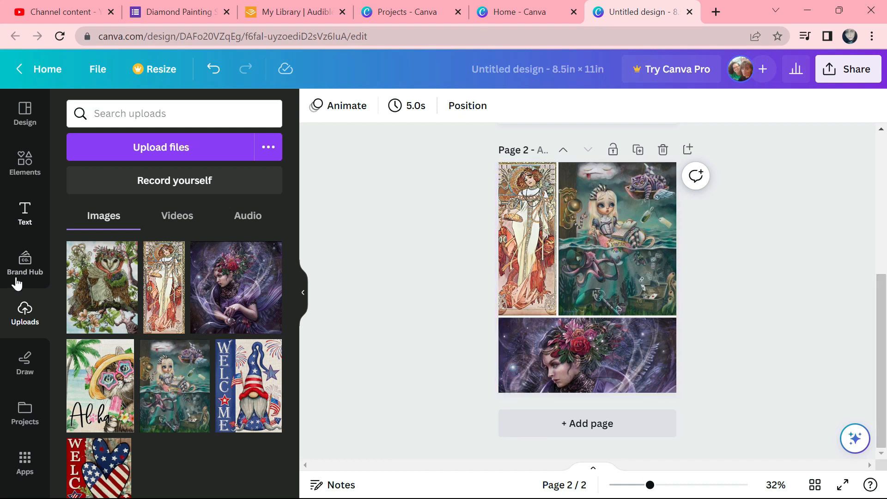
- Look through the other element categories, including audio, charts and tables
{"action": "left_click", "coordinate": [23, 159]}
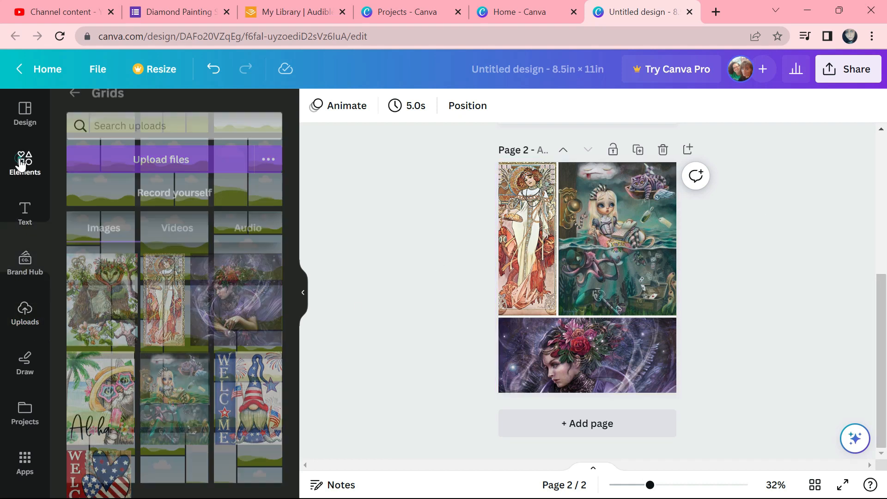
{"action": "left_click", "coordinate": [73, 109]}
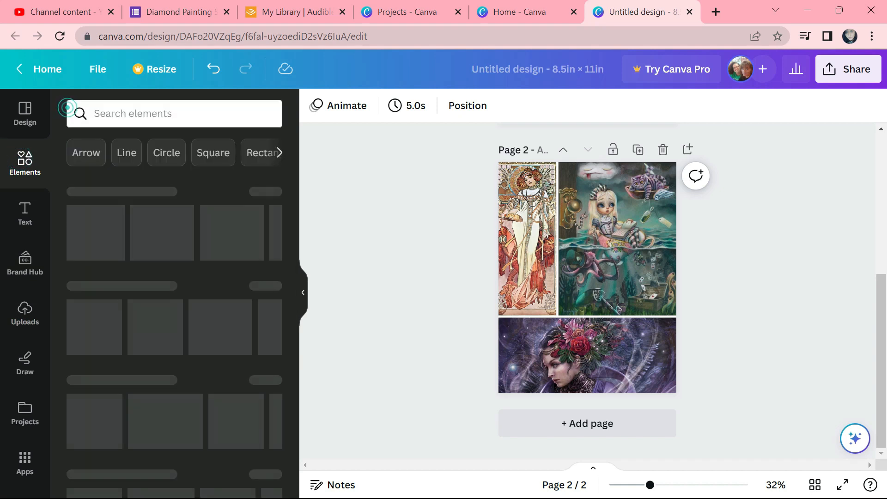
{"action": "left_click_drag", "start_coordinate": [295, 220], "coordinate": [298, 409]}
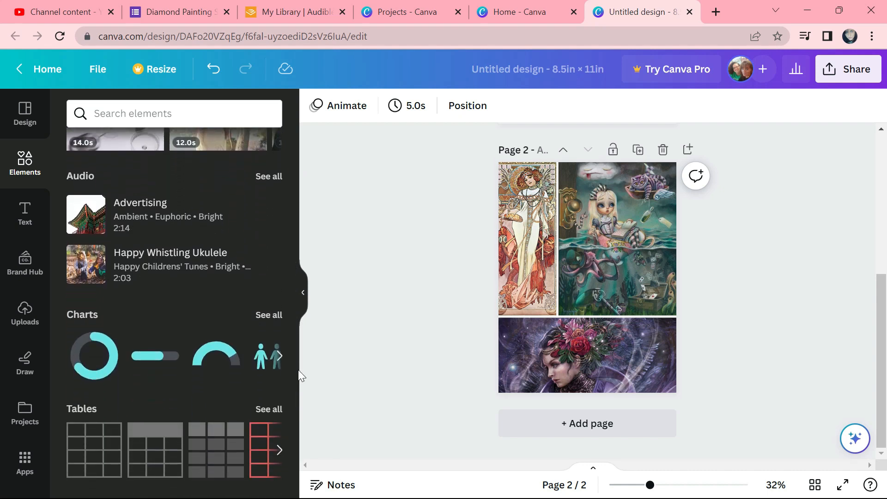
{"action": "left_click_drag", "start_coordinate": [293, 343], "coordinate": [293, 385]}
{"action": "left_click_drag", "start_coordinate": [293, 281], "coordinate": [282, 179]}
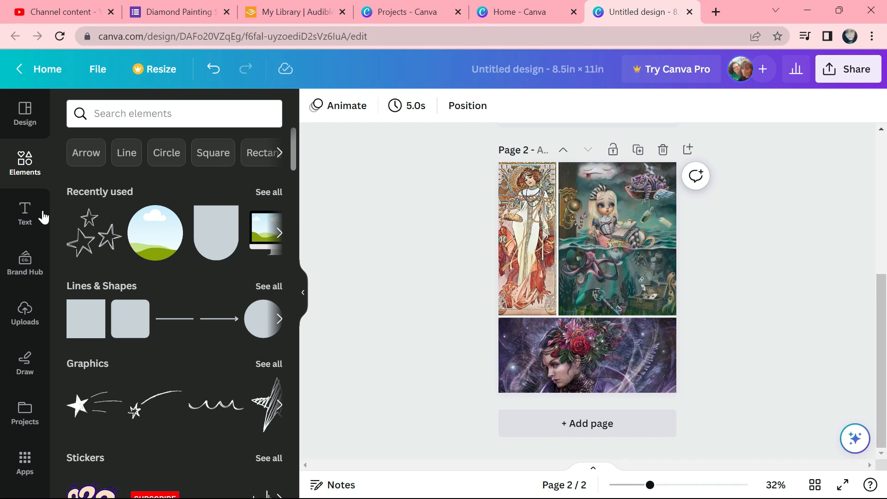
- Browse the text font combinations and add the pink script "You're Invited!" design to page 2
{"action": "left_click", "coordinate": [28, 211]}
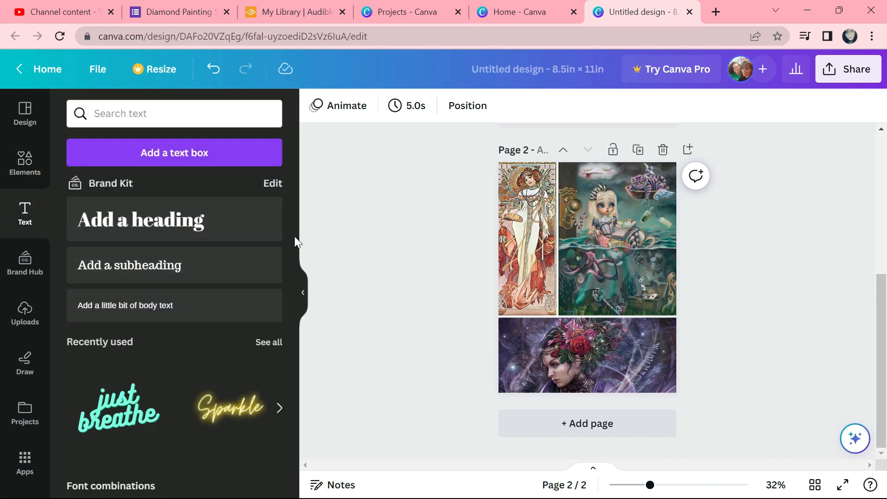
{"action": "left_click_drag", "start_coordinate": [292, 205], "coordinate": [295, 274]}
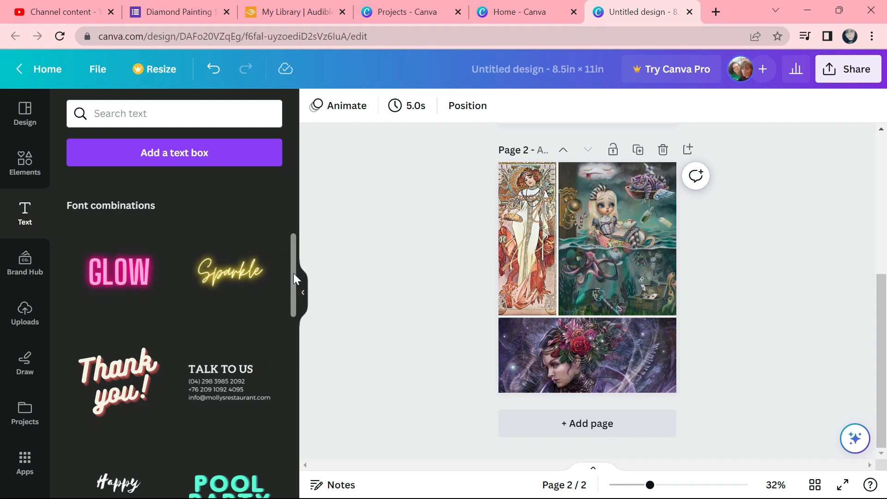
{"action": "left_click_drag", "start_coordinate": [293, 273], "coordinate": [296, 381]}
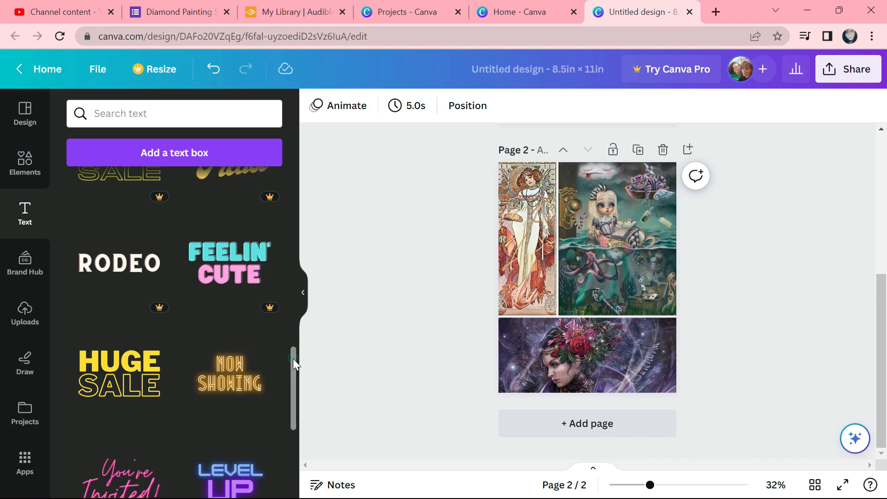
{"action": "scroll", "coordinate": [293, 358], "scroll_direction": "down", "scroll_amount": 1}
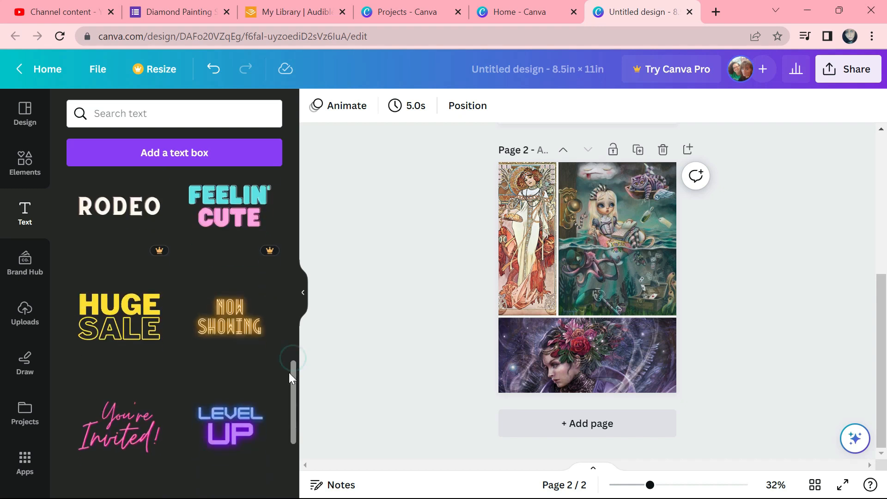
{"action": "left_click", "coordinate": [121, 447]}
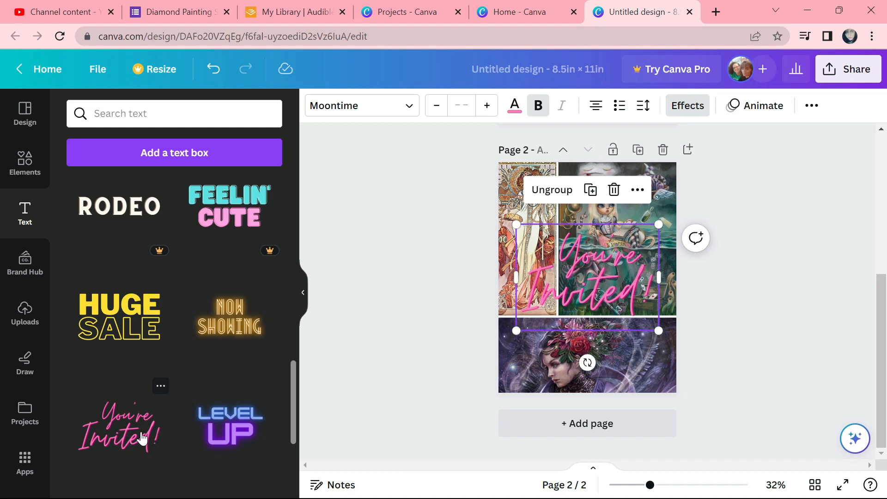
- Replace the word "Invited" in the pink text with "Hello" so that it reads "Hello!"
{"action": "left_click", "coordinate": [643, 298]}
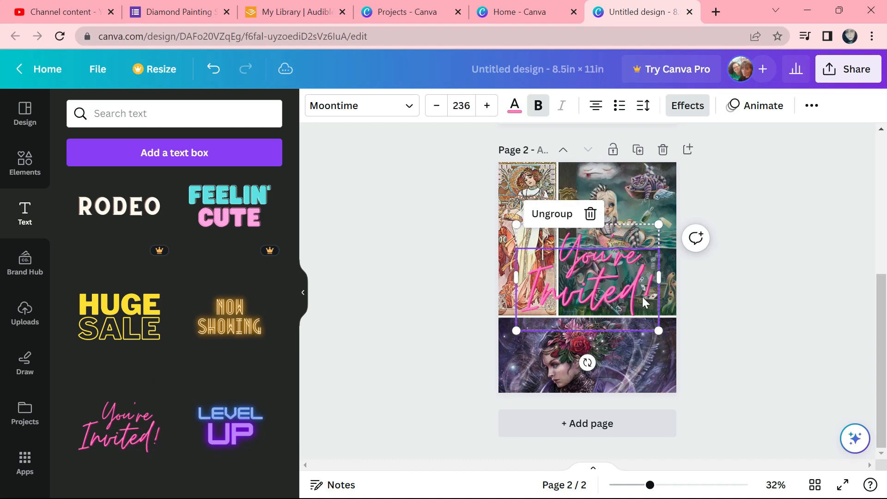
{"action": "double_click", "coordinate": [643, 298]}
{"action": "left_click", "coordinate": [610, 304]}
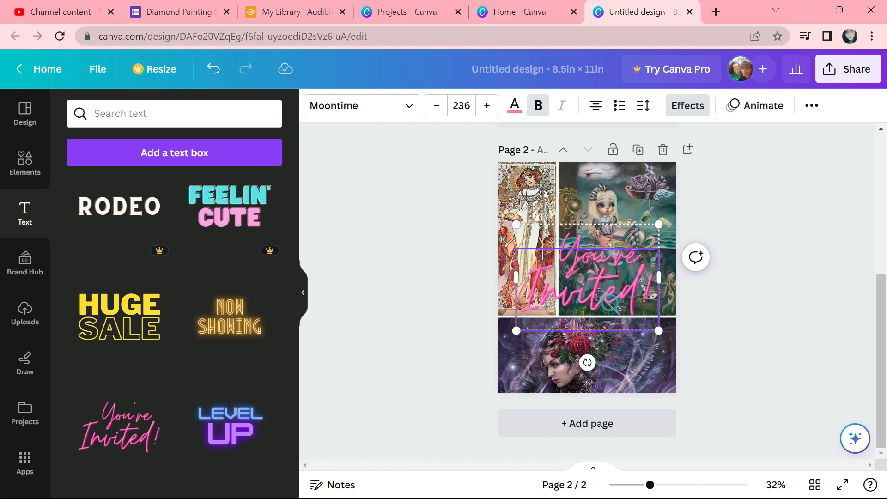
{"action": "double_click", "coordinate": [611, 303]}
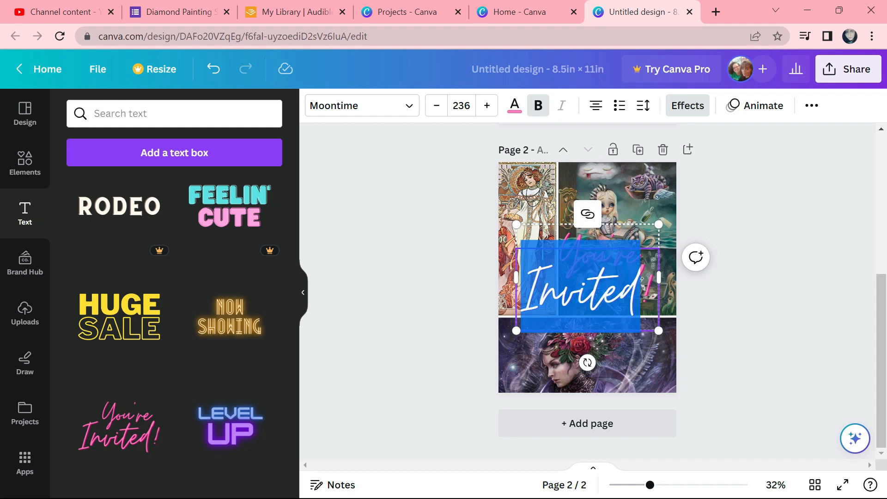
{"action": "type", "text": "Hello!"}
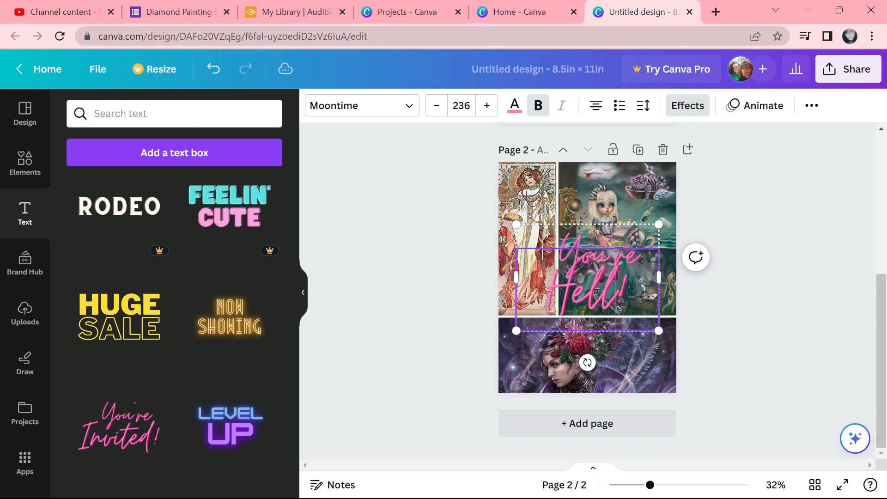
- Ungroup the pink text design and delete its "You're" line
{"action": "left_click", "coordinate": [636, 237]}
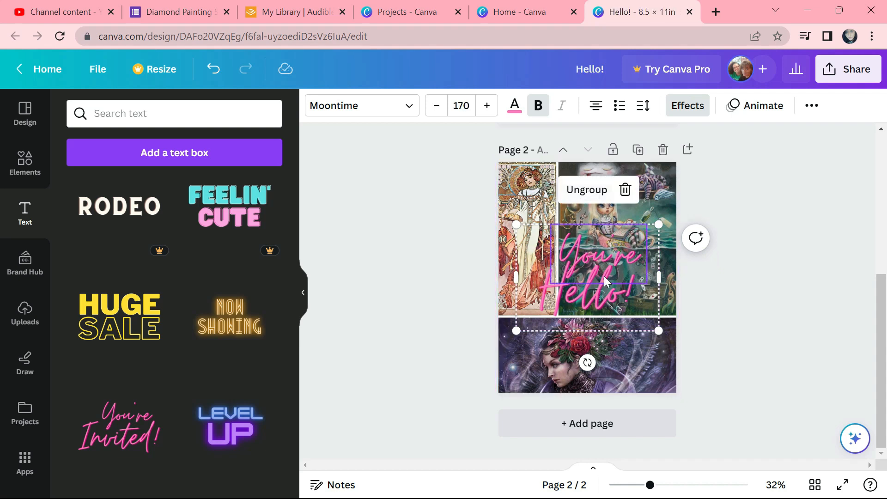
{"action": "left_click", "coordinate": [603, 190]}
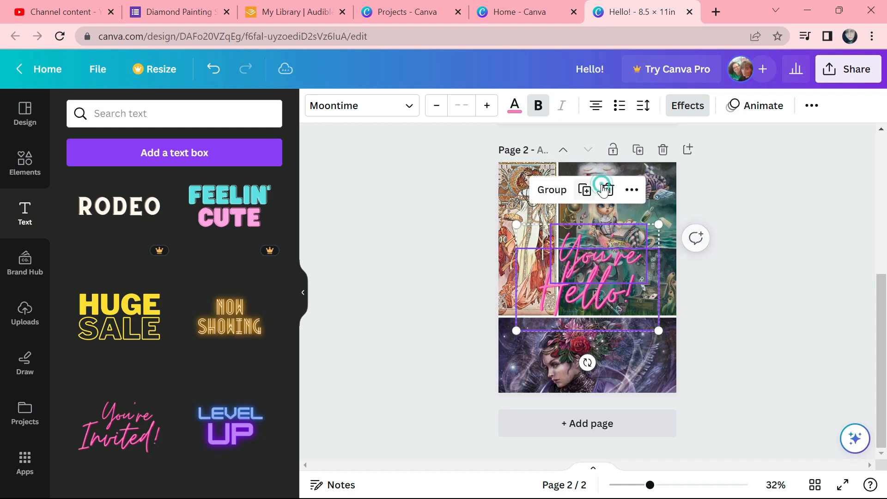
{"action": "left_click", "coordinate": [767, 215]}
{"action": "left_click", "coordinate": [608, 245]}
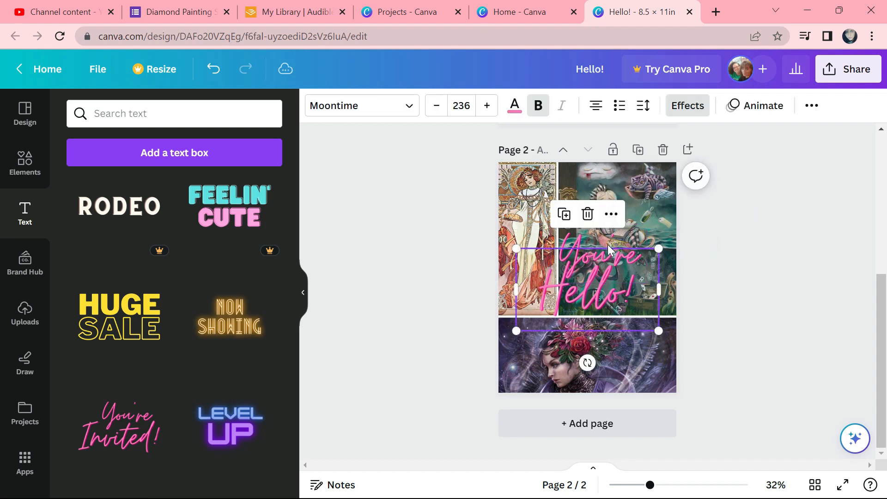
{"action": "left_click", "coordinate": [567, 240]}
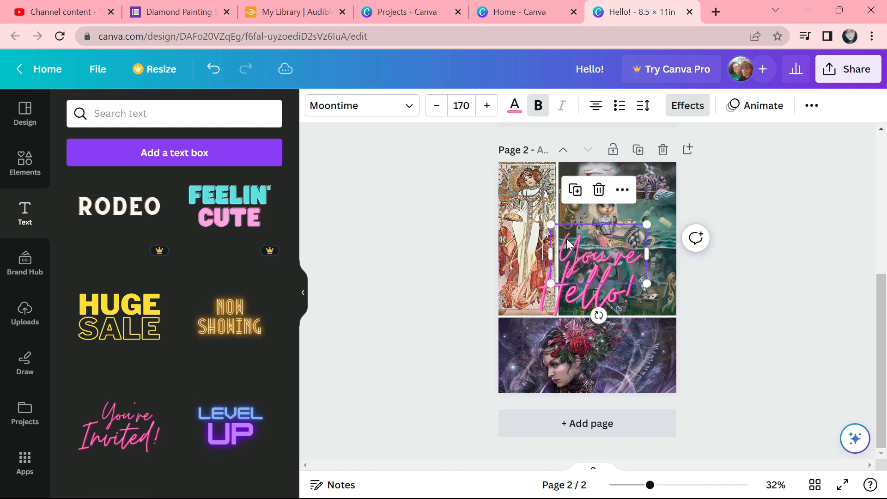
{"action": "key", "text": "Delete"}
- Adjust the font size of the "Hello!" text to 253
{"action": "left_click", "coordinate": [614, 282]}
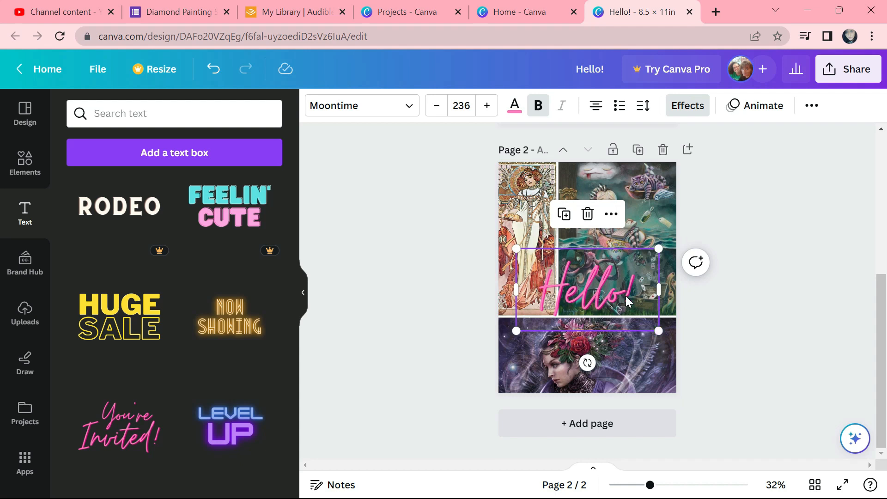
{"action": "double_click", "coordinate": [627, 295]}
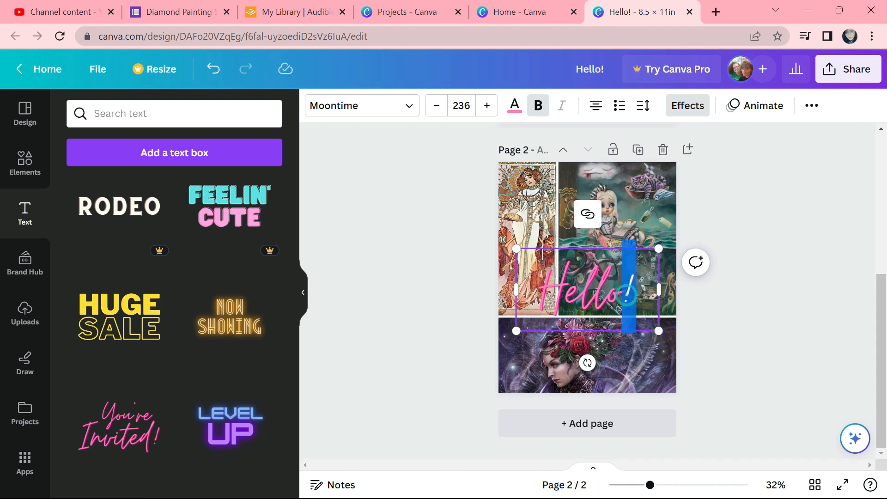
{"action": "key", "text": "ctrl+a"}
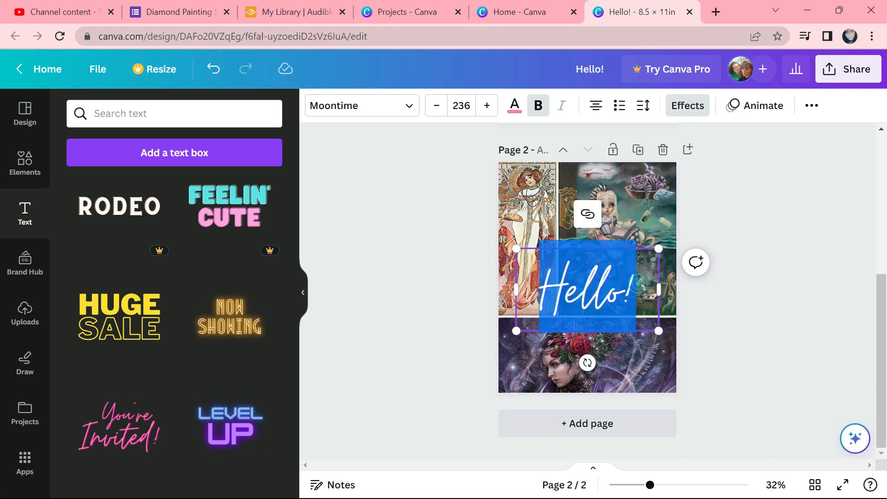
{"action": "left_click", "coordinate": [486, 106]}
{"action": "left_click", "coordinate": [487, 105]}
{"action": "left_click", "coordinate": [486, 106]}
{"action": "left_click", "coordinate": [487, 106]}
{"action": "left_click", "coordinate": [486, 106]}
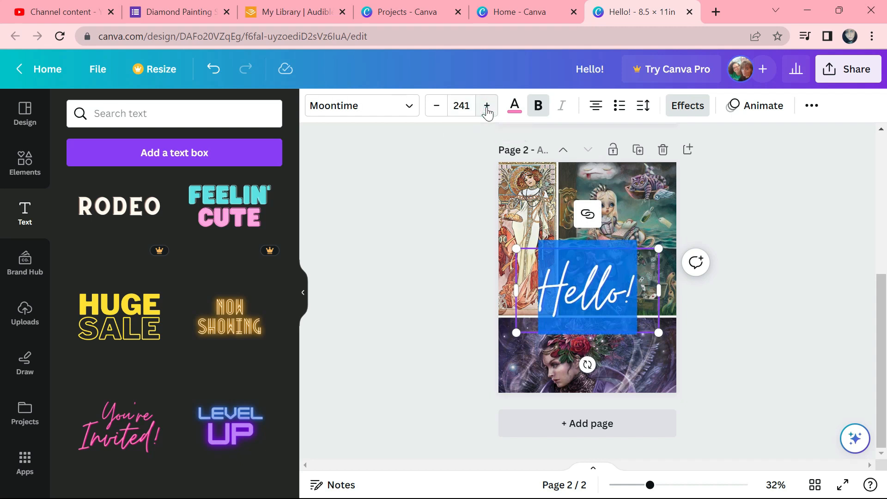
{"action": "left_click", "coordinate": [487, 106]}
{"action": "left_click", "coordinate": [487, 106]}
{"action": "left_click", "coordinate": [486, 106]}
{"action": "left_click", "coordinate": [487, 106]}
{"action": "left_click", "coordinate": [487, 106]}
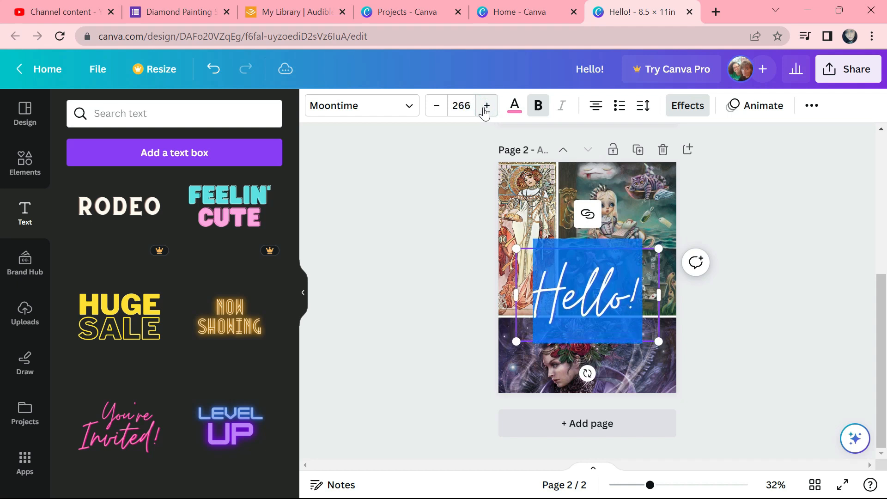
{"action": "left_click", "coordinate": [436, 107]}
{"action": "left_click", "coordinate": [435, 107]}
{"action": "left_click", "coordinate": [434, 108]}
{"action": "left_click", "coordinate": [434, 107]}
{"action": "left_click", "coordinate": [435, 108]}
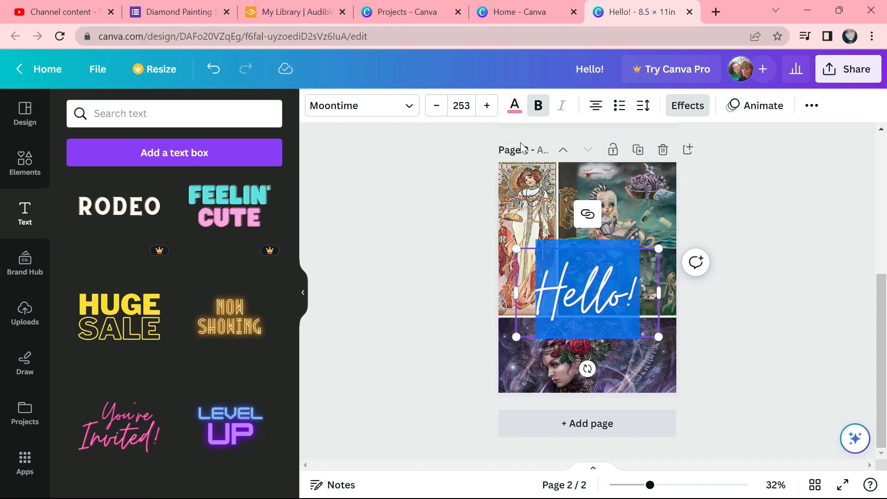
- Try to apply the lime green brand color to the "Hello!" text
{"action": "left_click", "coordinate": [516, 112]}
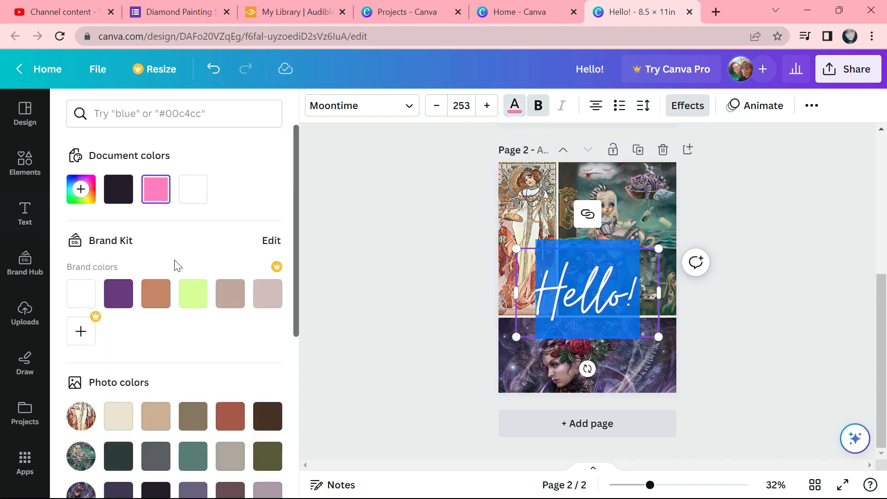
{"action": "left_click", "coordinate": [189, 298]}
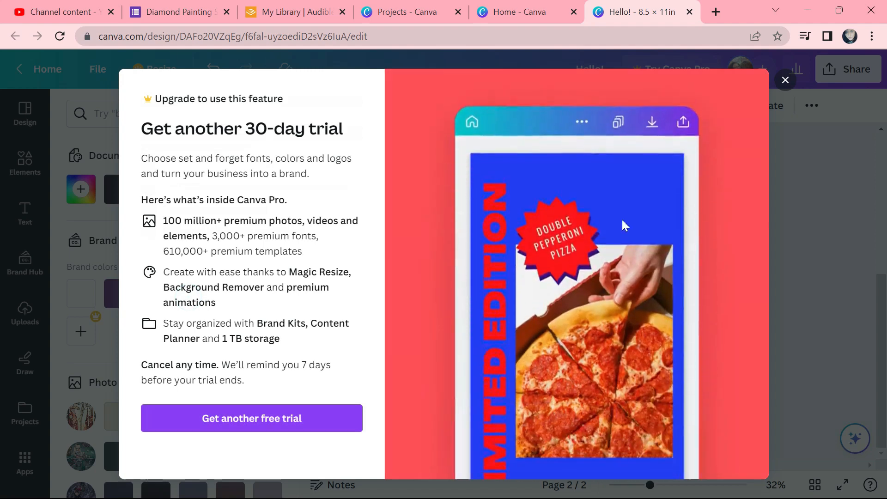
{"action": "left_click", "coordinate": [783, 78]}
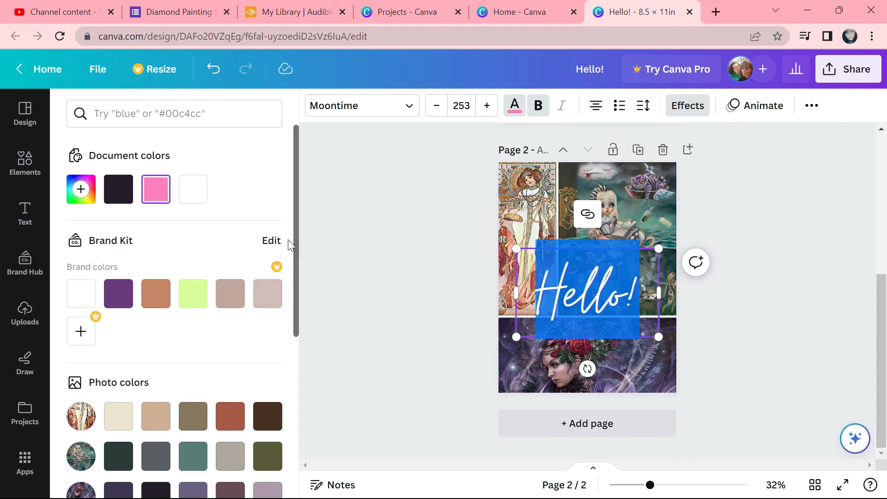
- Recolor the "Hello!" text with a swatch from the photo colors, and undo that color change
{"action": "scroll", "coordinate": [295, 245], "scroll_direction": "down", "scroll_amount": 3}
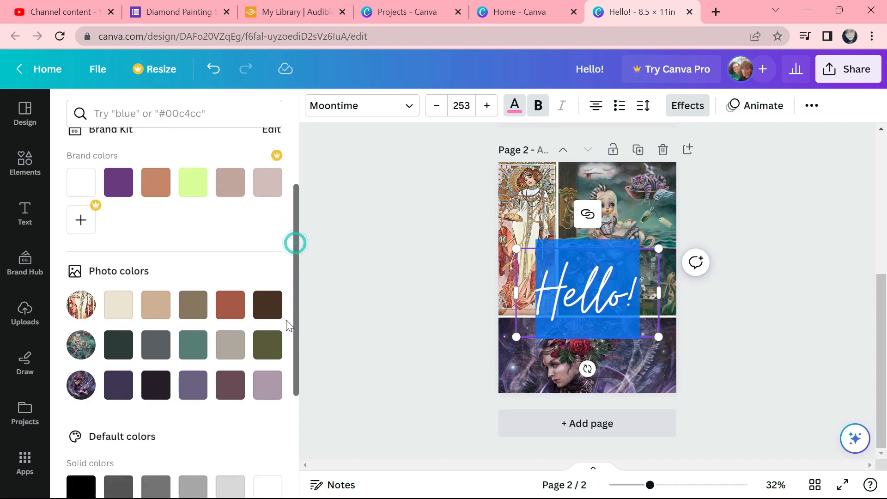
{"action": "left_click", "coordinate": [192, 315]}
{"action": "left_click", "coordinate": [647, 219]}
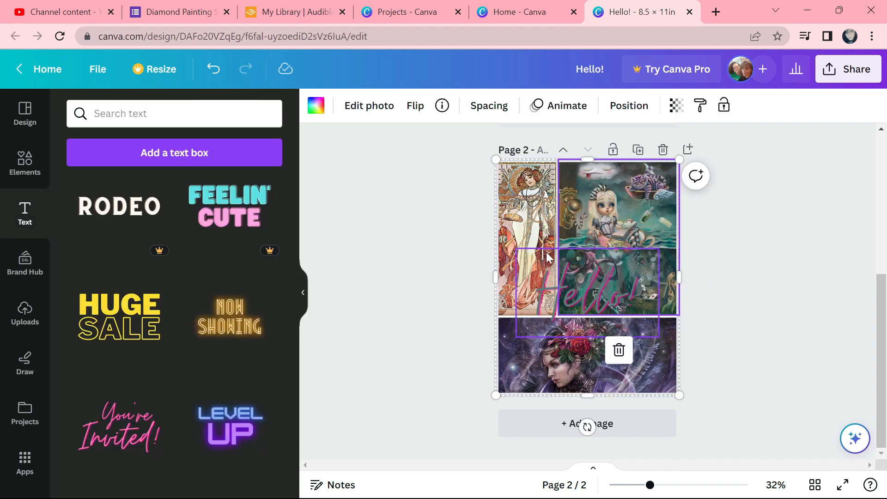
{"action": "left_click", "coordinate": [215, 82]}
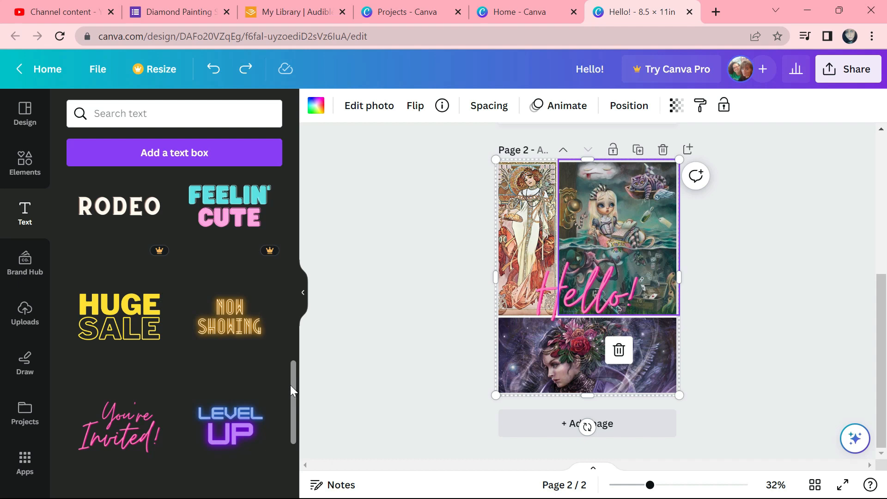
- Rotate the "Hello!" text counterclockwise so that it slants upward across the grid images
{"action": "left_click", "coordinate": [628, 295]}
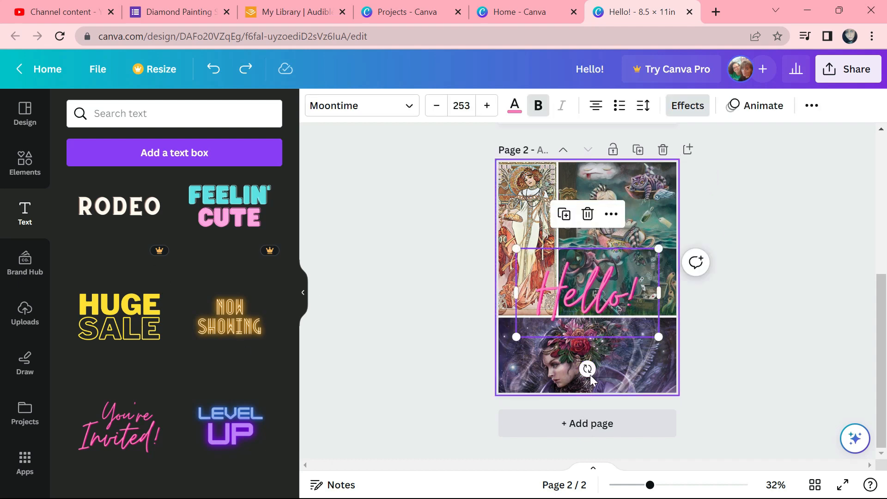
{"action": "left_click_drag", "start_coordinate": [586, 368], "coordinate": [628, 349]}
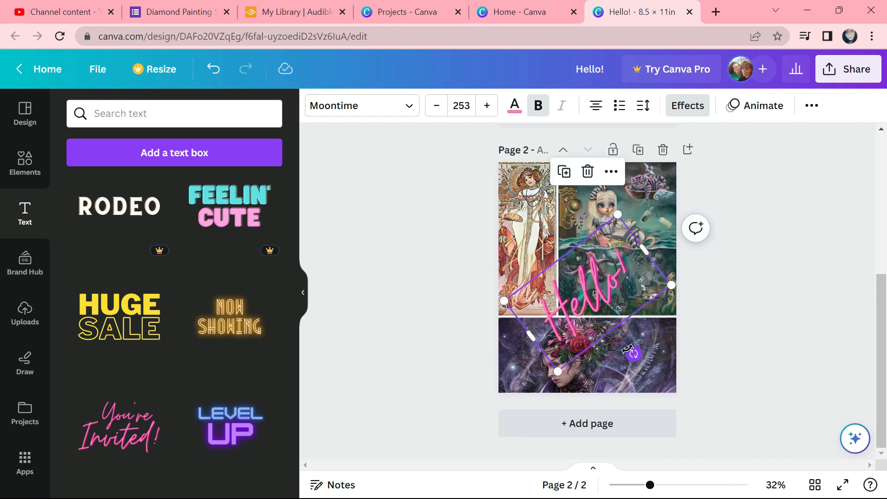
{"action": "left_click", "coordinate": [774, 235]}
- Add a heading to page 2 with the text "Just testing"
{"action": "left_click_drag", "start_coordinate": [293, 404], "coordinate": [295, 251]}
{"action": "left_click", "coordinate": [170, 218]}
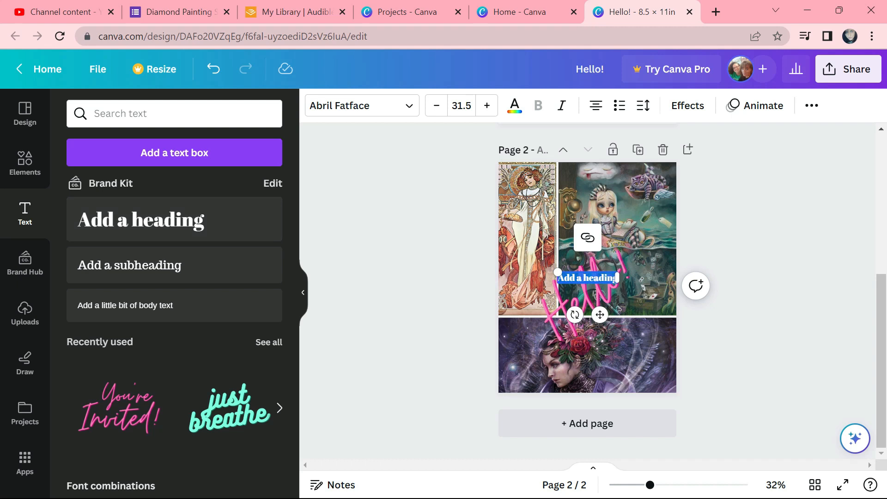
{"action": "key", "text": "BackSpace"}
{"action": "type", "text": "Just testing"}
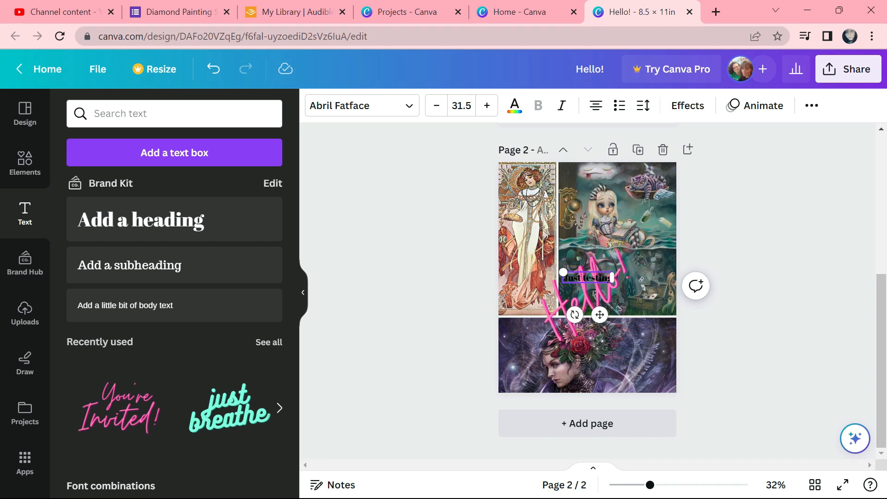
- Set the font size of the "Just testing" heading to 250
{"action": "key", "text": "ctrl+a"}
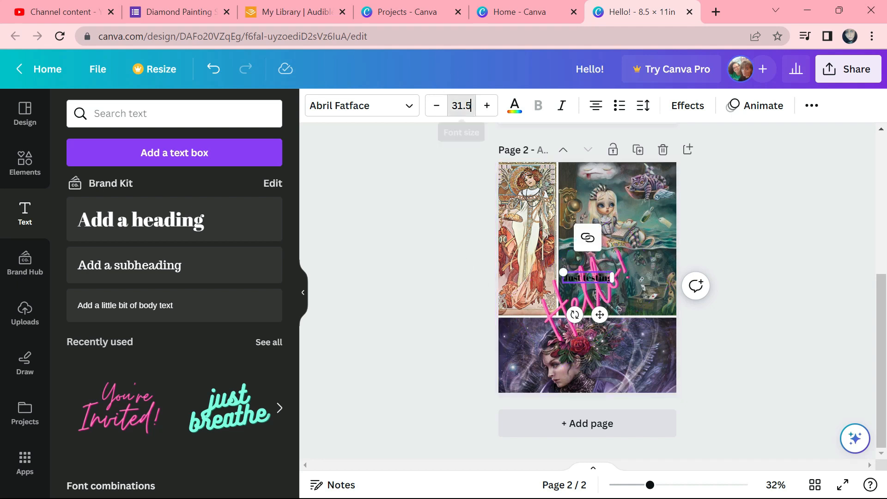
{"action": "left_click", "coordinate": [468, 108]}
{"action": "type", "text": "250"}
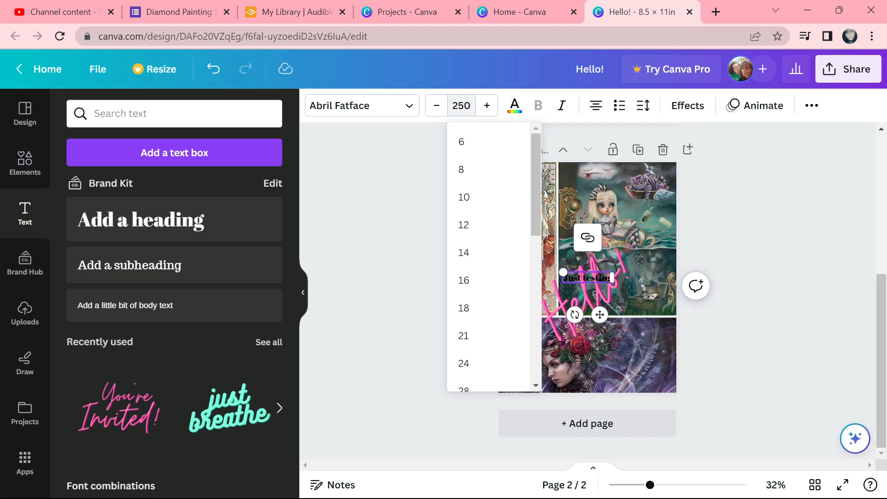
{"action": "key", "text": "Return"}
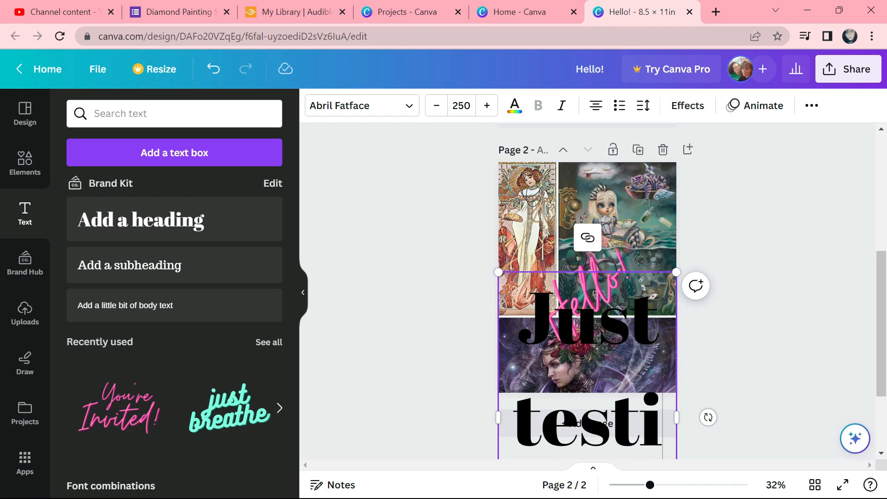
{"action": "double_click", "coordinate": [652, 370]}
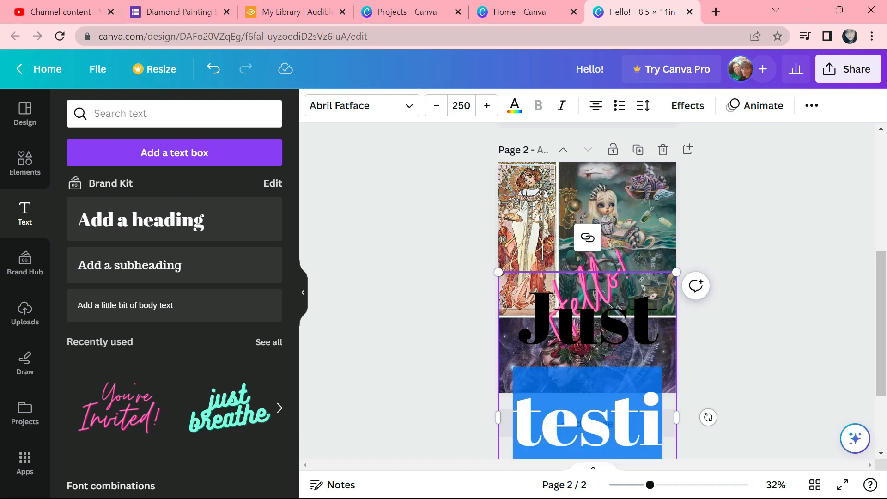
{"action": "left_click", "coordinate": [762, 297]}
- Move the "Just testing" heading up over the images, widen its box to keep "testing" on one line, and center it on the page
{"action": "left_click", "coordinate": [614, 301]}
{"action": "left_click_drag", "start_coordinate": [614, 302], "coordinate": [615, 184]}
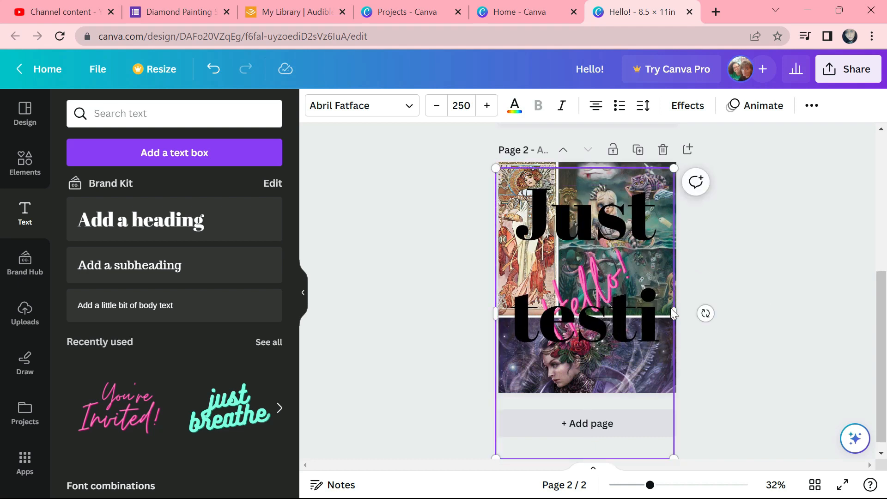
{"action": "left_click_drag", "start_coordinate": [674, 311], "coordinate": [769, 281]}
{"action": "left_click_drag", "start_coordinate": [672, 234], "coordinate": [630, 238]}
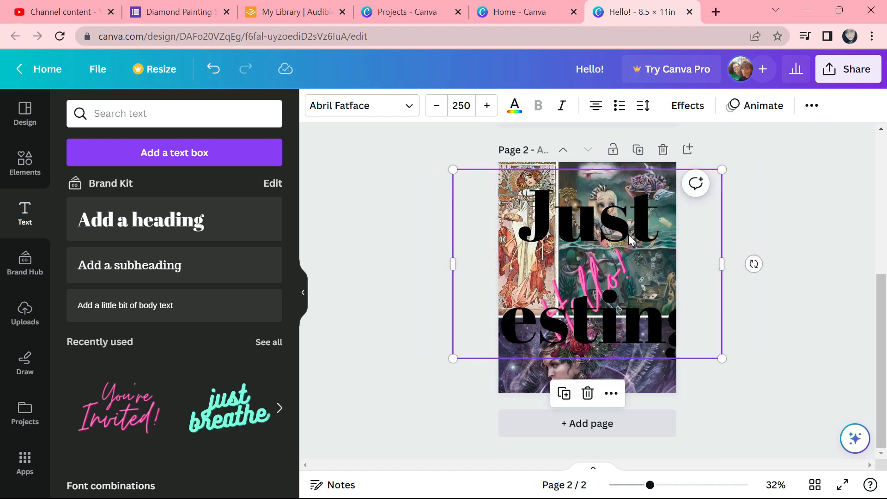
- Try pink, dark purple and a reddish-brown photo color on the "Just testing" heading
{"action": "left_click", "coordinate": [515, 105]}
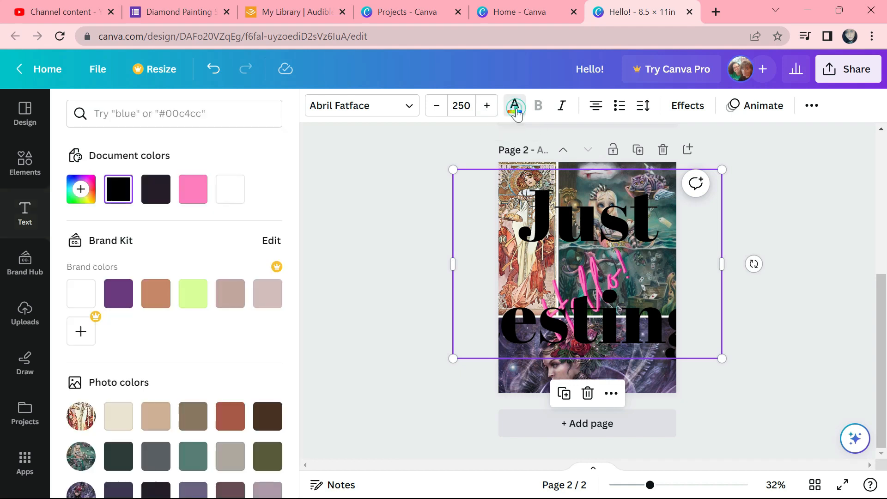
{"action": "left_click", "coordinate": [186, 200]}
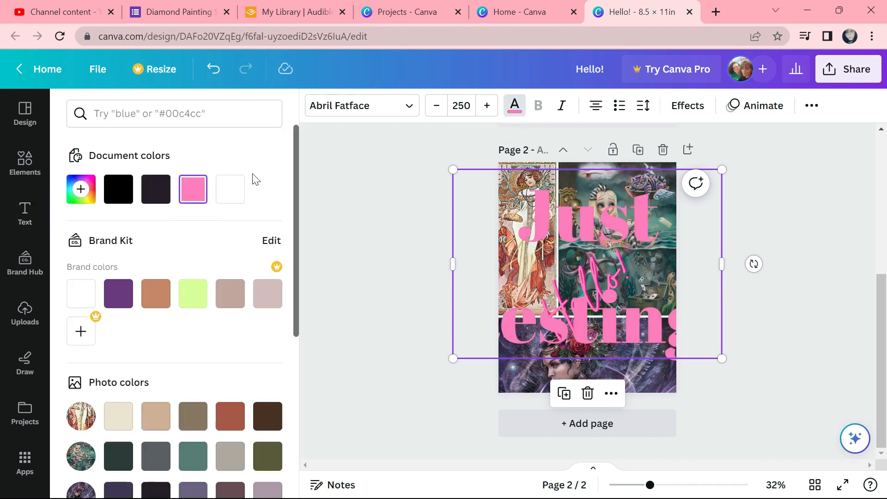
{"action": "left_click", "coordinate": [155, 187]}
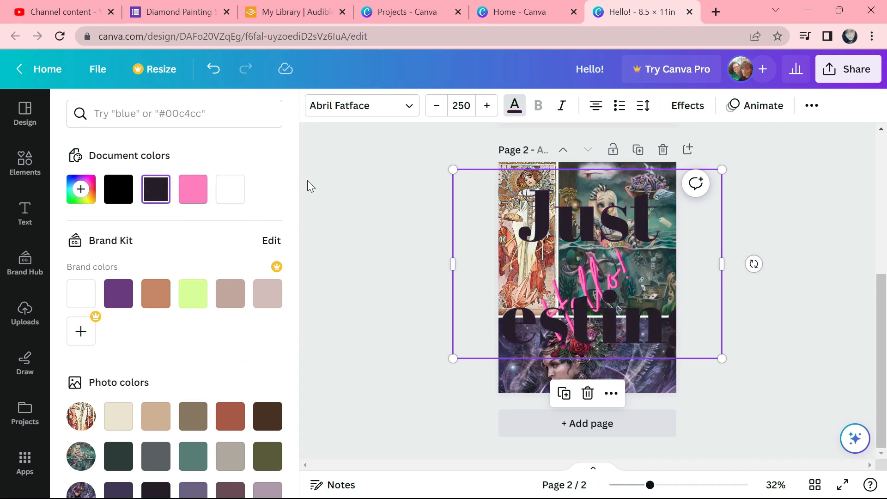
{"action": "scroll", "coordinate": [296, 179], "scroll_direction": "down", "scroll_amount": 3}
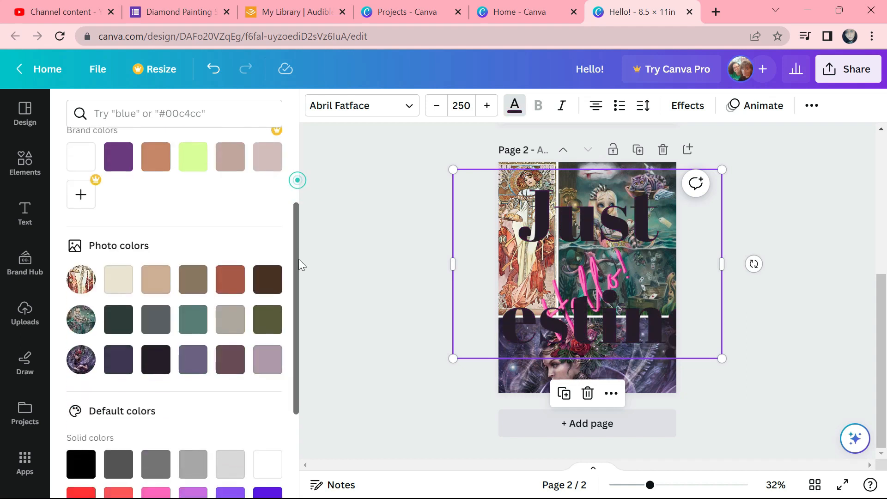
{"action": "left_click", "coordinate": [226, 277]}
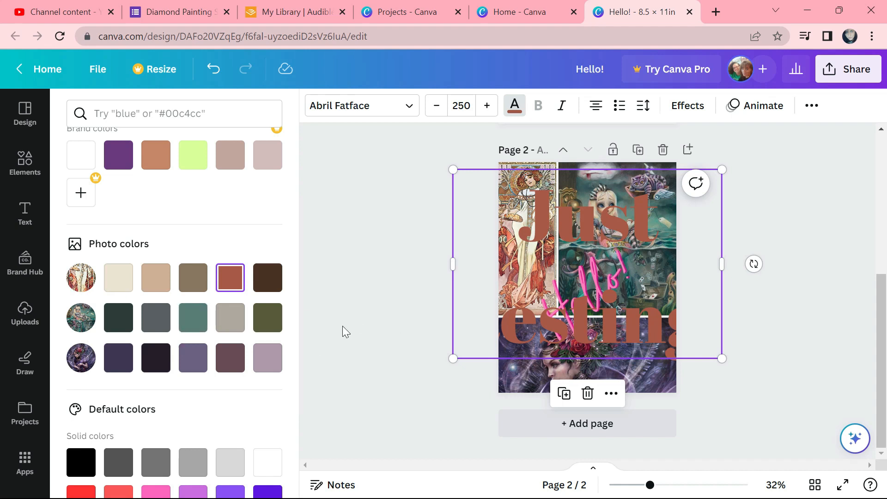
- Recolor the "Just testing" heading by sampling a custom brown, #73534F, from the tall grid image with the eyedropper
{"action": "left_click_drag", "start_coordinate": [297, 267], "coordinate": [302, 417]}
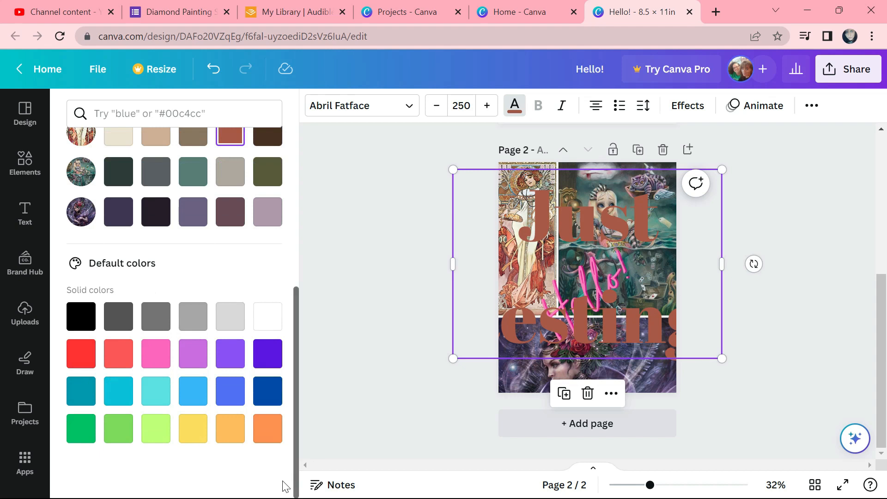
{"action": "left_click_drag", "start_coordinate": [295, 414], "coordinate": [298, 216]}
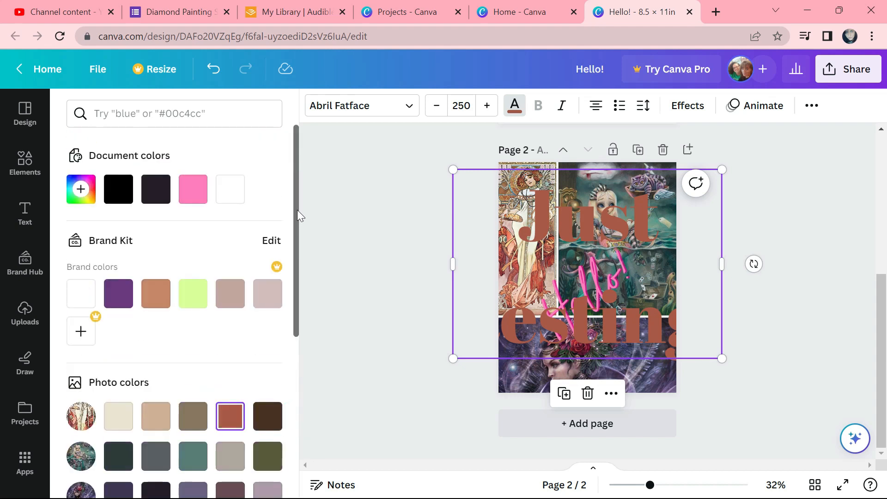
{"action": "left_click", "coordinate": [82, 189]}
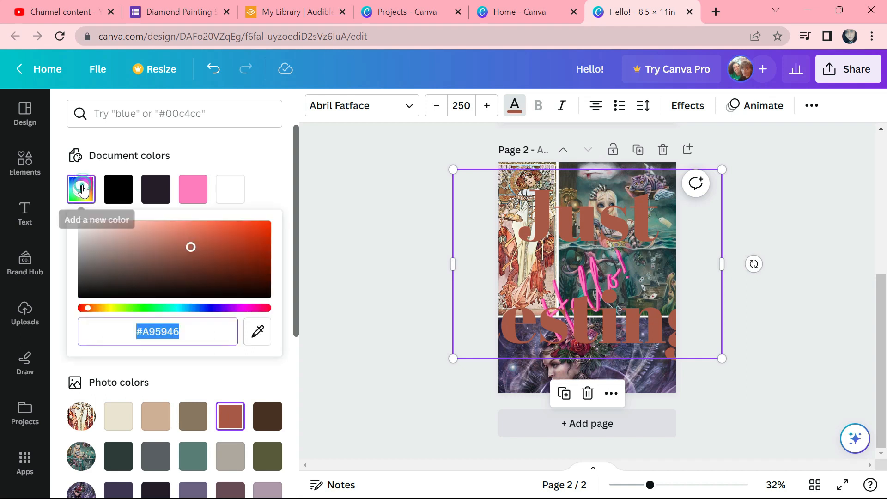
{"action": "left_click", "coordinate": [255, 342]}
{"action": "left_click", "coordinate": [253, 340]}
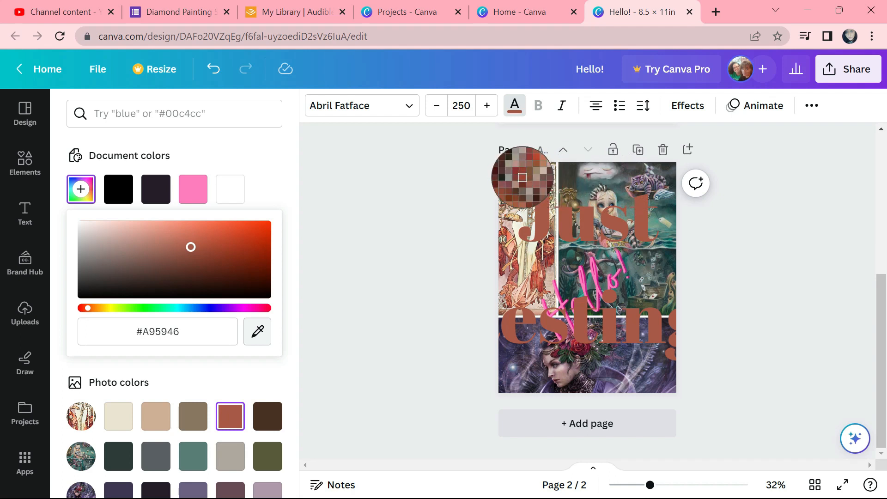
{"action": "left_click", "coordinate": [526, 182]}
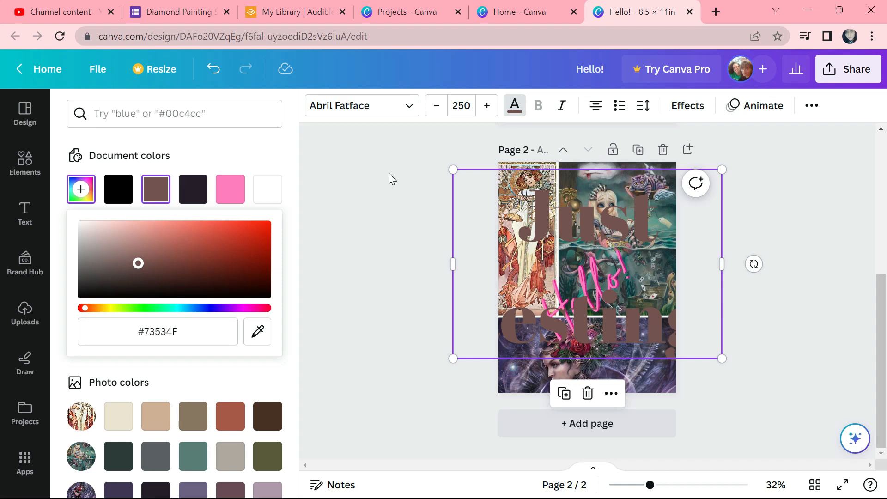
{"action": "key", "text": "Escape"}
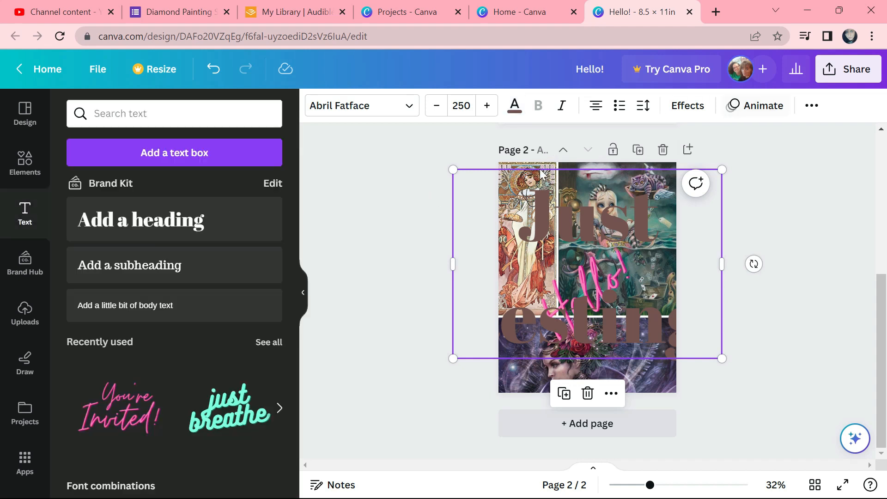
{"action": "left_click", "coordinate": [351, 228]}
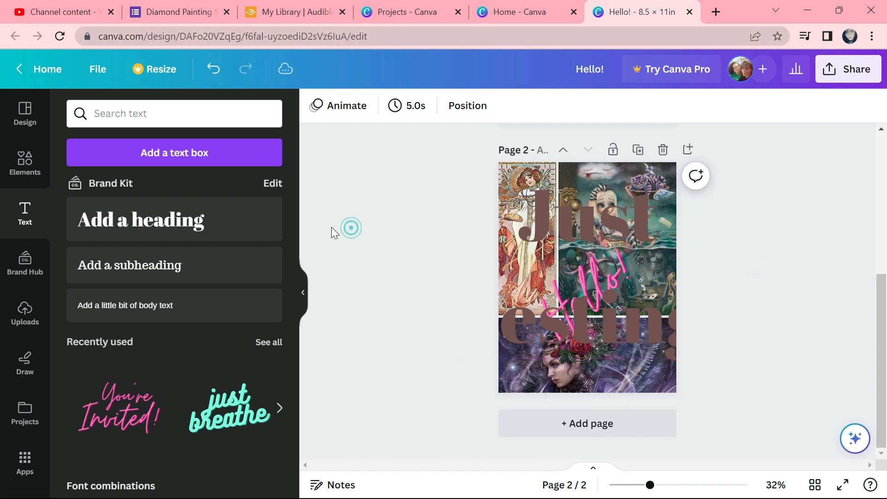
- Look through the Brand Hub's templates, logos and colors and the uploaded images
{"action": "left_click", "coordinate": [21, 274]}
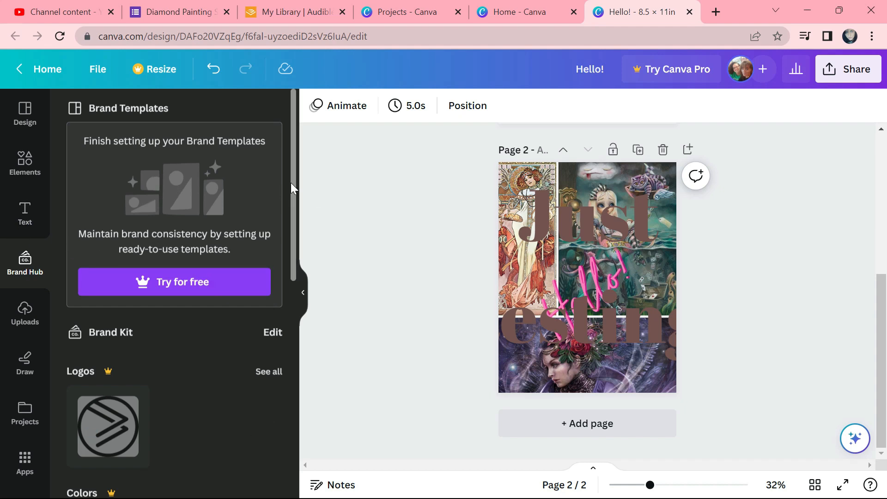
{"action": "left_click_drag", "start_coordinate": [291, 183], "coordinate": [287, 207]}
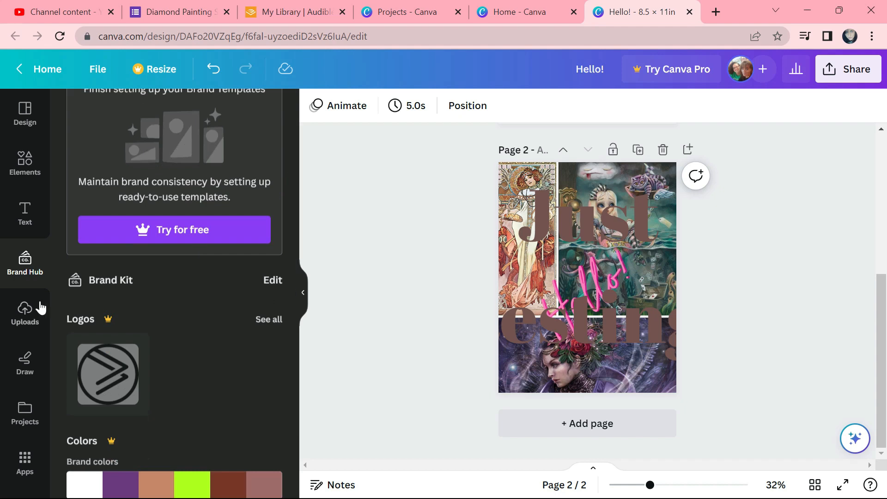
{"action": "left_click", "coordinate": [26, 310]}
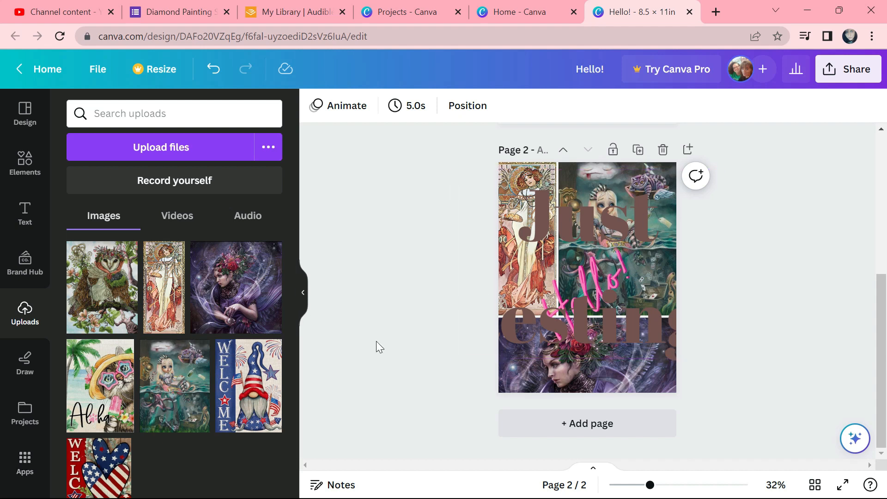
- Draw freehand test strokes across page 2 with the blue pen, the red marker and the yellow highlighter
{"action": "left_click", "coordinate": [27, 363]}
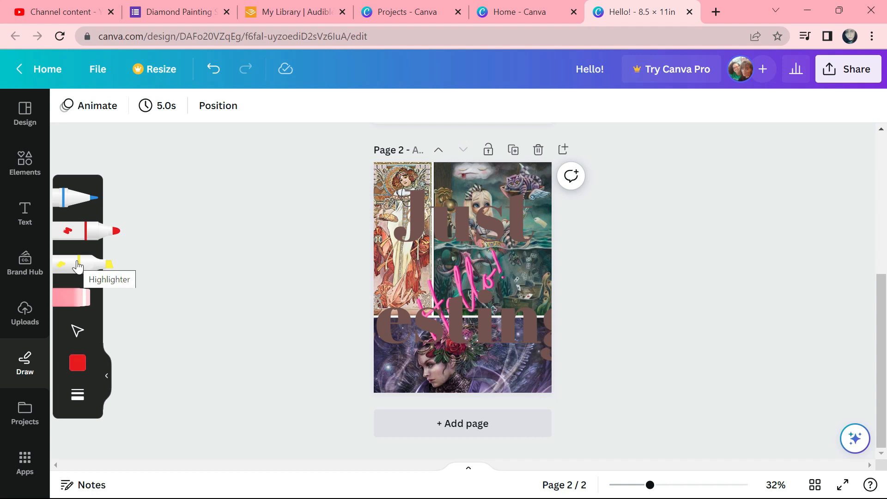
{"action": "left_click", "coordinate": [67, 201]}
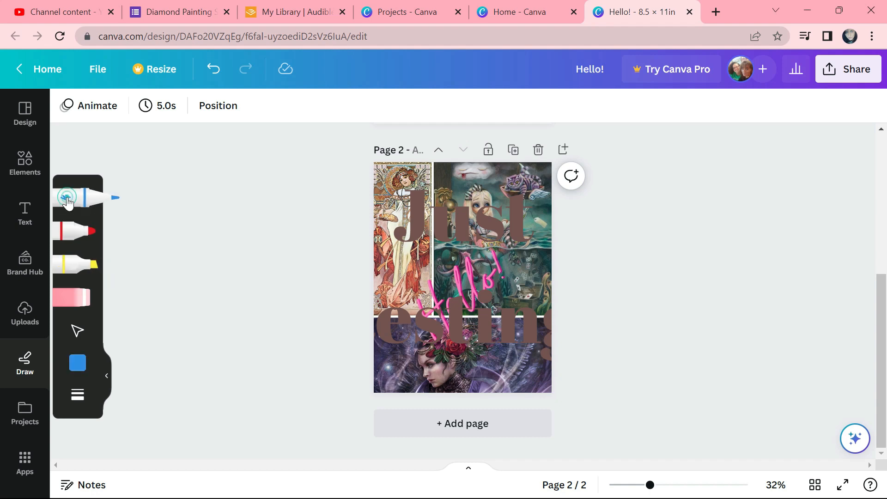
{"action": "left_click_drag", "start_coordinate": [441, 323], "coordinate": [454, 294]}
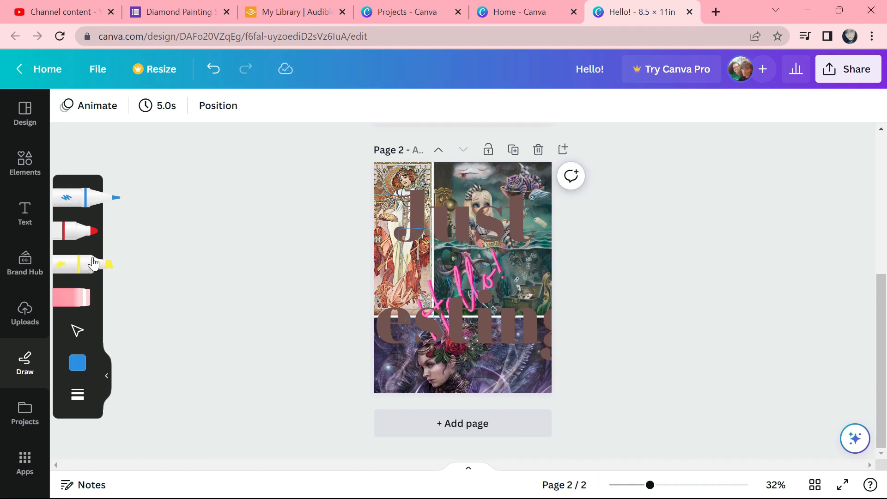
{"action": "left_click", "coordinate": [76, 226]}
{"action": "mouse_move", "coordinate": [444, 224]}
{"action": "left_mouse_down"}
{"action": "mouse_move", "coordinate": [469, 298]}
{"action": "mouse_move", "coordinate": [459, 288]}
{"action": "left_mouse_up"}
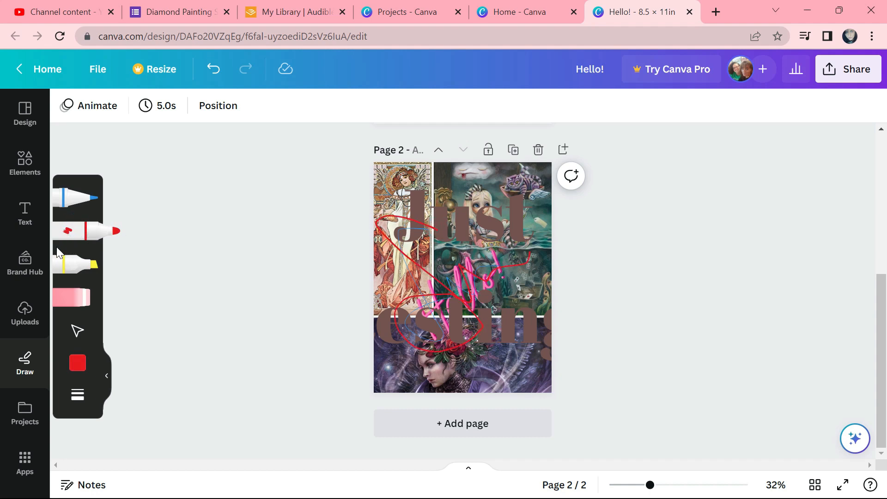
{"action": "left_click", "coordinate": [69, 264]}
{"action": "left_click_drag", "start_coordinate": [407, 233], "coordinate": [525, 335]}
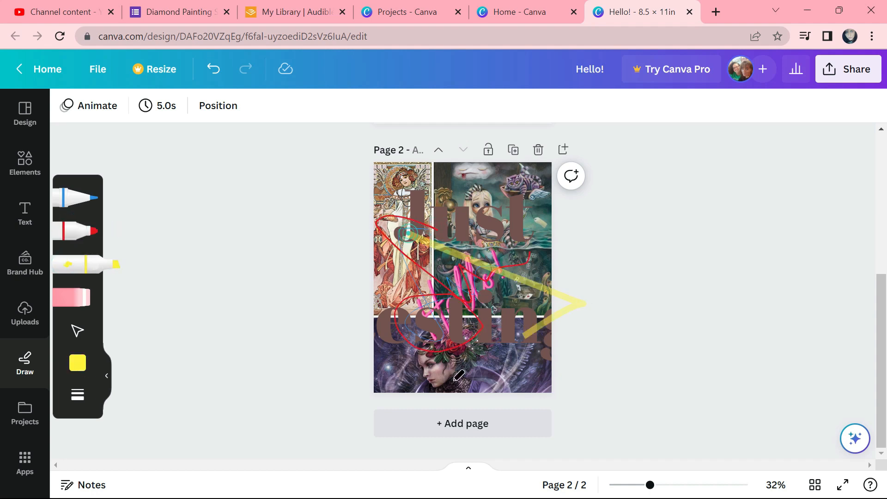
{"action": "mouse_move", "coordinate": [459, 375]}
{"action": "left_mouse_down"}
{"action": "mouse_move", "coordinate": [418, 338]}
{"action": "mouse_move", "coordinate": [481, 296]}
{"action": "left_mouse_up"}
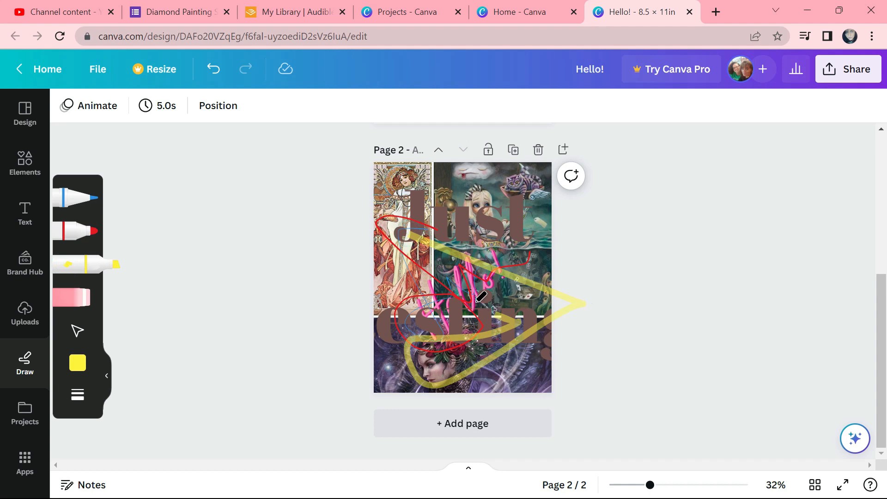
- Erase all the freehand pen, marker and highlighter strokes from page 2 and view the stroke weight options
{"action": "left_click", "coordinate": [64, 299]}
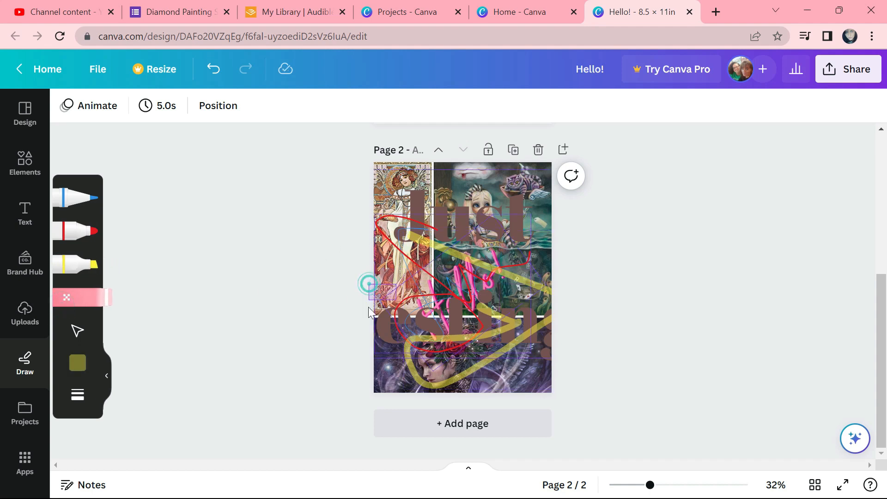
{"action": "mouse_move", "coordinate": [358, 309]}
{"action": "left_mouse_down"}
{"action": "mouse_move", "coordinate": [393, 250]}
{"action": "mouse_move", "coordinate": [395, 263]}
{"action": "mouse_move", "coordinate": [366, 276]}
{"action": "mouse_move", "coordinate": [504, 275]}
{"action": "left_mouse_up"}
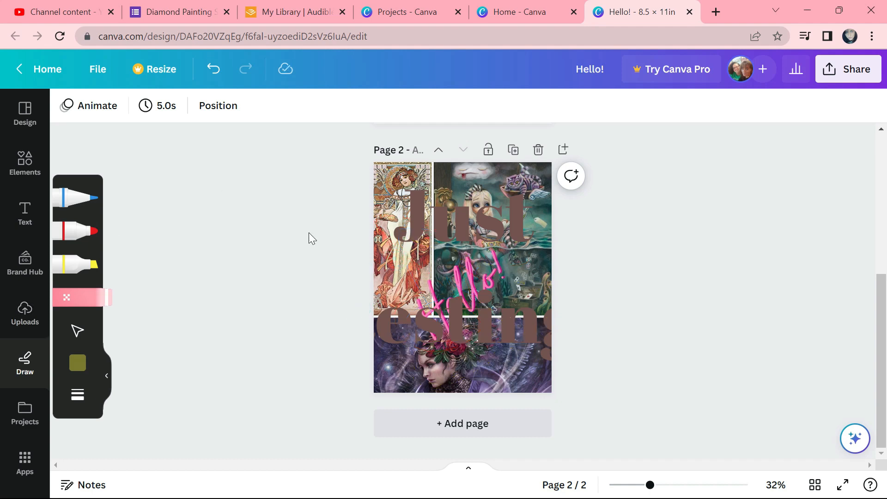
{"action": "left_click", "coordinate": [77, 394]}
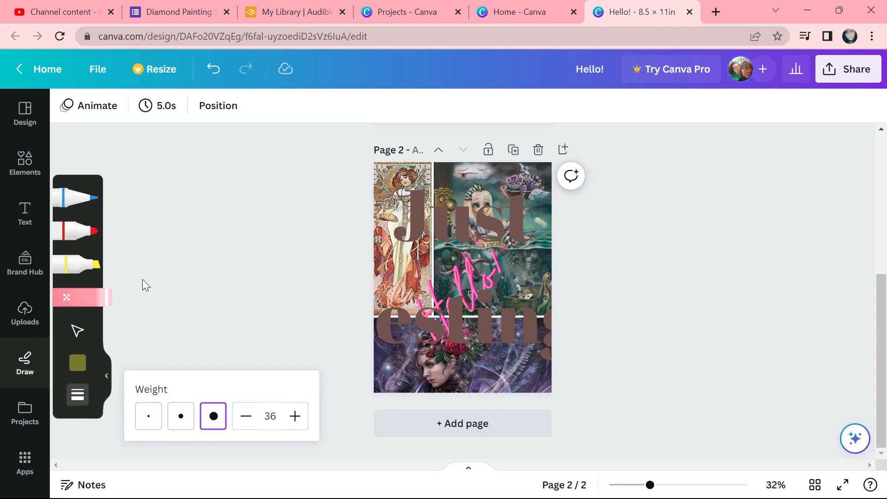
{"action": "left_click", "coordinate": [180, 308]}
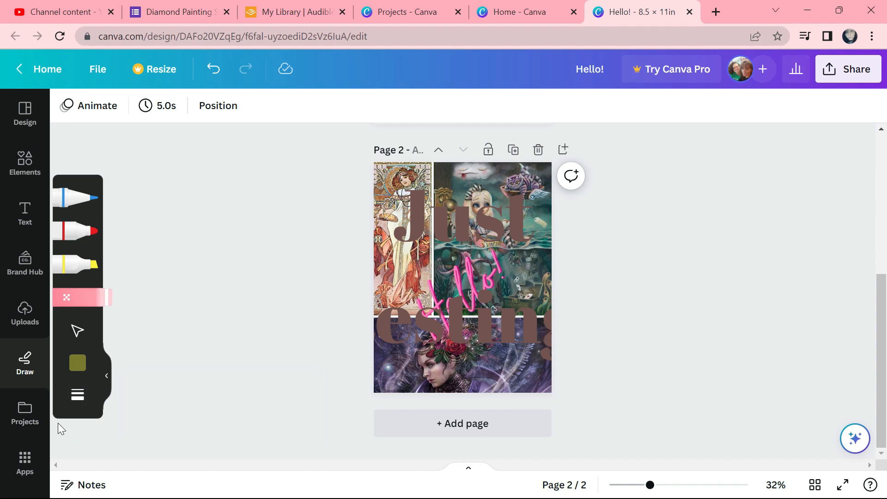
- Replace the current page 2 with the existing "No Video Saturday May 20th" Instagram Post design from the saved projects
{"action": "left_click", "coordinate": [39, 413]}
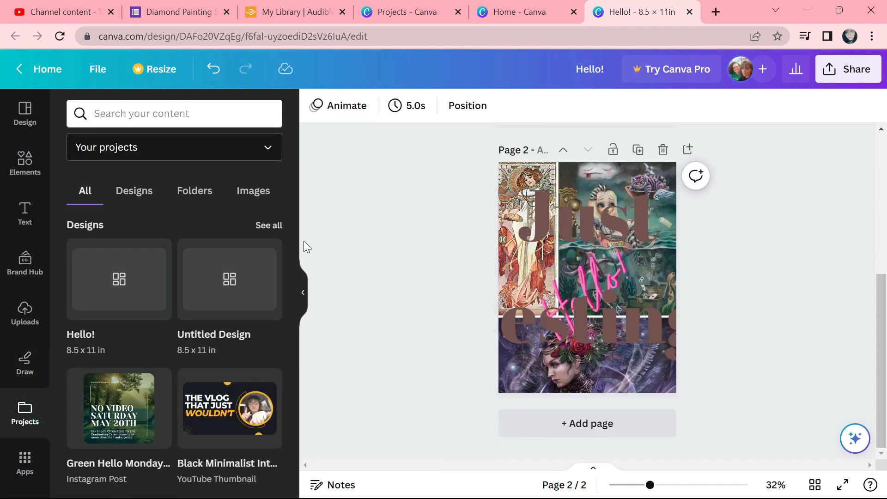
{"action": "left_click_drag", "start_coordinate": [294, 238], "coordinate": [280, 290]}
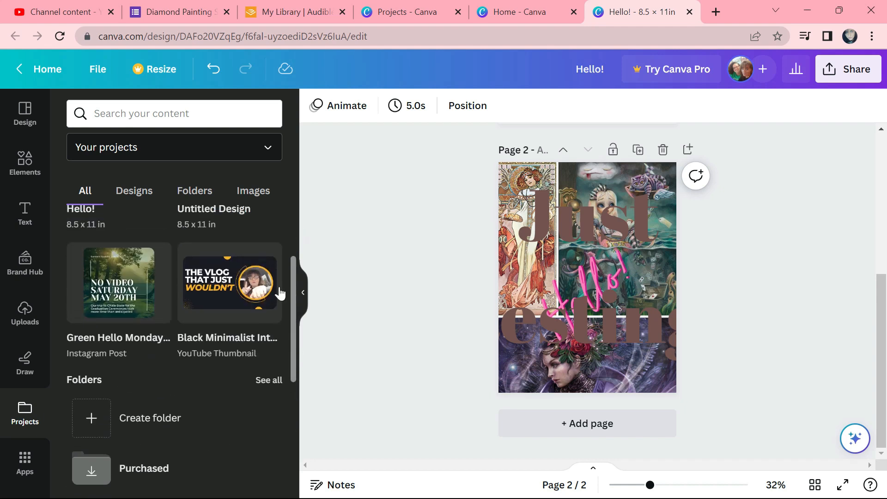
{"action": "left_click", "coordinate": [131, 300]}
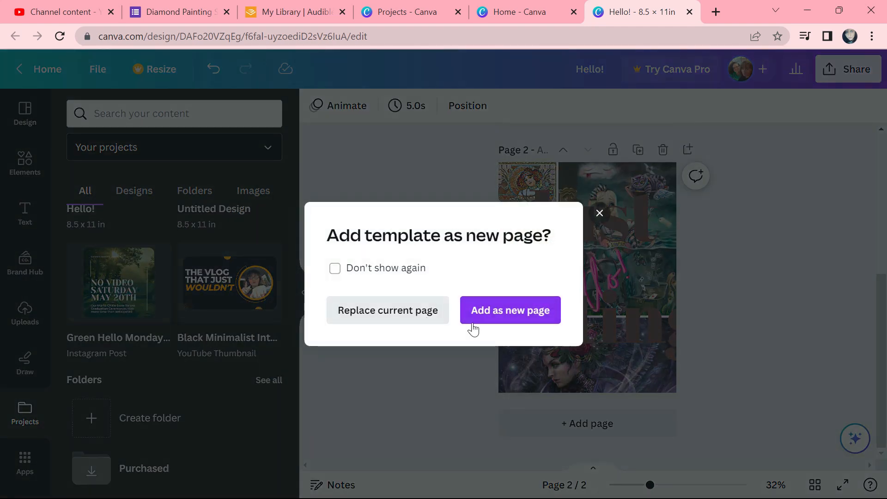
{"action": "left_click", "coordinate": [413, 313]}
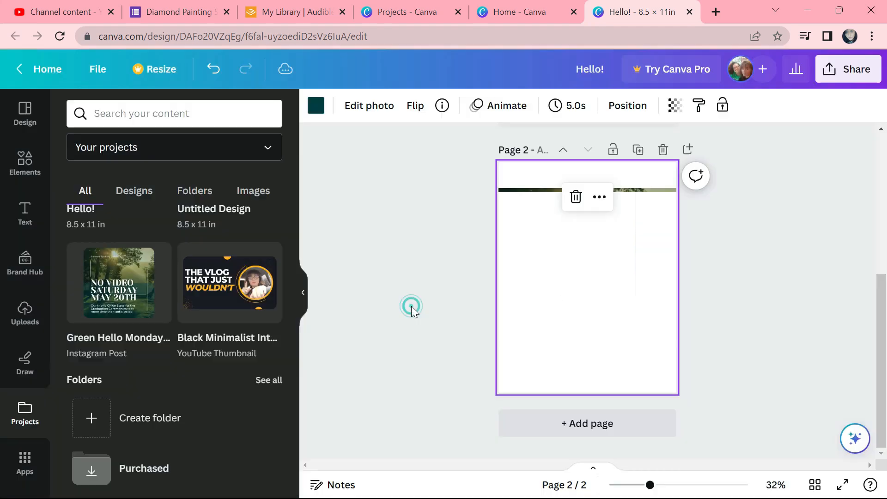
{"action": "left_click", "coordinate": [812, 257]}
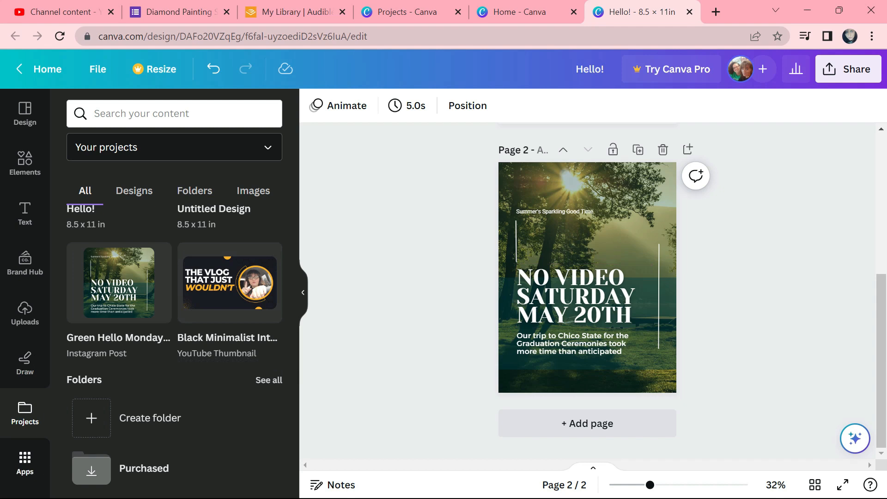
- Browse the Canva apps available under Discover
{"action": "left_click", "coordinate": [26, 468]}
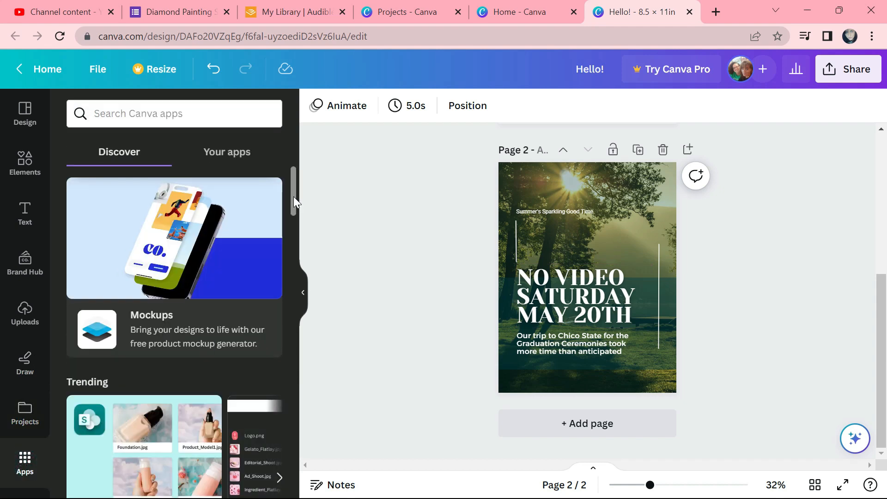
{"action": "left_click_drag", "start_coordinate": [293, 198], "coordinate": [282, 126]}
- Close the "Hello!" design and create a new blank 8.5 x 11 in design, keeping it in the browser
{"action": "left_click", "coordinate": [691, 13]}
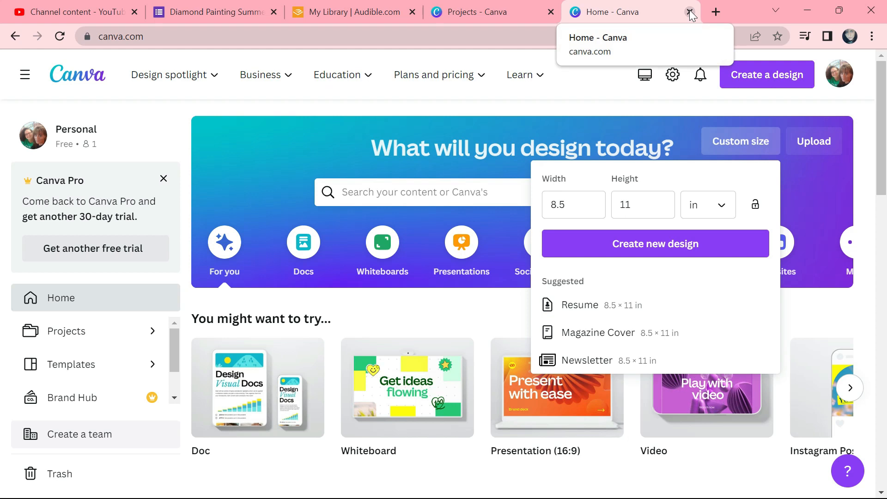
{"action": "left_click", "coordinate": [625, 243]}
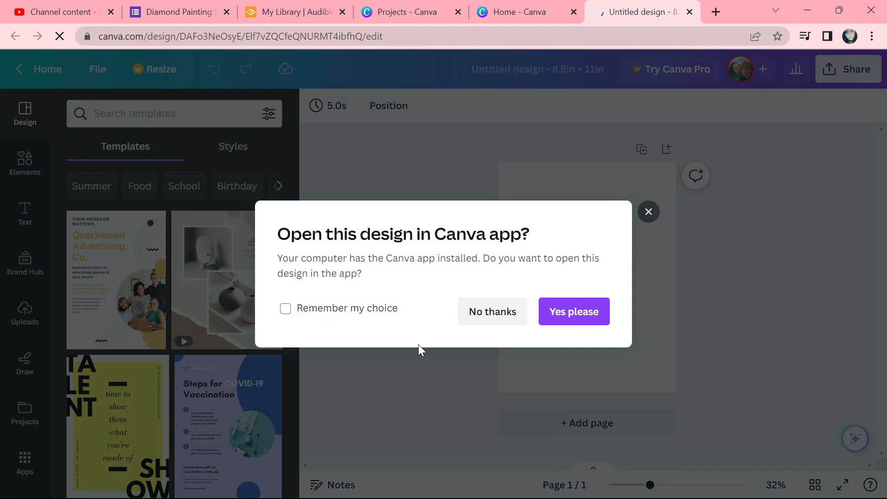
{"action": "left_click", "coordinate": [475, 319]}
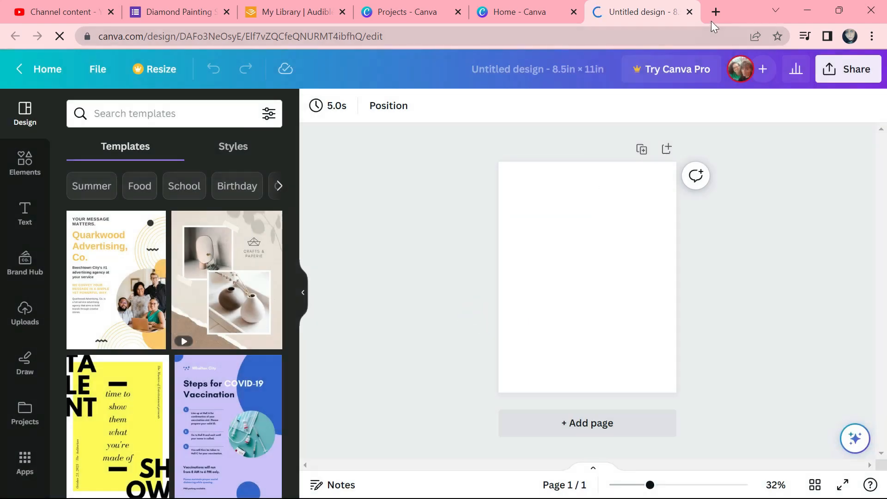
- Open Amazon in a new browser tab, search for "diamond painting kits" and find the weharnc flower kit among the results
{"action": "left_click", "coordinate": [716, 12]}
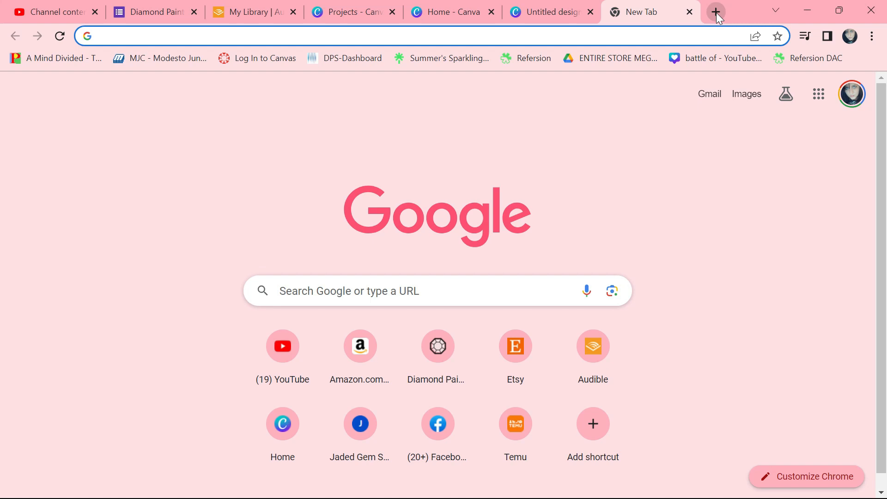
{"action": "type", "text": "am"}
{"action": "key", "text": "Return"}
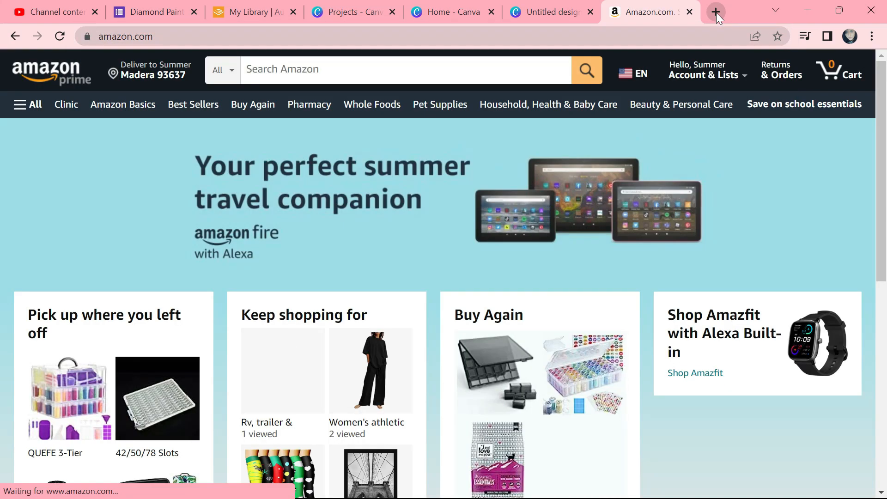
{"action": "left_click", "coordinate": [376, 61]}
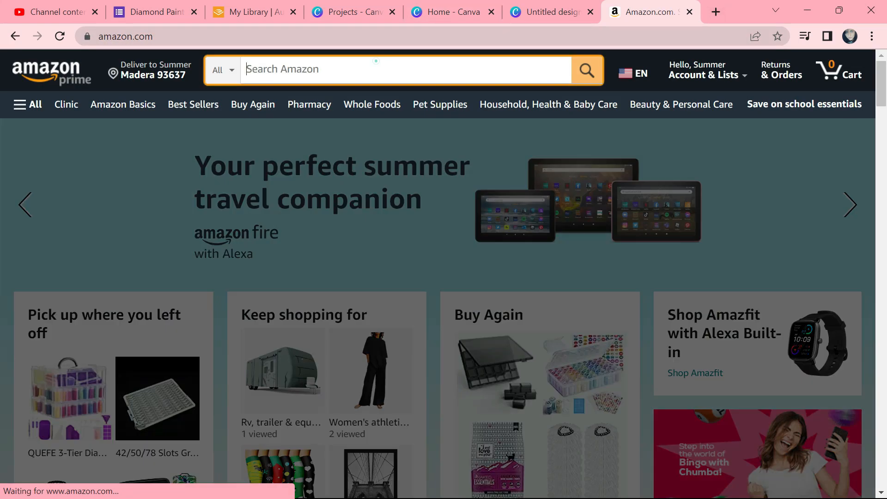
{"action": "type", "text": "diamond pai"}
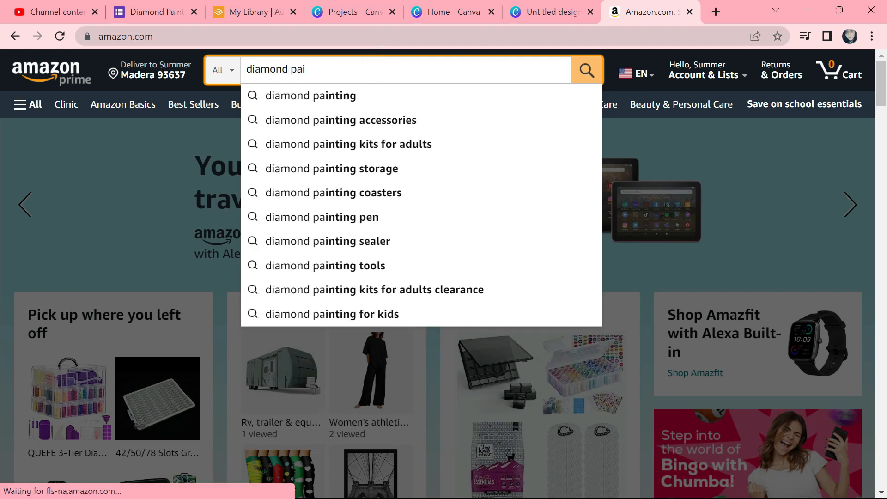
{"action": "type", "text": "nting kits"}
{"action": "key", "text": "Return"}
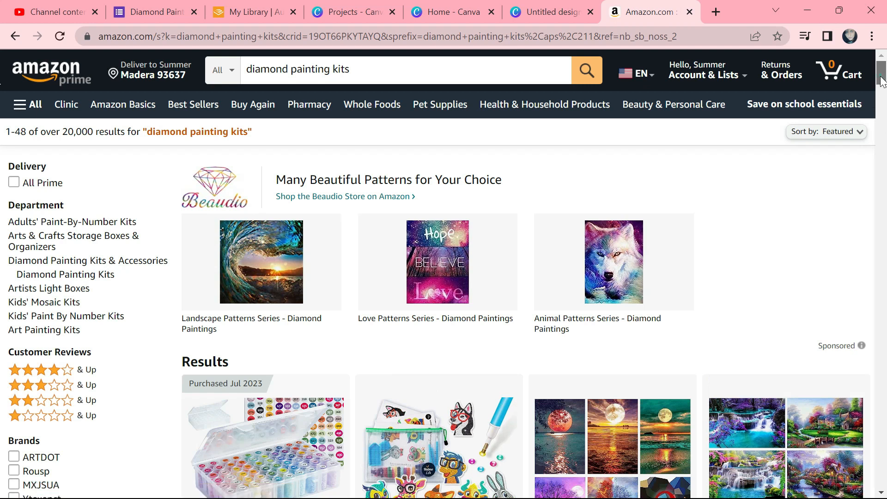
{"action": "left_click_drag", "start_coordinate": [883, 81], "coordinate": [883, 97]}
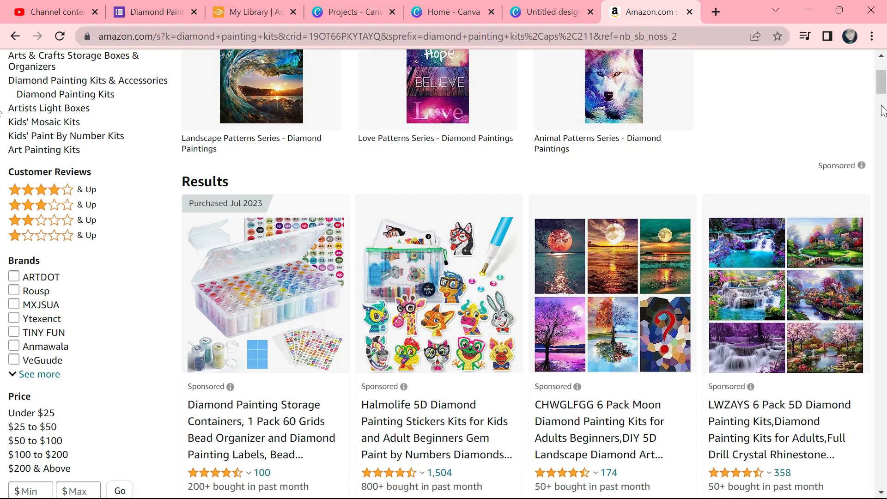
{"action": "left_click", "coordinate": [883, 111]}
{"action": "scroll", "coordinate": [883, 111], "scroll_direction": "down", "scroll_amount": 3}
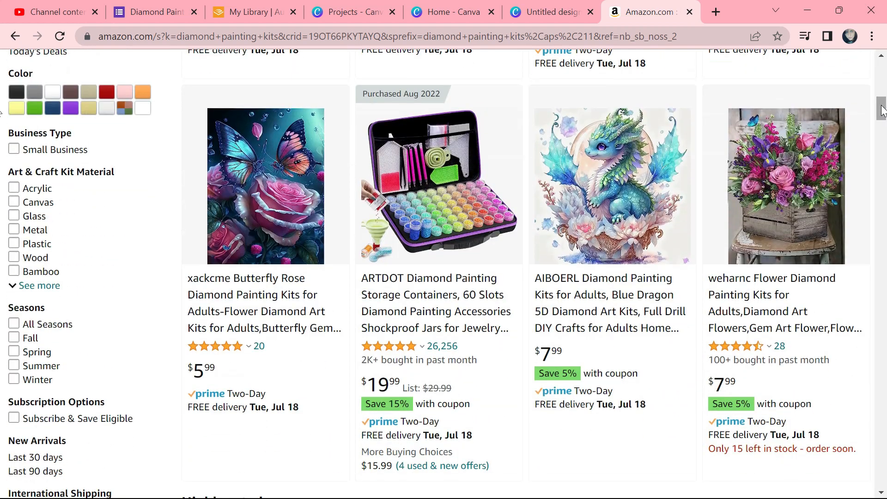
{"action": "left_click_drag", "start_coordinate": [883, 111], "coordinate": [883, 107]}
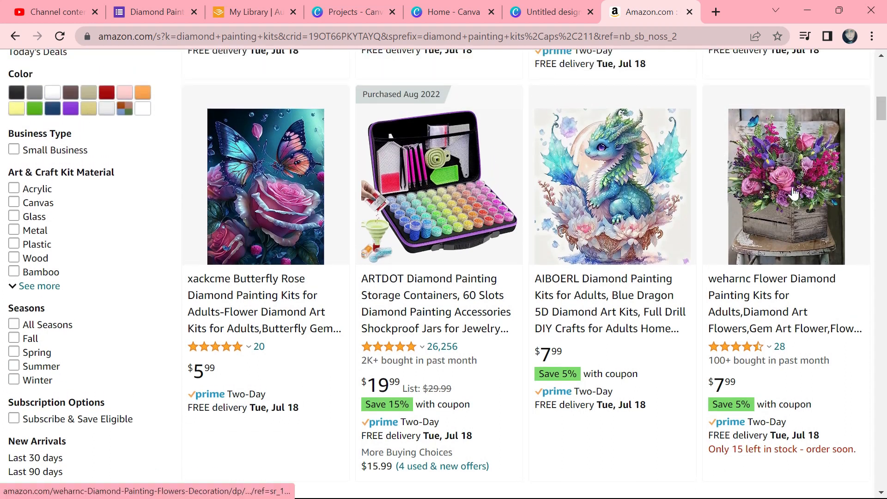
{"action": "right_click", "coordinate": [778, 186]}
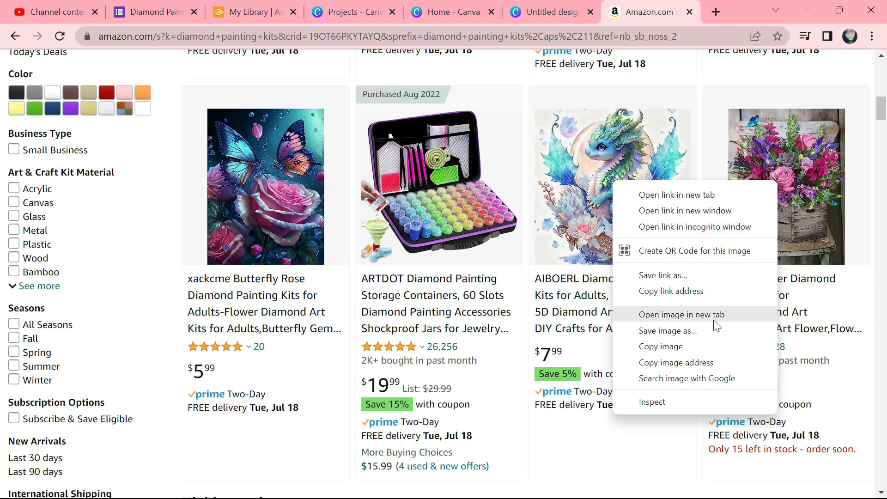
{"action": "left_click", "coordinate": [710, 331]}
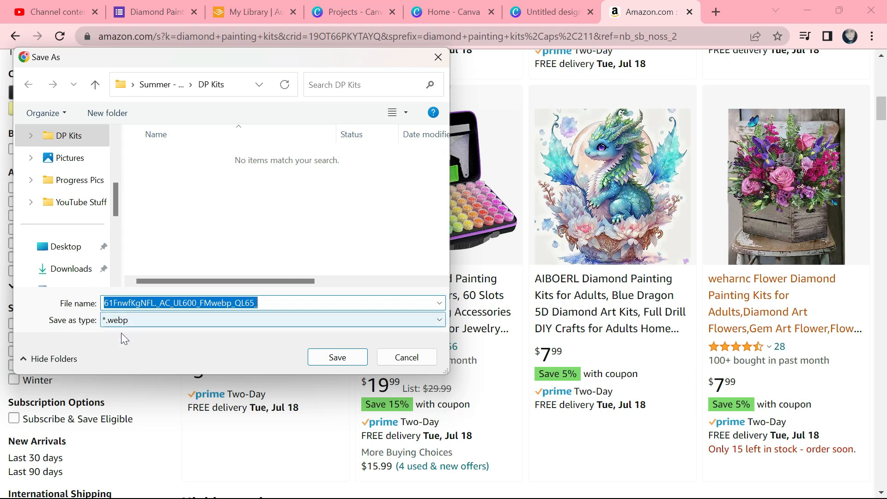
{"action": "left_click", "coordinate": [423, 359]}
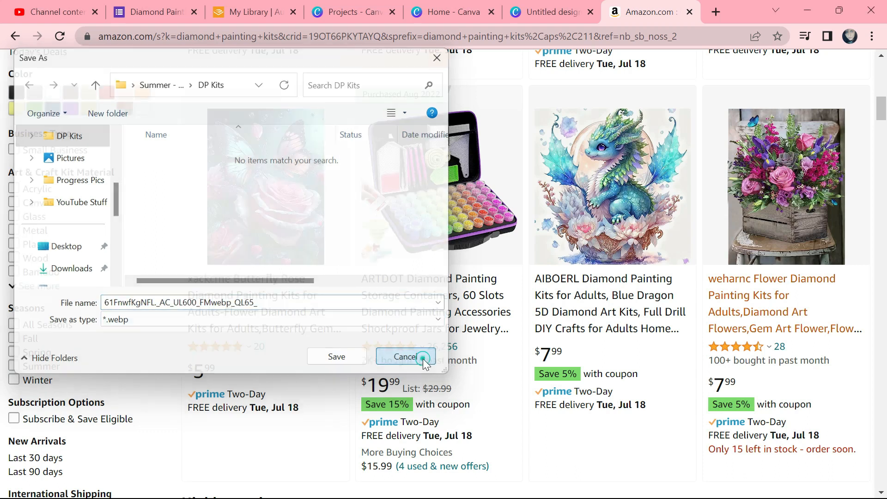
- Open the weharnc flower kit's product image in its own browser tab and view it there
{"action": "right_click", "coordinate": [771, 151]}
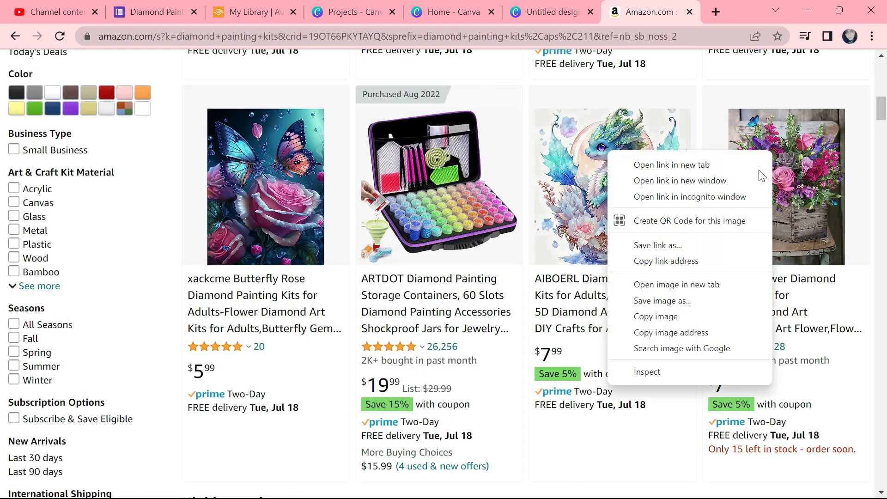
{"action": "left_click", "coordinate": [700, 285]}
{"action": "scroll", "coordinate": [699, 288], "scroll_direction": "down", "scroll_amount": 8}
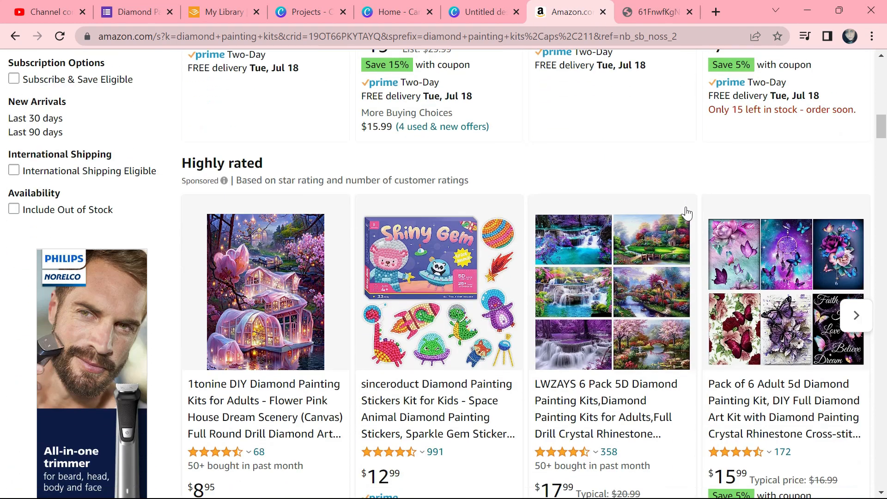
{"action": "left_click", "coordinate": [656, 13]}
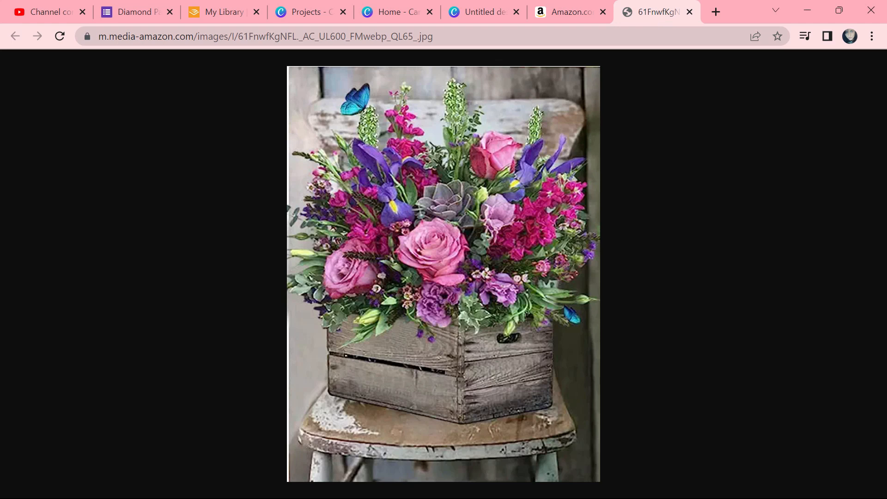
{"action": "left_click", "coordinate": [321, 482]}
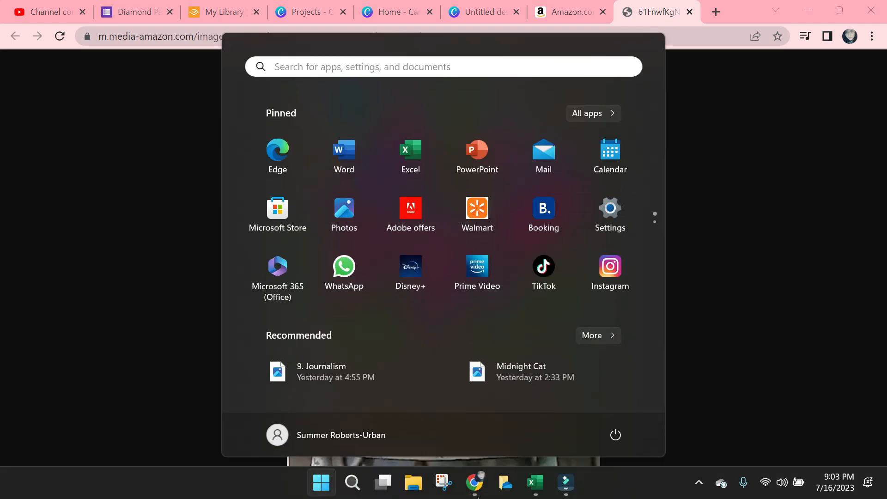
{"action": "left_click", "coordinate": [444, 489]}
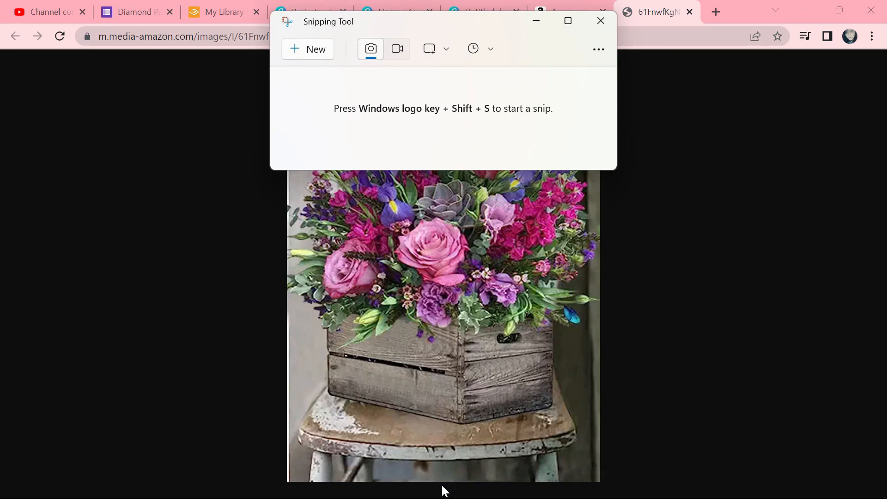
{"action": "left_click", "coordinate": [444, 490]}
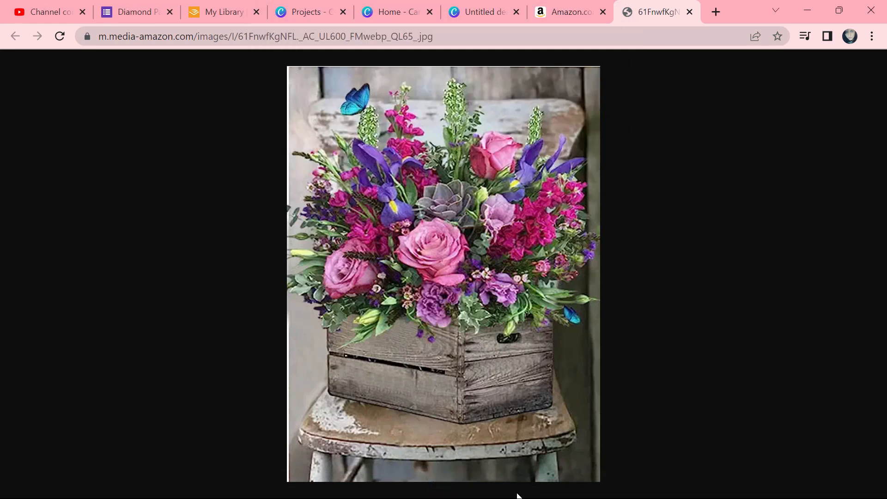
- Switch to Snipping Tool and capture a rectangular snip of the whole flower image
{"action": "key", "text": "super"}
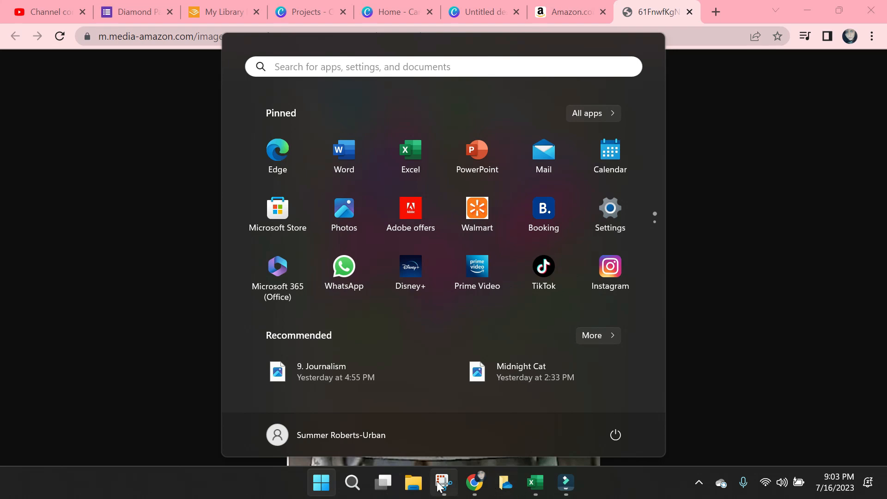
{"action": "left_click", "coordinate": [439, 488]}
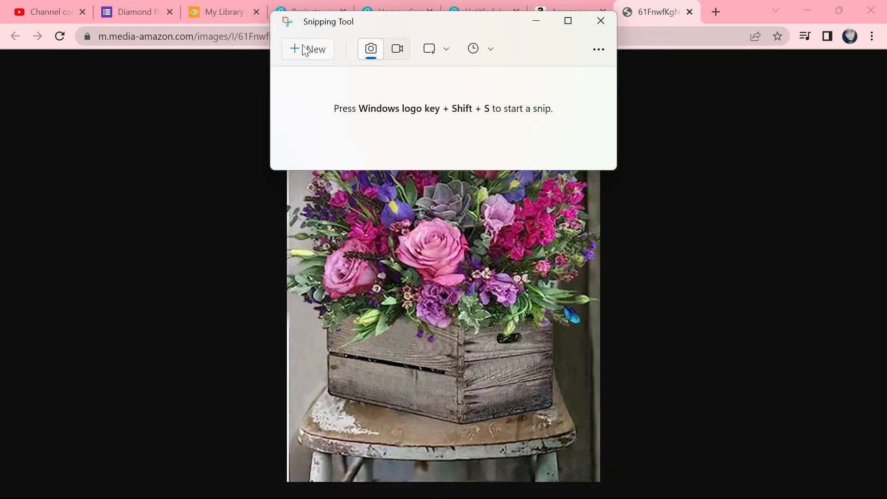
{"action": "left_click", "coordinate": [303, 46]}
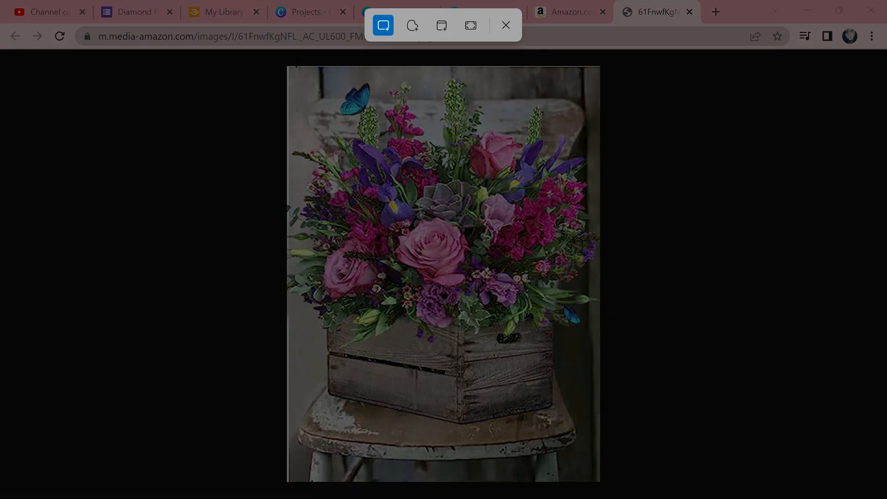
{"action": "left_click_drag", "start_coordinate": [289, 70], "coordinate": [595, 479]}
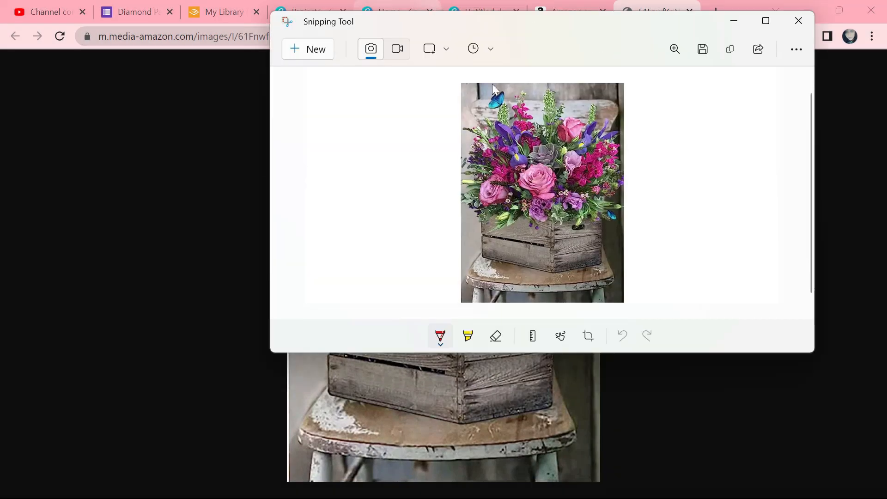
- Save the snip as the JPG "Flowers in Chair - Amazon Kit" in the YouTube Stuff folder and close Snipping Tool
{"action": "left_click", "coordinate": [704, 53]}
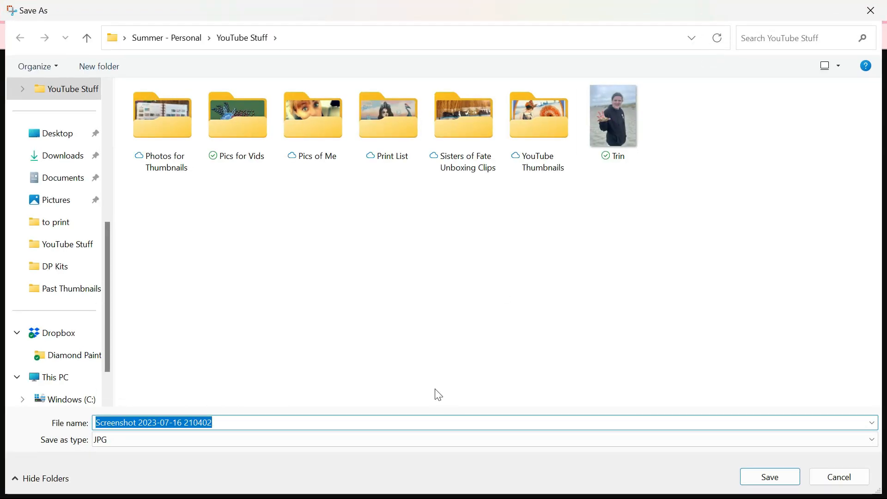
{"action": "type", "text": "Flowers in Chair - Amazon Kit"}
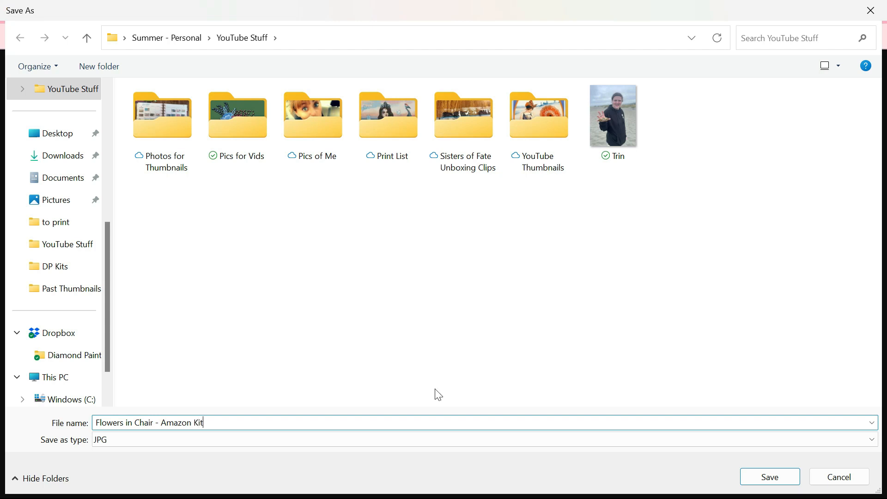
{"action": "key", "text": "Return"}
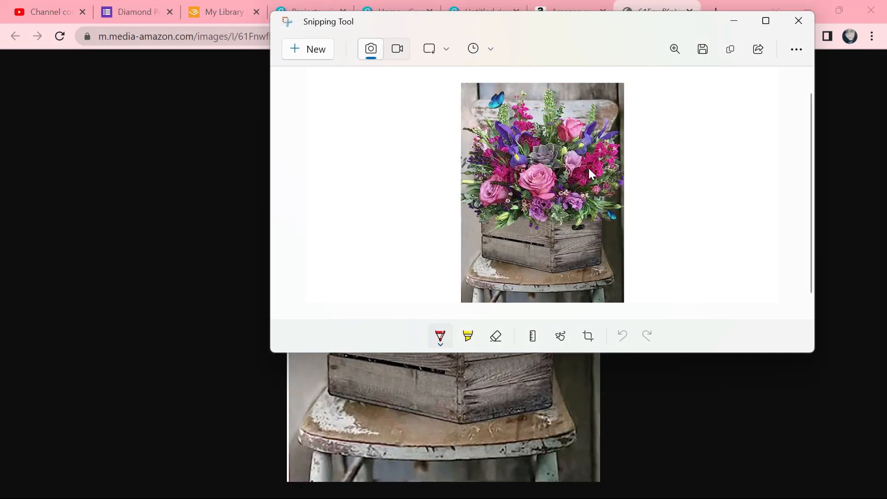
{"action": "left_click", "coordinate": [800, 15]}
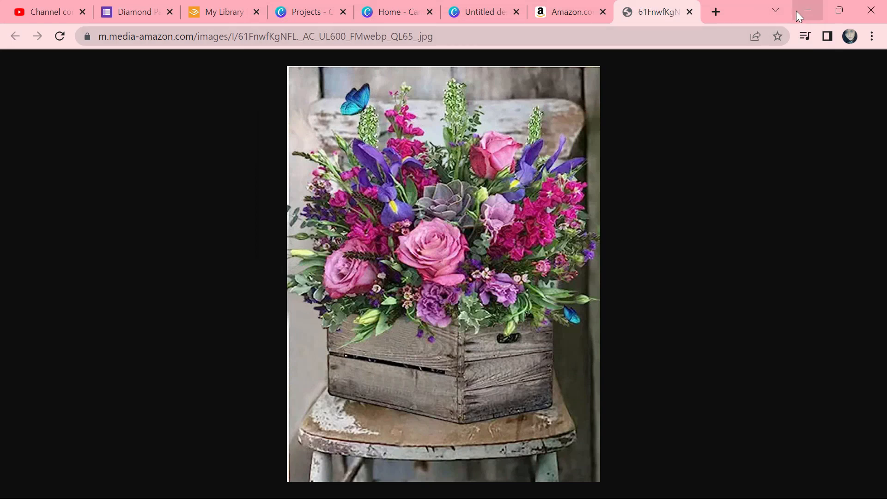
- Return to the untitled 8.5 x 11 in Canva design, start a file upload and browse to the desktop folder "Let's Make a Sticker Sheet"
{"action": "left_click", "coordinate": [444, 13]}
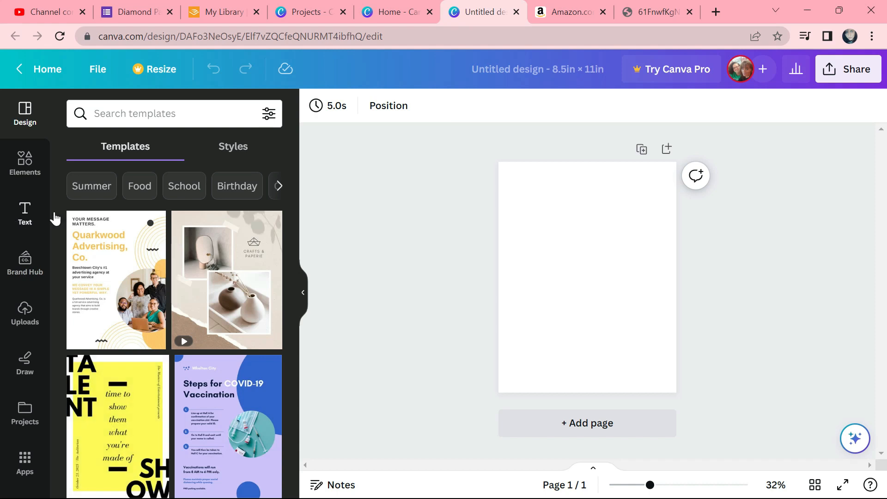
{"action": "left_click", "coordinate": [11, 319]}
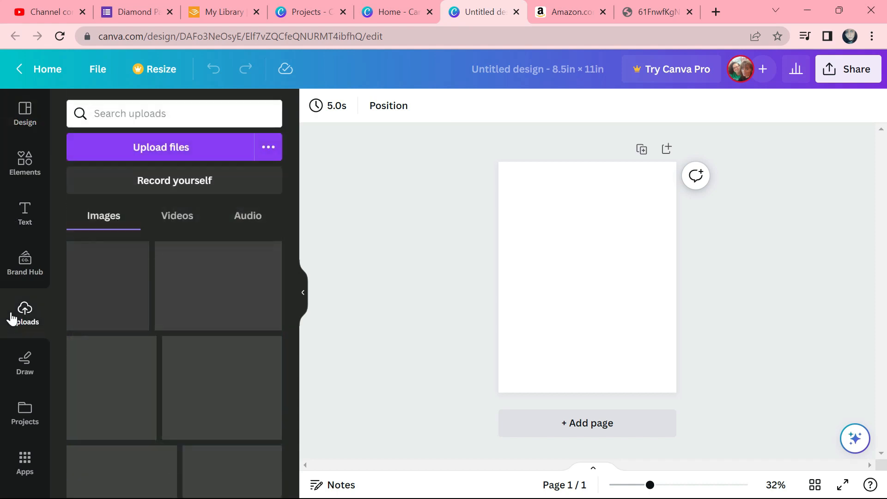
{"action": "left_click", "coordinate": [177, 138]}
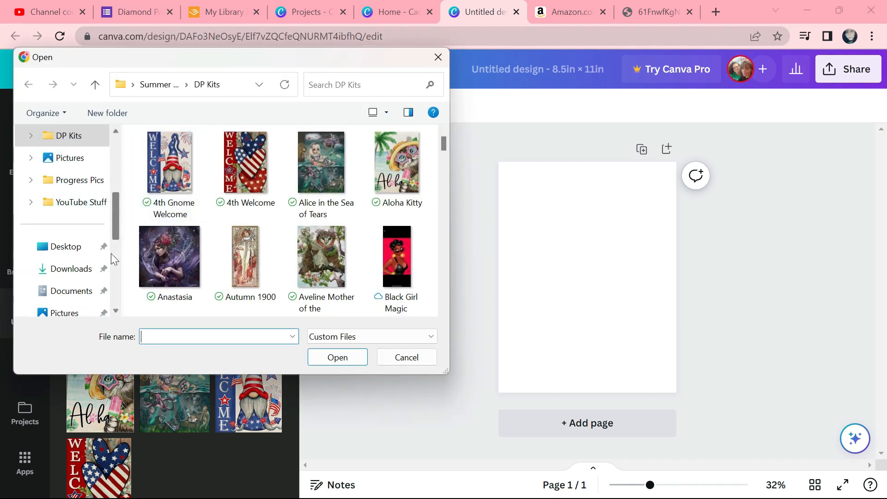
{"action": "left_click", "coordinate": [74, 249]}
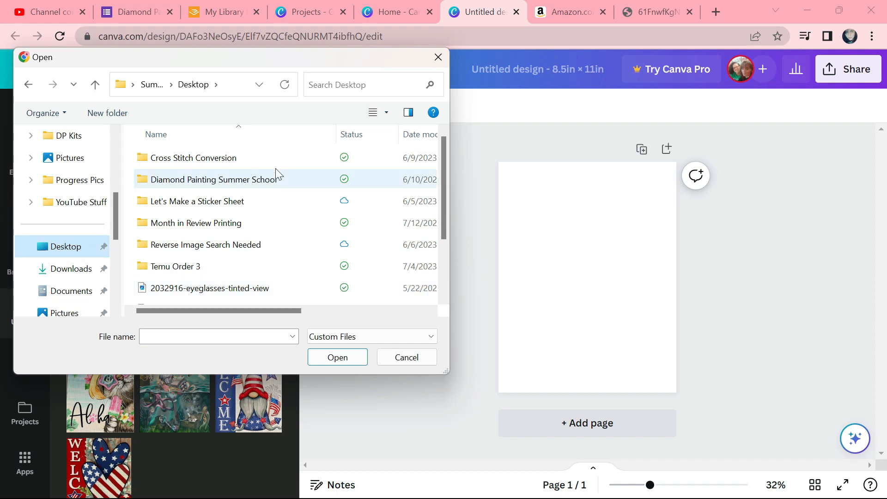
{"action": "double_click", "coordinate": [220, 201]}
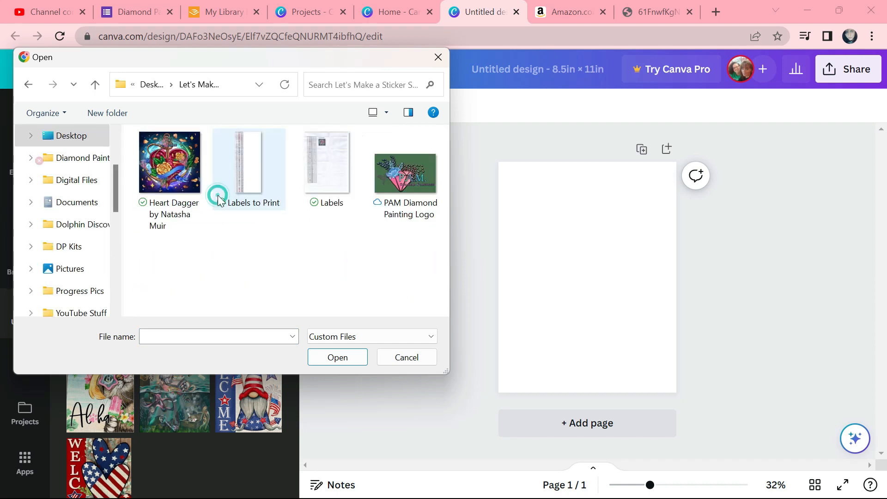
- Open the Labels image in Photos for this one time and view the neighbouring "Labels to Print" image
{"action": "right_click", "coordinate": [330, 191]}
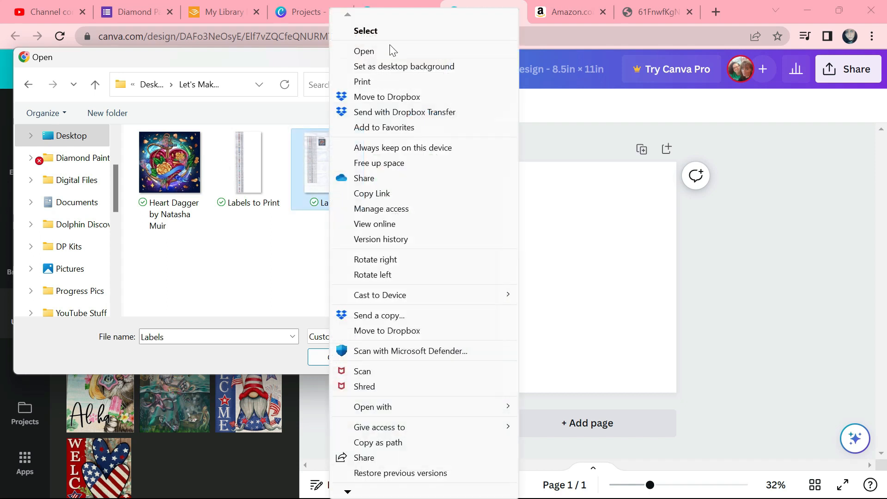
{"action": "left_click", "coordinate": [387, 48]}
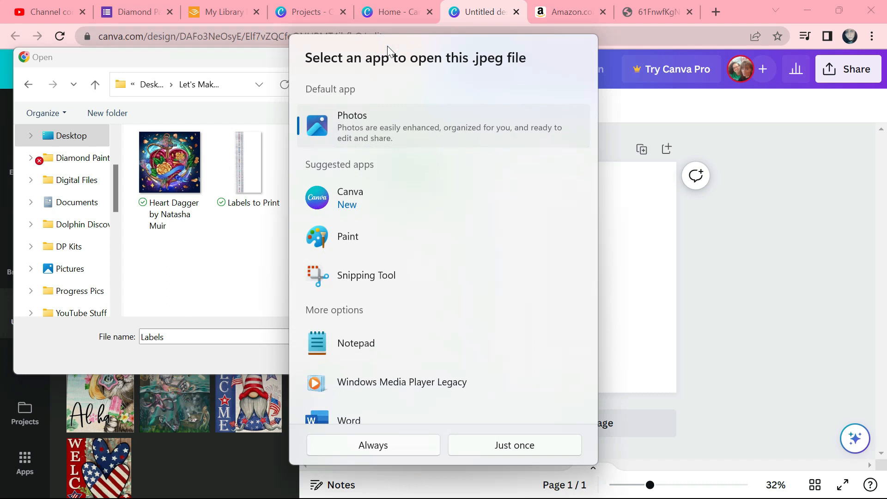
{"action": "left_click", "coordinate": [500, 445]}
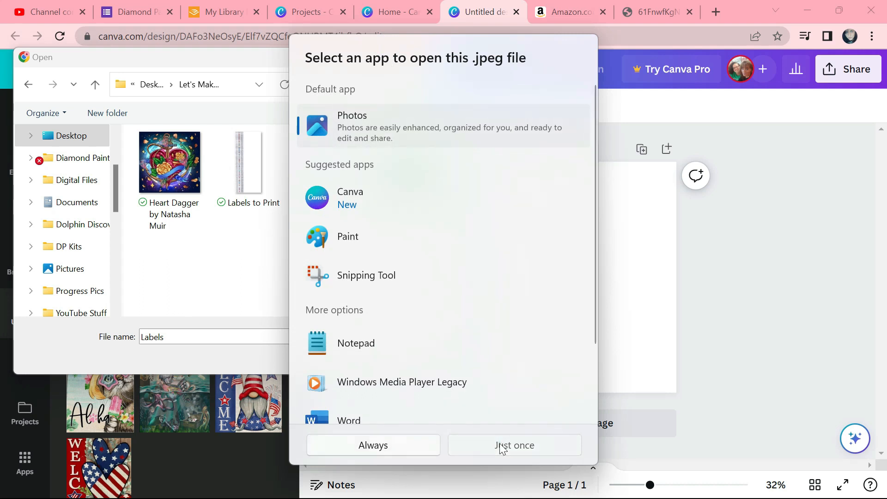
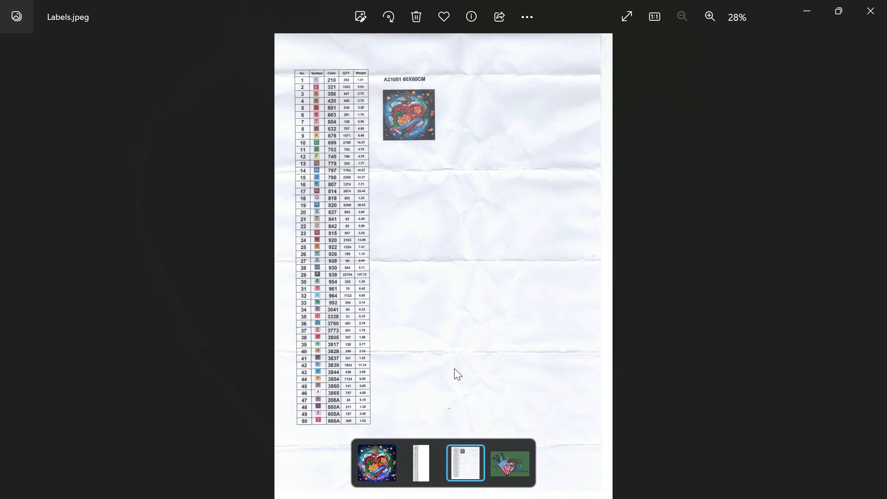
{"action": "key", "text": "Left"}
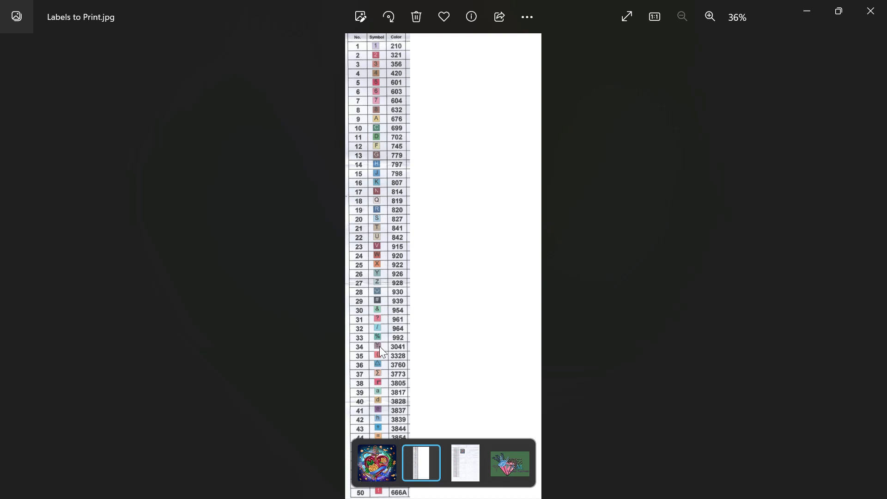
- View the Heart Dagger picture, the Labels scan and the PAM Diamond Painting Logo in Photos, and close the viewer
{"action": "left_click", "coordinate": [373, 476]}
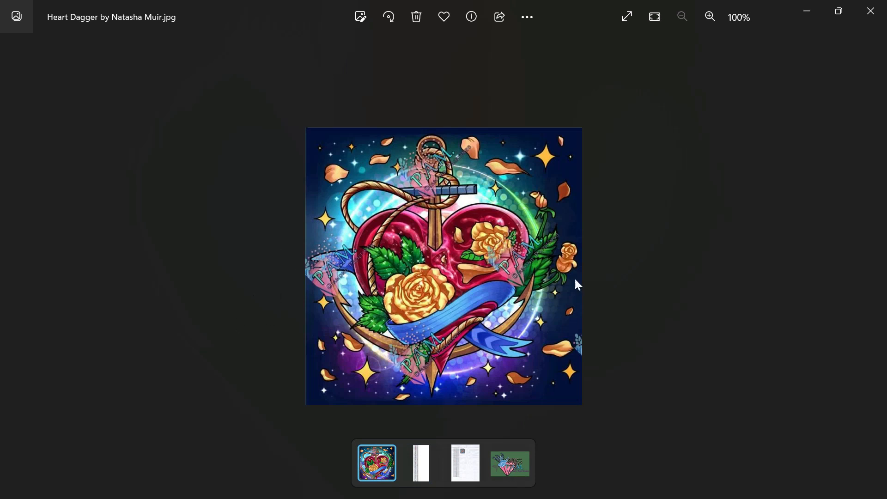
{"action": "left_click", "coordinate": [460, 460]}
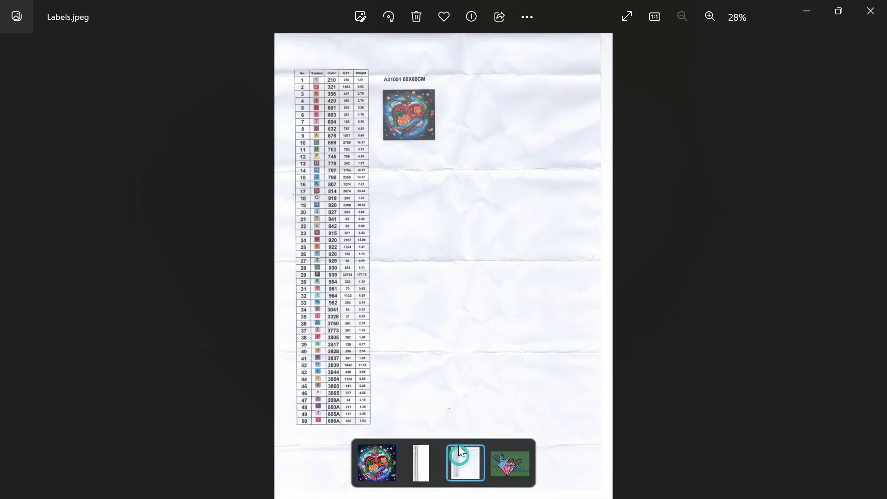
{"action": "left_click", "coordinate": [512, 471]}
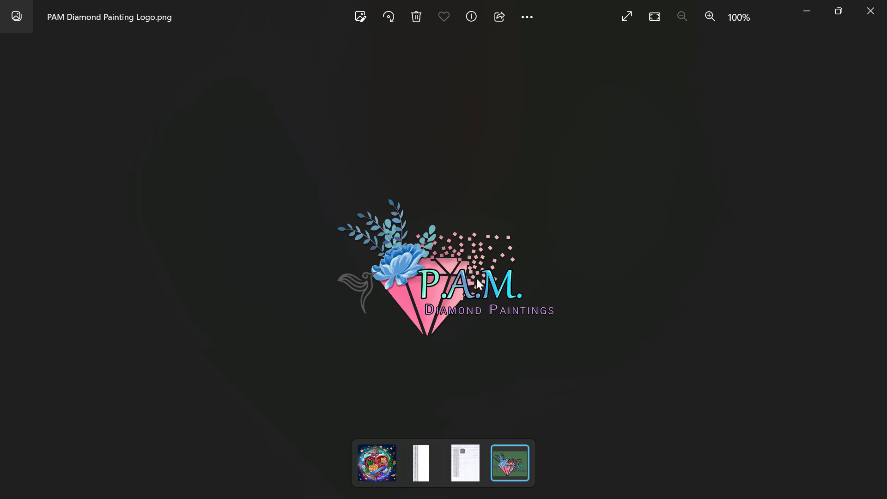
{"action": "left_click", "coordinate": [871, 8]}
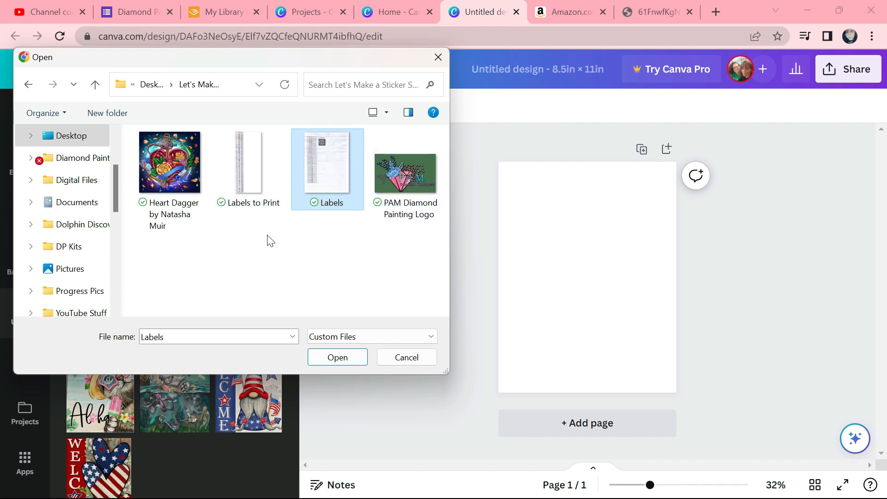
- Upload the Heart Dagger picture, "Labels to Print" and "PAM Diamond Painting Logo" together to the Canva uploads
{"action": "left_click", "coordinate": [158, 190]}
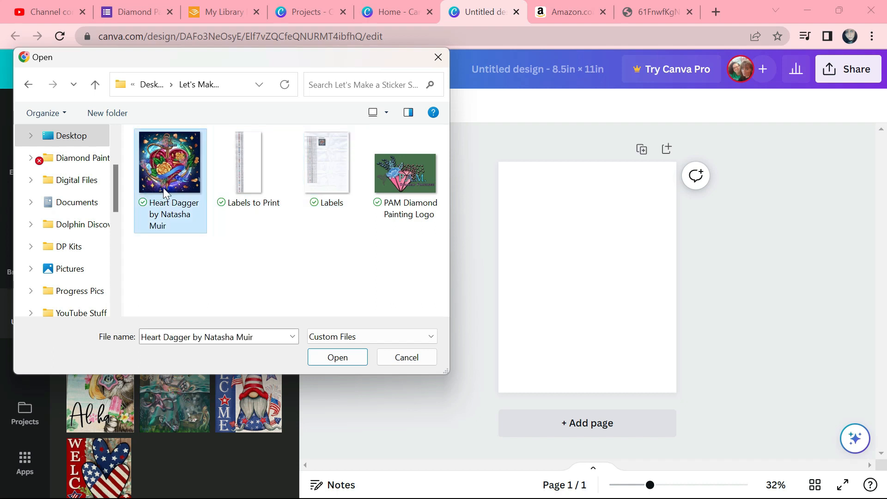
{"action": "left_click", "coordinate": [223, 178], "text": "ctrl"}
{"action": "left_click", "coordinate": [406, 187], "text": "ctrl"}
{"action": "left_click", "coordinate": [406, 188], "text": "ctrl"}
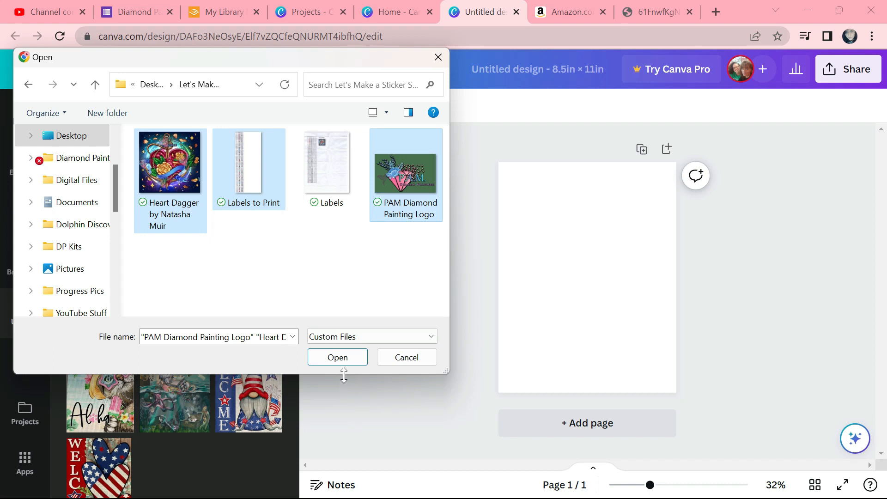
{"action": "left_click", "coordinate": [344, 359]}
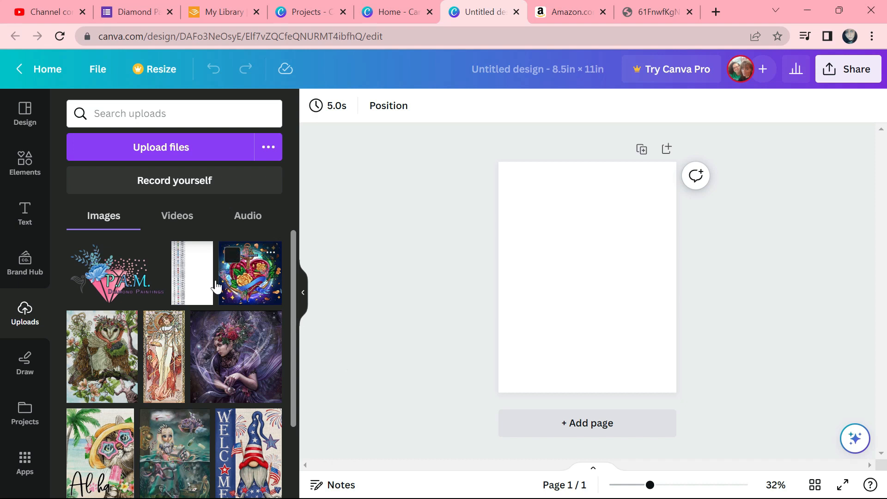
- Place the "Labels to Print" image on the page, enlarge it to most of the page height and move it along the page's left edge
{"action": "left_click_drag", "start_coordinate": [198, 283], "coordinate": [545, 235]}
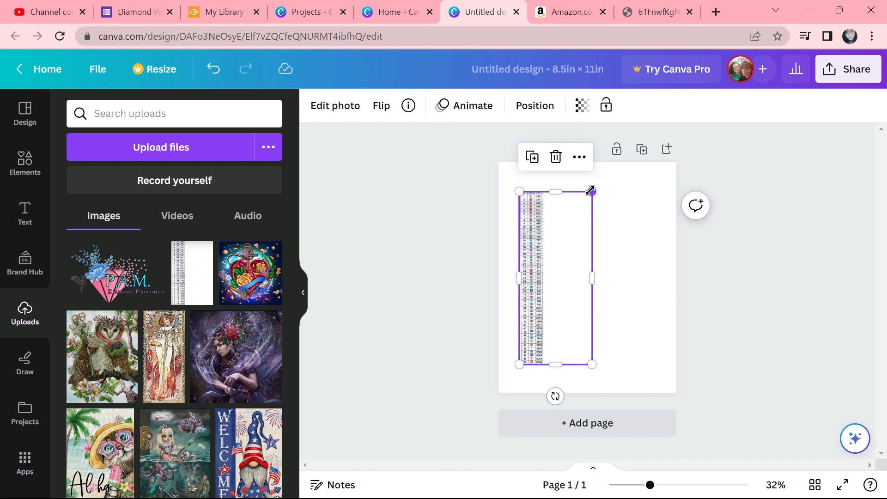
{"action": "left_click_drag", "start_coordinate": [590, 189], "coordinate": [595, 173]}
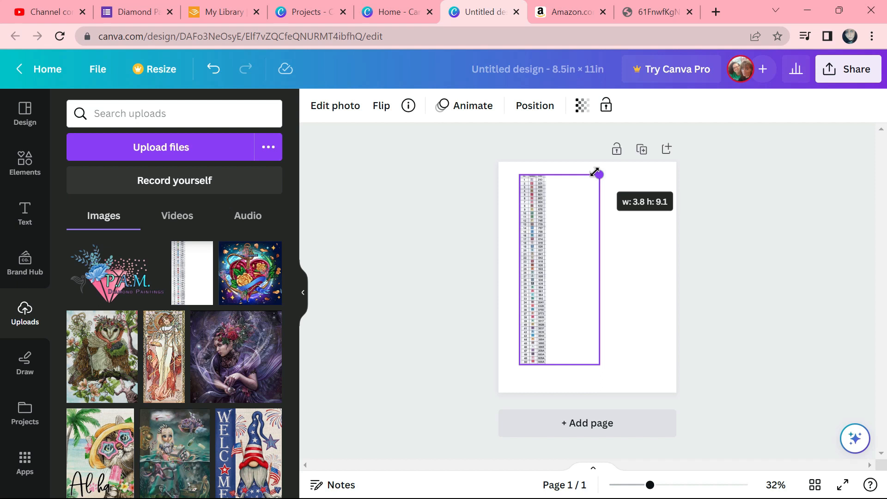
{"action": "left_click_drag", "start_coordinate": [595, 173], "coordinate": [602, 167]}
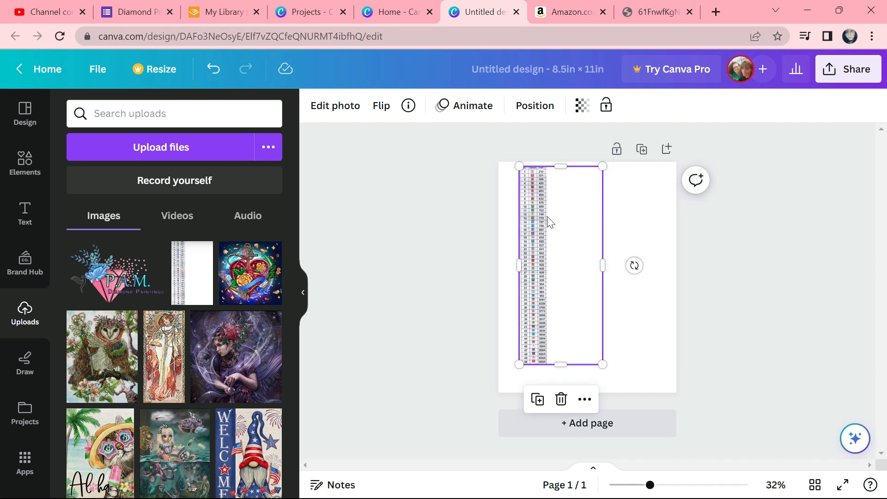
{"action": "left_click_drag", "start_coordinate": [548, 222], "coordinate": [534, 236]}
{"action": "left_click", "coordinate": [720, 201]}
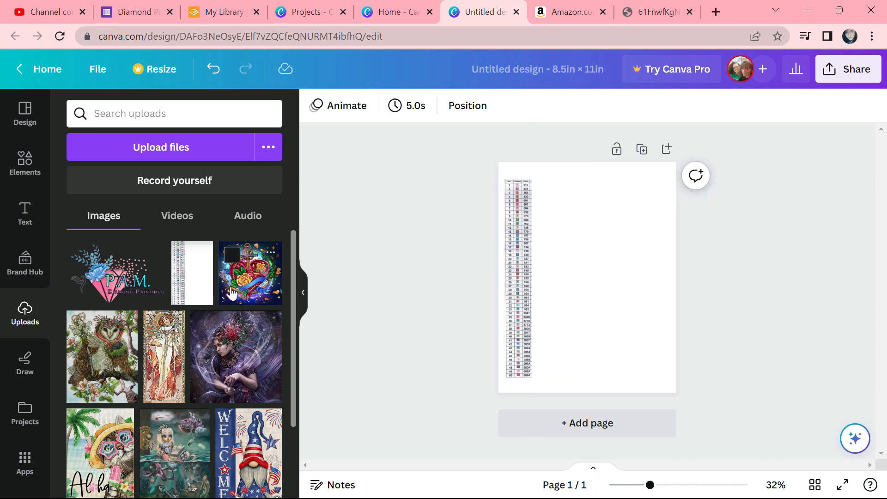
- Add the Heart Dagger picture to the page and shrink it to fit the page's upper-right area
{"action": "left_click_drag", "start_coordinate": [253, 287], "coordinate": [594, 267]}
{"action": "left_click_drag", "start_coordinate": [678, 324], "coordinate": [632, 237]}
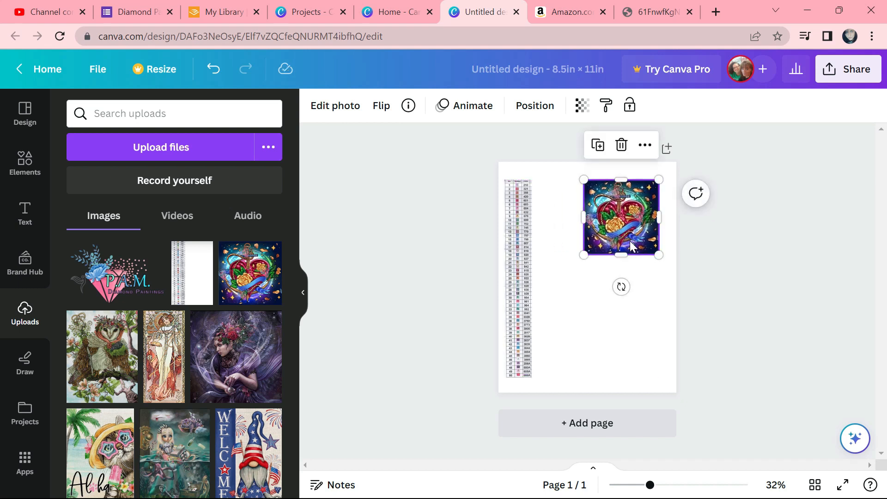
- Add the PAM Diamond Paintings logo to the page, shrink it to about half size and move it into the page's lower-right corner
{"action": "left_click_drag", "start_coordinate": [104, 279], "coordinate": [606, 311]}
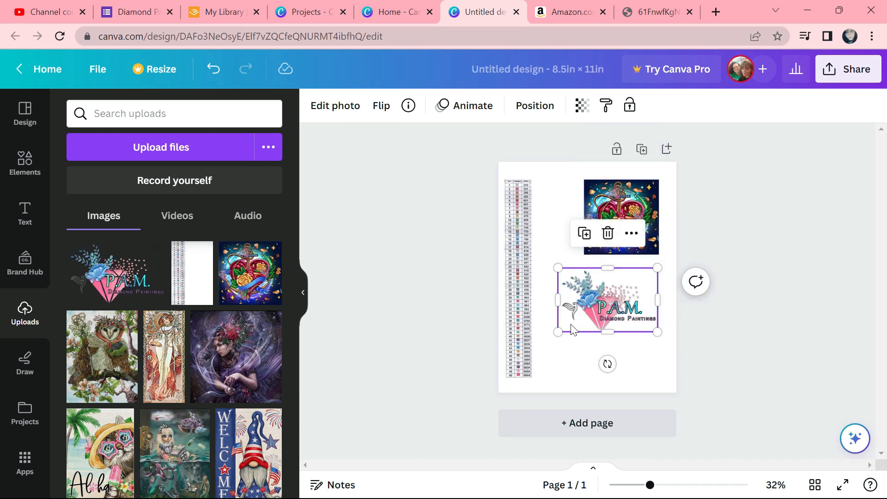
{"action": "left_click_drag", "start_coordinate": [559, 333], "coordinate": [608, 300]}
{"action": "left_click_drag", "start_coordinate": [632, 292], "coordinate": [630, 364]}
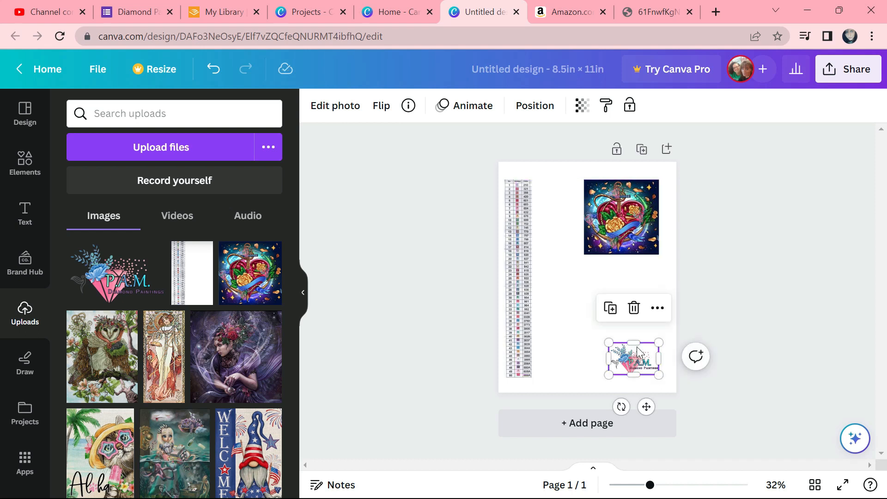
{"action": "left_click", "coordinate": [741, 229]}
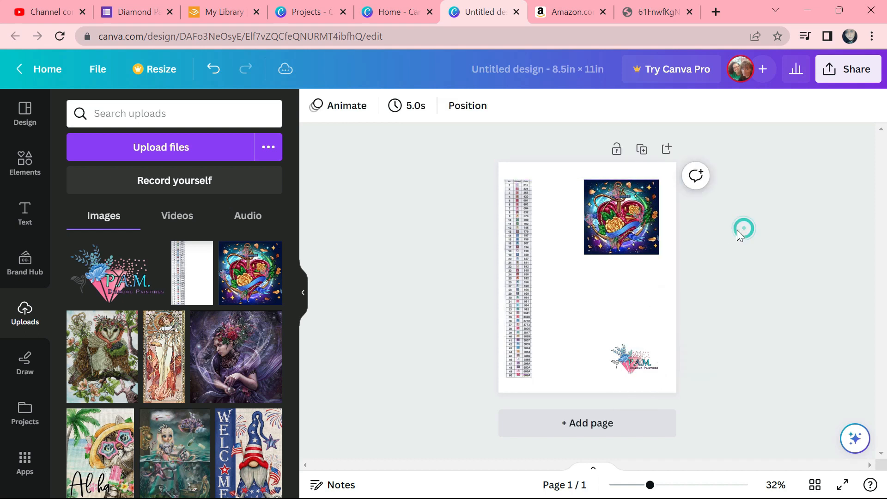
- Add a heading with the artist's name and move it directly below the Heart Dagger picture
{"action": "left_click", "coordinate": [13, 217]}
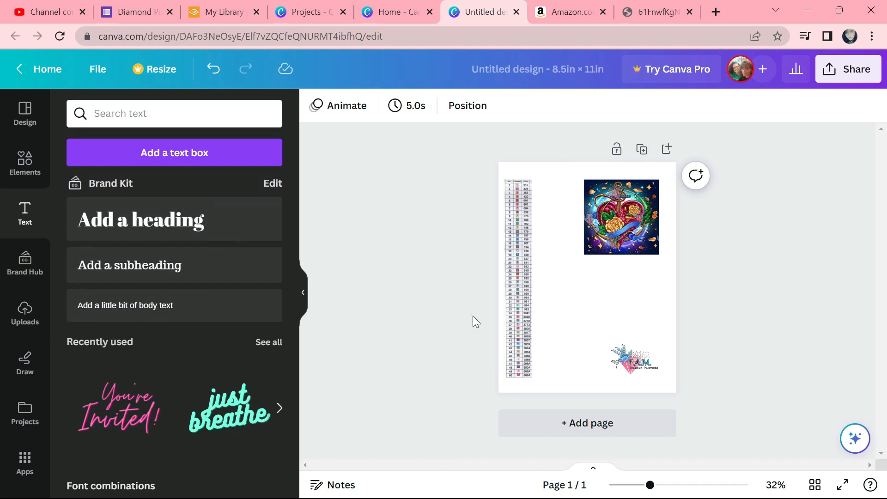
{"action": "left_click", "coordinate": [180, 236]}
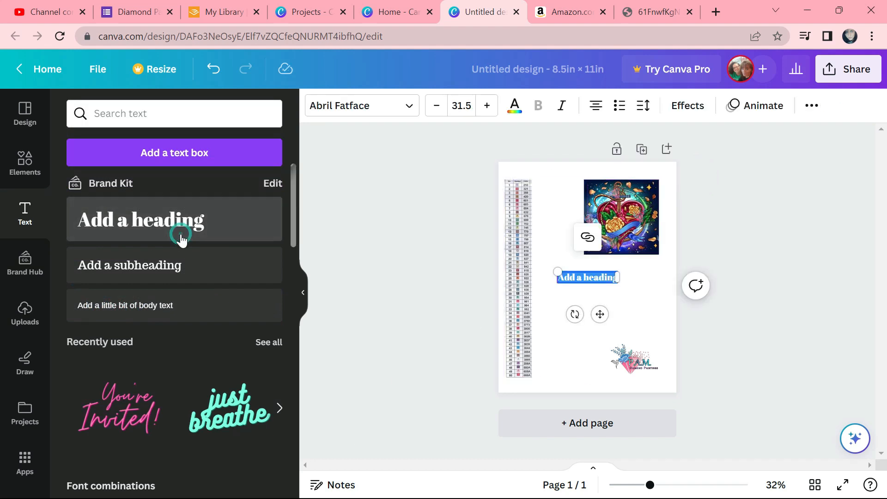
{"action": "type", "text": "Nata"}
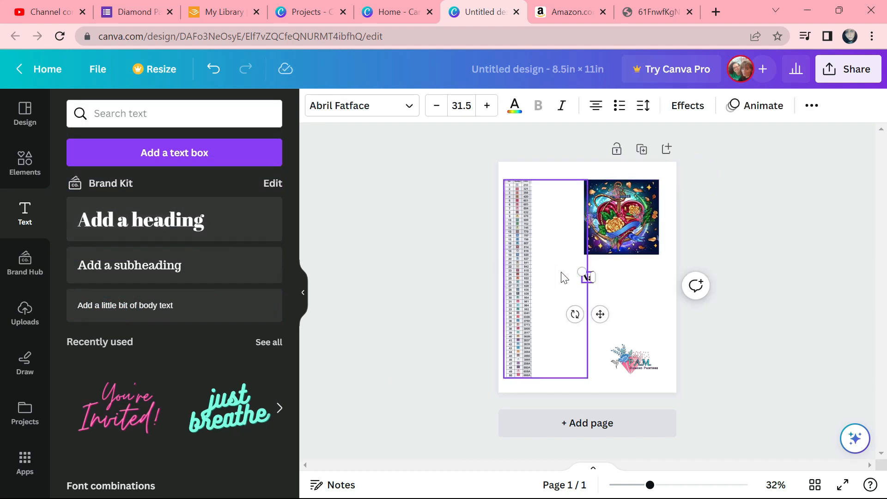
{"action": "type", "text": "sha Muir"}
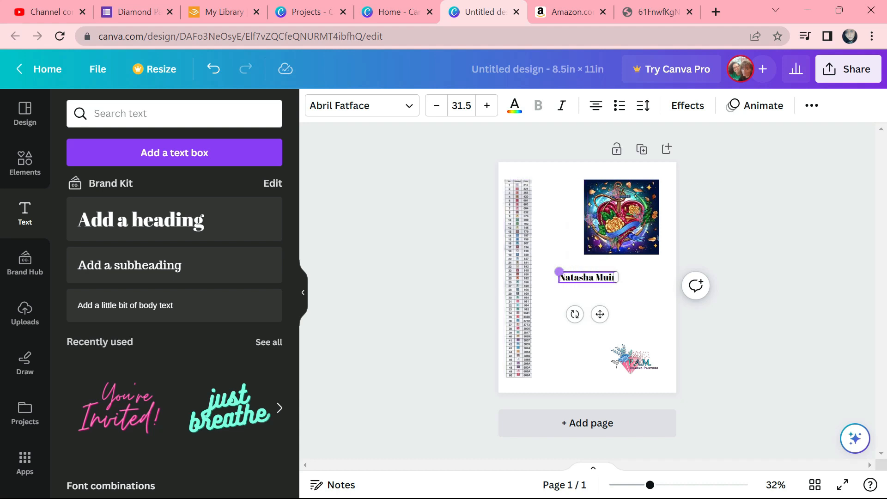
{"action": "left_click", "coordinate": [733, 246]}
{"action": "left_click_drag", "start_coordinate": [586, 280], "coordinate": [621, 279]}
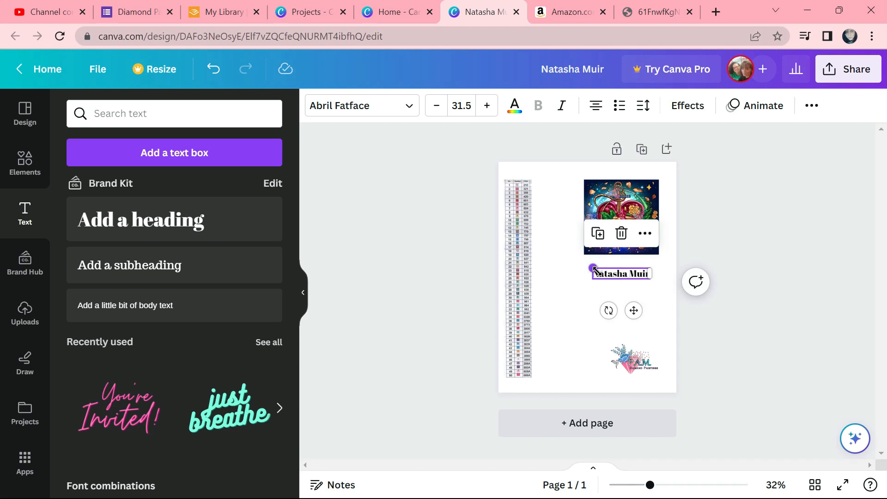
- Add "by" before the artist's name in the text under the artwork, and insert the title line "Heart Dagger" above it
{"action": "double_click", "coordinate": [604, 274]}
{"action": "key", "text": "Left"}
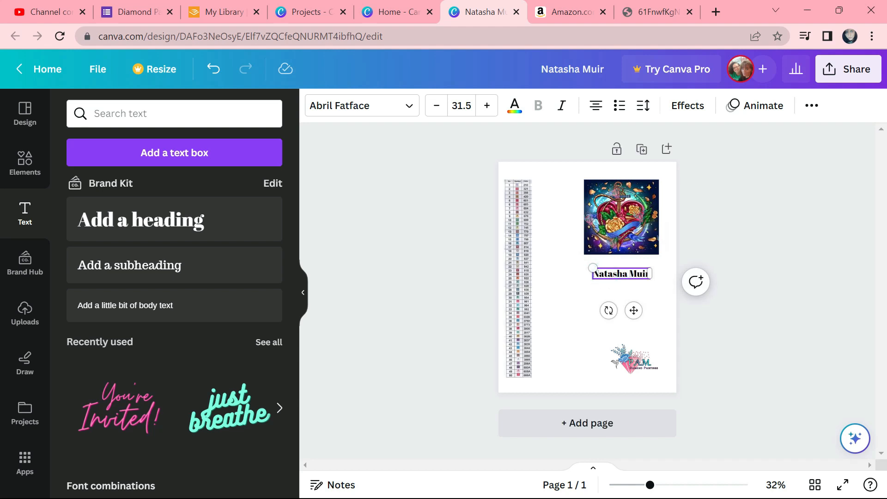
{"action": "type", "text": "by"}
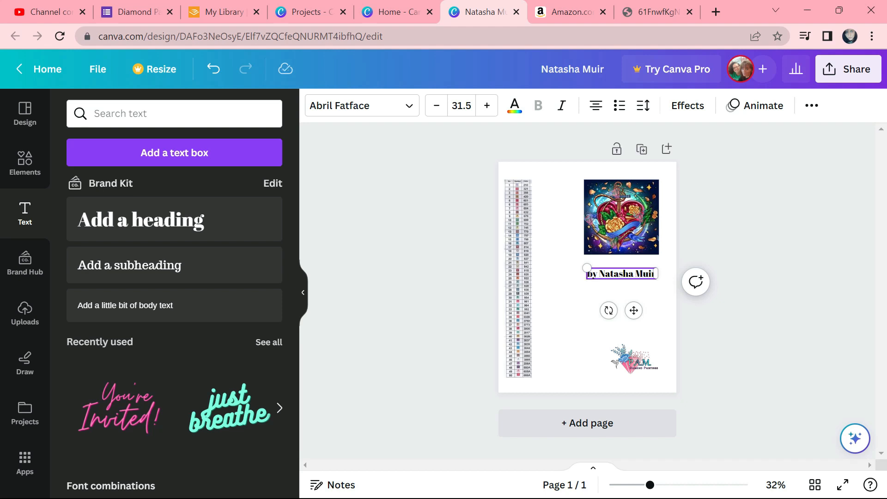
{"action": "key", "text": "Return"}
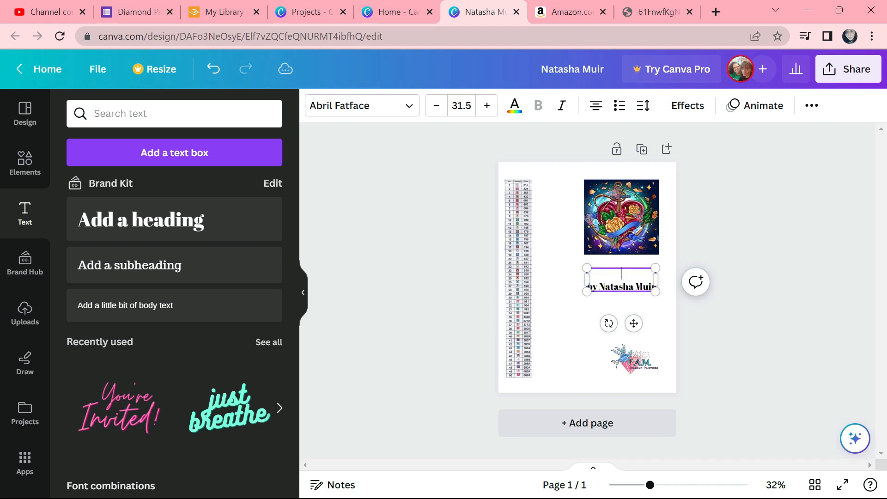
{"action": "type", "text": "Heart Dagger"}
- Enlarge the title and artist text to size 34.9 and centre it directly beneath the artwork, nudging the artwork to align
{"action": "mouse_move", "coordinate": [586, 267]}
{"action": "left_mouse_down"}
{"action": "mouse_move", "coordinate": [507, 230]}
{"action": "mouse_move", "coordinate": [504, 240]}
{"action": "mouse_move", "coordinate": [641, 283]}
{"action": "mouse_move", "coordinate": [577, 265]}
{"action": "left_mouse_up"}
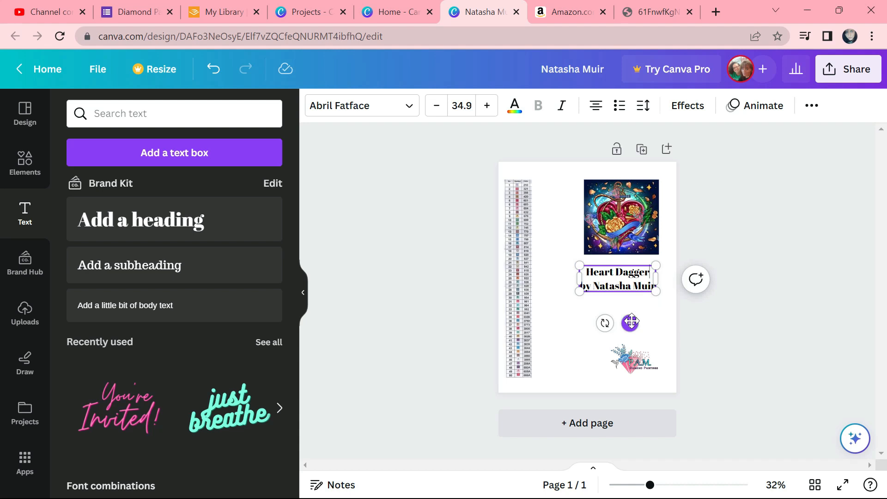
{"action": "left_click_drag", "start_coordinate": [633, 319], "coordinate": [637, 315]}
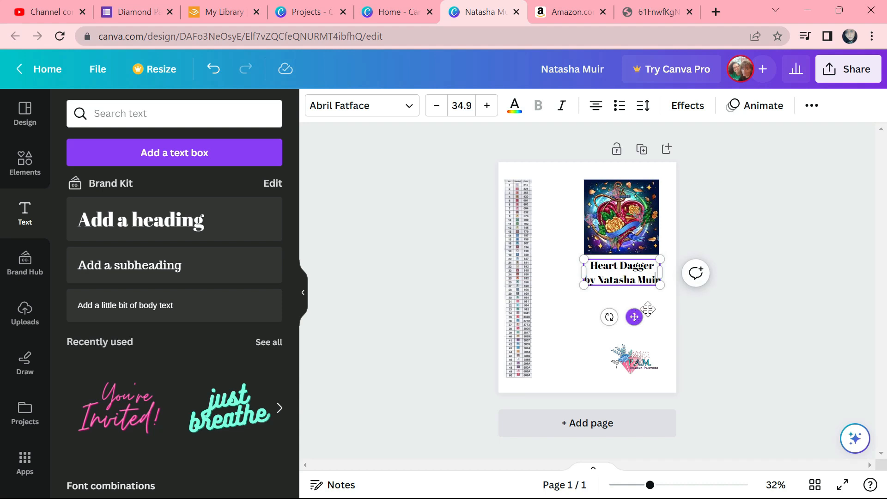
{"action": "left_click", "coordinate": [761, 231]}
{"action": "left_click", "coordinate": [647, 272]}
{"action": "left_click_drag", "start_coordinate": [647, 274], "coordinate": [647, 274]}
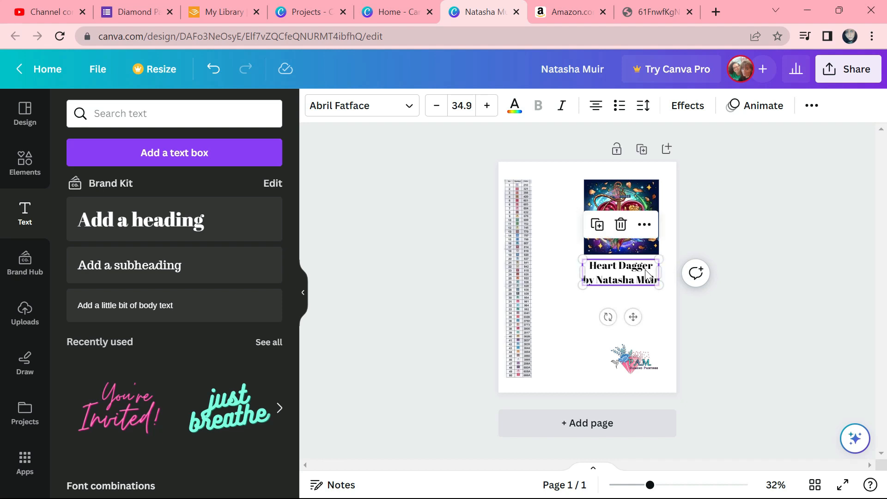
{"action": "left_click_drag", "start_coordinate": [637, 204], "coordinate": [635, 202]}
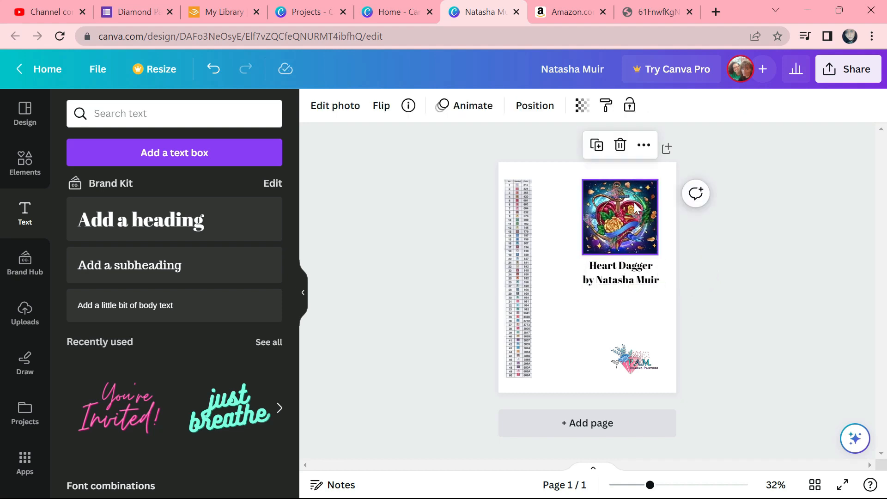
{"action": "left_click", "coordinate": [709, 250]}
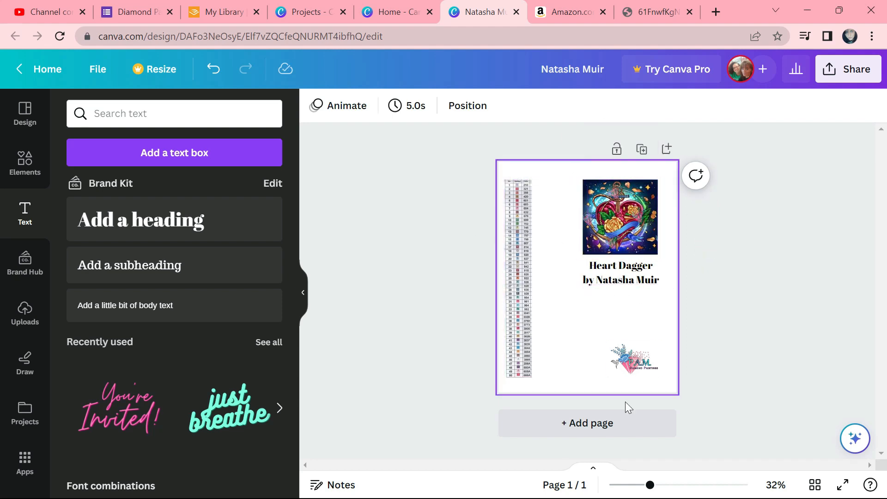
- Move the P.A.M. Diamond Paintings logo up to sit directly beneath the title and artist text
{"action": "left_click", "coordinate": [629, 367]}
{"action": "left_click_drag", "start_coordinate": [628, 367], "coordinate": [617, 308]}
{"action": "left_click", "coordinate": [689, 284]}
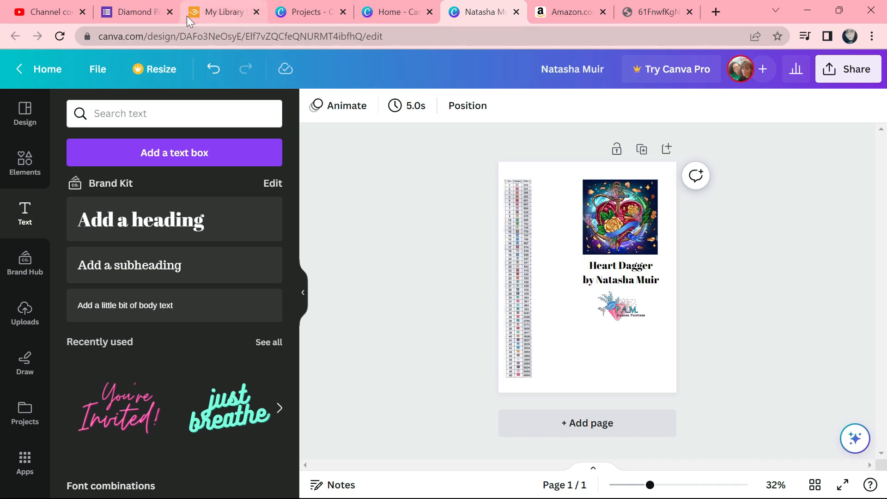
- Close the finished design and create a new blank YouTube Thumbnail design, keeping it in the browser
{"action": "left_click", "coordinate": [515, 13]}
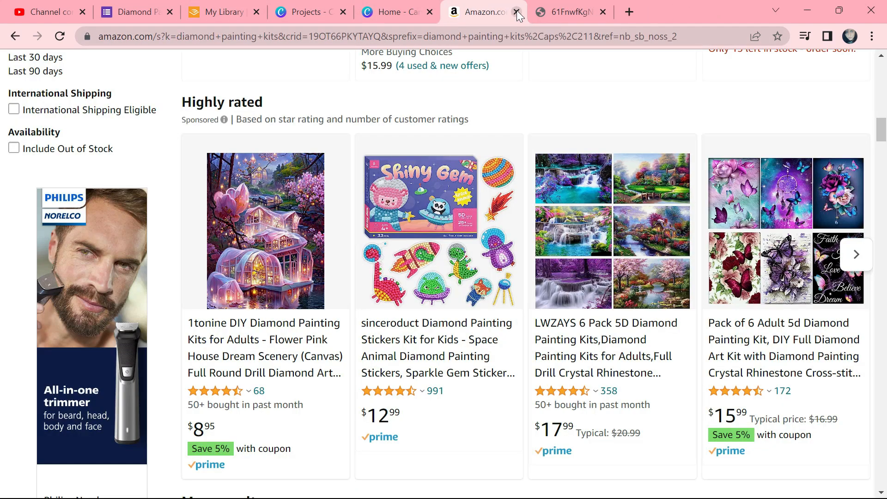
{"action": "left_click", "coordinate": [388, 9]}
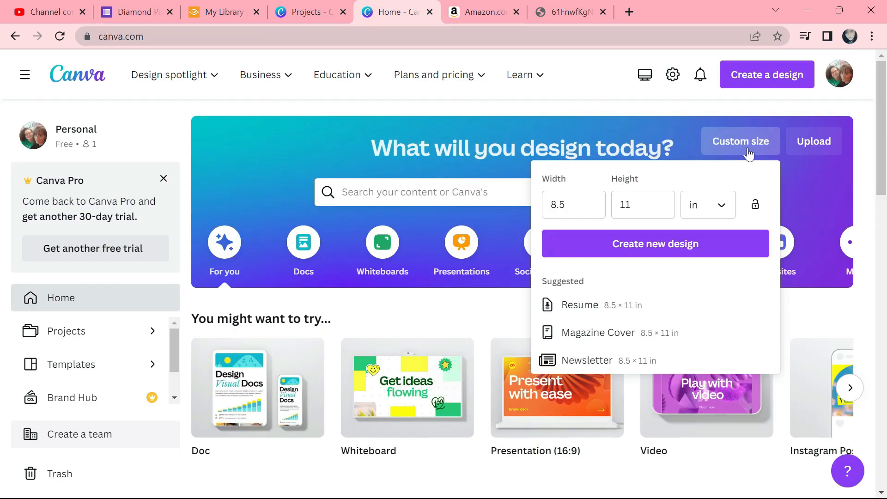
{"action": "left_click", "coordinate": [782, 77]}
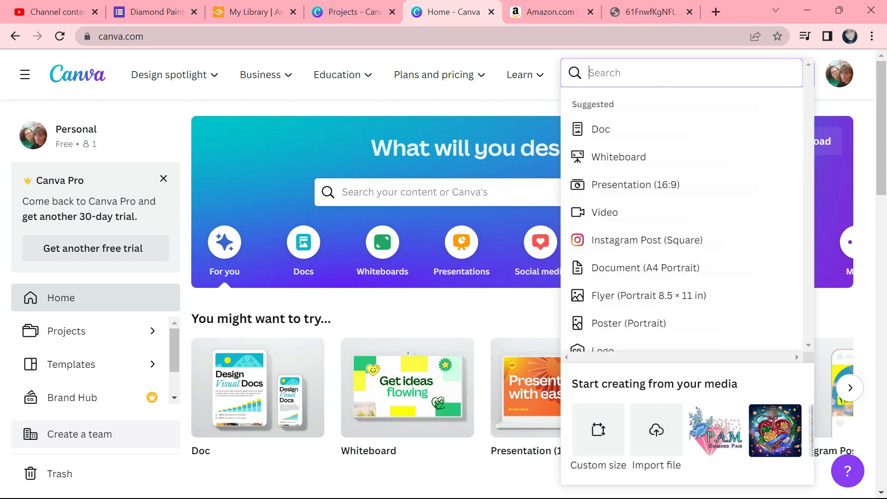
{"action": "type", "text": "youtube"}
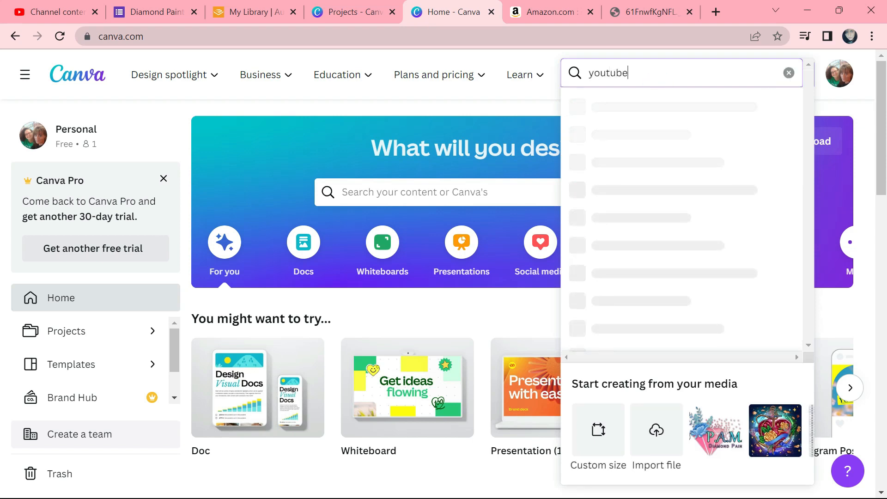
{"action": "type", "text": " thu"}
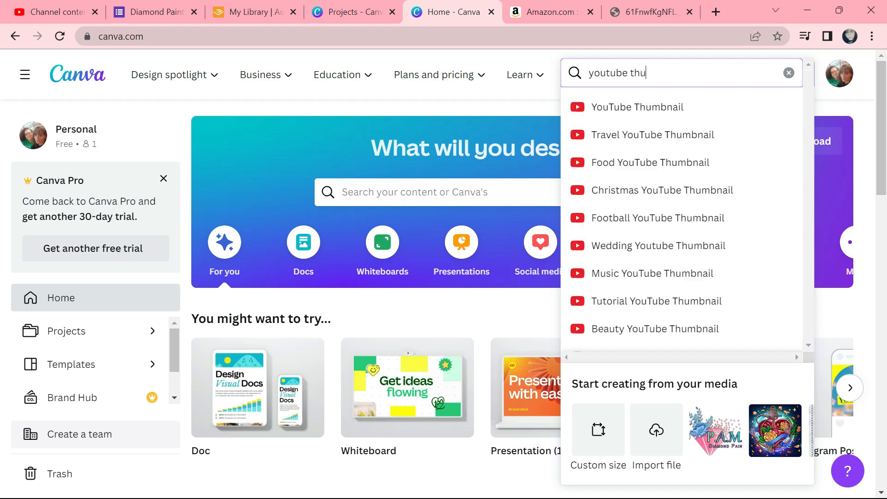
{"action": "left_click", "coordinate": [656, 105]}
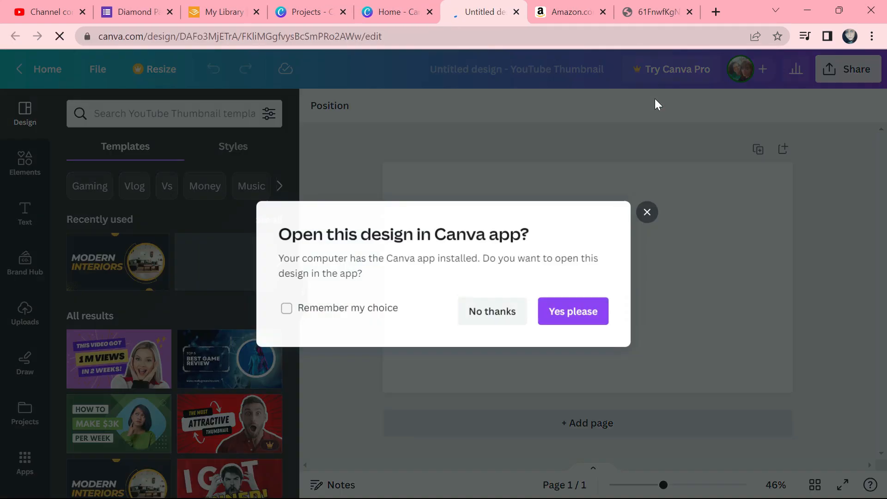
{"action": "left_click", "coordinate": [476, 313]}
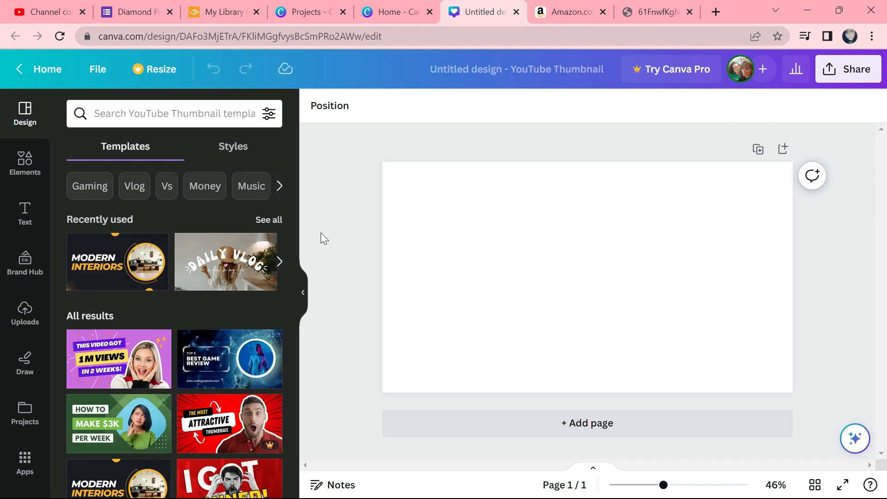
- Apply the purple "I Did Not Expect This" reaction video template to the blank thumbnail page
{"action": "scroll", "coordinate": [291, 218], "scroll_direction": "down", "scroll_amount": 3}
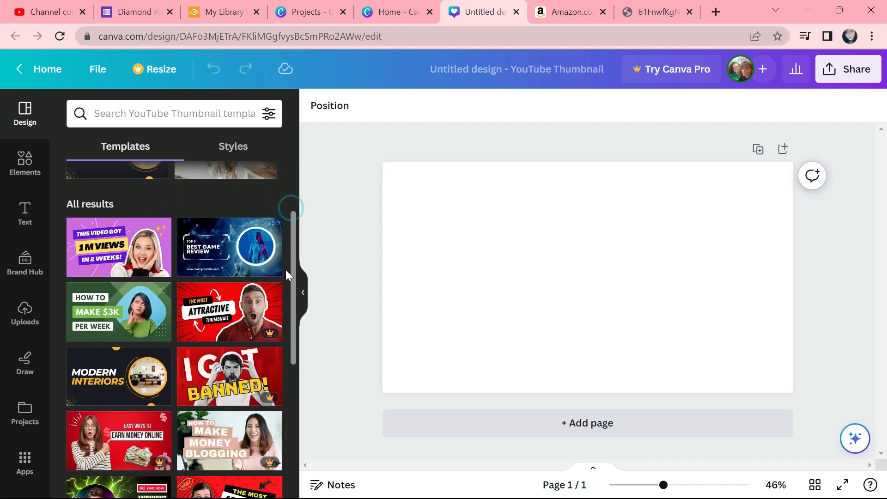
{"action": "scroll", "coordinate": [286, 275], "scroll_direction": "down", "scroll_amount": 6}
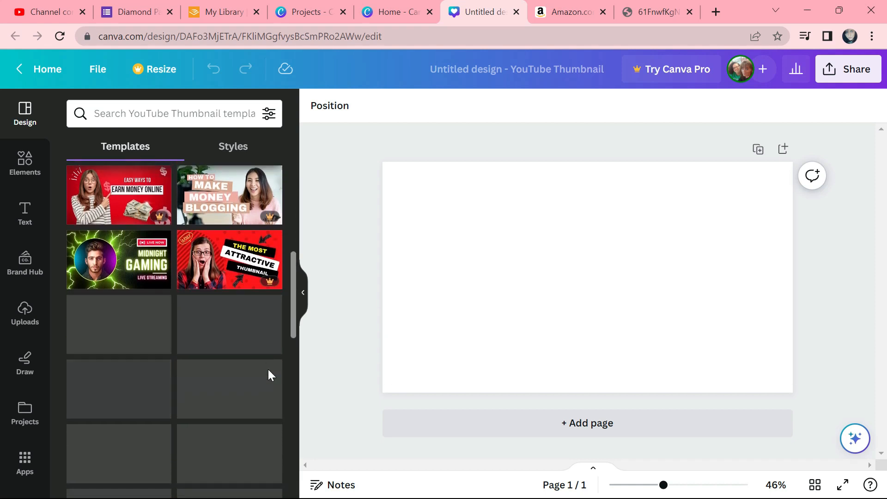
{"action": "scroll", "coordinate": [267, 377], "scroll_direction": "down", "scroll_amount": 4}
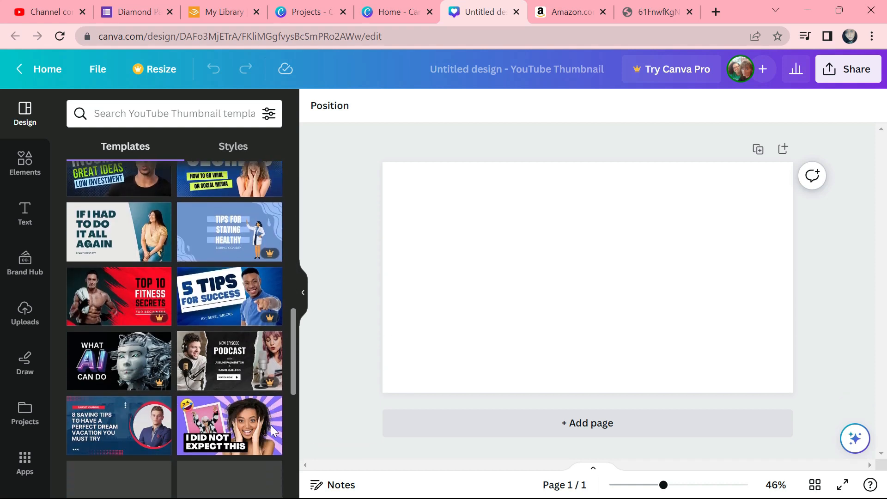
{"action": "scroll", "coordinate": [273, 444], "scroll_direction": "down", "scroll_amount": 3}
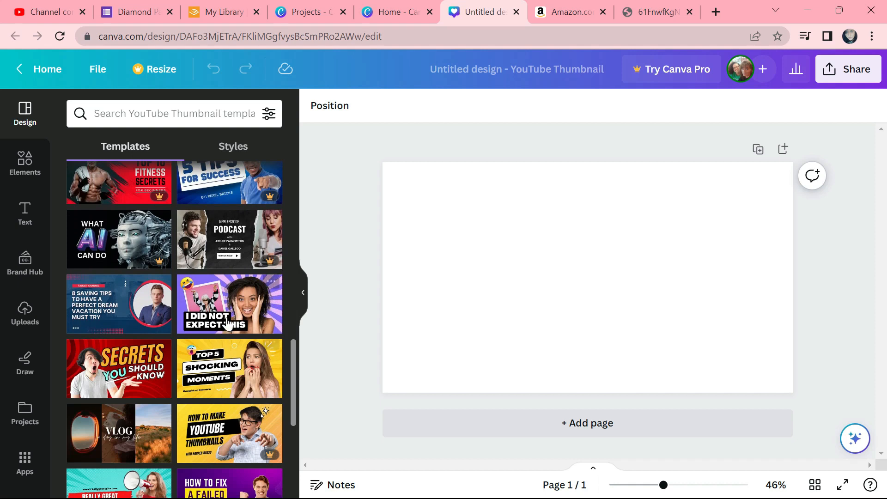
{"action": "left_click_drag", "start_coordinate": [226, 324], "coordinate": [439, 263]}
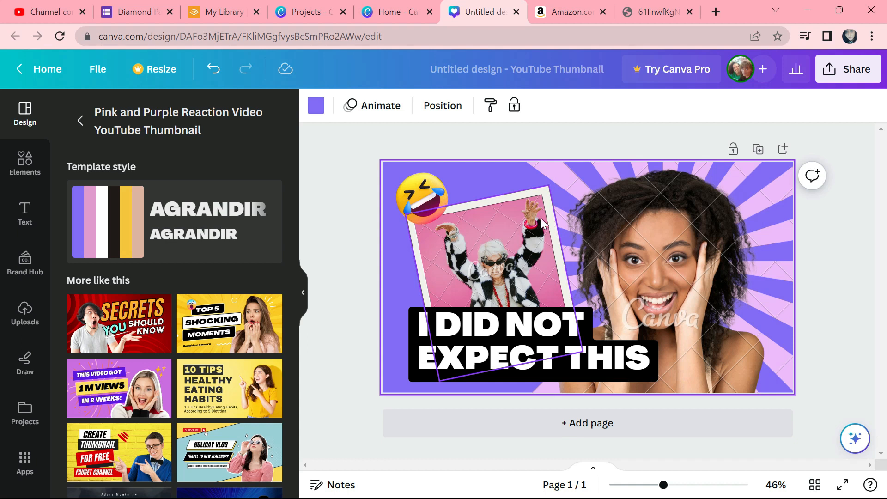
- Try the uploaded Aloha cat picture as the large photo and the underwater girl painting as the framed photo, and undo both replacements
{"action": "left_click", "coordinate": [19, 313]}
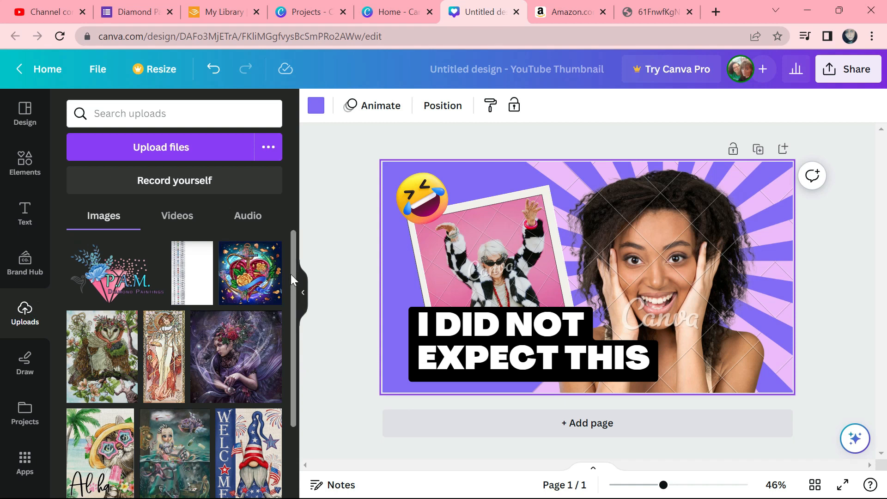
{"action": "scroll", "coordinate": [291, 277], "scroll_direction": "down", "scroll_amount": 1}
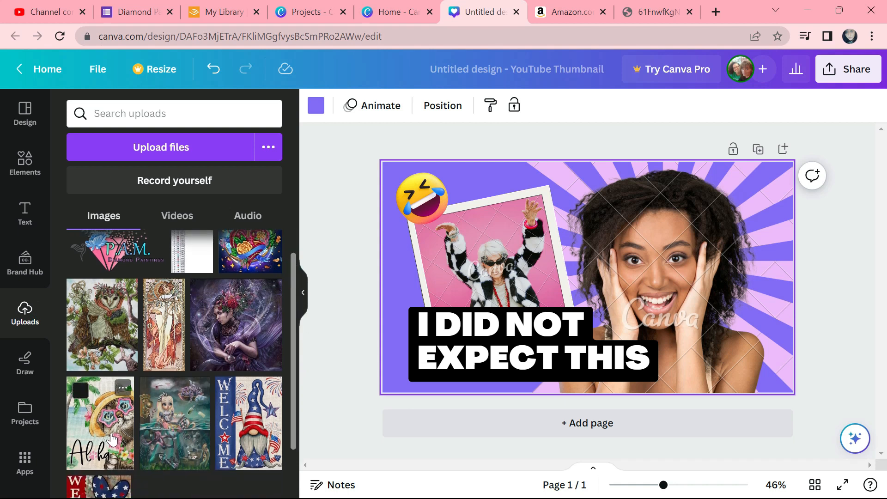
{"action": "left_click_drag", "start_coordinate": [111, 440], "coordinate": [617, 281]}
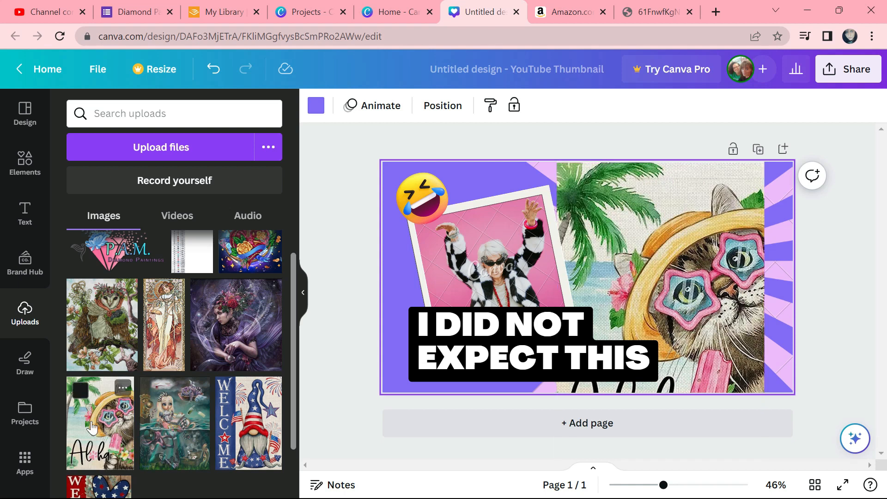
{"action": "left_click_drag", "start_coordinate": [189, 460], "coordinate": [508, 266]}
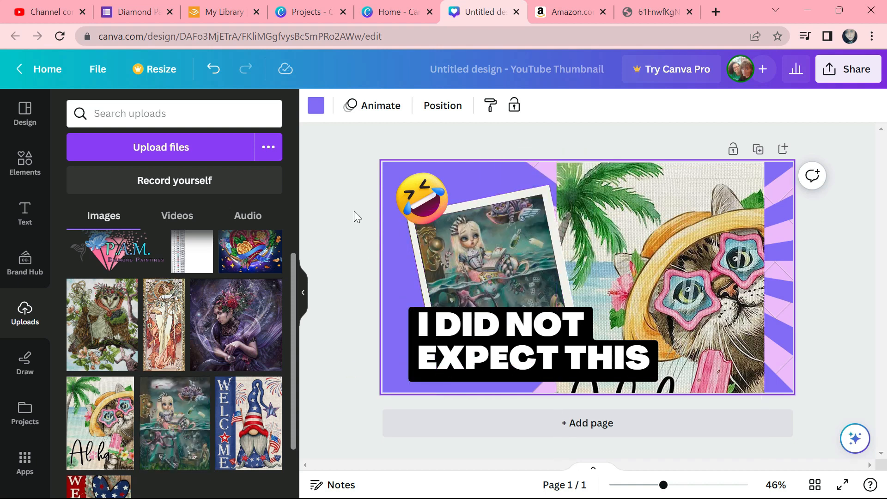
{"action": "left_click", "coordinate": [211, 69]}
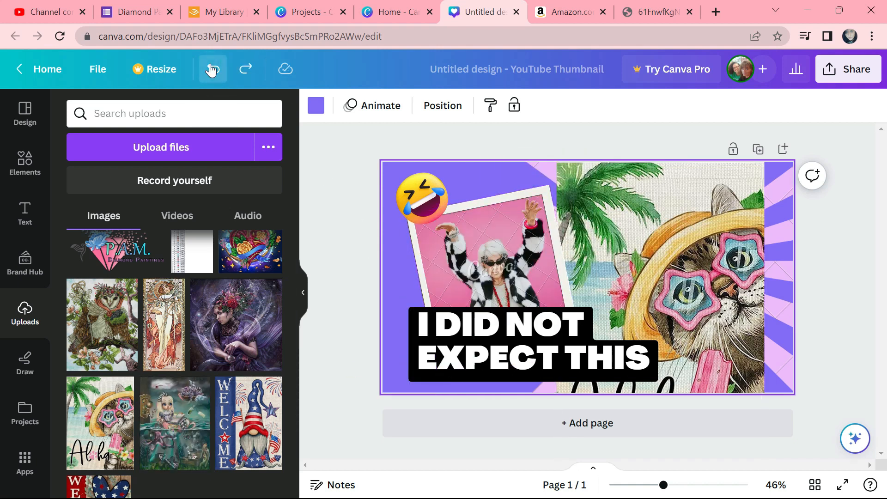
{"action": "left_click", "coordinate": [213, 69]}
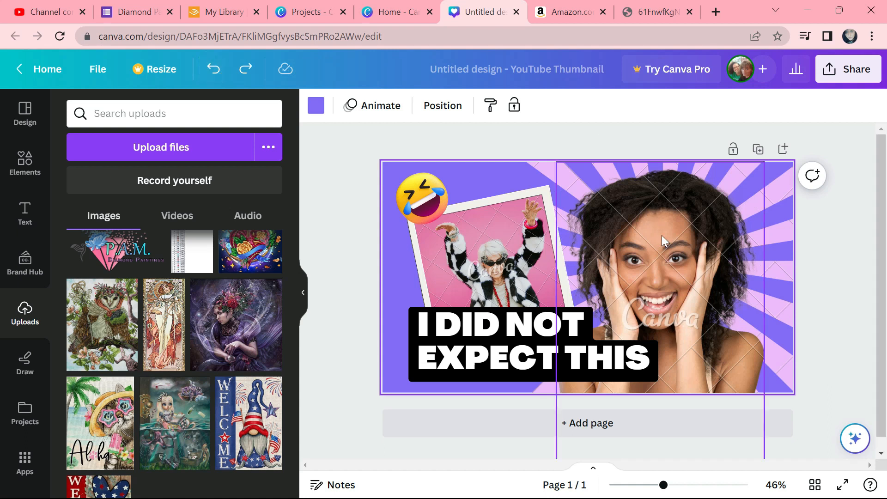
- Replace the large photo of the woman with the uploaded Aloha cat picture and remove the cat picture's background with BG Remover
{"action": "left_click_drag", "start_coordinate": [91, 426], "coordinate": [638, 300]}
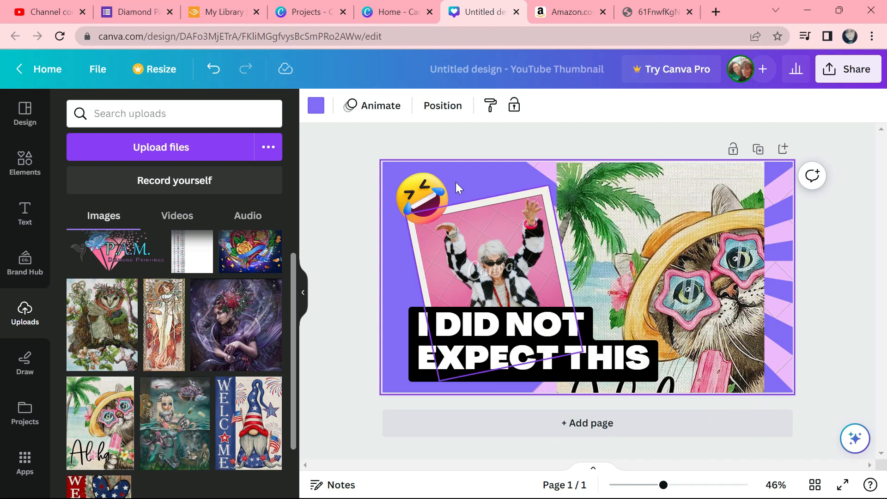
{"action": "left_click", "coordinate": [659, 270]}
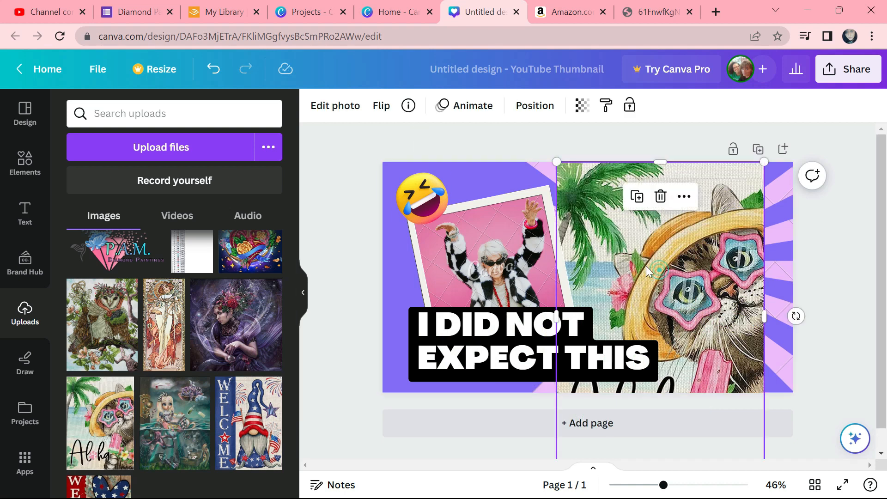
{"action": "left_click", "coordinate": [333, 105]}
{"action": "left_click", "coordinate": [333, 106]}
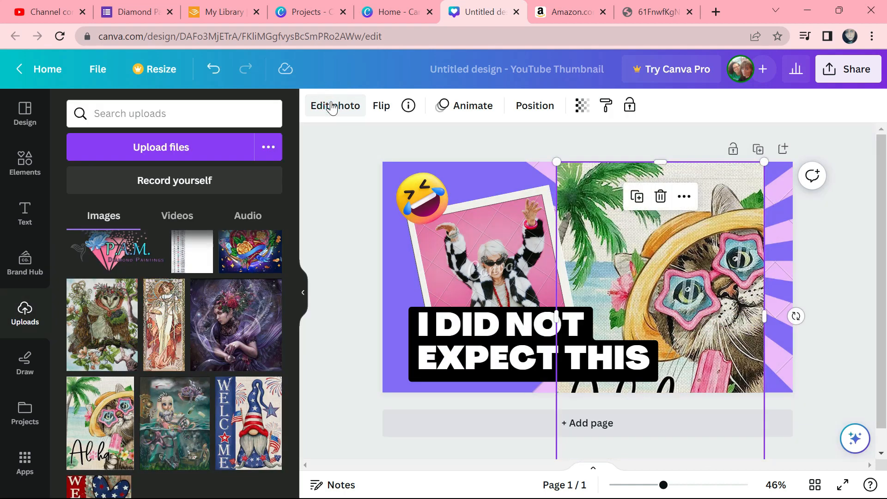
{"action": "left_click", "coordinate": [332, 106]}
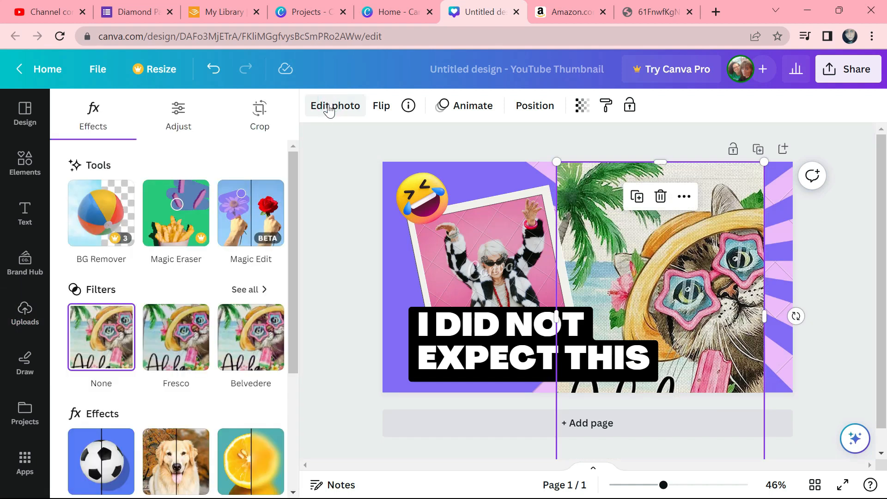
{"action": "mouse_move", "coordinate": [121, 223]}
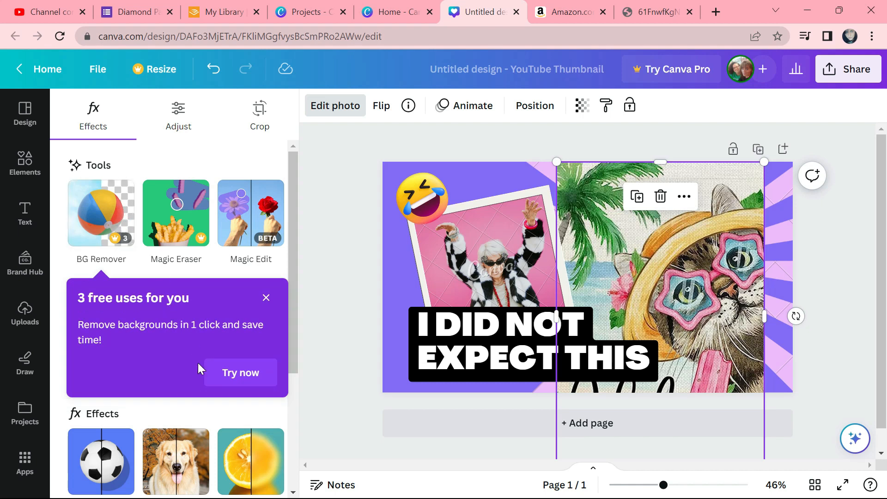
{"action": "left_click", "coordinate": [248, 381]}
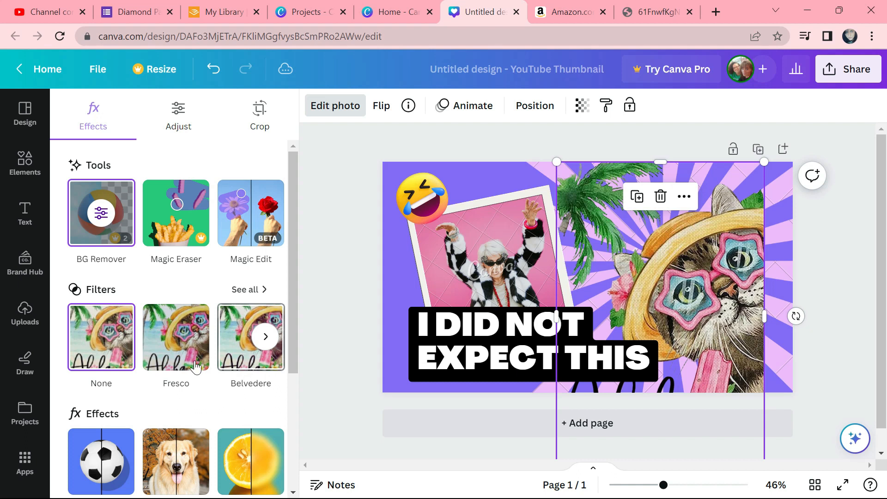
- Move the cat picture across until it is flush with the thumbnail's right edge
{"action": "left_click_drag", "start_coordinate": [665, 292], "coordinate": [687, 287]}
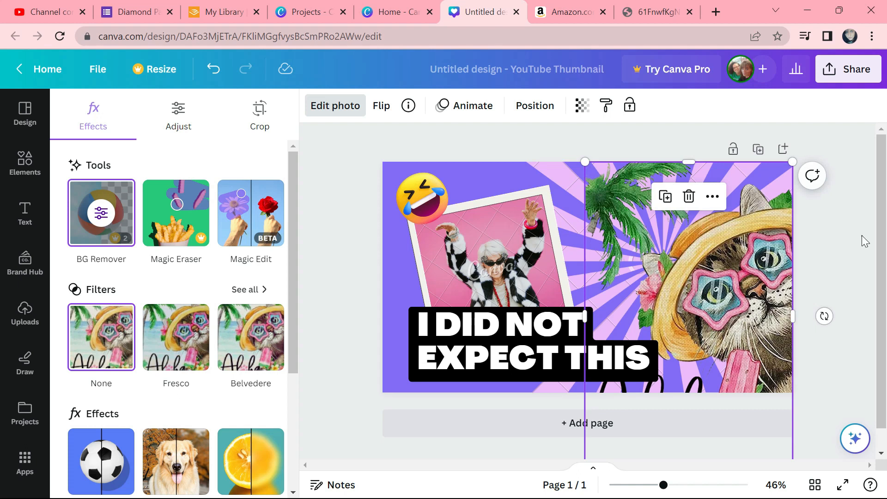
{"action": "left_click", "coordinate": [864, 236]}
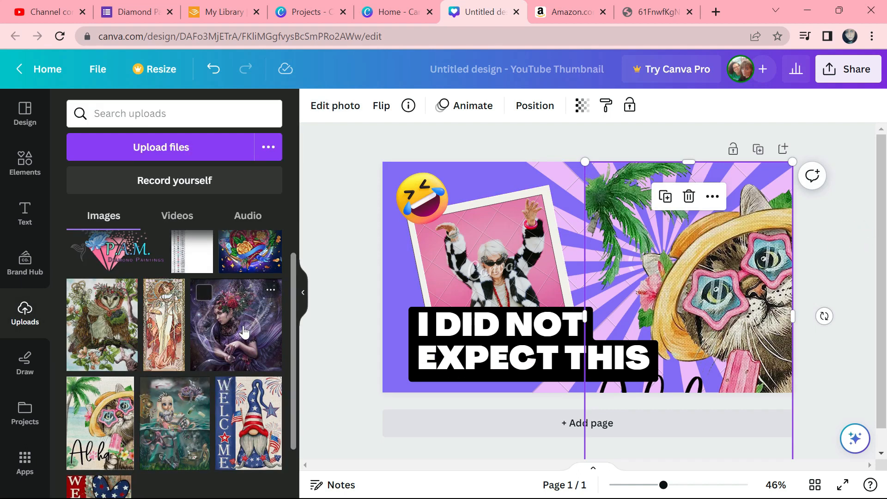
- Fill the tilted photo frame with the uploaded painting of the woman in purple and add a second page to the design
{"action": "left_click_drag", "start_coordinate": [244, 332], "coordinate": [461, 269]}
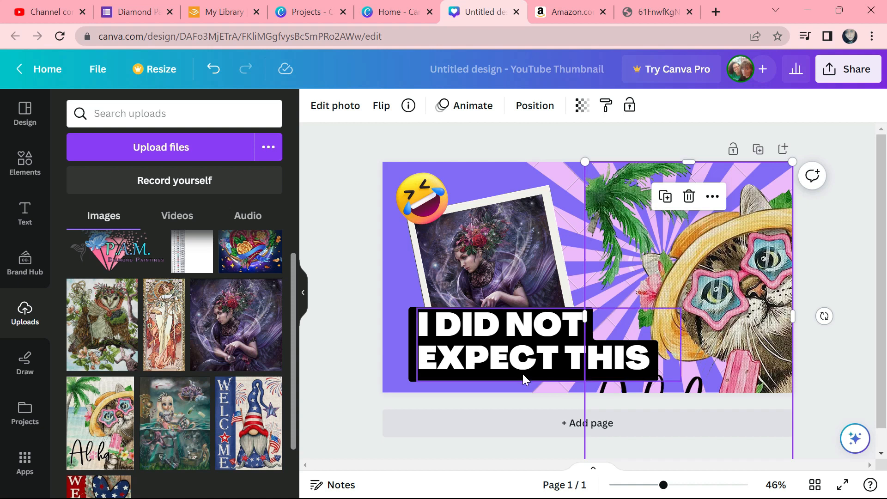
{"action": "left_click", "coordinate": [525, 357]}
{"action": "left_click", "coordinate": [525, 357]}
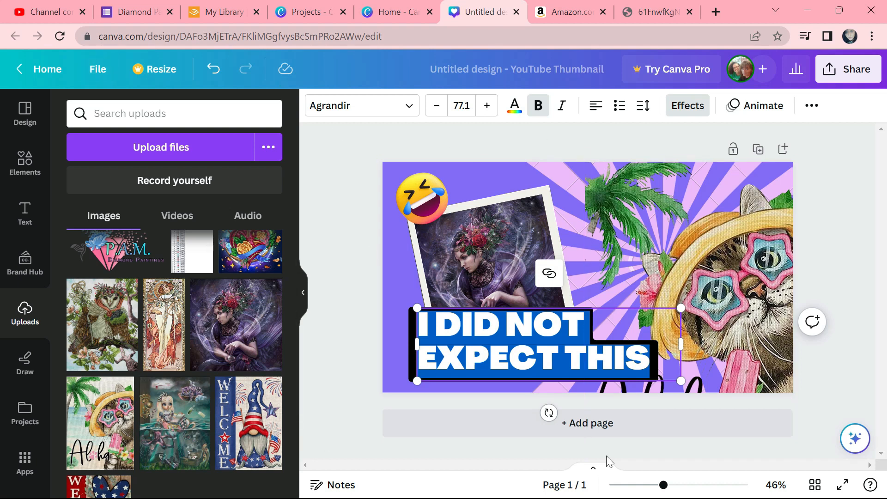
{"action": "left_click", "coordinate": [585, 432]}
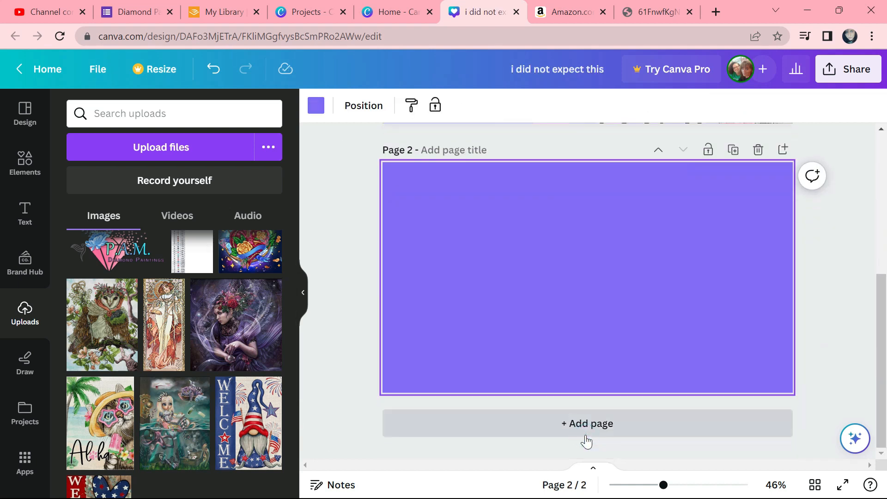
{"action": "left_click", "coordinate": [336, 269]}
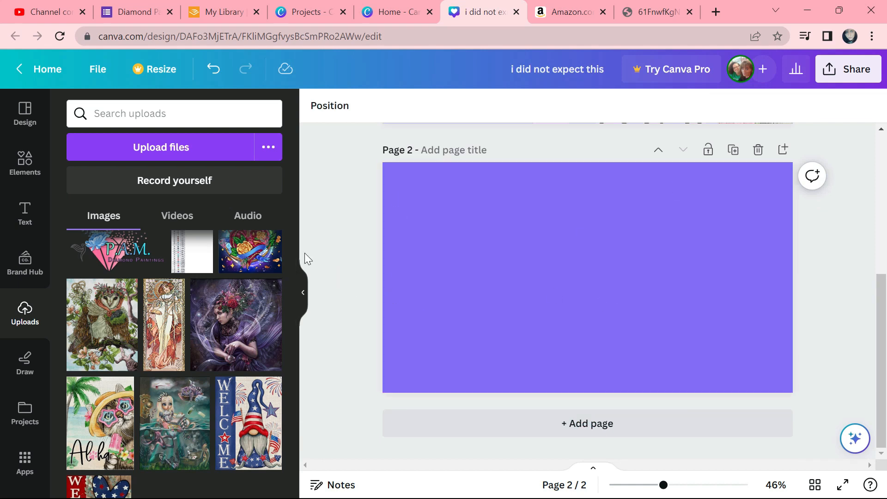
- Close this design and open a new blank YouTube thumbnail, declining to open it in the desktop app
{"action": "left_click", "coordinate": [514, 12]}
{"action": "left_click", "coordinate": [745, 113]}
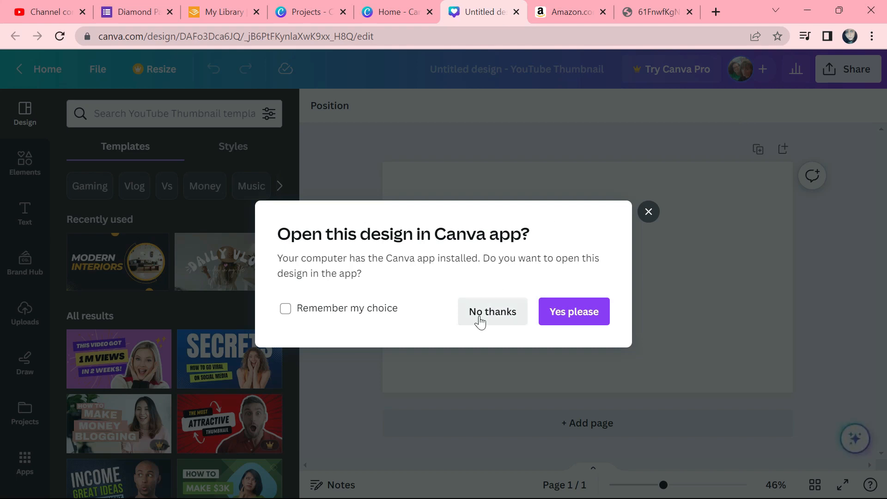
{"action": "left_click", "coordinate": [486, 310]}
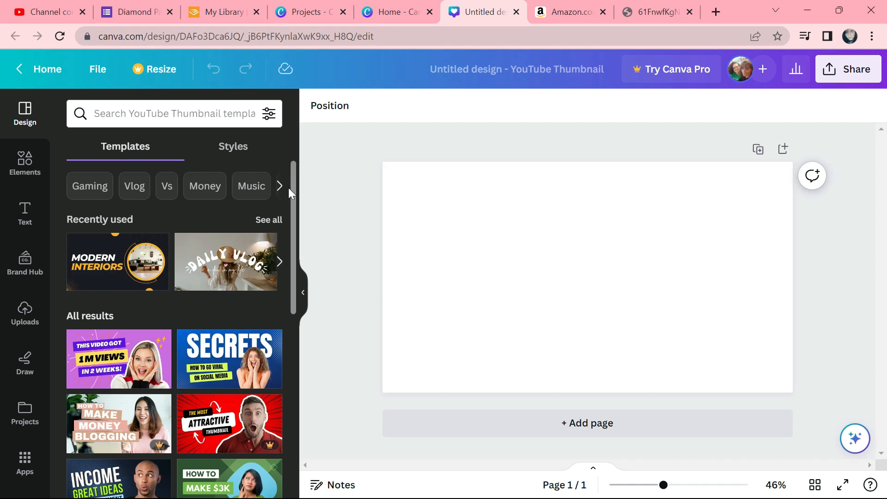
- Fill the blank thumbnail with a grid that has one large cell beside a column of three small cells
{"action": "left_click_drag", "start_coordinate": [293, 188], "coordinate": [292, 246]}
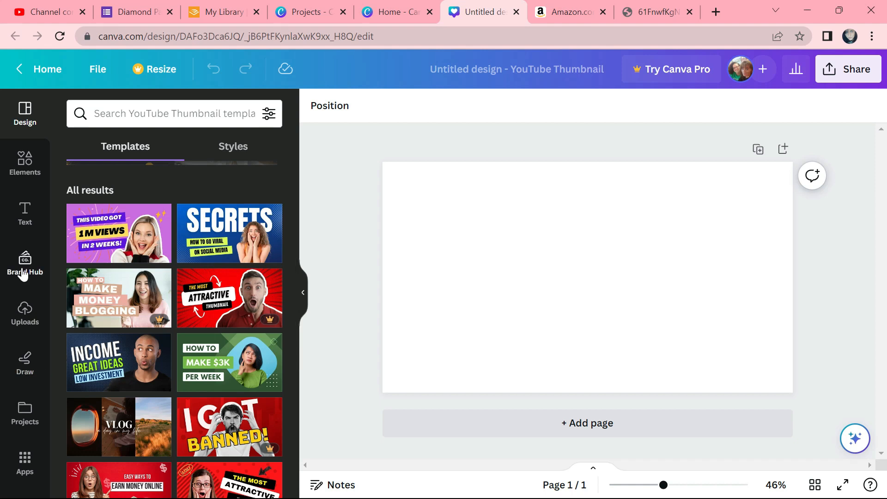
{"action": "left_click", "coordinate": [26, 180]}
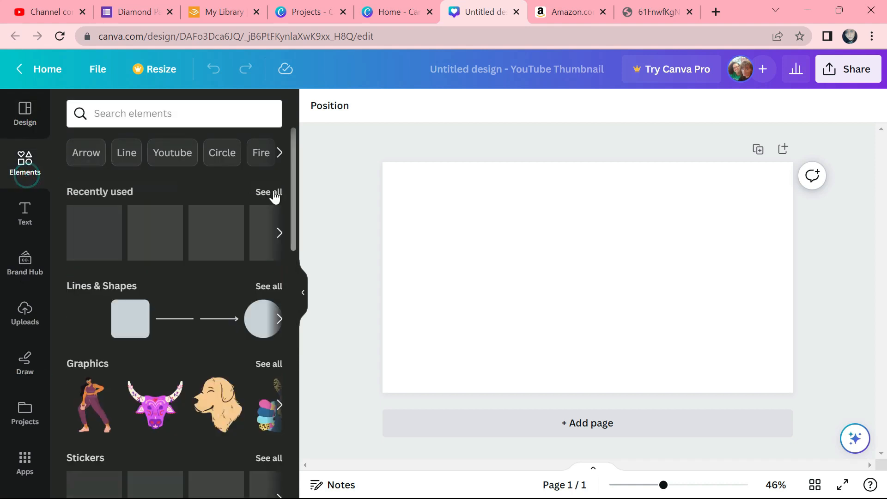
{"action": "left_click_drag", "start_coordinate": [295, 176], "coordinate": [304, 437]}
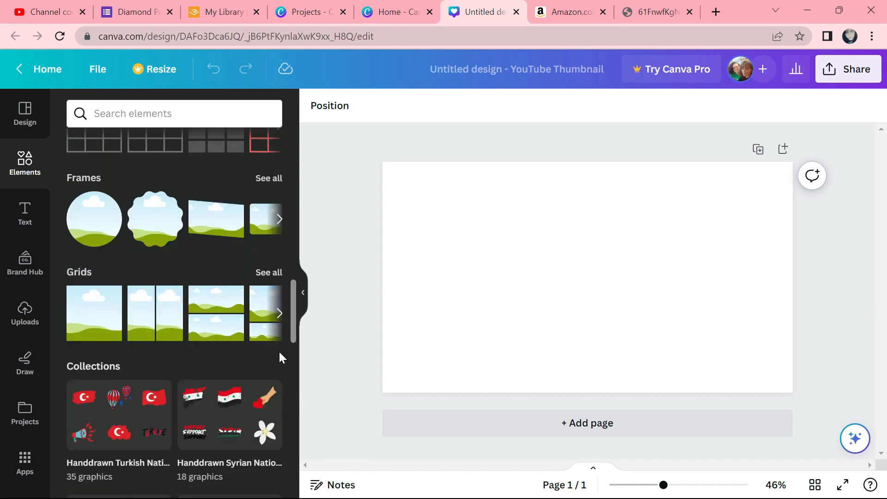
{"action": "left_click", "coordinate": [270, 274]}
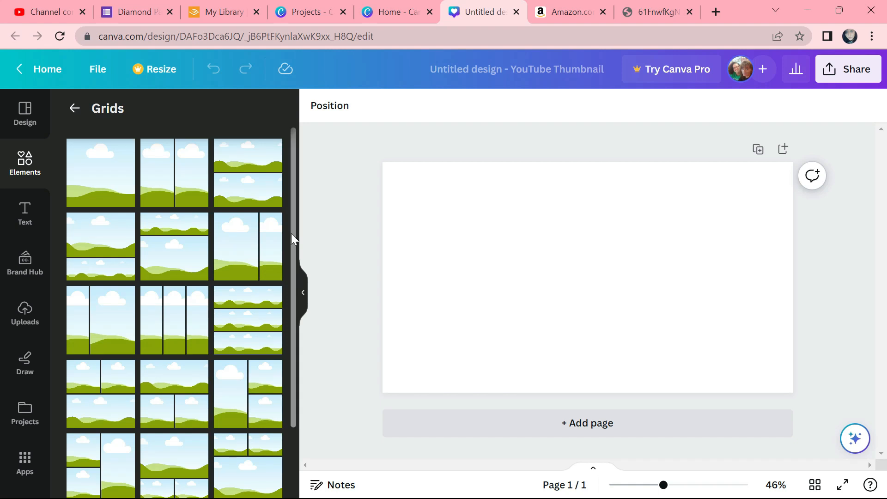
{"action": "left_click_drag", "start_coordinate": [293, 234], "coordinate": [295, 459]}
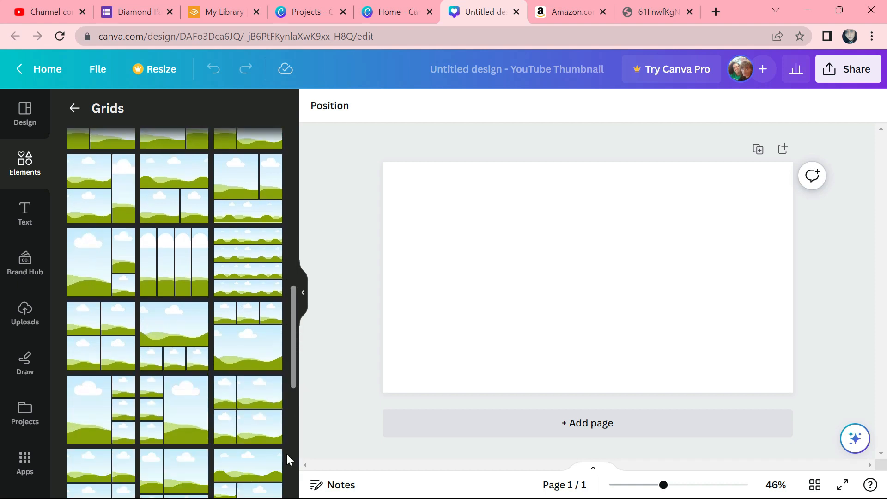
{"action": "left_click_drag", "start_coordinate": [88, 413], "coordinate": [418, 296]}
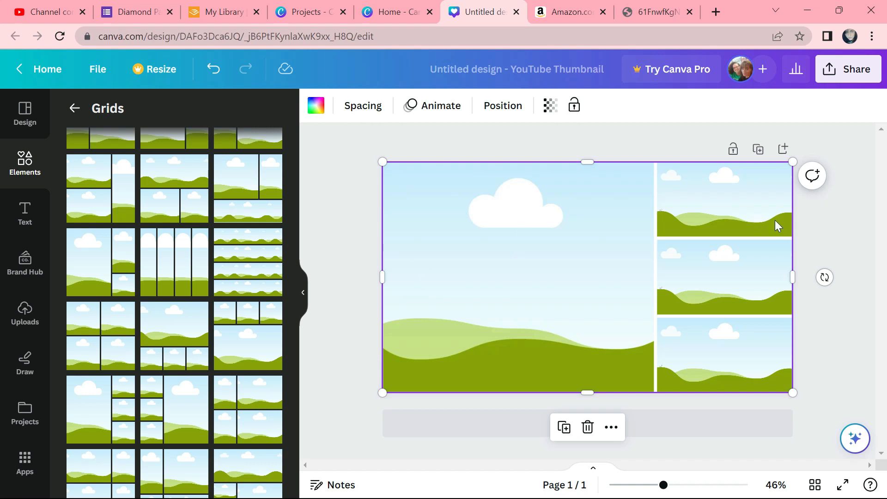
{"action": "left_click", "coordinate": [349, 332]}
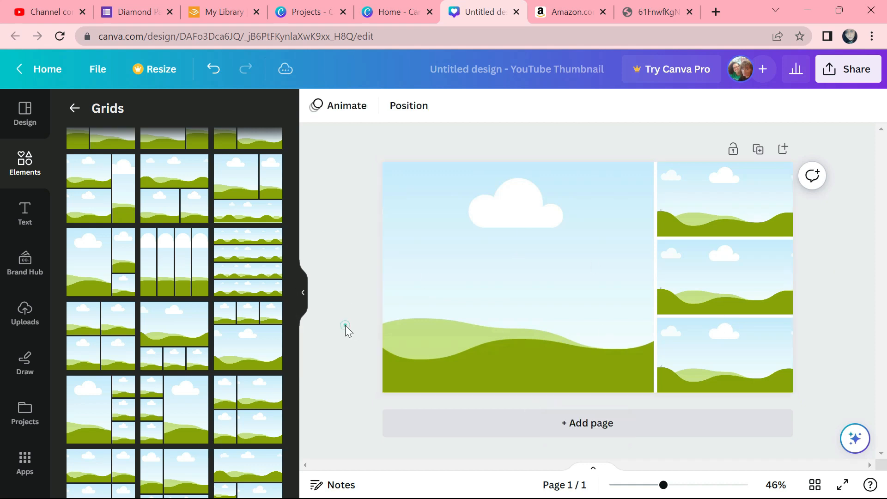
- Place the heart and anchor painting in the large cell and the owl painting in the middle small cell, repositioned to show the owl's face
{"action": "left_click", "coordinate": [18, 313]}
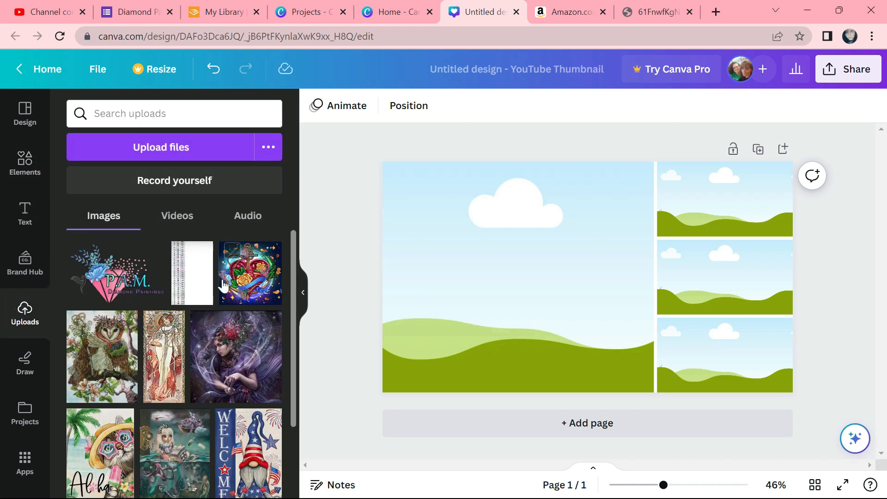
{"action": "left_click_drag", "start_coordinate": [251, 275], "coordinate": [426, 320]}
{"action": "left_click_drag", "start_coordinate": [102, 351], "coordinate": [732, 279]}
{"action": "double_click", "coordinate": [759, 249]}
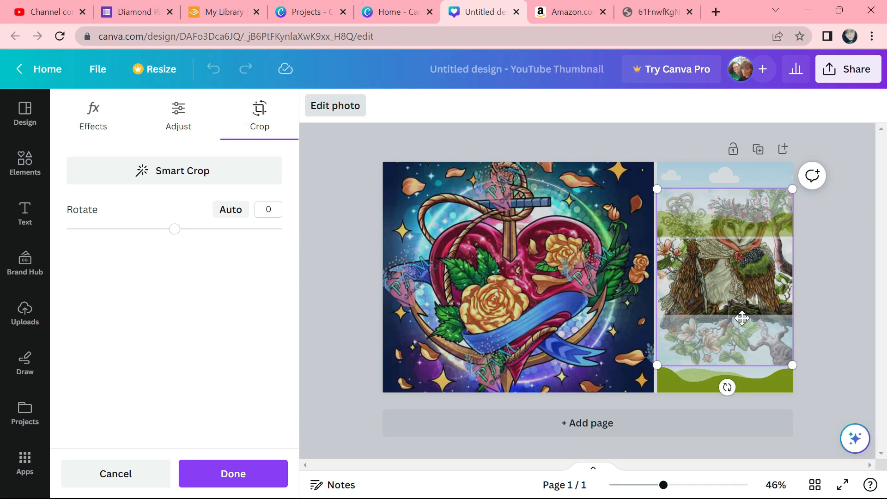
{"action": "left_click_drag", "start_coordinate": [748, 330], "coordinate": [756, 379]}
{"action": "left_click", "coordinate": [838, 295]}
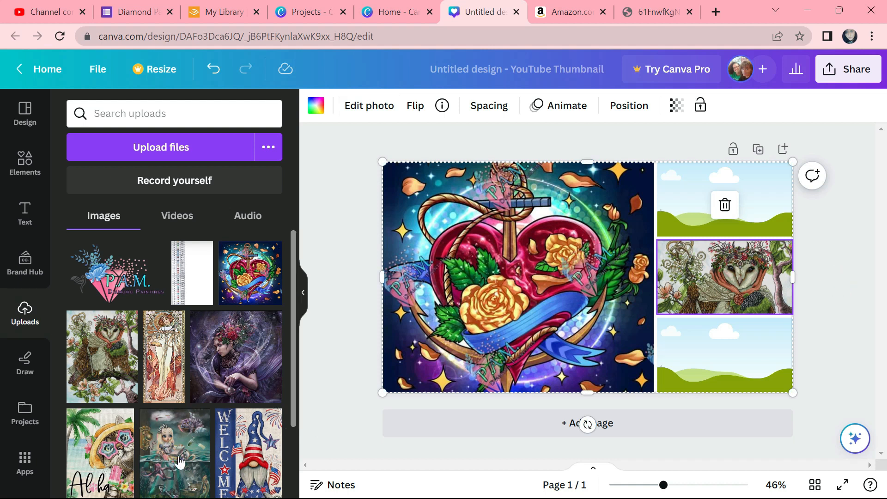
- Place the woman in purple in the bottom small cell and the Art Nouveau woman in the top one, repositioned to show her face
{"action": "left_click_drag", "start_coordinate": [236, 356], "coordinate": [659, 377]}
{"action": "scroll", "coordinate": [296, 377], "scroll_direction": "down", "scroll_amount": 2}
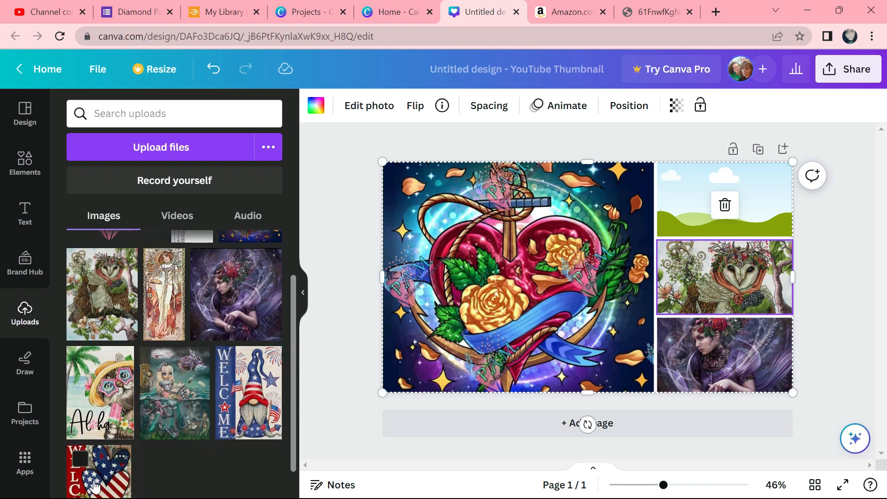
{"action": "left_click_drag", "start_coordinate": [165, 268], "coordinate": [728, 225]}
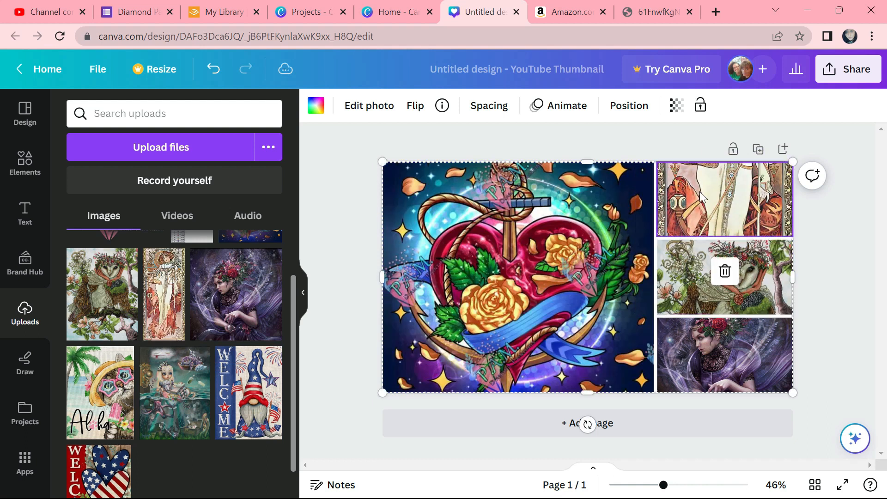
{"action": "double_click", "coordinate": [700, 191]}
{"action": "left_click_drag", "start_coordinate": [772, 135], "coordinate": [795, 263]}
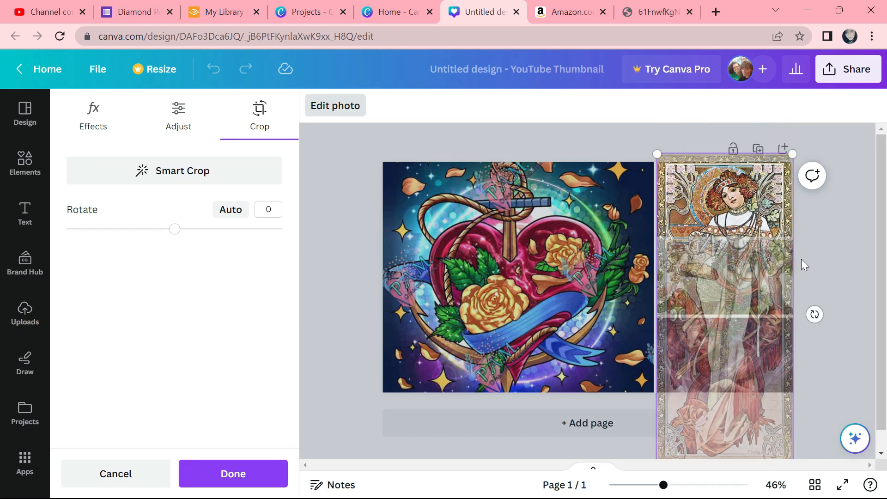
{"action": "left_click", "coordinate": [845, 245]}
{"action": "left_click", "coordinate": [845, 245]}
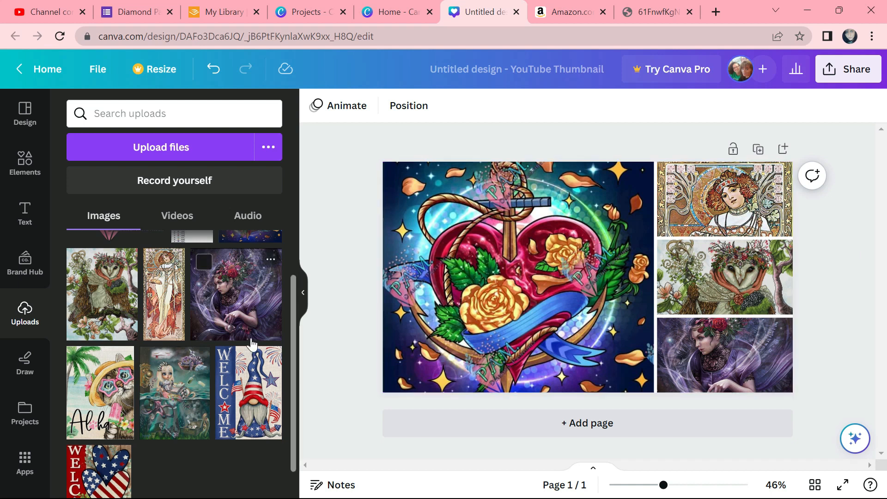
- Add the turquoise "just breathe" text combination over the image grid
{"action": "left_click", "coordinate": [17, 226]}
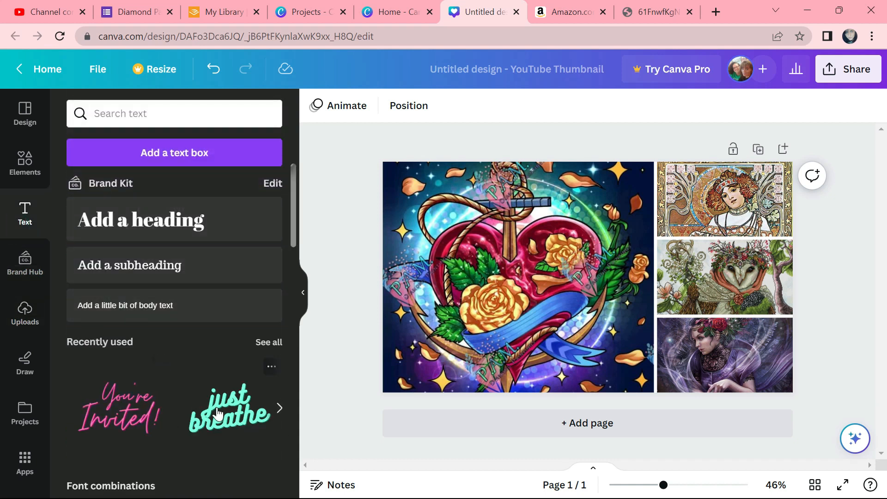
{"action": "left_click", "coordinate": [218, 413]}
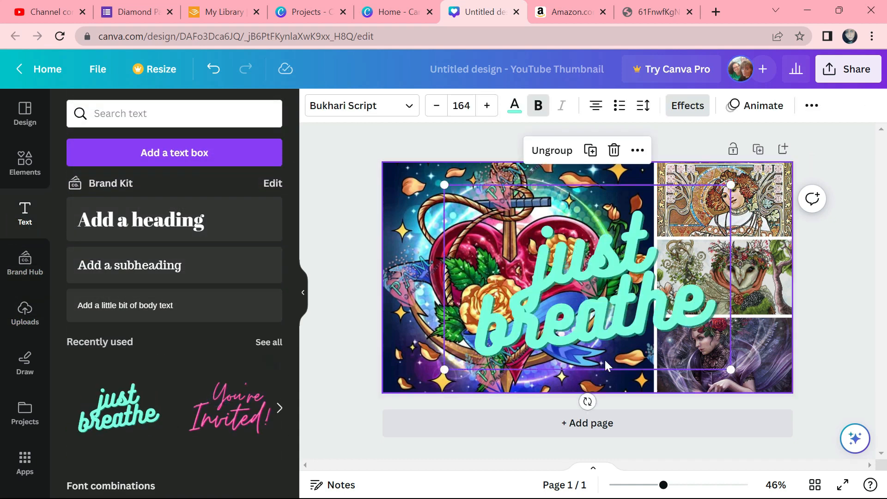
{"action": "left_click", "coordinate": [695, 302]}
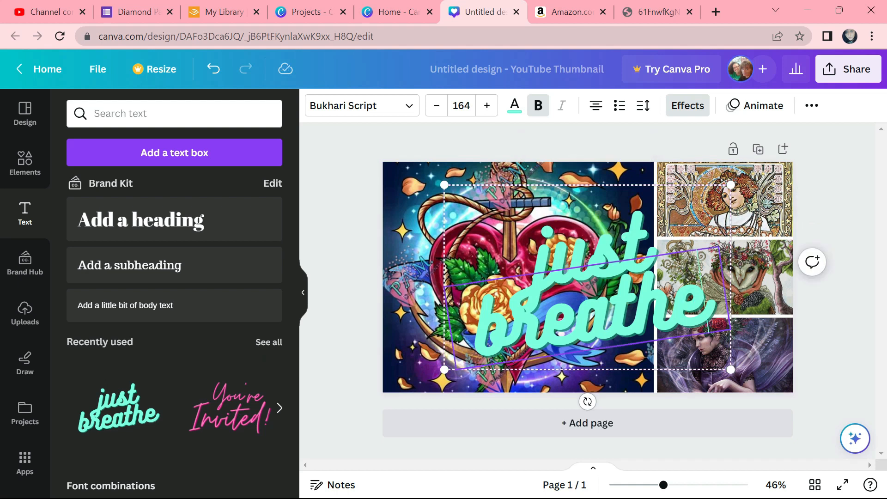
- Delete the heart and anchor painting from the large cell and undo the deletion
{"action": "left_click", "coordinate": [434, 331]}
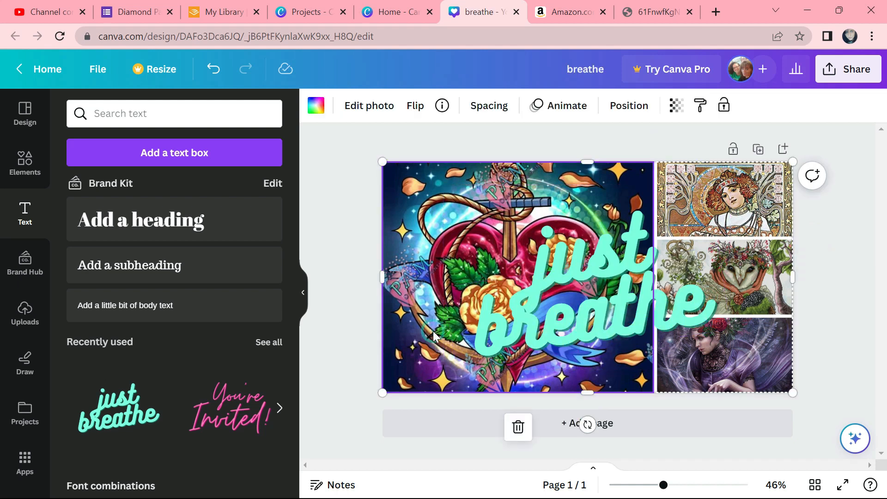
{"action": "key", "text": "Delete"}
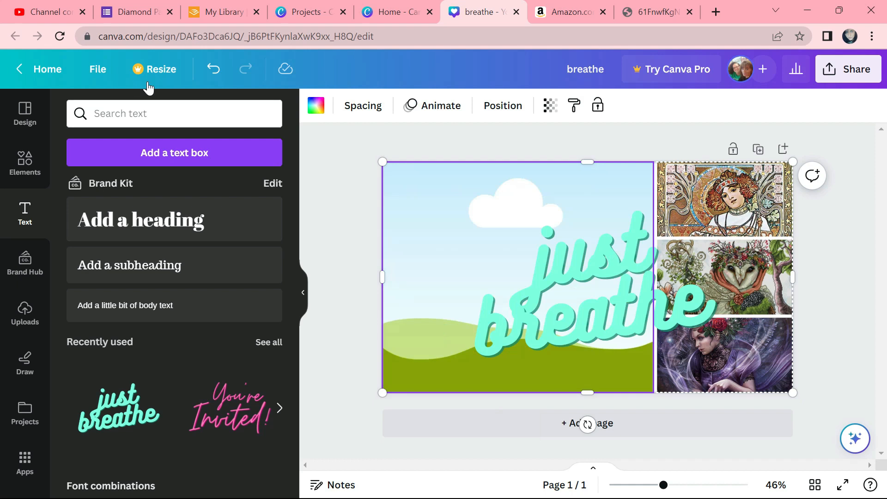
{"action": "left_click", "coordinate": [209, 69]}
- Replace the word "breathe" in the turquoise text with "Banner"
{"action": "left_click", "coordinate": [518, 214]}
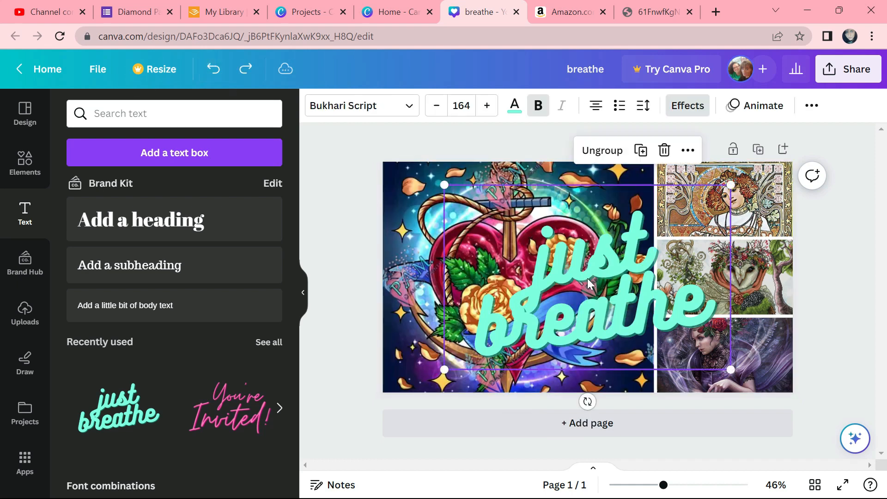
{"action": "left_click", "coordinate": [587, 279]}
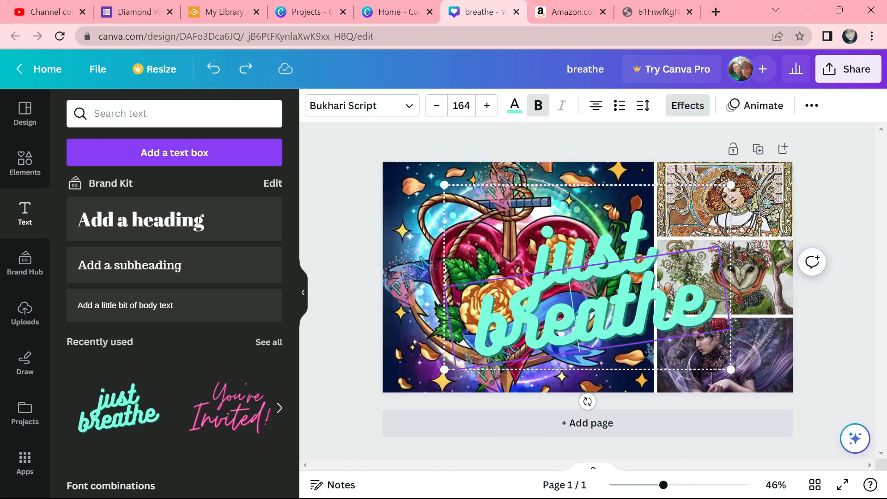
{"action": "left_click_drag", "start_coordinate": [708, 291], "coordinate": [472, 325]}
{"action": "type", "text": "Banner"}
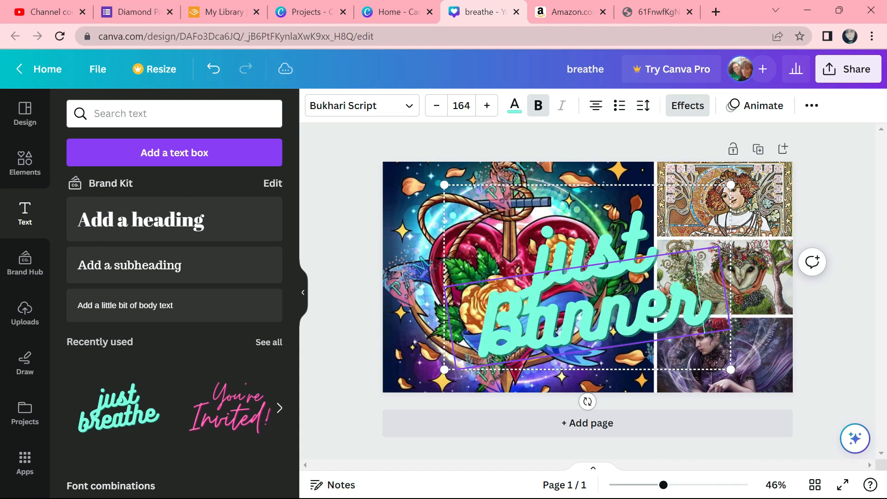
- Replace the word "just" in the turquoise text with "YouTube"
{"action": "left_click", "coordinate": [554, 254]}
{"action": "left_click", "coordinate": [554, 254]}
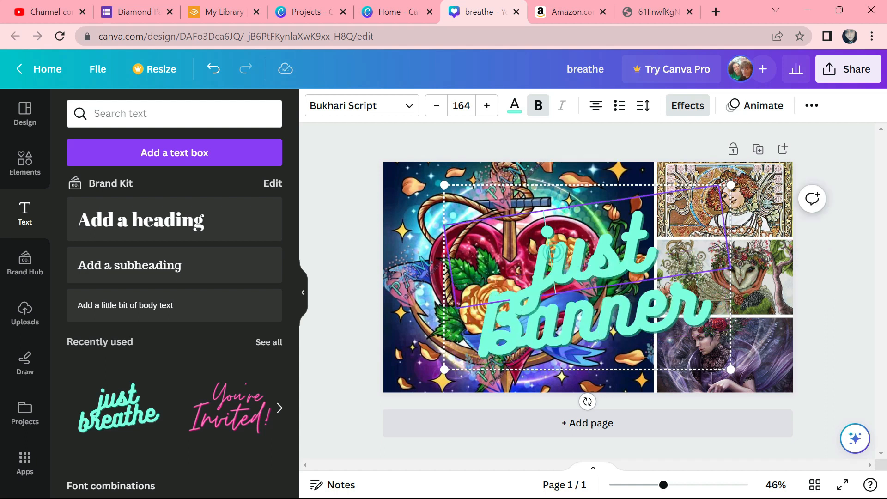
{"action": "double_click", "coordinate": [539, 262]}
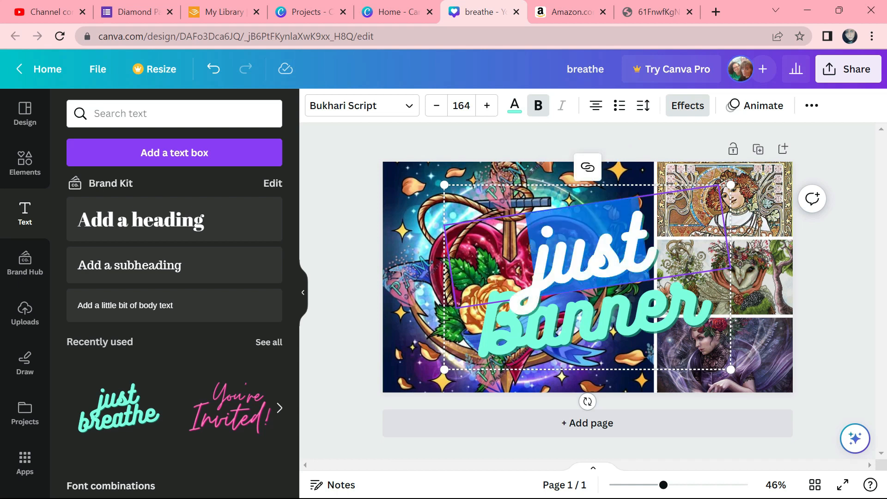
{"action": "type", "text": "youTube"}
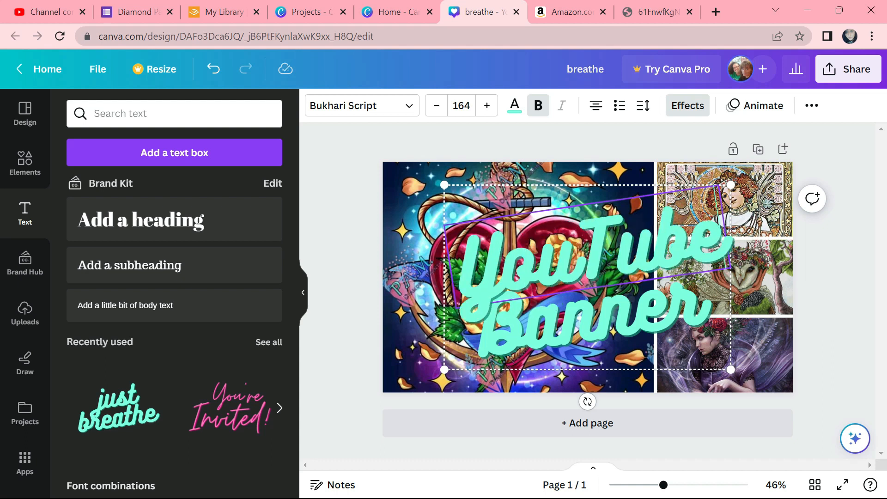
- Replace the word "Banner" in the turquoise text with "Thumbnail" and reselect the text
{"action": "left_click", "coordinate": [535, 314]}
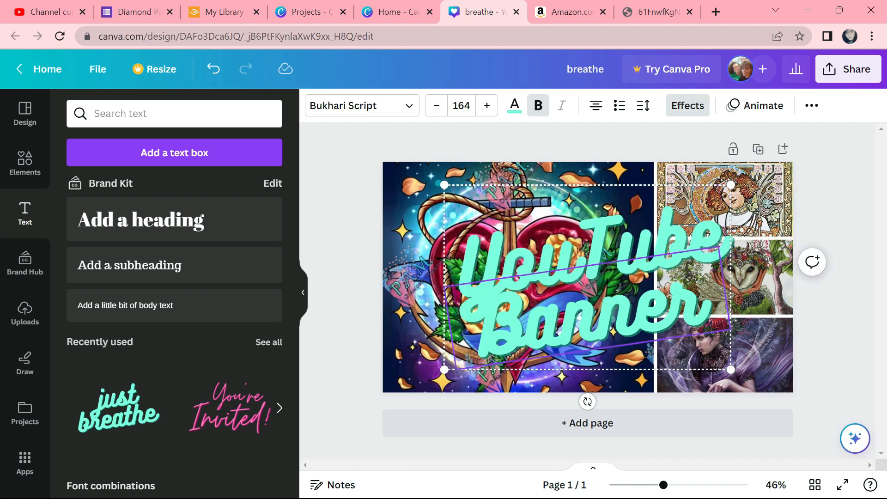
{"action": "double_click", "coordinate": [535, 313]}
{"action": "type", "text": "Thumb"}
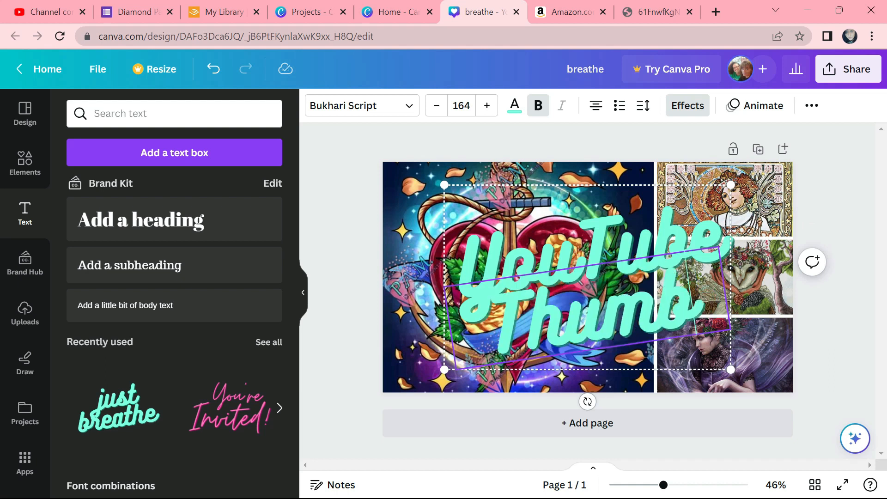
{"action": "type", "text": "nail"}
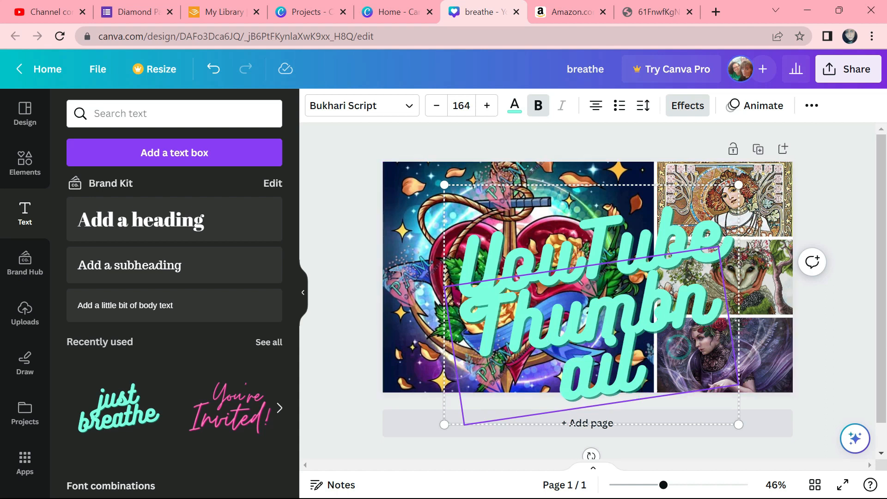
{"action": "left_click", "coordinate": [836, 318]}
{"action": "left_click", "coordinate": [705, 309]}
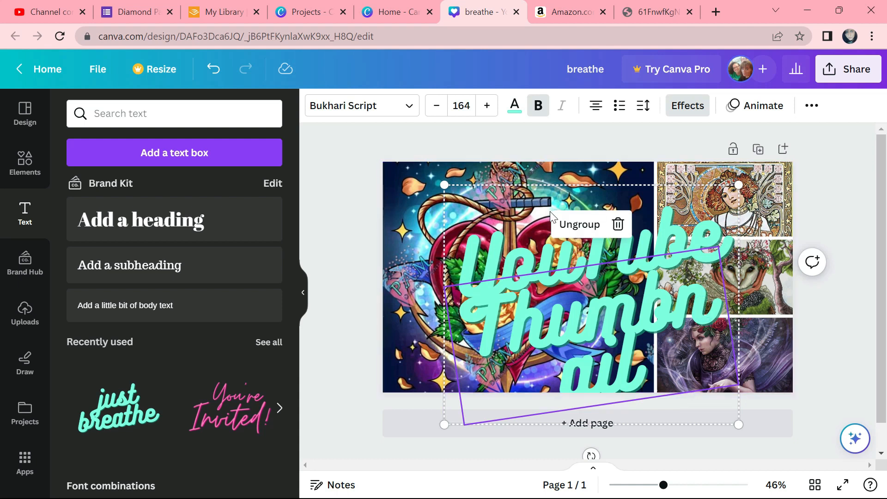
- Scale the "YouTube Thumbnail" title down to font size 149 and ungroup its two words
{"action": "left_click_drag", "start_coordinate": [739, 183], "coordinate": [705, 200]}
{"action": "left_click", "coordinate": [572, 238]}
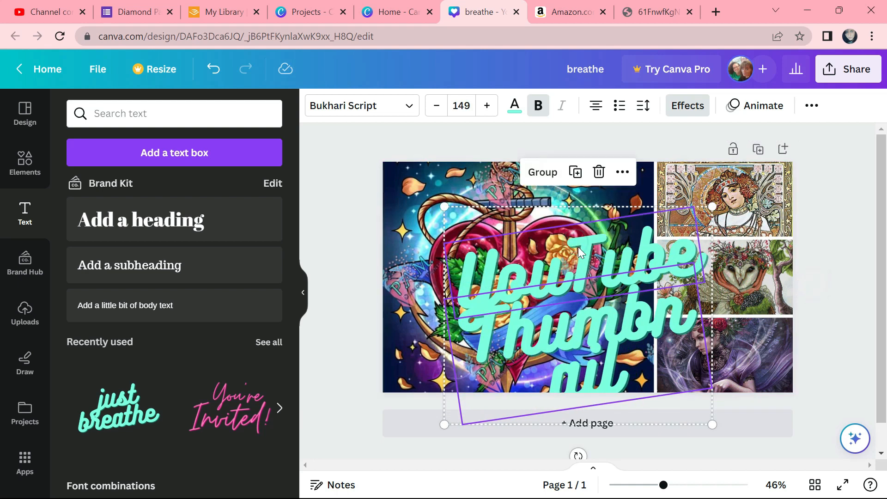
{"action": "left_click", "coordinate": [814, 307]}
- Widen the "Thumbnail" text box until the word fits on one line, and shift it to the right
{"action": "left_click", "coordinate": [619, 330]}
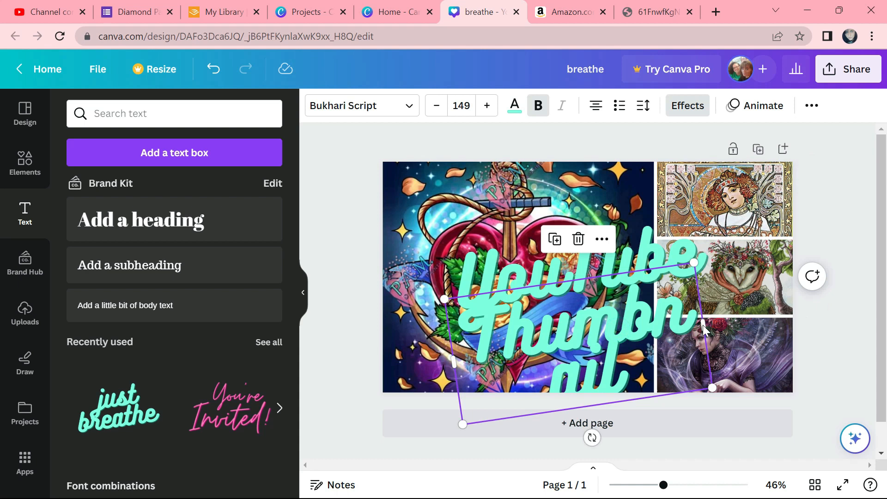
{"action": "left_click_drag", "start_coordinate": [705, 326], "coordinate": [760, 322]}
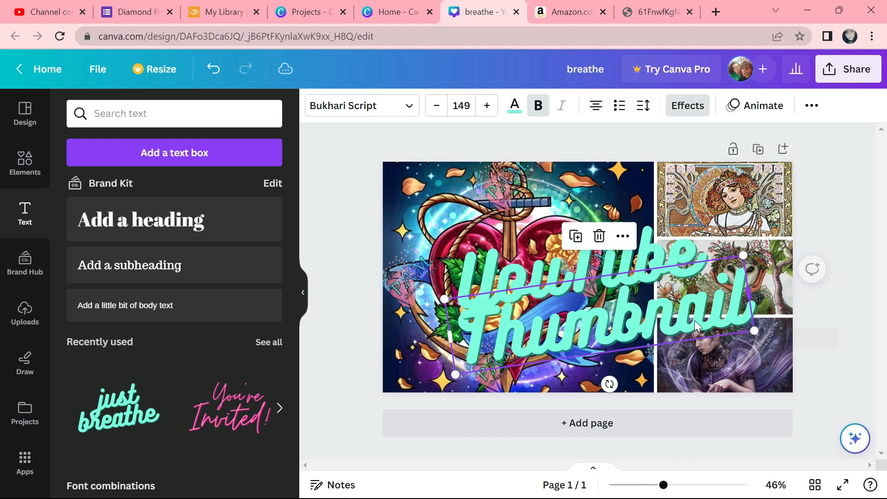
{"action": "left_click_drag", "start_coordinate": [659, 326], "coordinate": [689, 323]}
- Group the words "YouTube" and "Thumbnail" and move the group slightly up and to the left over the photo grid
{"action": "left_click_drag", "start_coordinate": [347, 251], "coordinate": [512, 343]}
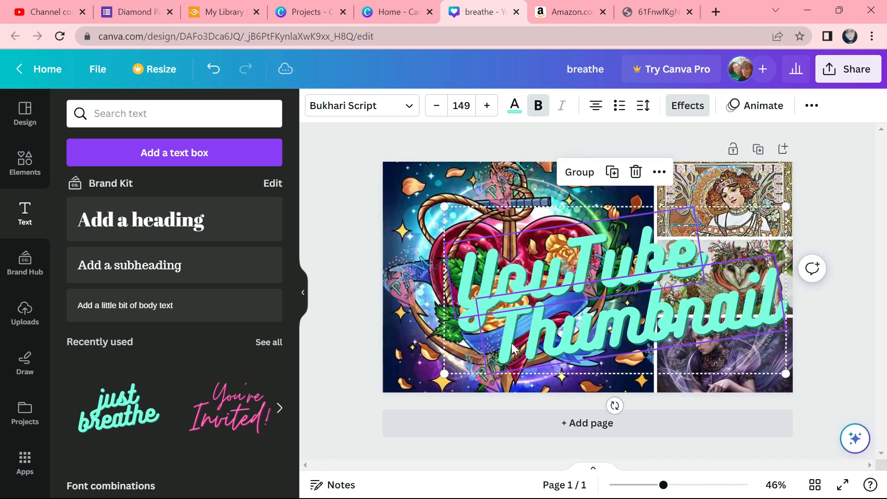
{"action": "left_click", "coordinate": [580, 180]}
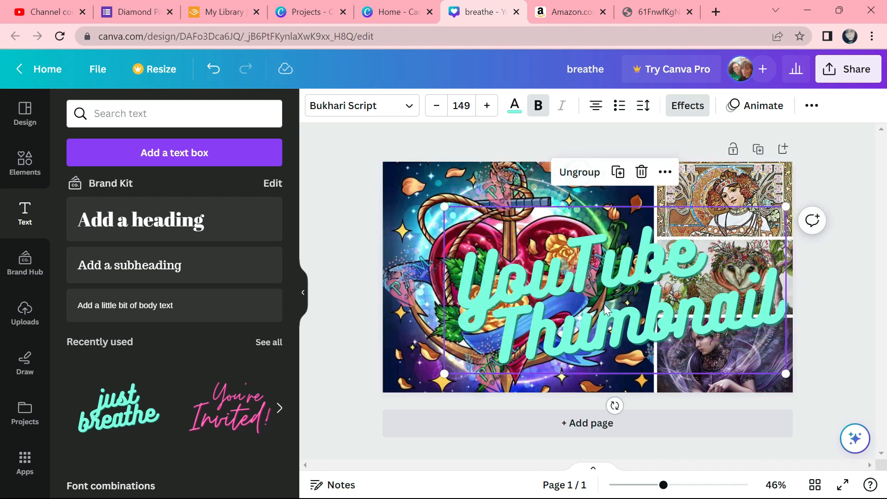
{"action": "left_click_drag", "start_coordinate": [604, 296], "coordinate": [587, 275]}
{"action": "left_click", "coordinate": [853, 201]}
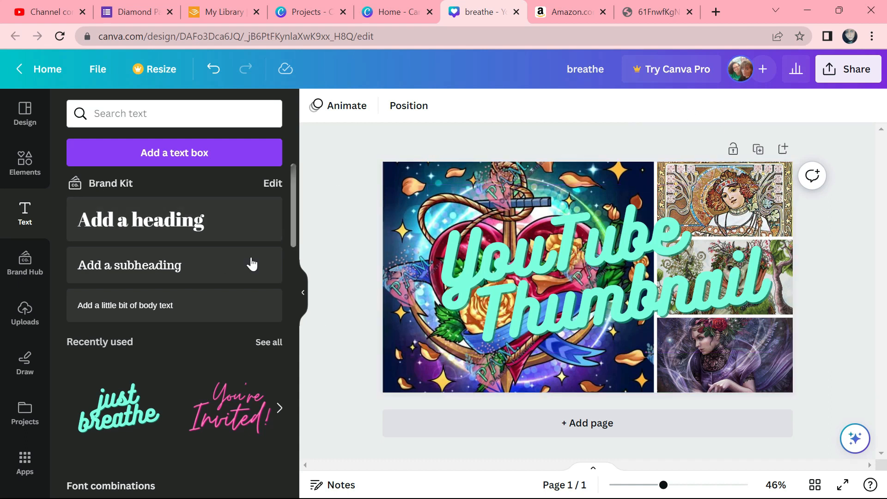
- Close the finished thumbnail design and the extra Canva home page, and switch to the Canva Projects page
{"action": "left_click_drag", "start_coordinate": [293, 185], "coordinate": [337, 6]}
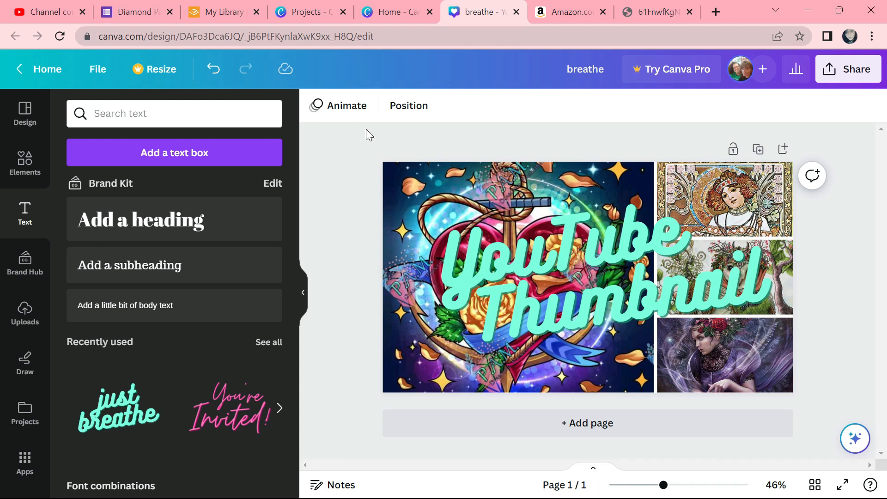
{"action": "left_click", "coordinate": [517, 12]}
{"action": "left_click", "coordinate": [431, 11]}
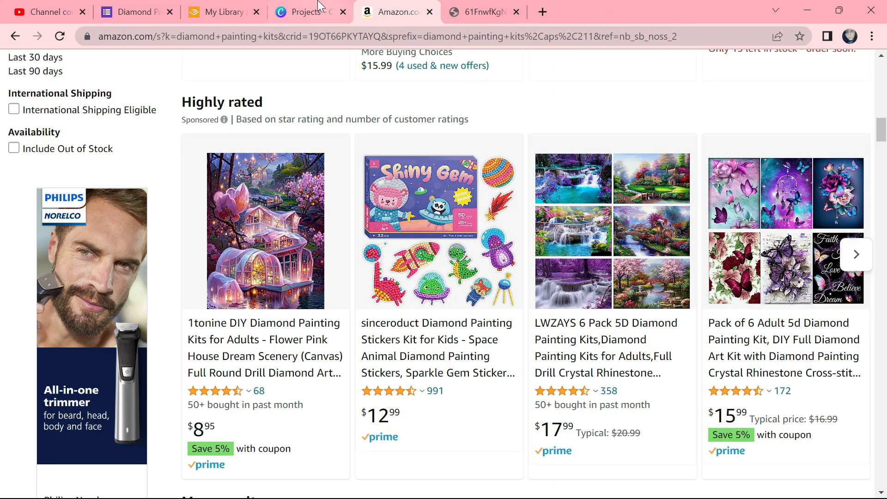
{"action": "left_click", "coordinate": [317, 6]}
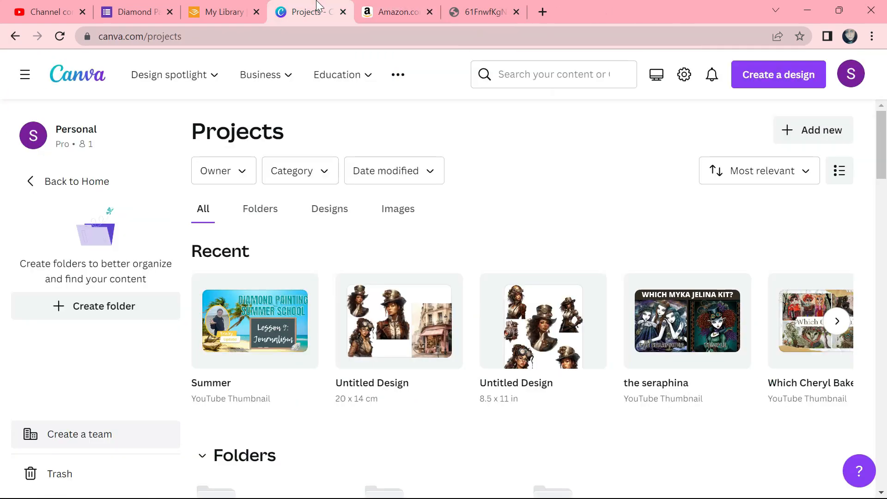
- Check which account is signed in, return to the Canva home page and reload it
{"action": "left_click", "coordinate": [847, 74]}
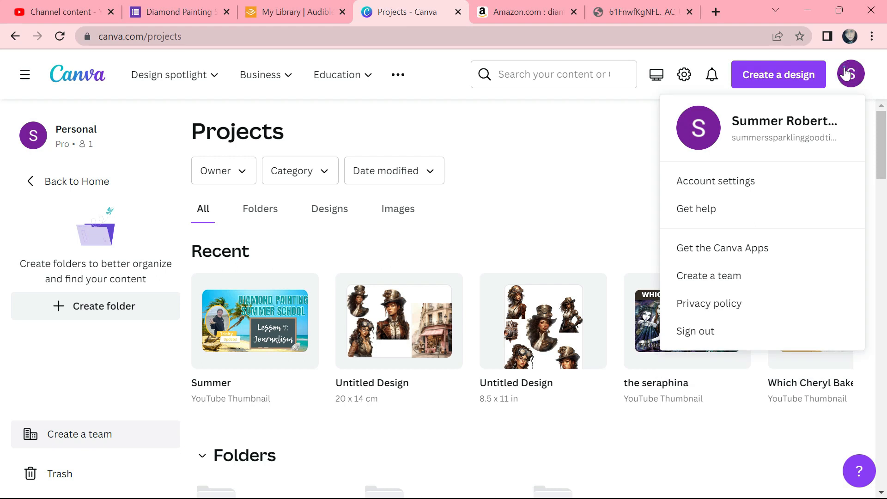
{"action": "left_click", "coordinate": [847, 74]}
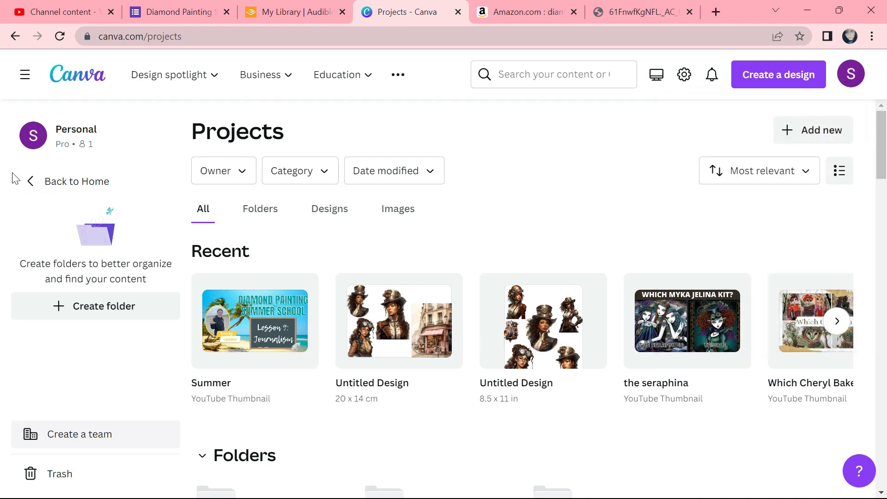
{"action": "left_click", "coordinate": [62, 183]}
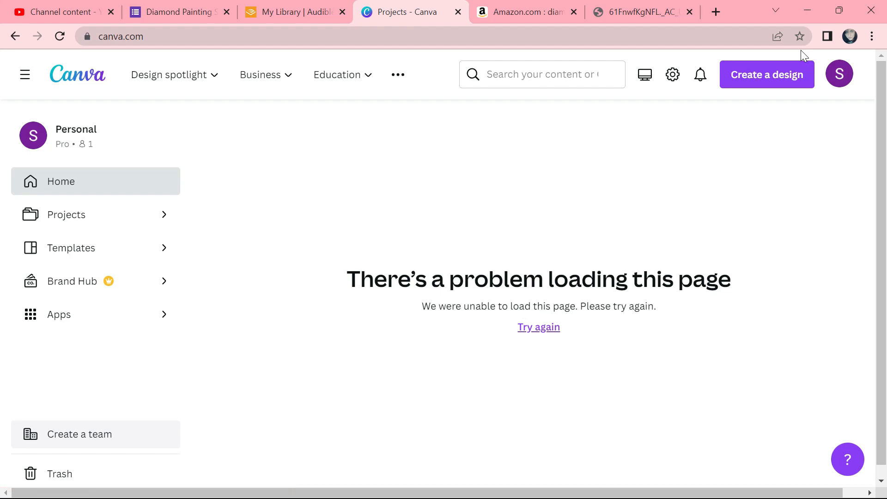
{"action": "left_click", "coordinate": [539, 327]}
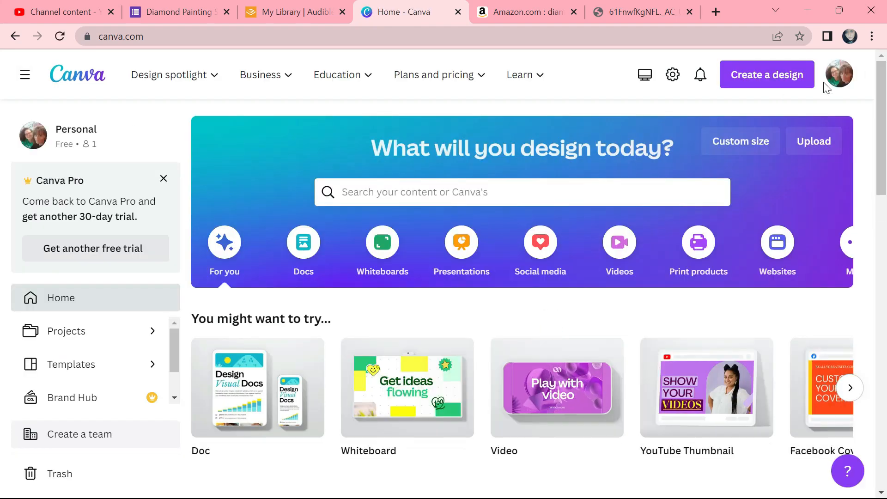
- Sign out of the current account and sign in through Google with the other Canva account
{"action": "left_click", "coordinate": [842, 79]}
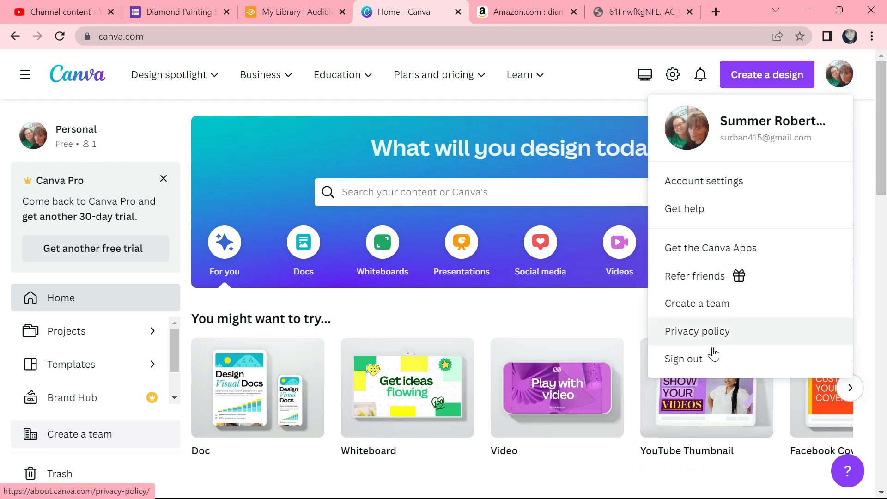
{"action": "left_click", "coordinate": [704, 364]}
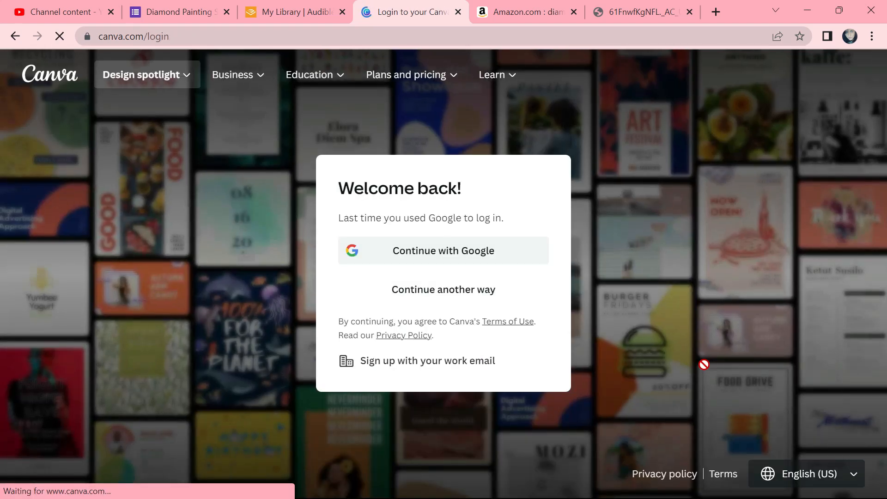
{"action": "left_click", "coordinate": [435, 251]}
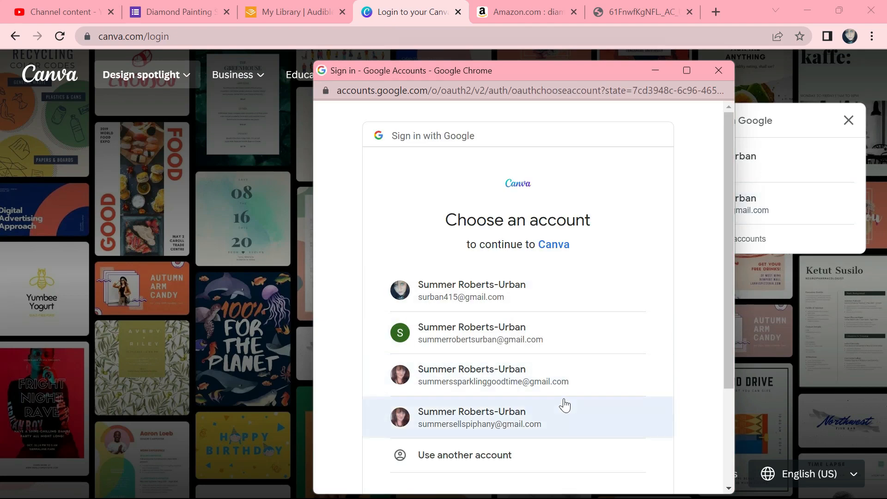
{"action": "scroll", "coordinate": [548, 400], "scroll_direction": "down", "scroll_amount": 1}
{"action": "left_click", "coordinate": [547, 395]}
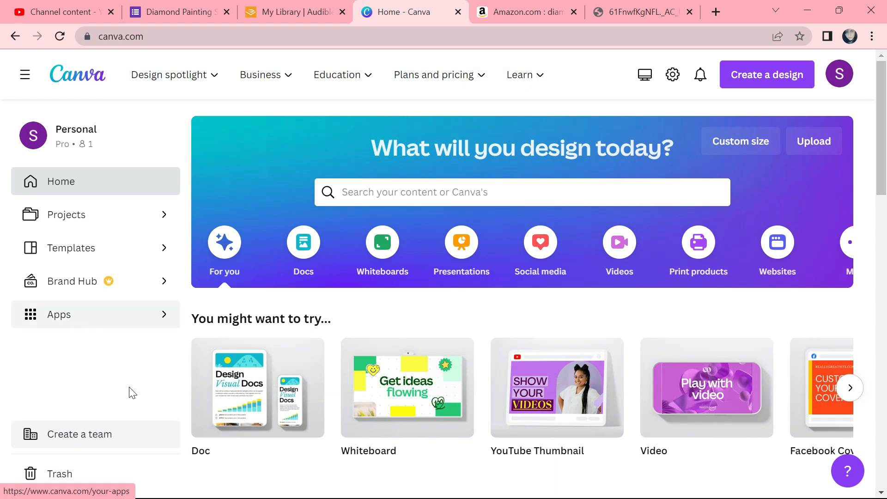
- View the Brand Kit page in Brand Hub and return to the home page
{"action": "left_click", "coordinate": [134, 285]}
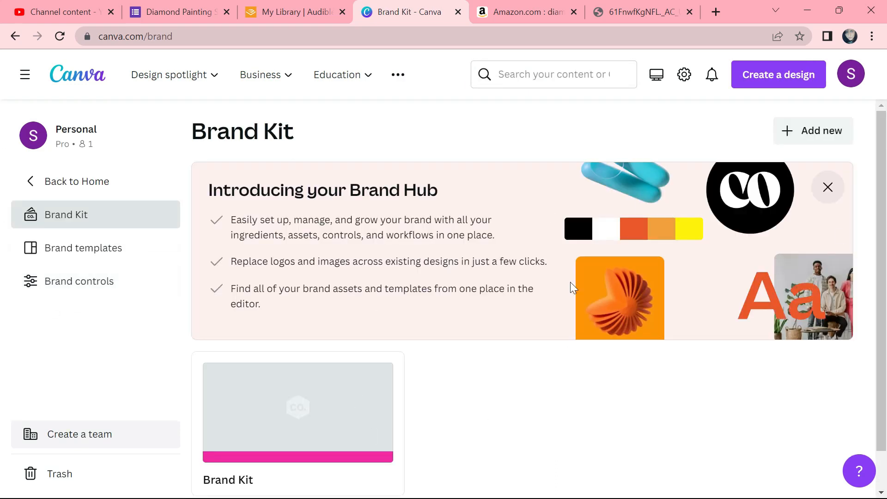
{"action": "left_click", "coordinate": [44, 187]}
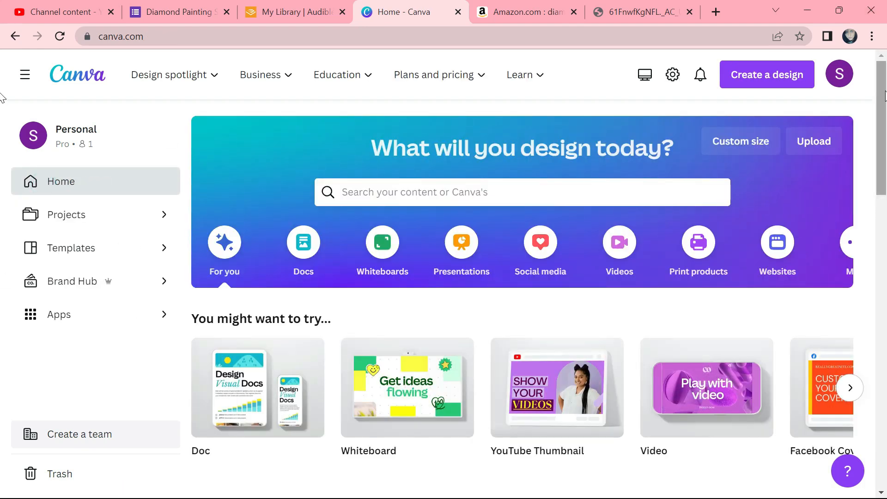
- Look through the recent designs on the home page for examples of past thumbnails and dividers
{"action": "scroll", "coordinate": [3, 129], "scroll_direction": "down", "scroll_amount": 2}
{"action": "scroll", "coordinate": [3, 129], "scroll_direction": "down", "scroll_amount": 5}
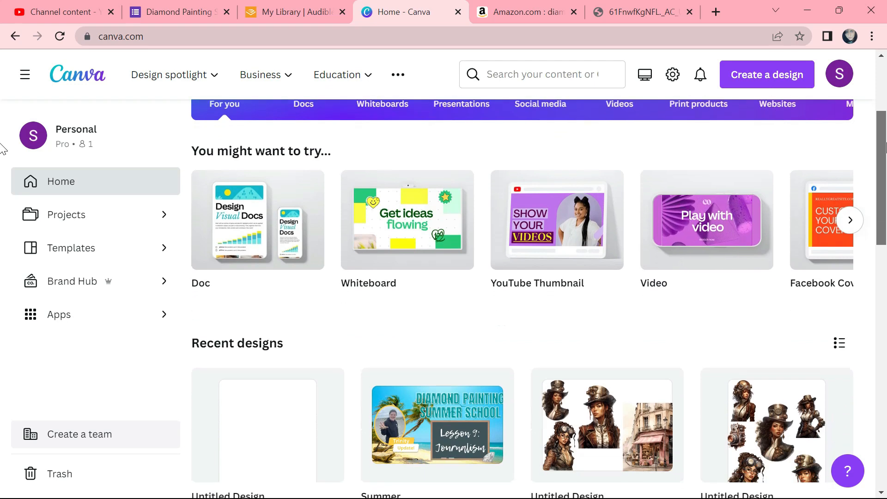
{"action": "scroll", "coordinate": [2, 202], "scroll_direction": "down", "scroll_amount": 1}
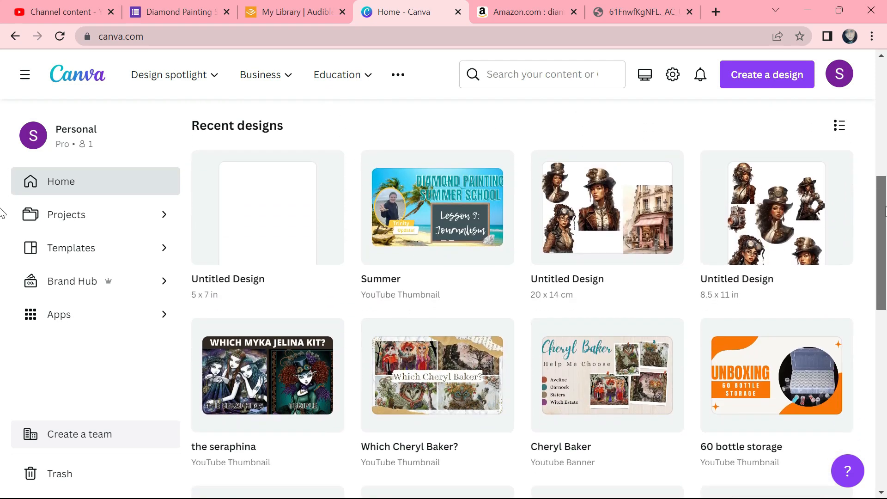
{"action": "scroll", "coordinate": [3, 214], "scroll_direction": "down", "scroll_amount": 2}
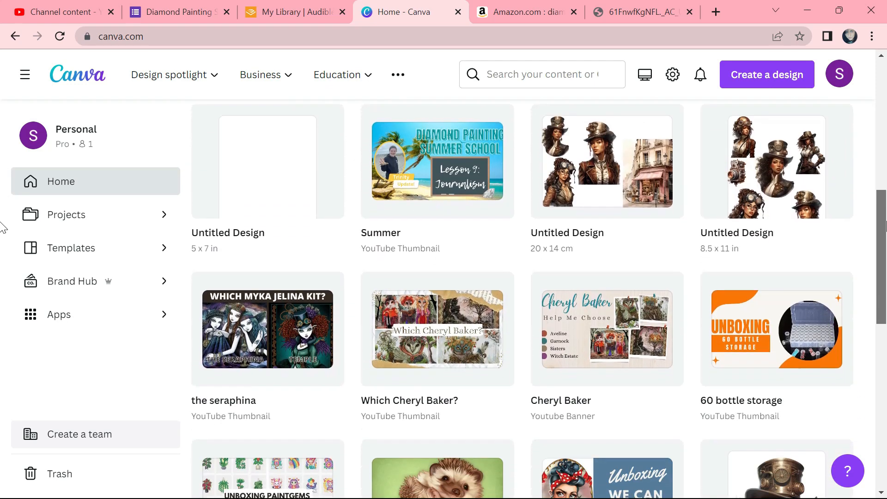
{"action": "scroll", "coordinate": [2, 238], "scroll_direction": "down", "scroll_amount": 2}
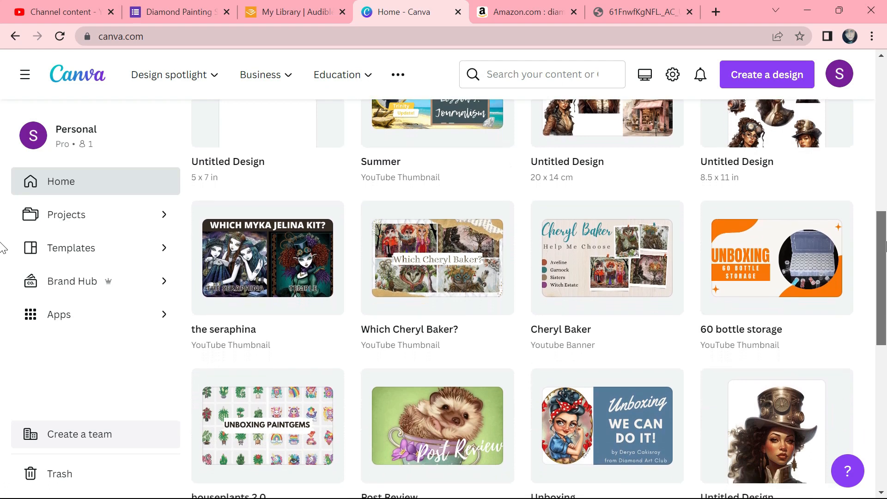
{"action": "scroll", "coordinate": [2, 259], "scroll_direction": "up", "scroll_amount": 4}
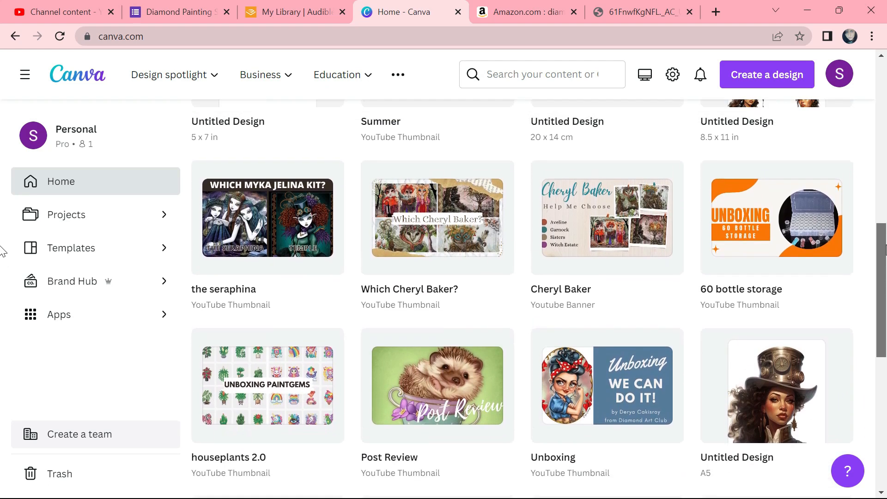
{"action": "scroll", "coordinate": [2, 238], "scroll_direction": "down", "scroll_amount": 2}
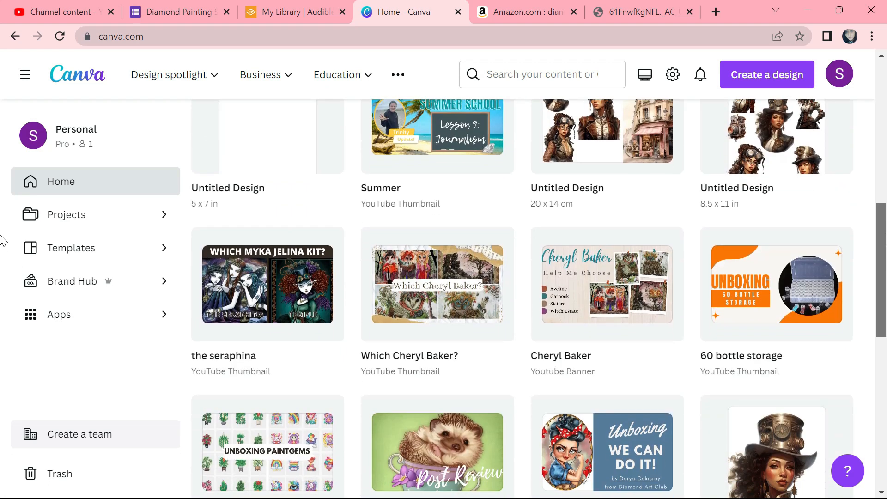
{"action": "scroll", "coordinate": [2, 239], "scroll_direction": "down", "scroll_amount": 8}
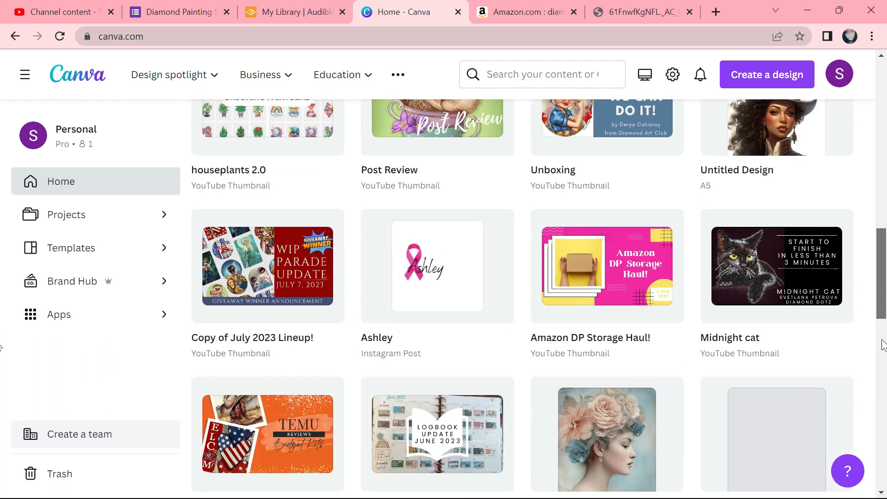
{"action": "scroll", "coordinate": [884, 346], "scroll_direction": "down", "scroll_amount": 6}
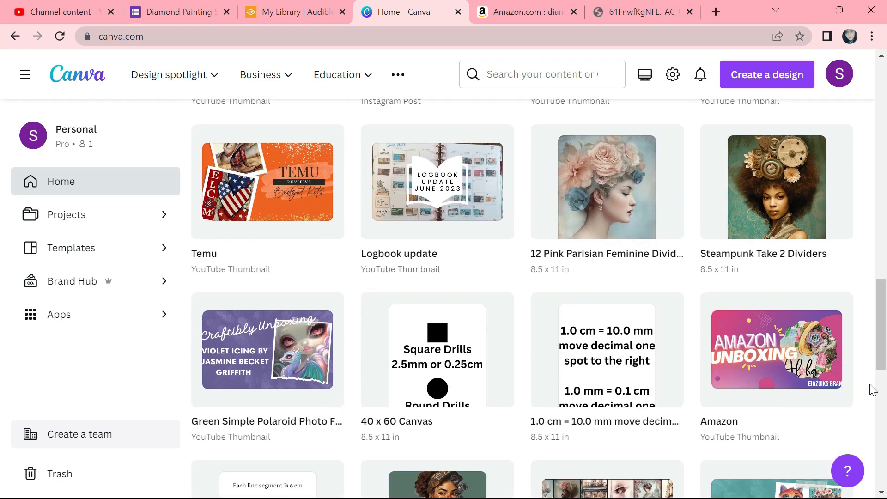
- Open the "12 Pink Parisian Feminine Dividers" design in the browser, view its first pages and close it
{"action": "left_click", "coordinate": [575, 204]}
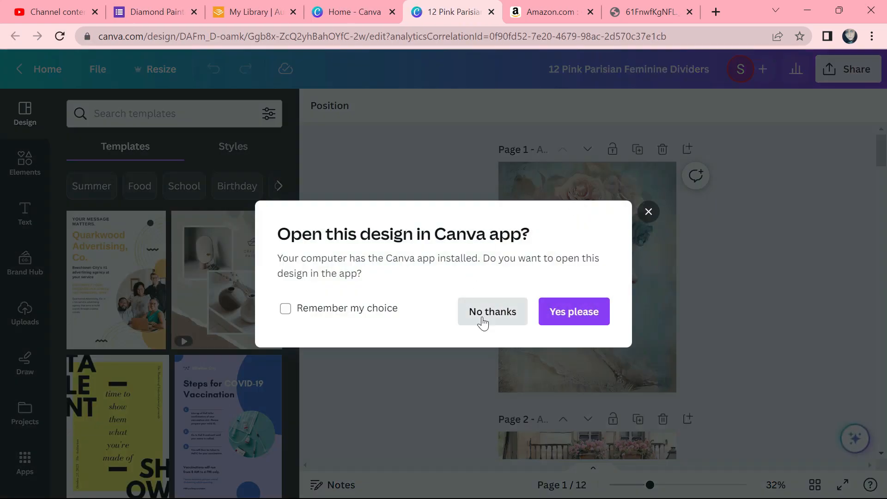
{"action": "left_click", "coordinate": [482, 316]}
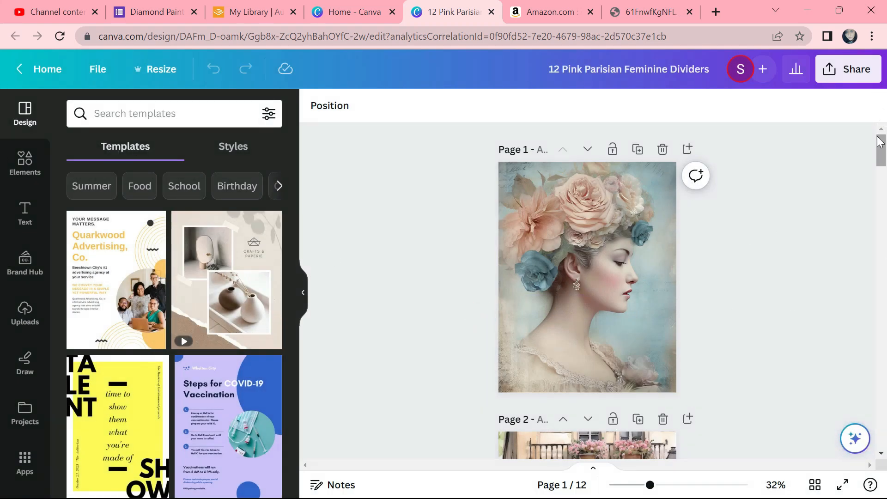
{"action": "left_click_drag", "start_coordinate": [881, 146], "coordinate": [874, 181]}
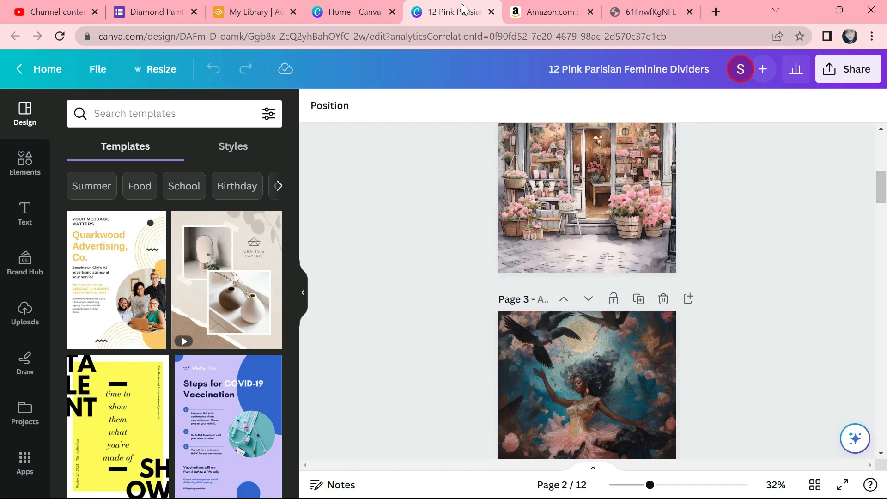
{"action": "left_click", "coordinate": [492, 12]}
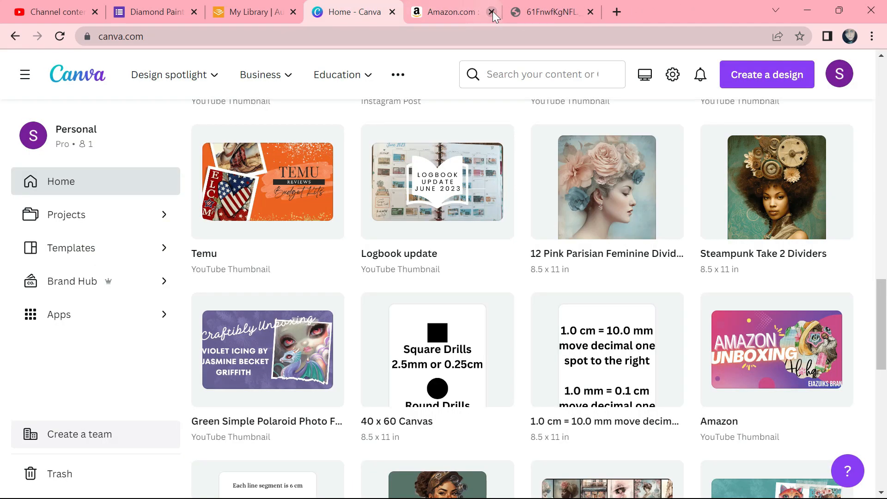
- Open the "Steampunk Take 2 Dividers" design in the browser, view its pages through page 11 and close it
{"action": "left_click", "coordinate": [749, 195]}
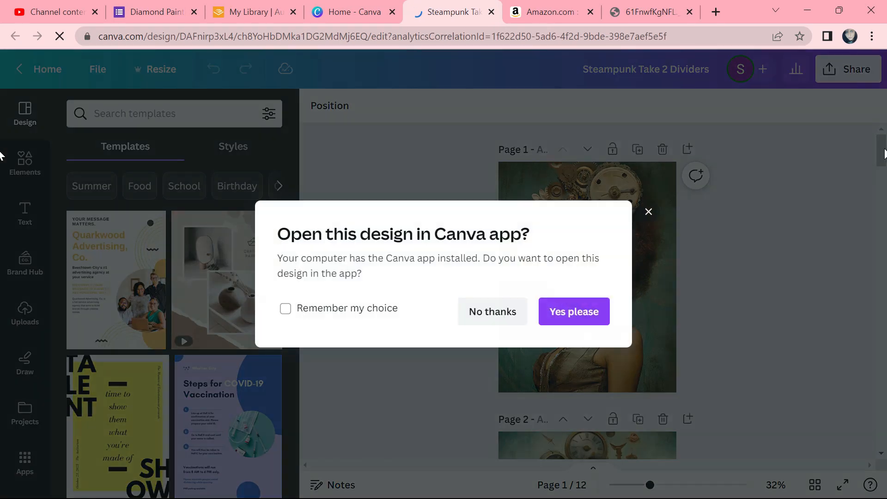
{"action": "left_click", "coordinate": [487, 314]}
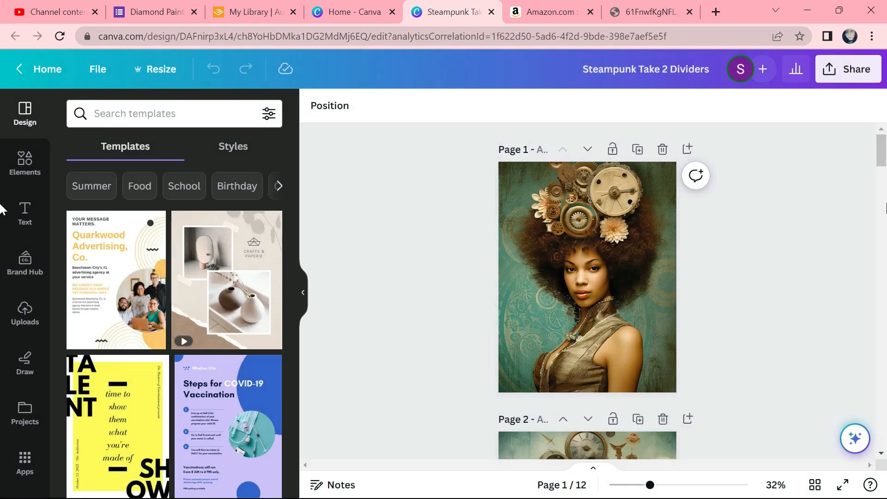
{"action": "left_click_drag", "start_coordinate": [881, 160], "coordinate": [884, 416]}
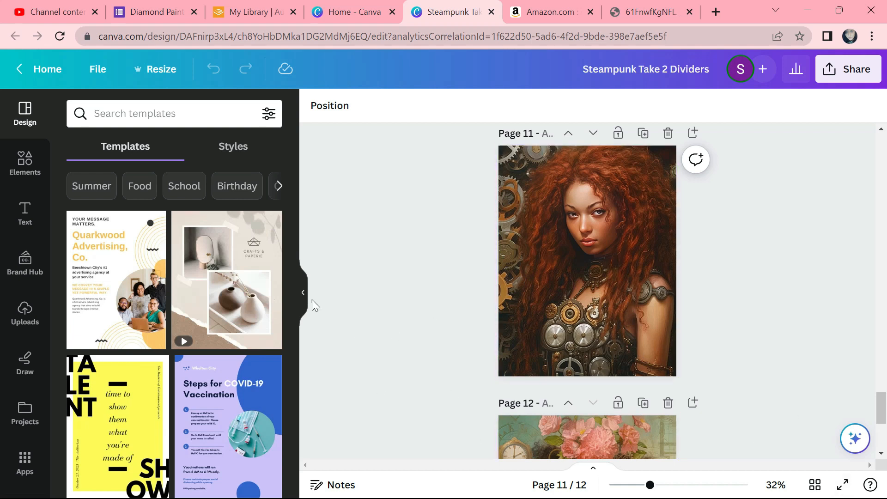
{"action": "left_click", "coordinate": [491, 12]}
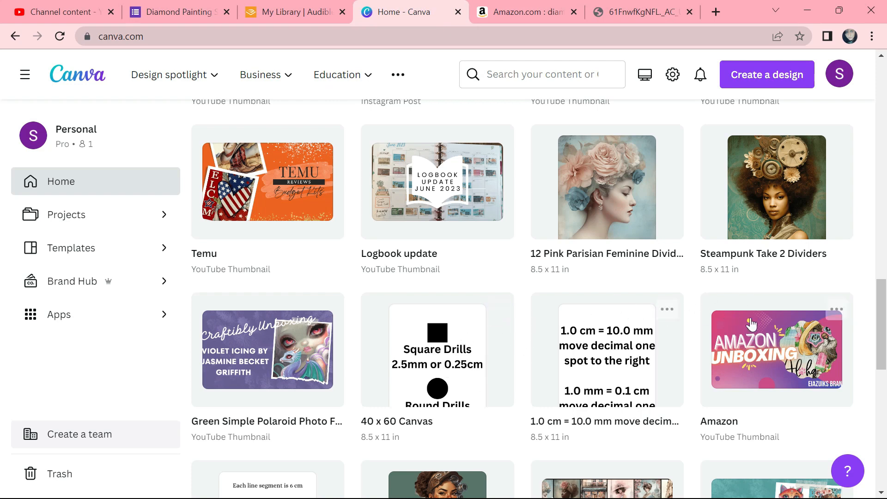
- Open the "Diamond Painting Goals" design in the browser and add a blank second page
{"action": "left_click_drag", "start_coordinate": [884, 302], "coordinate": [886, 460]}
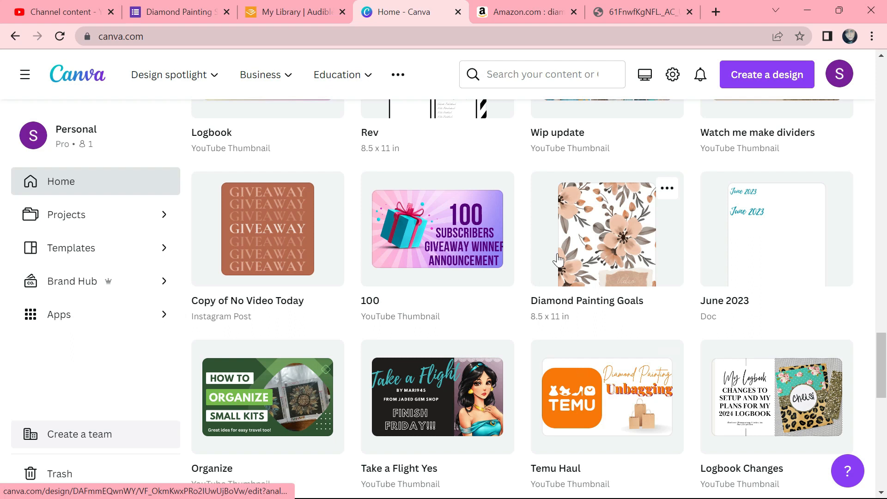
{"action": "left_click", "coordinate": [602, 233]}
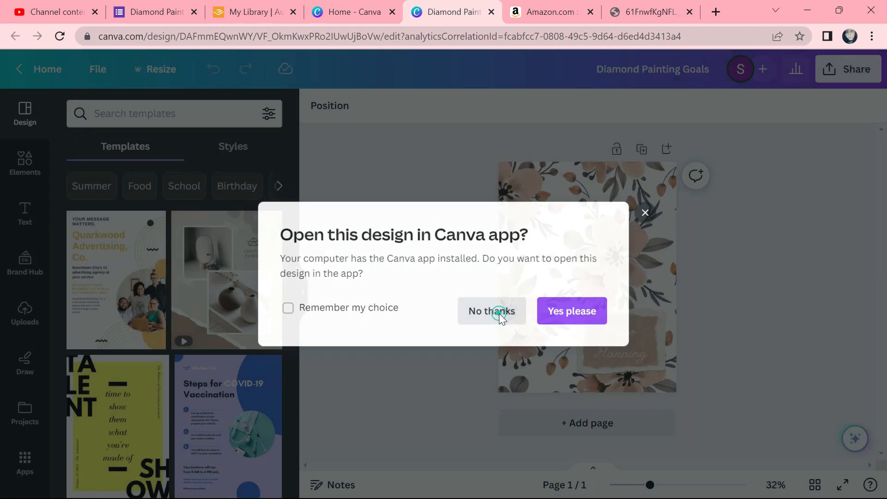
{"action": "left_click", "coordinate": [499, 313]}
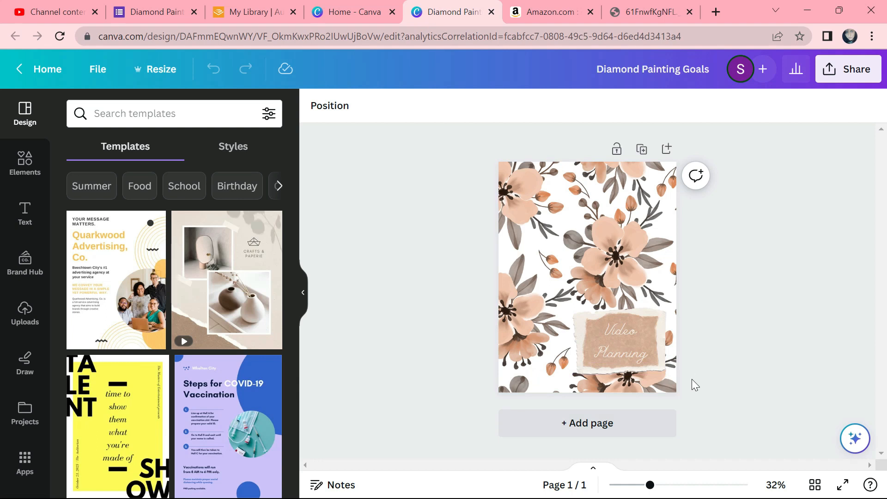
{"action": "left_click", "coordinate": [599, 424]}
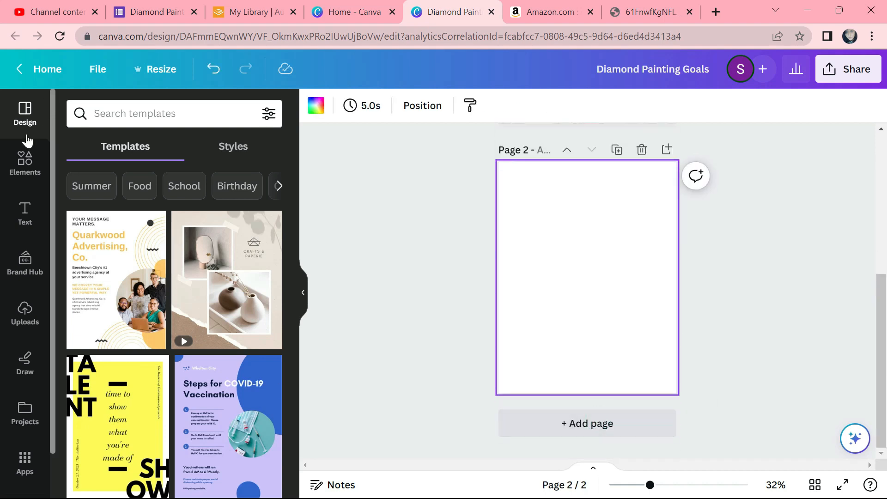
- Find a floral background graphic and set the black pattern with pink and yellow flowers as the page 2 background
{"action": "left_click", "coordinate": [22, 165]}
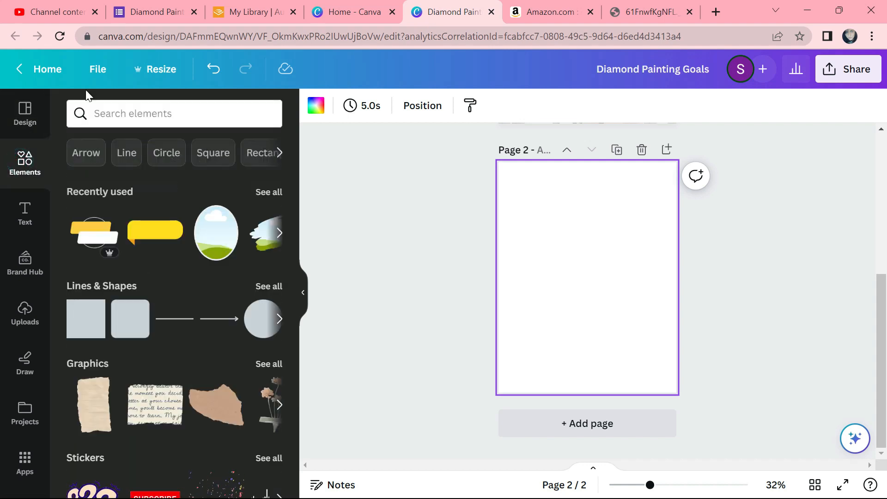
{"action": "left_click", "coordinate": [118, 114]}
{"action": "type", "text": "floral"}
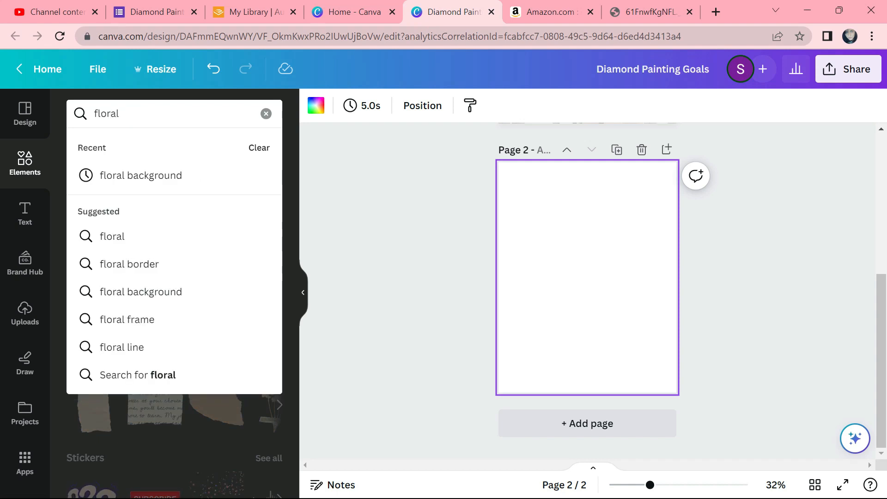
{"action": "left_click", "coordinate": [129, 185]}
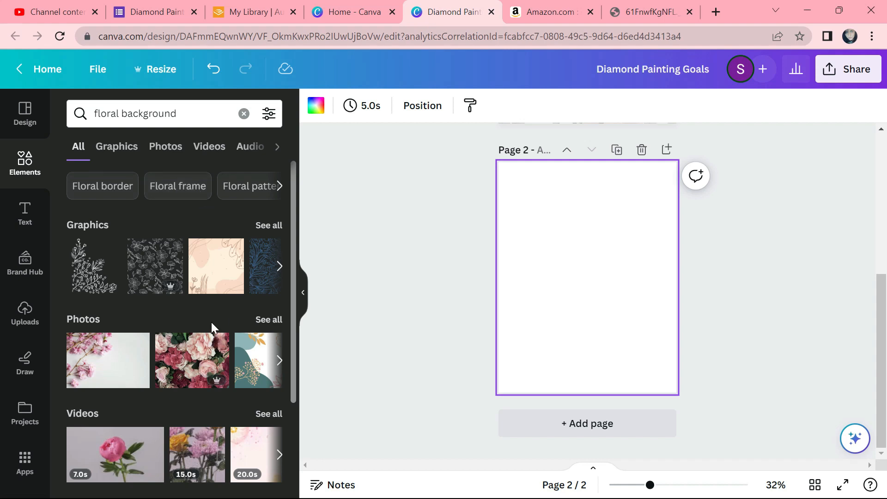
{"action": "left_click", "coordinate": [270, 225]}
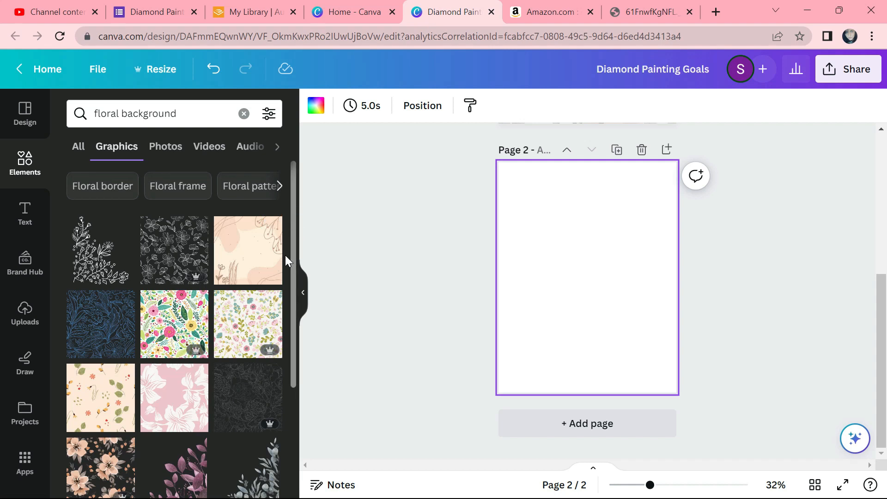
{"action": "left_click_drag", "start_coordinate": [291, 245], "coordinate": [301, 364]}
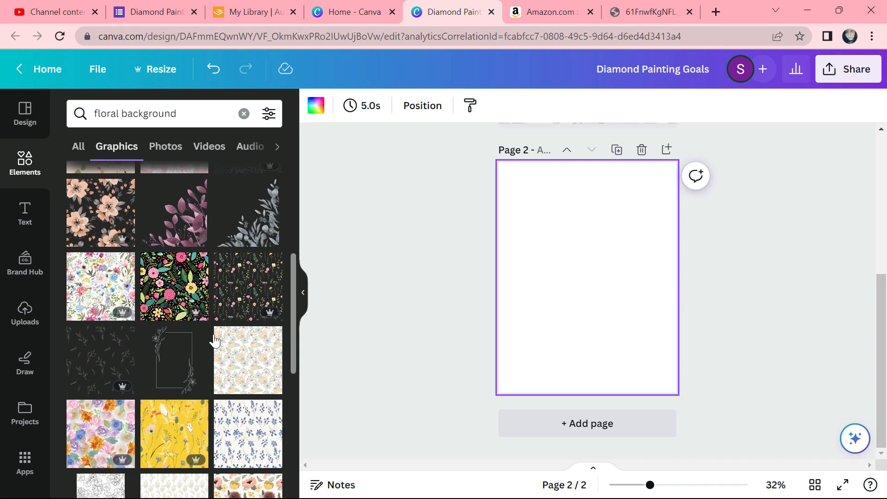
{"action": "left_click_drag", "start_coordinate": [174, 283], "coordinate": [504, 328]}
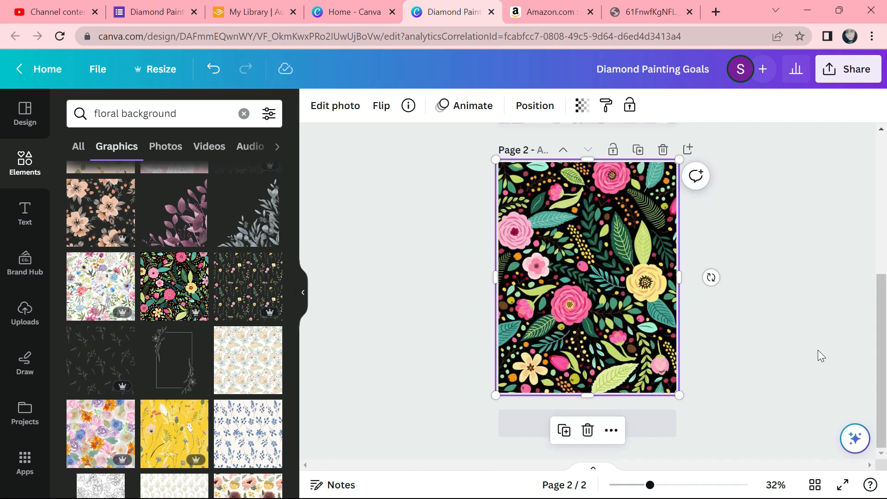
{"action": "left_click", "coordinate": [785, 349]}
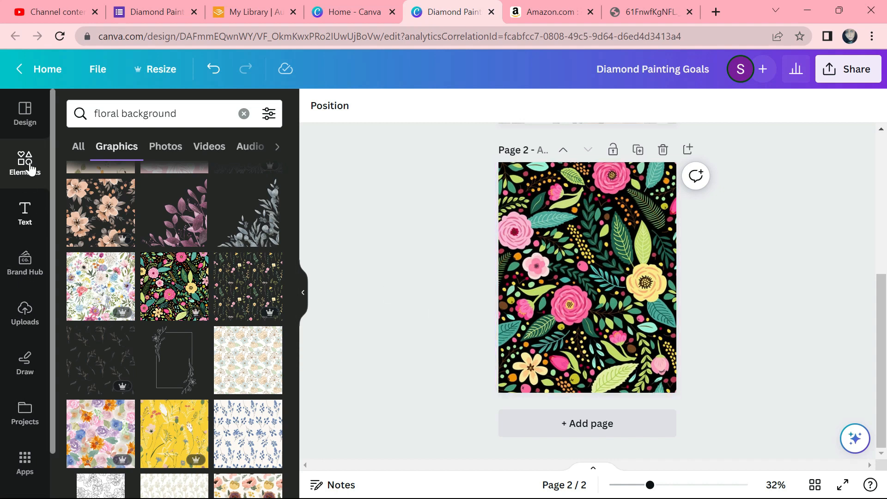
- Search the elements for washi tape and place the white tape strip across the lower part of page 2
{"action": "left_click", "coordinate": [192, 113]}
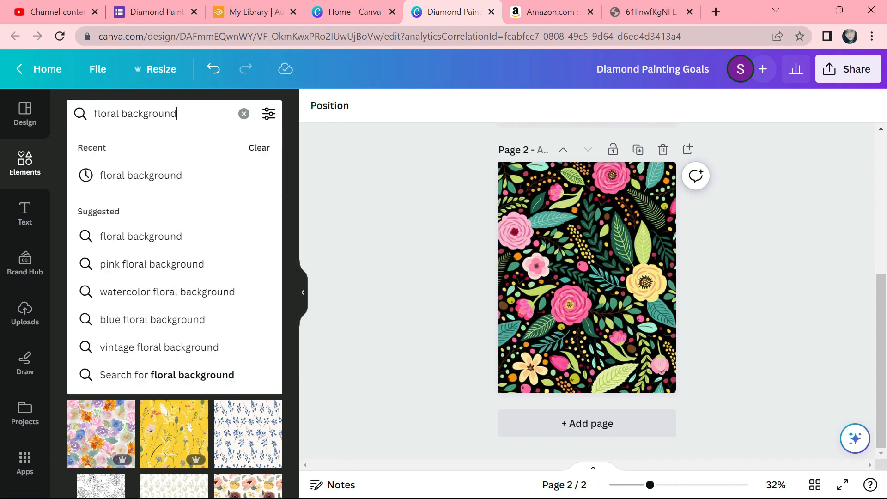
{"action": "key", "text": "ctrl+BackSpace"}
{"action": "key", "text": "ctrl+BackSpace"}
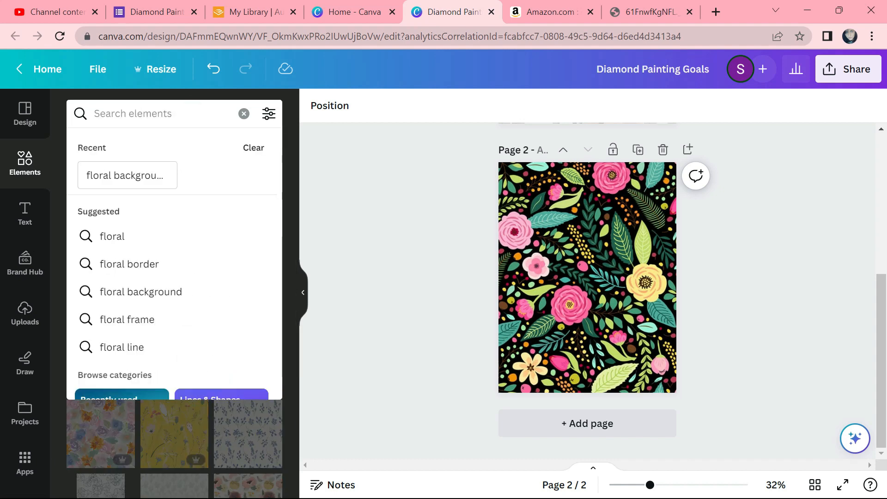
{"action": "type", "text": "washi"}
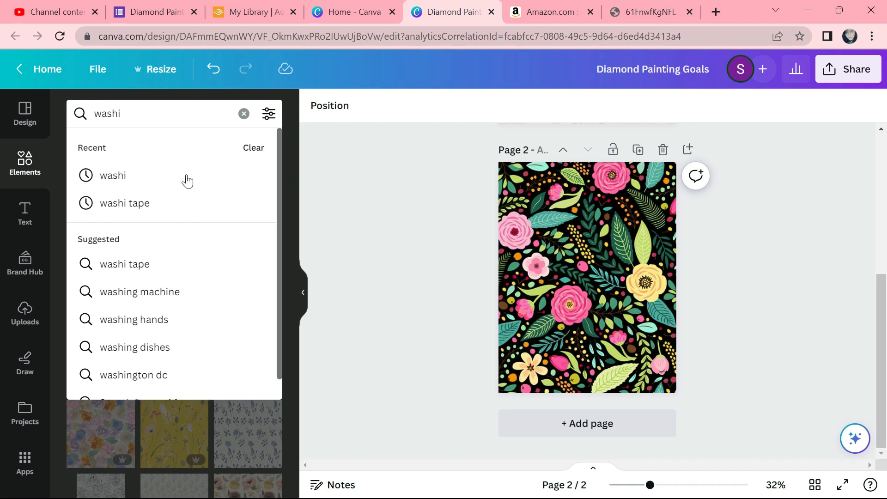
{"action": "left_click", "coordinate": [146, 209]}
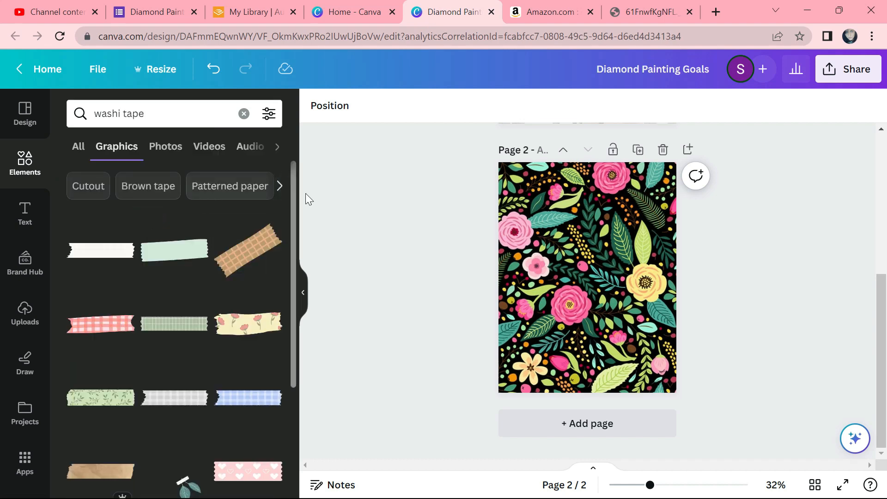
{"action": "left_click", "coordinate": [99, 260]}
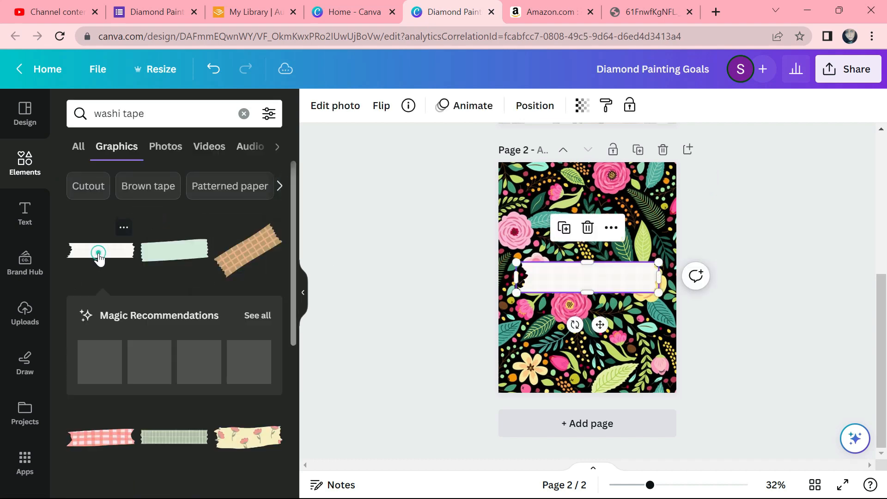
{"action": "left_click_drag", "start_coordinate": [591, 278], "coordinate": [594, 359]}
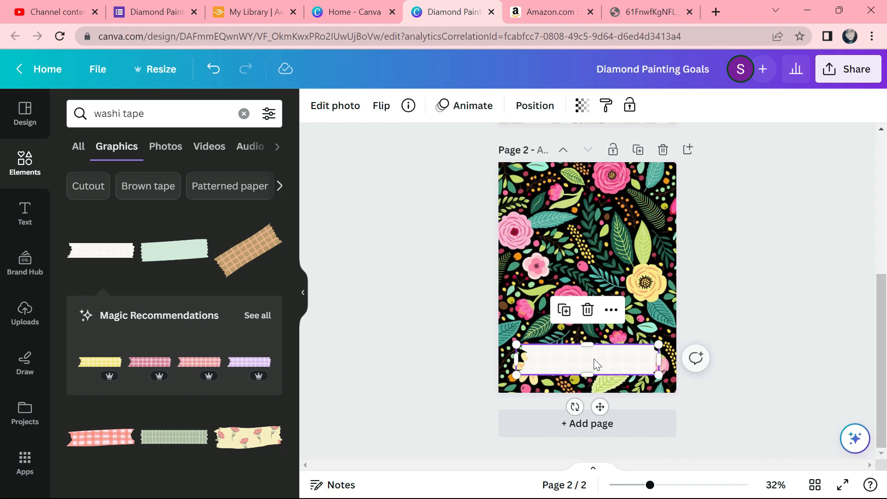
{"action": "left_click", "coordinate": [756, 288]}
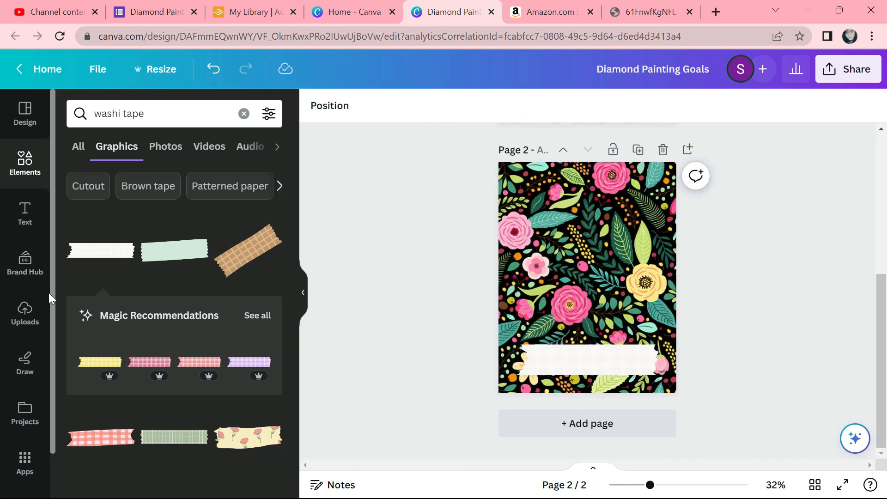
- Add the uploaded beach photo to the middle of page 2 and send it backward behind the white tape
{"action": "left_click", "coordinate": [25, 312]}
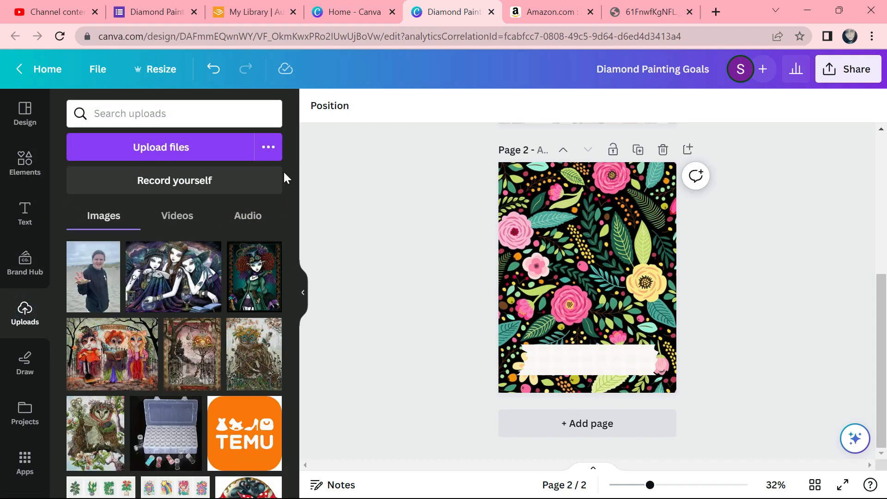
{"action": "left_click", "coordinate": [93, 277]}
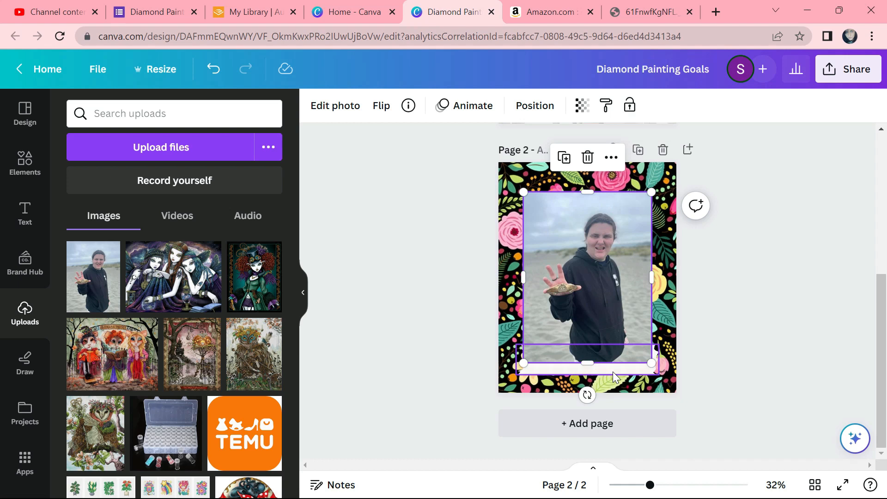
{"action": "left_click", "coordinate": [548, 108]}
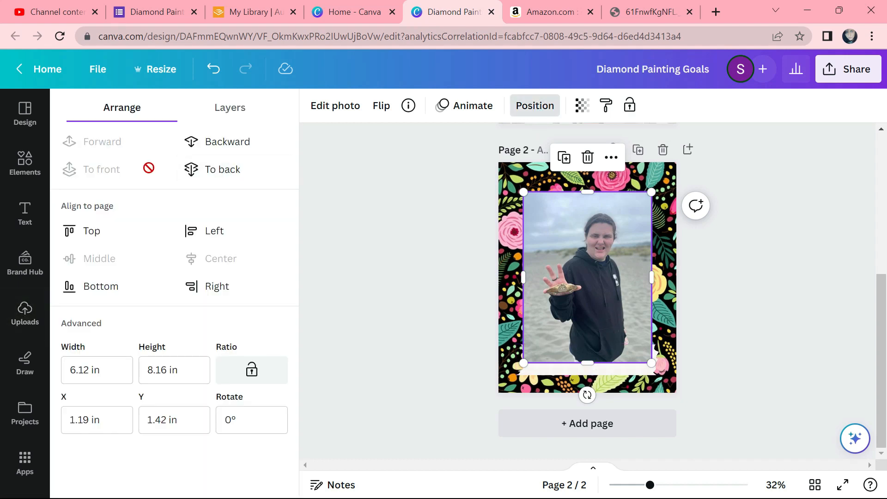
{"action": "left_click", "coordinate": [217, 147]}
{"action": "left_click", "coordinate": [730, 280]}
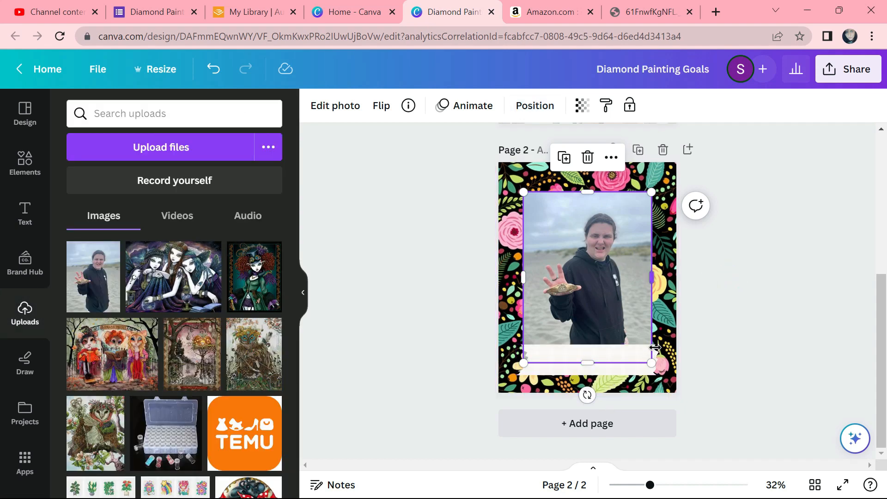
{"action": "left_click", "coordinate": [767, 329]}
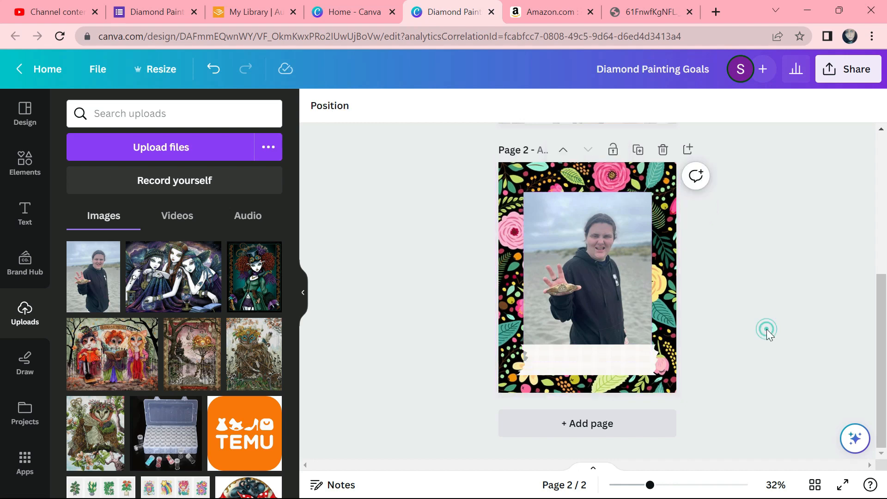
- Enlarge the white tape strip to about 7.9 by 1.7 in and shift it slightly up over the photo's lower edge
{"action": "left_click", "coordinate": [624, 361]}
{"action": "left_click_drag", "start_coordinate": [659, 344], "coordinate": [676, 341]}
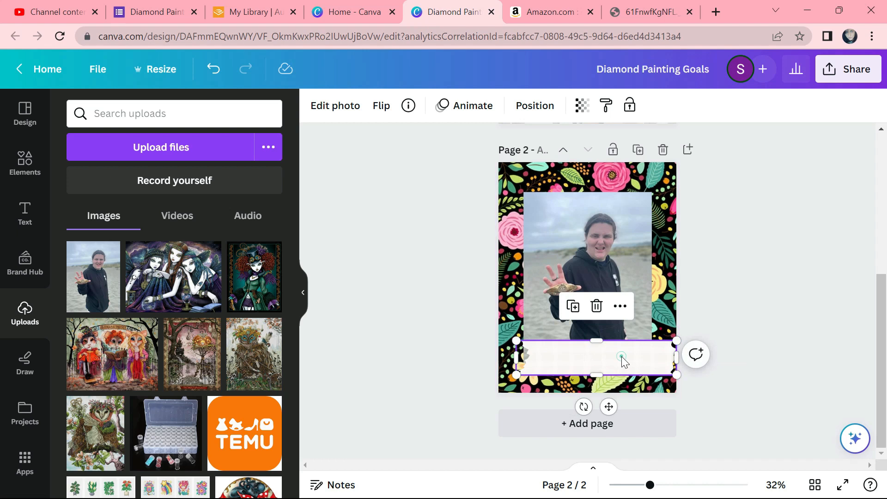
{"action": "left_click_drag", "start_coordinate": [622, 356], "coordinate": [622, 355]}
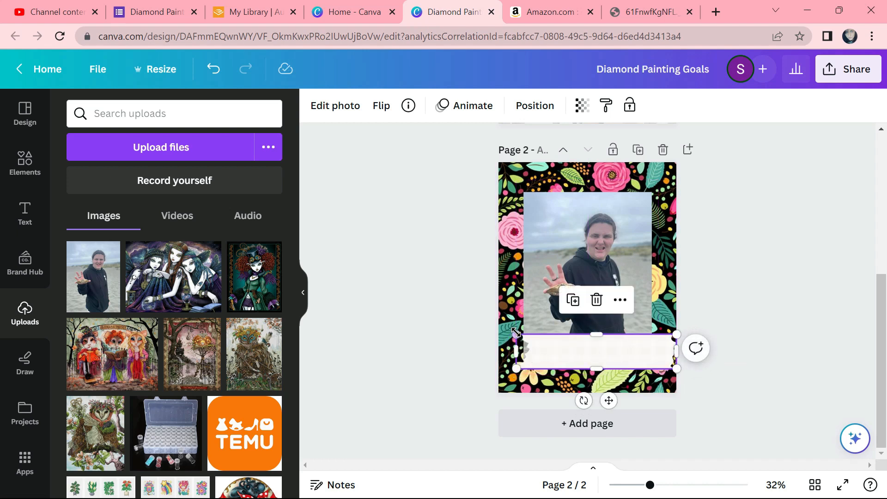
{"action": "left_click_drag", "start_coordinate": [512, 330], "coordinate": [510, 330]}
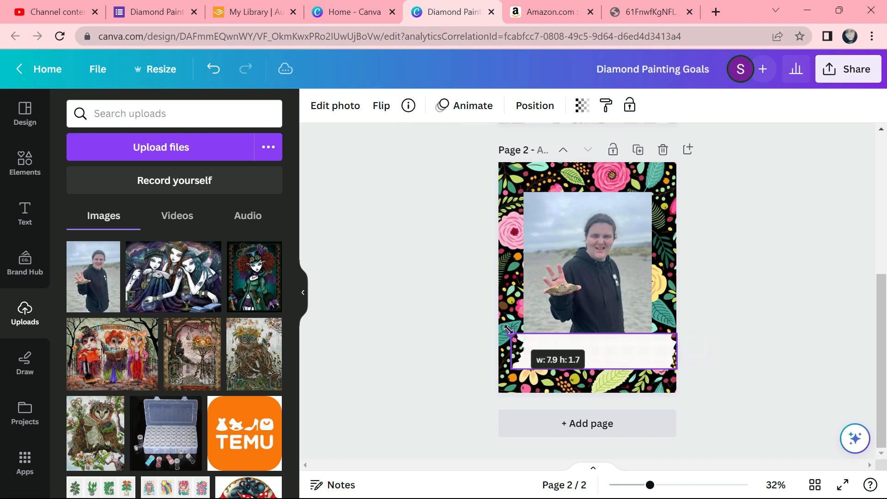
{"action": "left_click", "coordinate": [691, 265]}
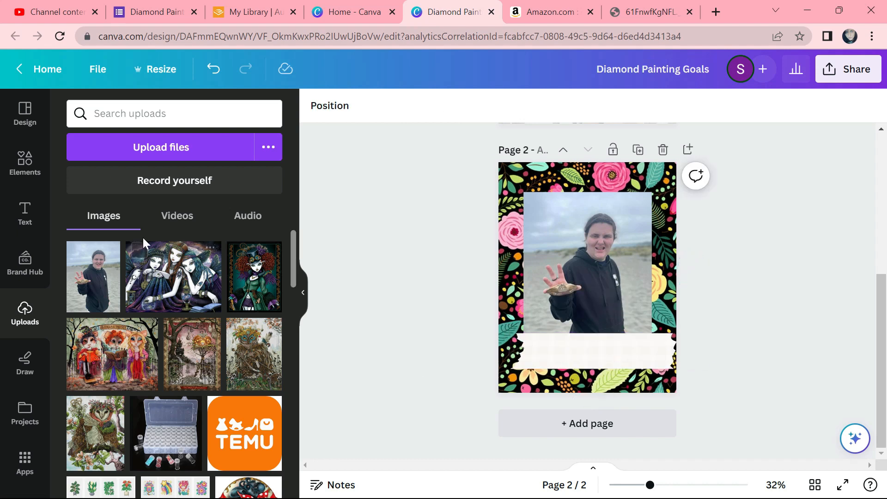
- Add a heading with the person's first name and "Oregon Coast", scaled to about size 44.4 and placed on the white tape
{"action": "left_click", "coordinate": [19, 226]}
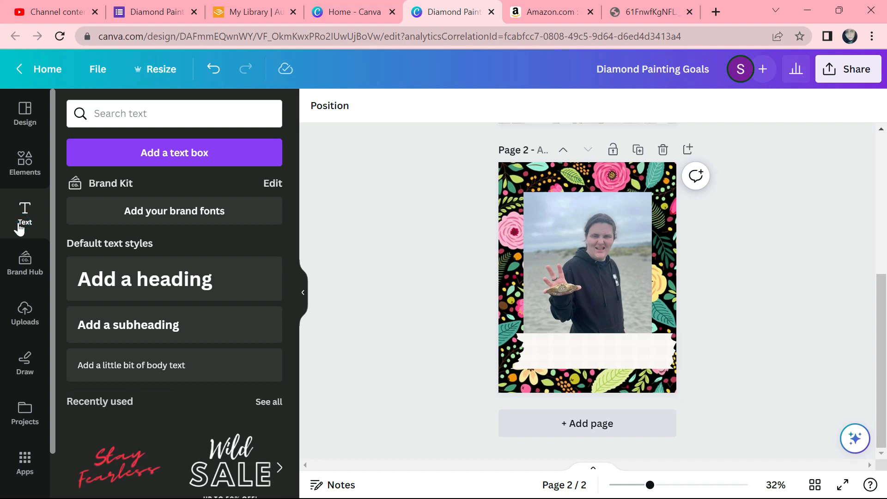
{"action": "left_click", "coordinate": [188, 290]}
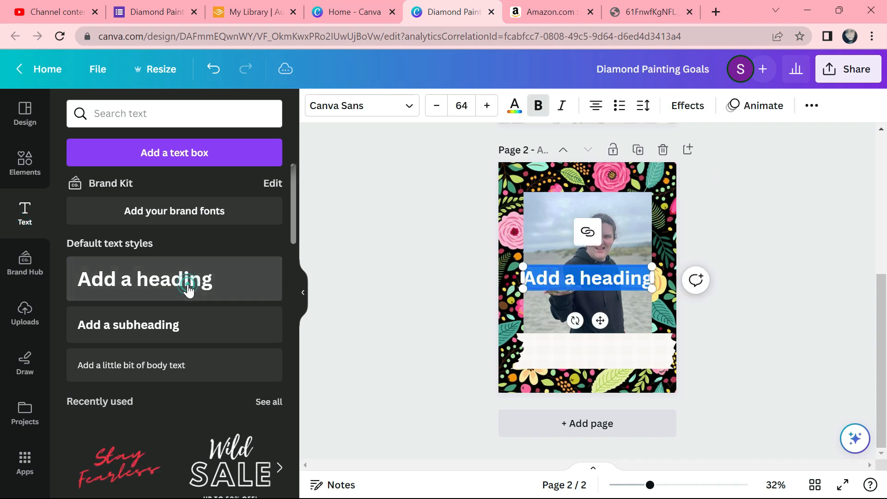
{"action": "type", "text": "Trin at"}
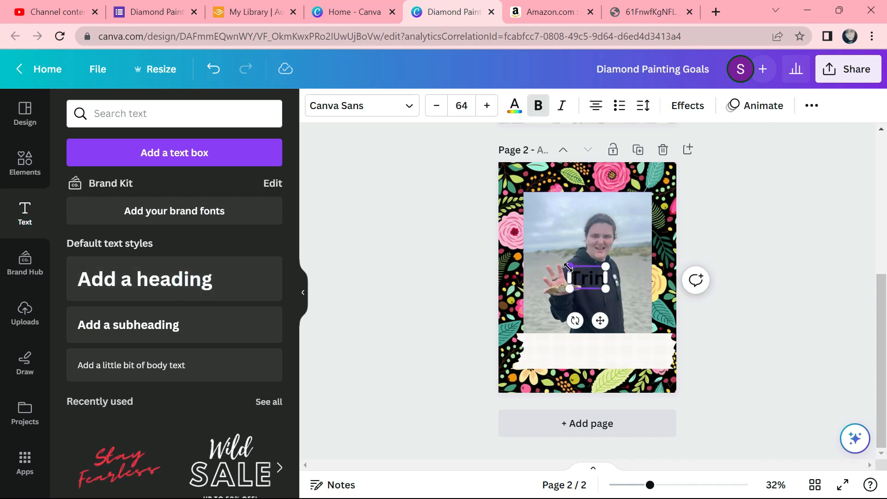
{"action": "key", "text": "BackSpace"}
{"action": "key", "text": "BackSpace"}
{"action": "key", "text": "BackSpace"}
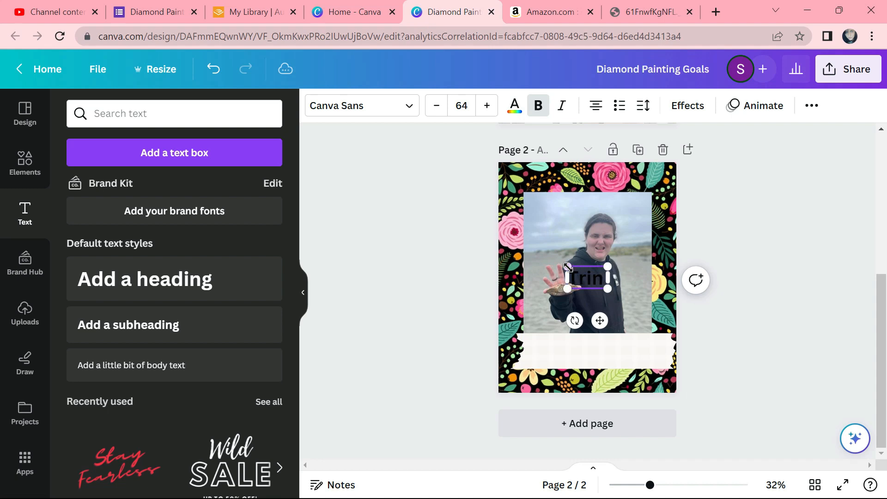
{"action": "type", "text": "Oregon"}
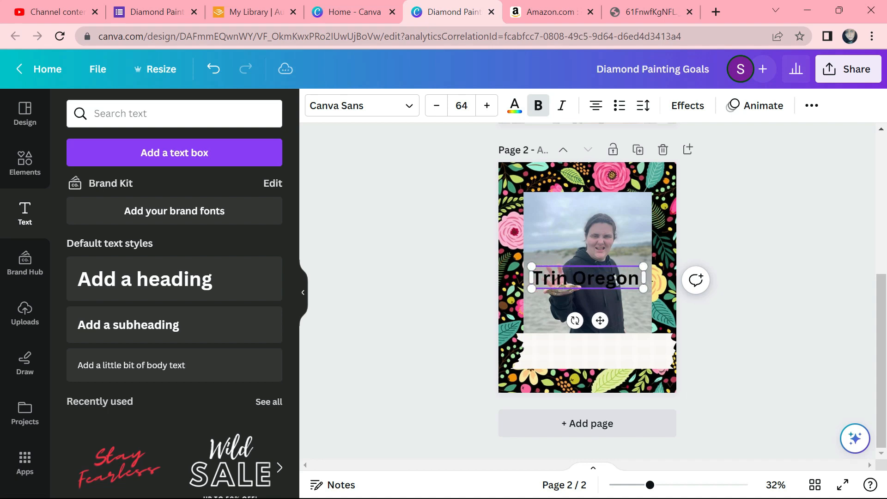
{"action": "type", "text": " Coast"}
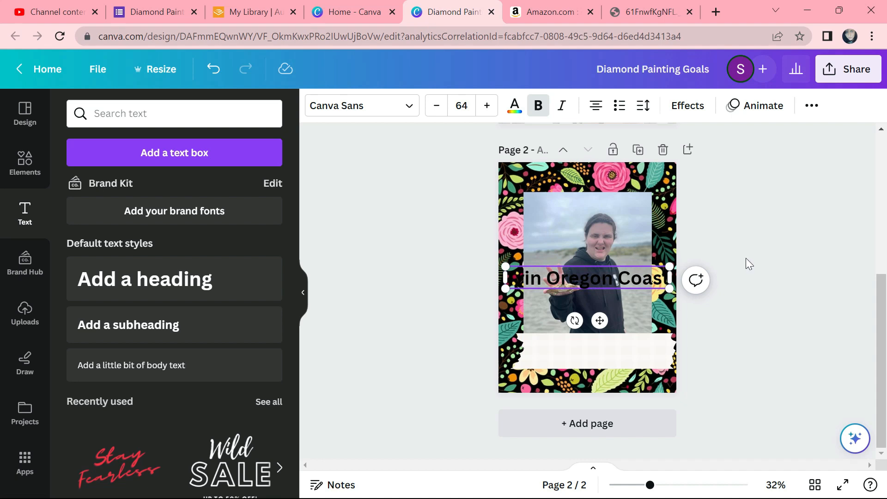
{"action": "left_click_drag", "start_coordinate": [669, 266], "coordinate": [619, 274]}
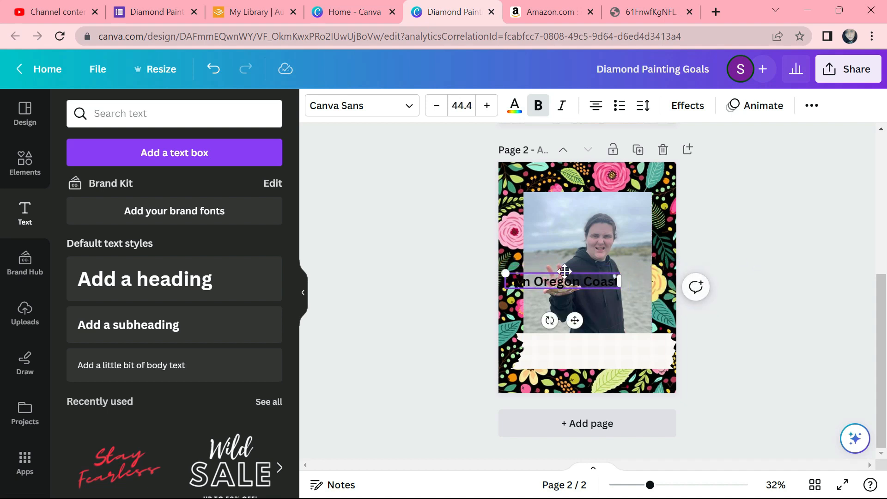
{"action": "left_click_drag", "start_coordinate": [575, 320], "coordinate": [609, 385]}
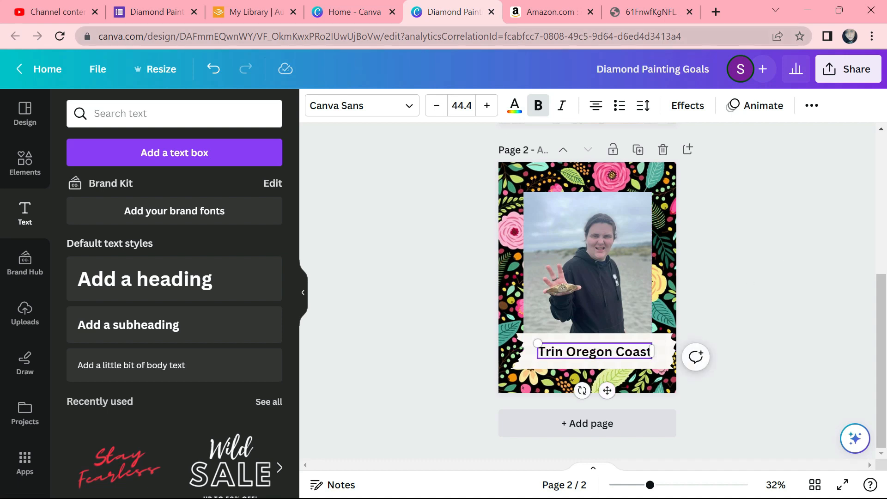
- Change the caption on the white tape to the Humble Hearts font and enlarge it to size 67.4
{"action": "left_click", "coordinate": [410, 108]}
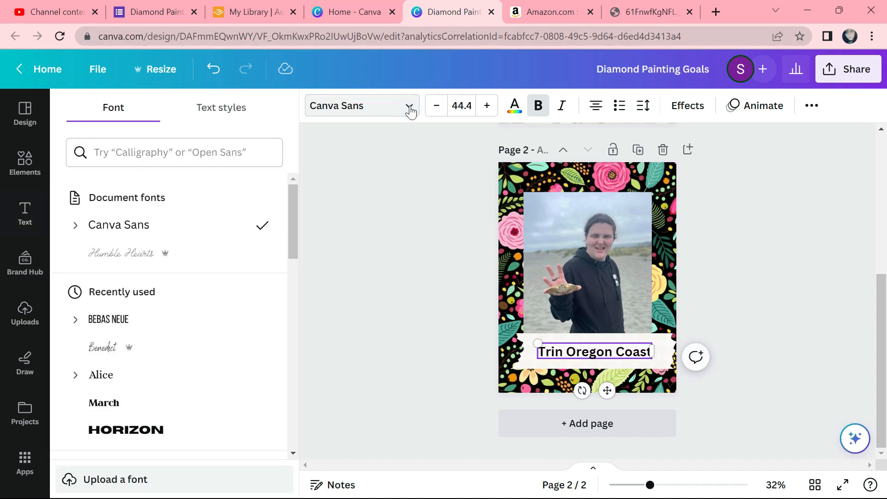
{"action": "left_click", "coordinate": [128, 256]}
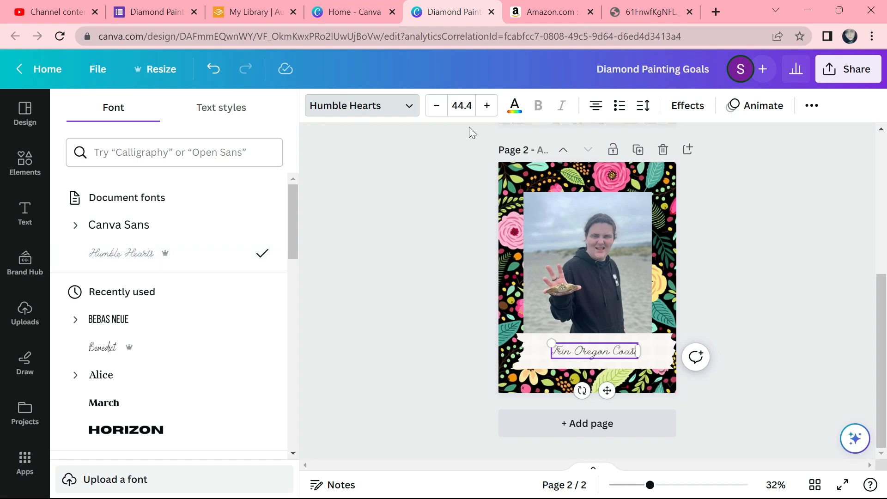
{"action": "left_click", "coordinate": [488, 105]}
{"action": "left_click", "coordinate": [488, 105]}
{"action": "left_click", "coordinate": [489, 105]}
{"action": "left_click", "coordinate": [489, 106]}
{"action": "left_click", "coordinate": [489, 107]}
{"action": "left_click", "coordinate": [489, 106]}
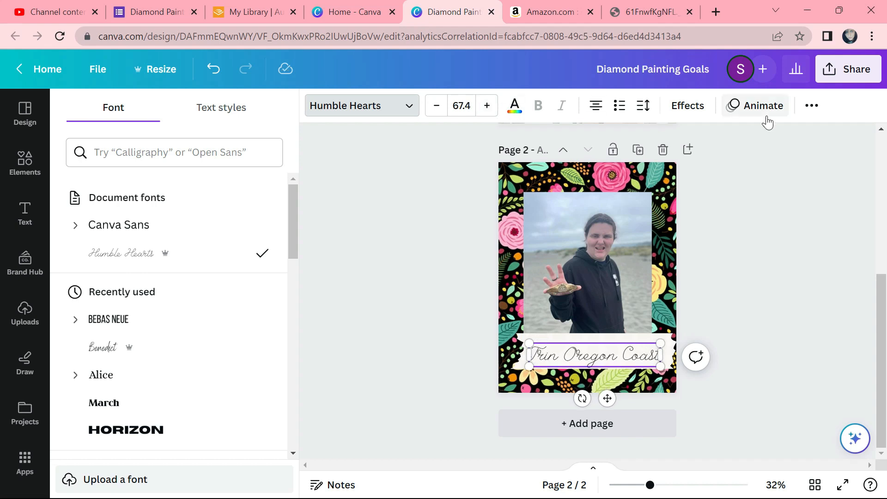
{"action": "left_click", "coordinate": [736, 233]}
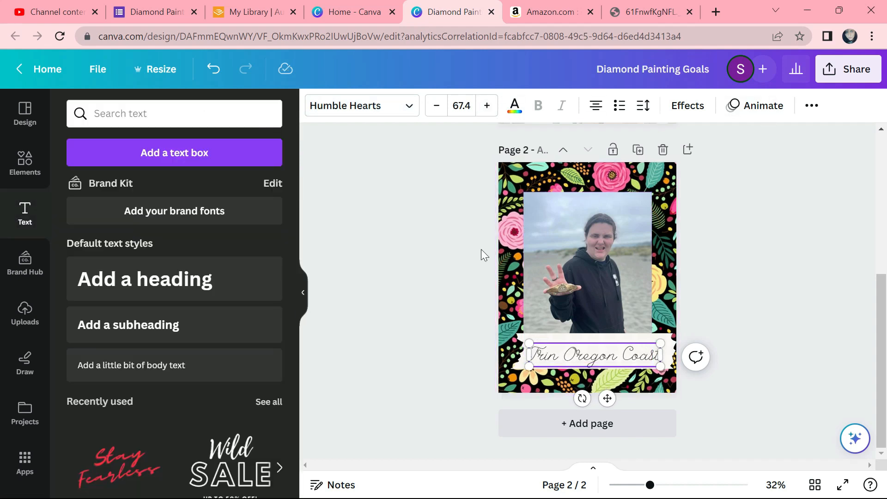
{"action": "left_click", "coordinate": [768, 245]}
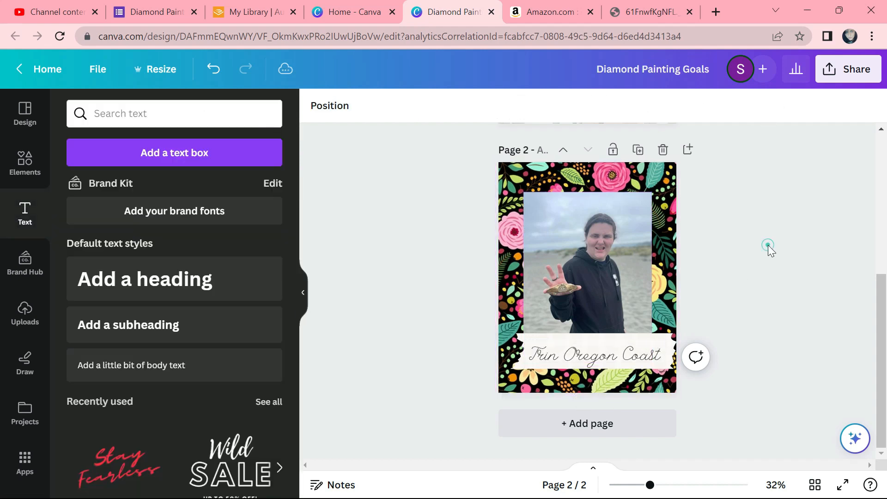
- Create a copy of the design resized to Instagram Post (Square), remember the choice, and decline opening it in the desktop app
{"action": "left_click", "coordinate": [156, 79]}
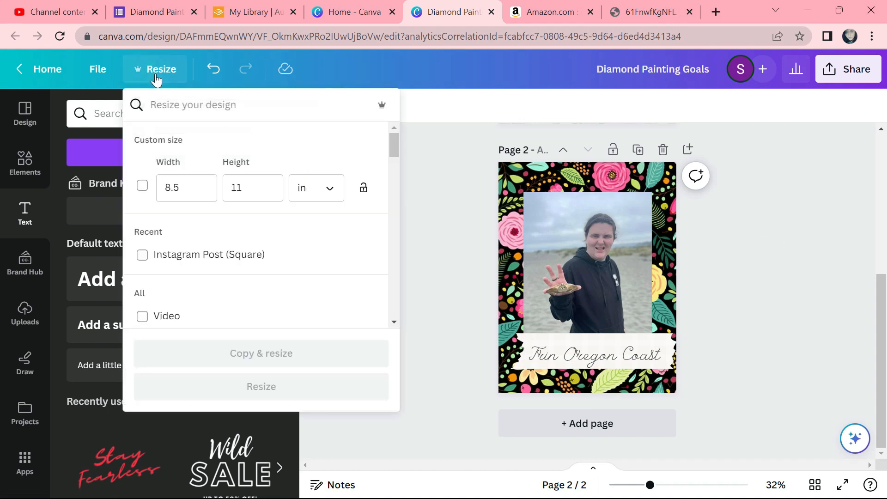
{"action": "left_click", "coordinate": [142, 255]}
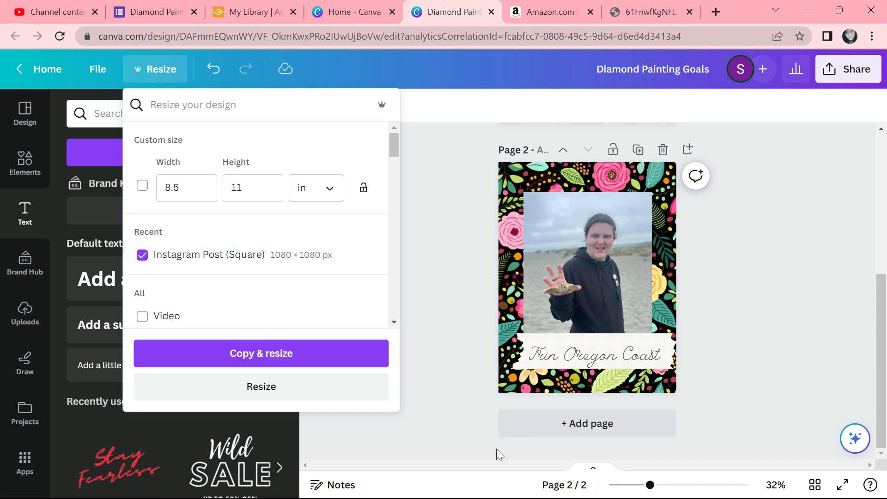
{"action": "left_click", "coordinate": [371, 356]}
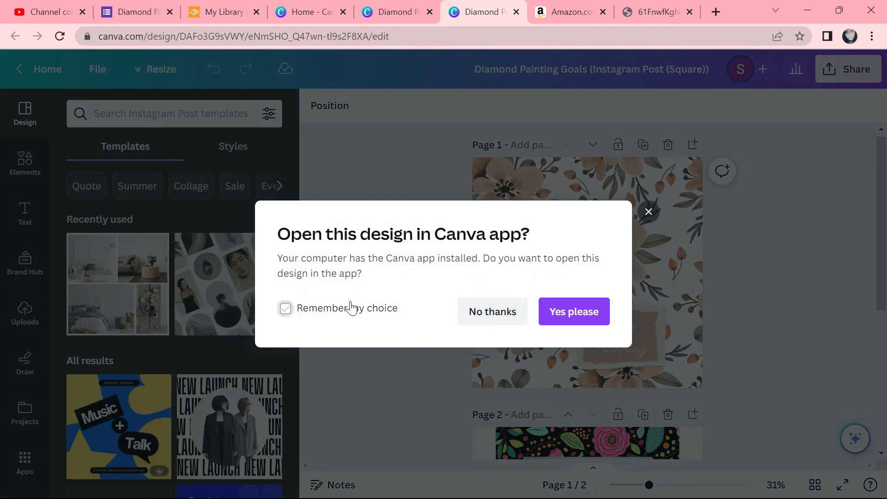
{"action": "left_click", "coordinate": [351, 307]}
{"action": "left_click", "coordinate": [510, 312]}
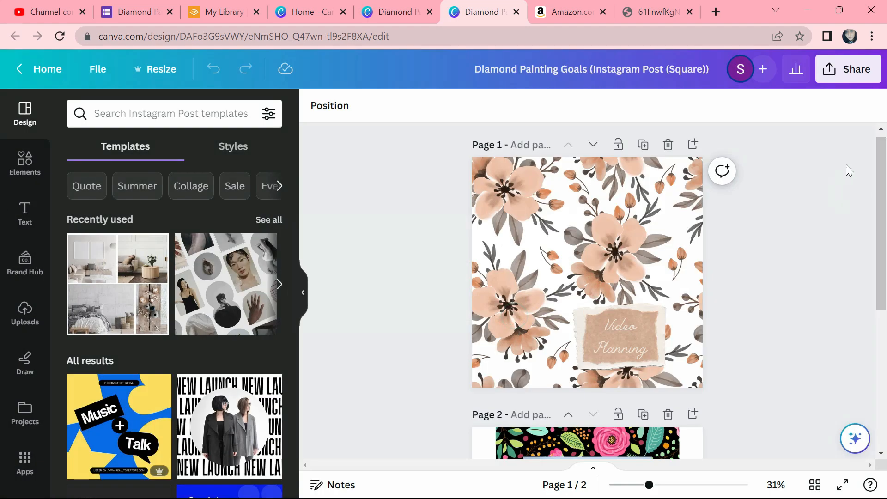
- Add the rounded-corner portrait frame from the Frames collection over the photo on page 2 and delete the original photo
{"action": "left_click_drag", "start_coordinate": [883, 187], "coordinate": [884, 312]}
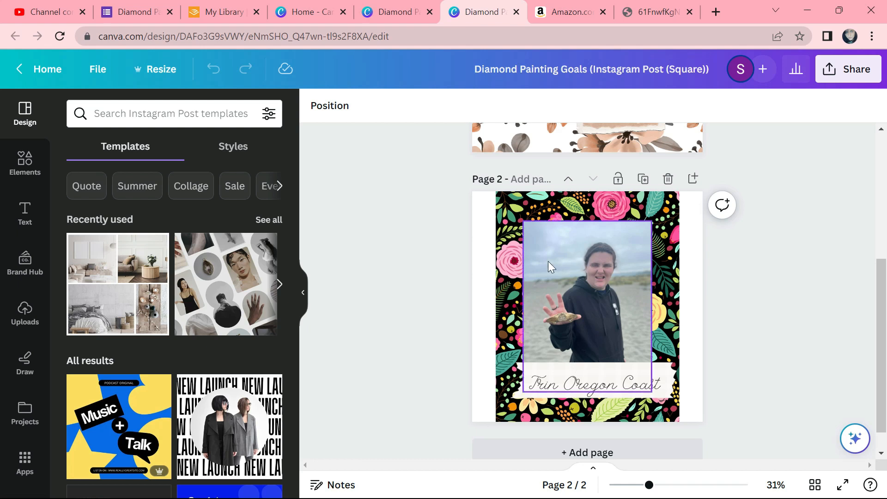
{"action": "left_click", "coordinate": [567, 277]}
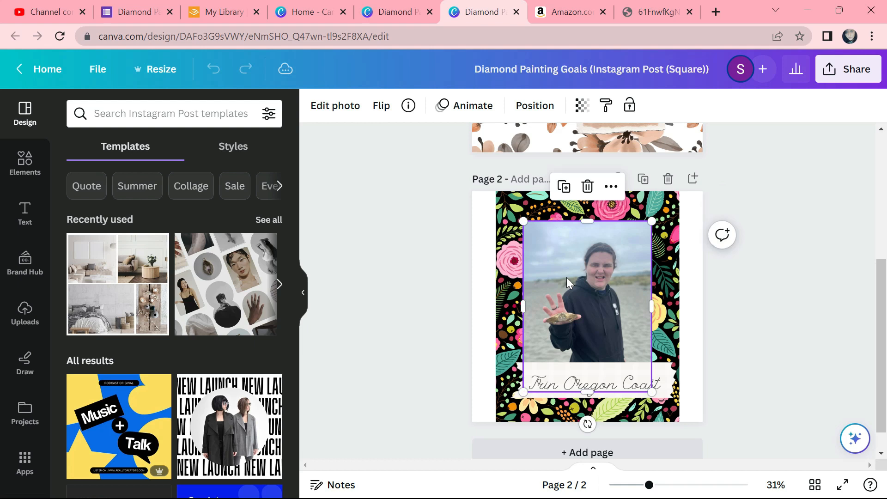
{"action": "left_click", "coordinate": [721, 271]}
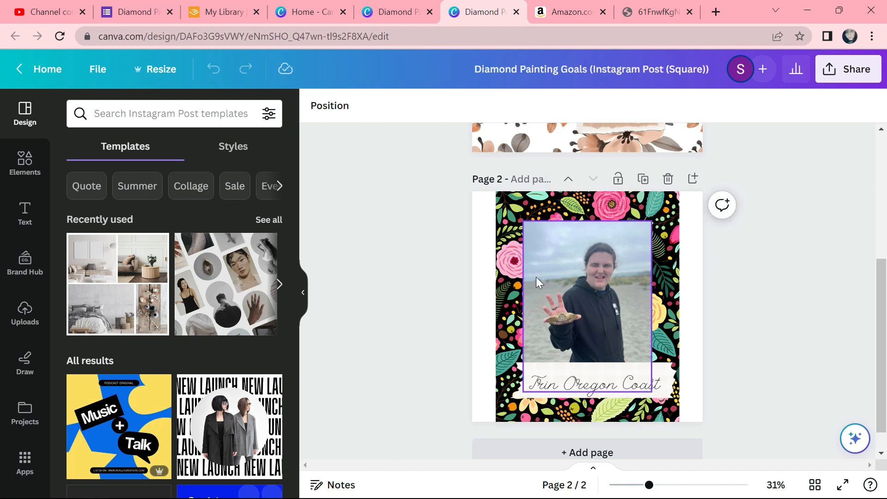
{"action": "left_click", "coordinate": [25, 164]}
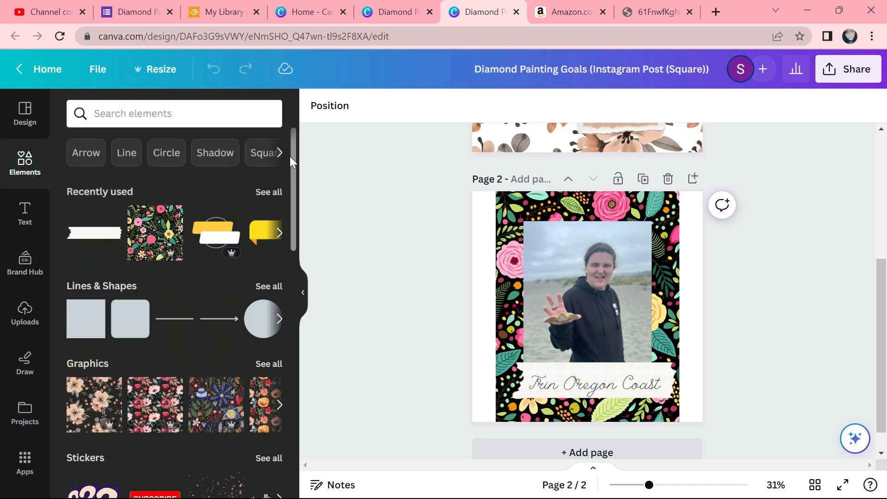
{"action": "left_click_drag", "start_coordinate": [295, 156], "coordinate": [306, 353]}
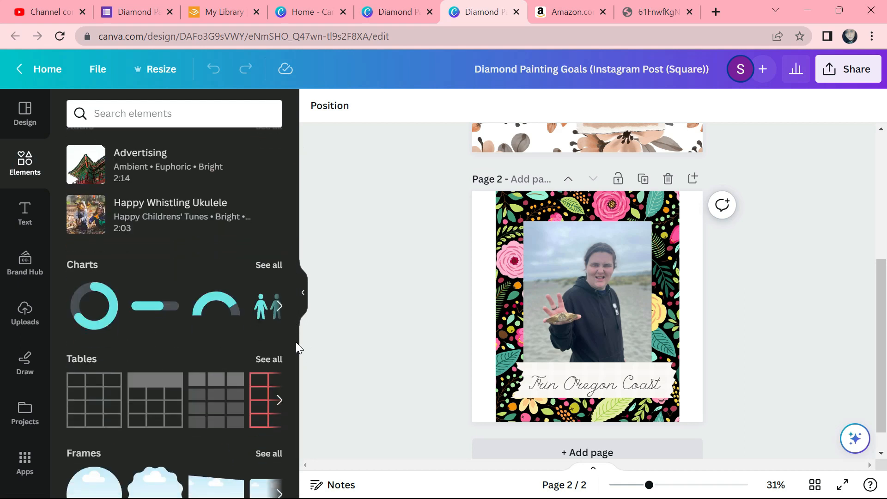
{"action": "left_click_drag", "start_coordinate": [291, 345], "coordinate": [293, 370]}
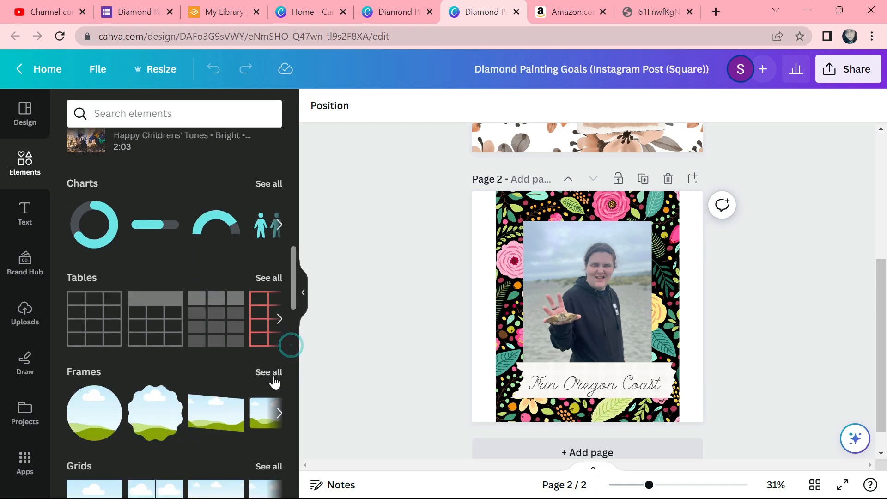
{"action": "left_click", "coordinate": [272, 375]}
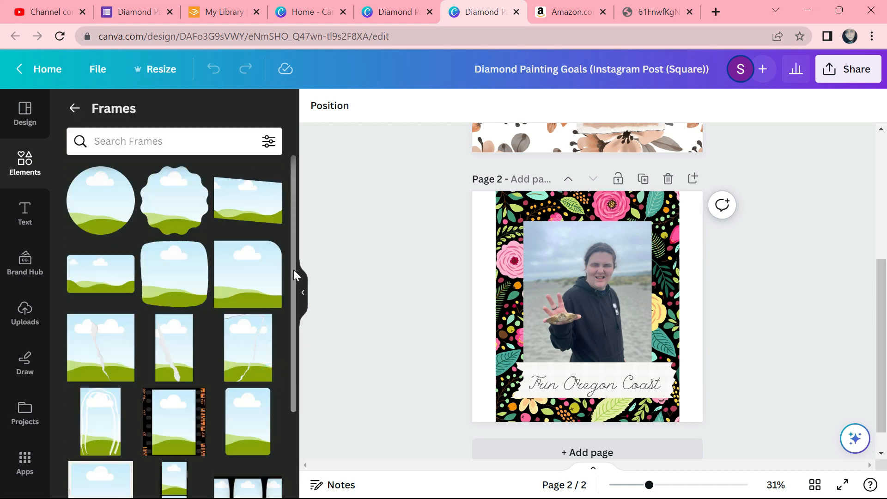
{"action": "left_click_drag", "start_coordinate": [293, 268], "coordinate": [293, 443]}
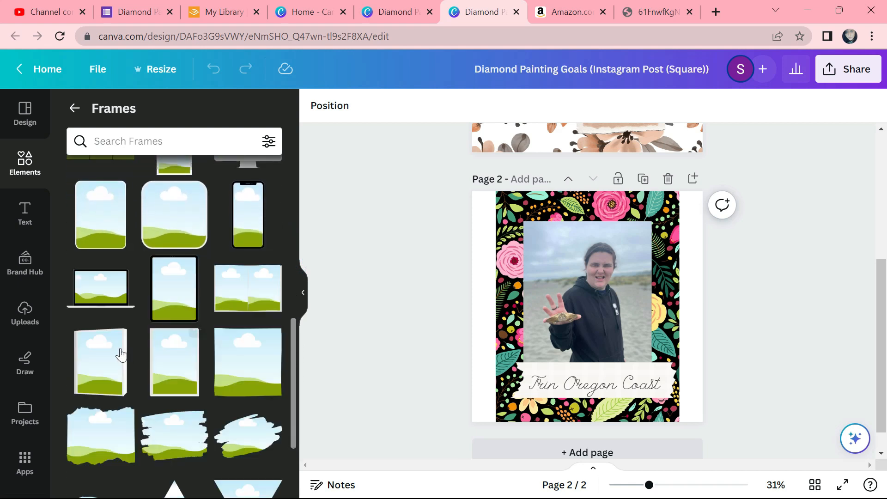
{"action": "left_click_drag", "start_coordinate": [110, 252], "coordinate": [577, 311]}
{"action": "left_click", "coordinate": [639, 233]}
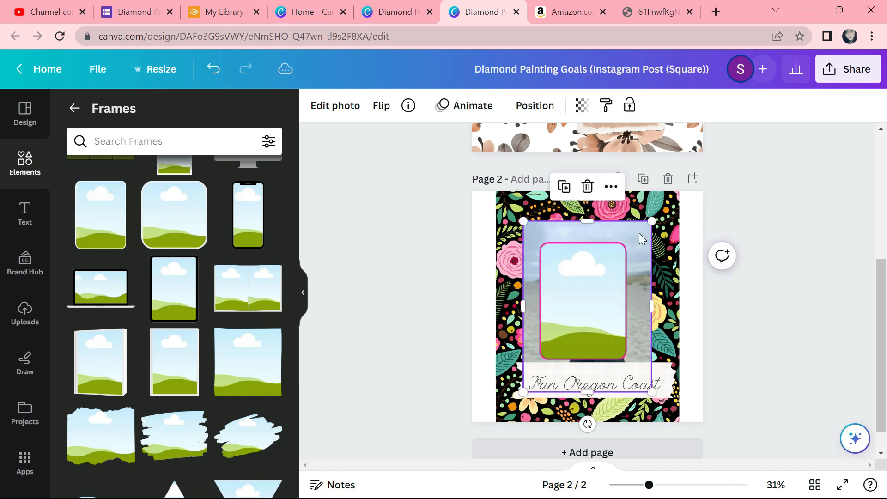
{"action": "key", "text": "Delete"}
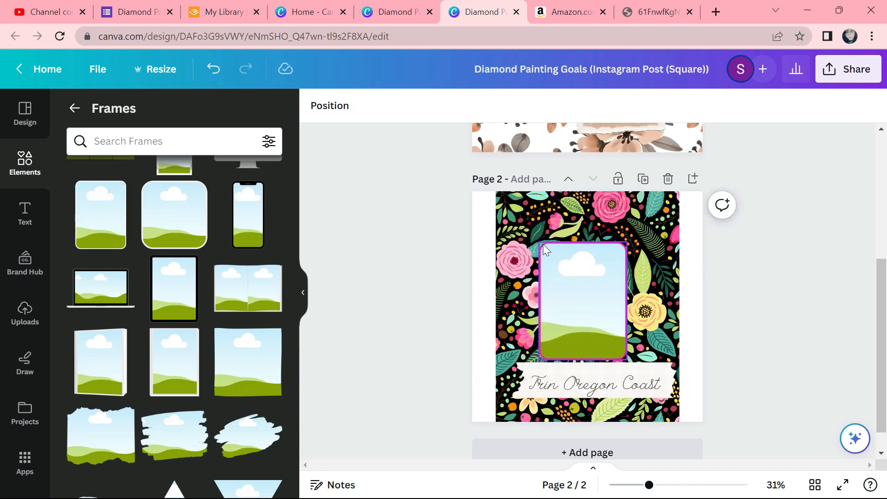
- Enlarge the empty rounded frame and position it near the middle of page 2, down to the caption tape
{"action": "left_click", "coordinate": [568, 269]}
{"action": "left_click_drag", "start_coordinate": [538, 239], "coordinate": [515, 209]}
{"action": "left_click_drag", "start_coordinate": [599, 274], "coordinate": [613, 275]}
{"action": "left_click_drag", "start_coordinate": [536, 220], "coordinate": [529, 209]}
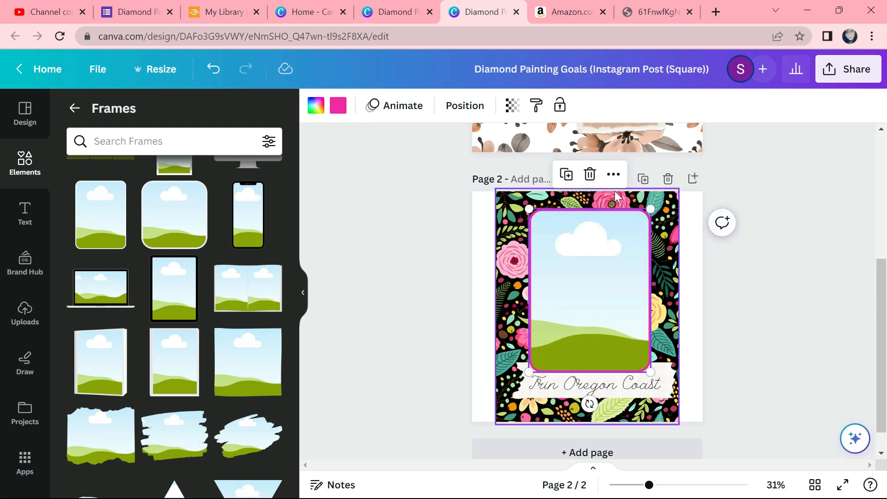
- Send the frame one layer backward behind the white tape, and centre it on page 2 at a slightly larger size
{"action": "left_click", "coordinate": [613, 174]}
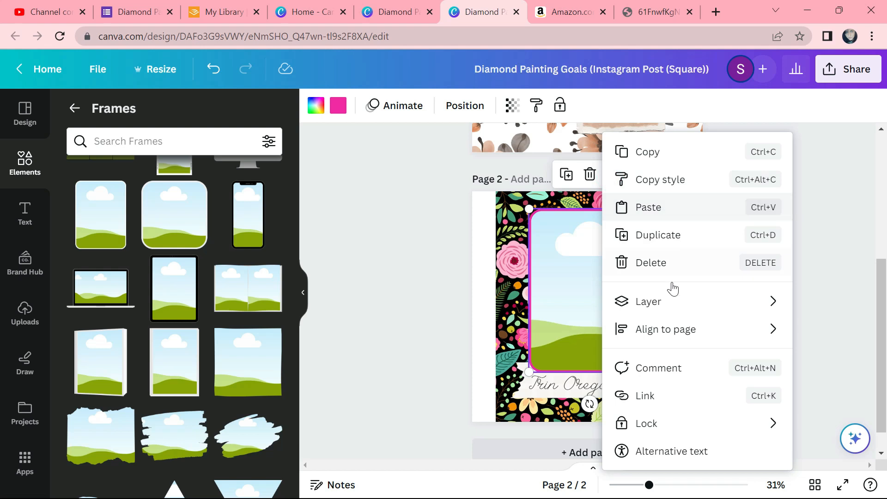
{"action": "mouse_move", "coordinate": [684, 313]}
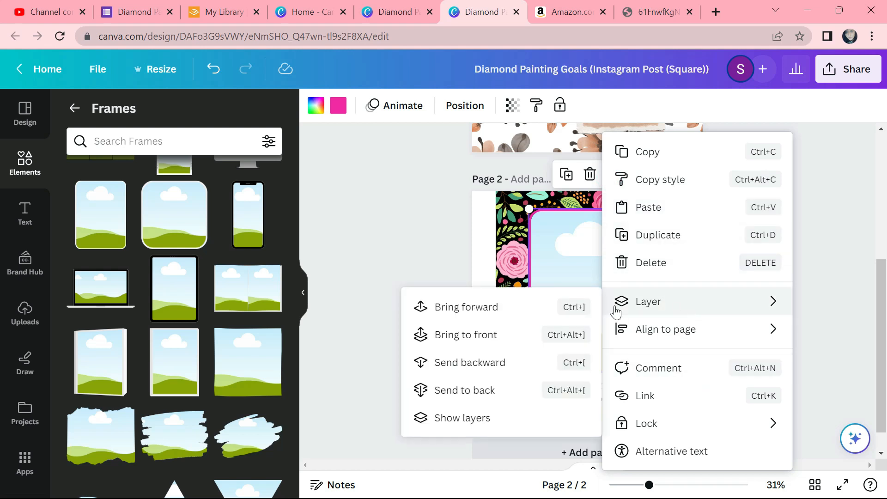
{"action": "left_click", "coordinate": [496, 360]}
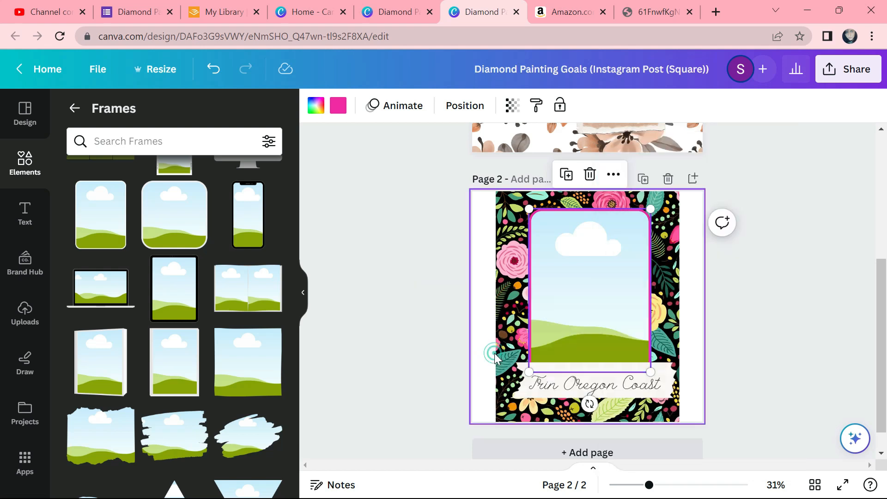
{"action": "mouse_move", "coordinate": [591, 305]}
{"action": "left_mouse_down"}
{"action": "mouse_move", "coordinate": [600, 301]}
{"action": "mouse_move", "coordinate": [579, 309]}
{"action": "left_mouse_up"}
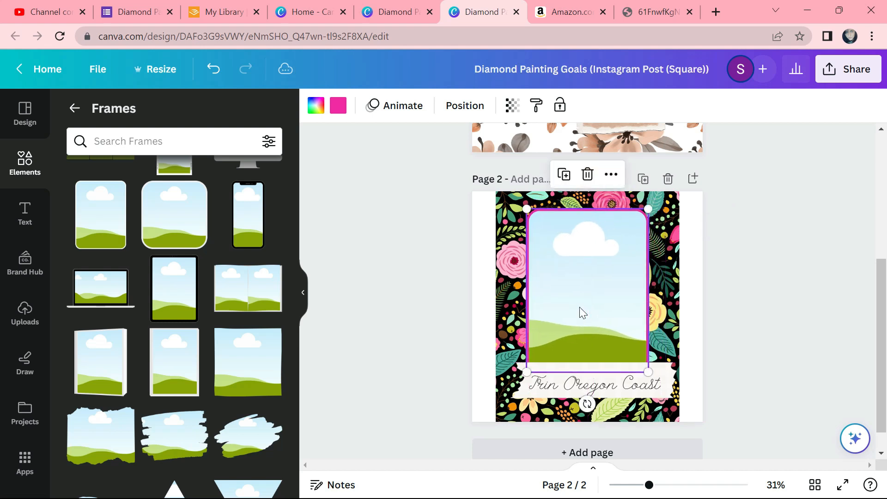
{"action": "left_click_drag", "start_coordinate": [650, 204], "coordinate": [635, 248]}
{"action": "left_click", "coordinate": [747, 337]}
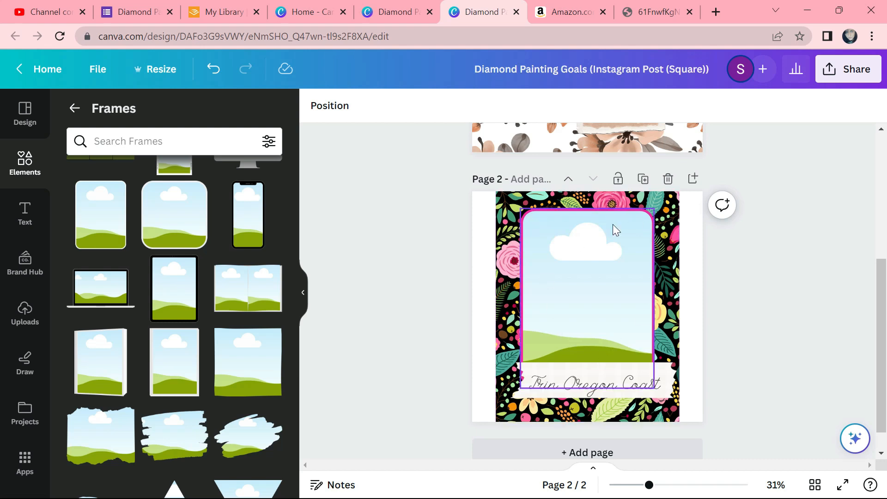
- Try teal, dark green and pink from the photo colors on the frame's border, and finish with the yellow-green swatch
{"action": "left_click", "coordinate": [595, 255]}
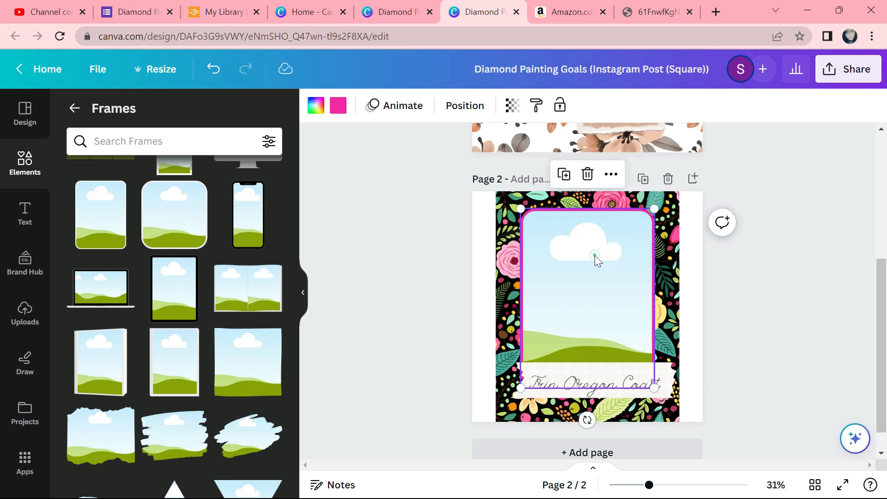
{"action": "left_click", "coordinate": [339, 106]}
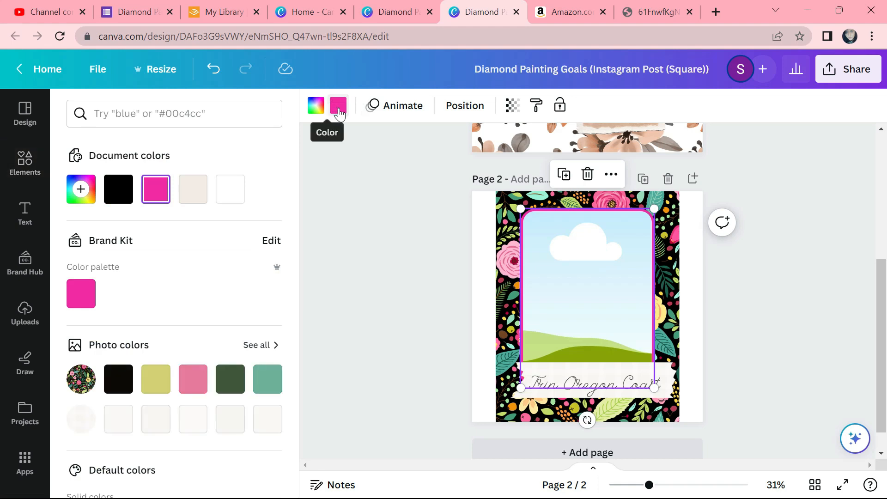
{"action": "left_click", "coordinate": [261, 378]}
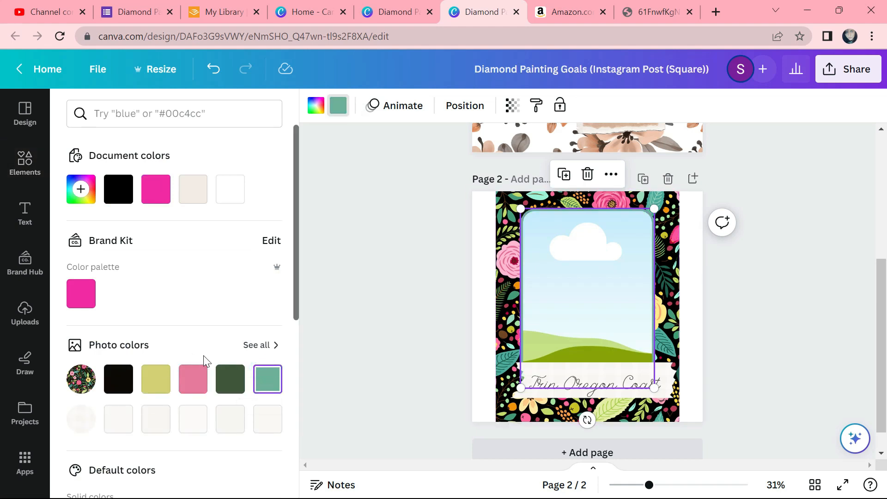
{"action": "left_click", "coordinate": [219, 382]}
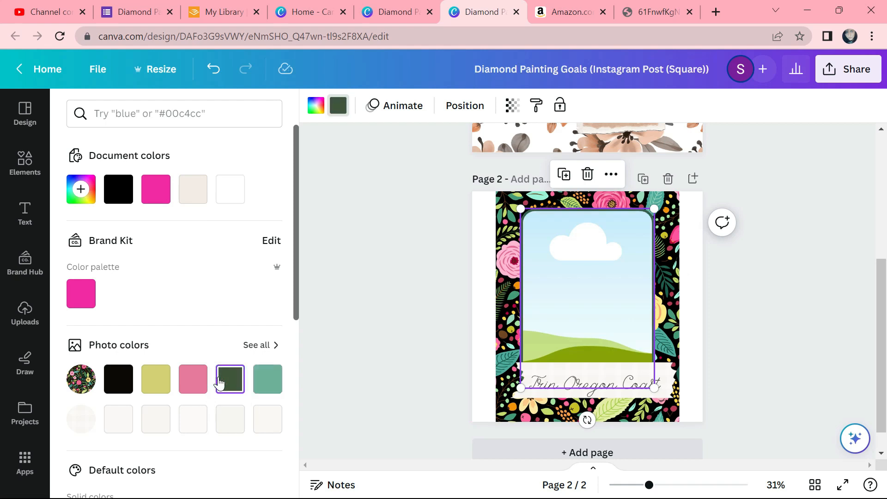
{"action": "left_click", "coordinate": [192, 383]}
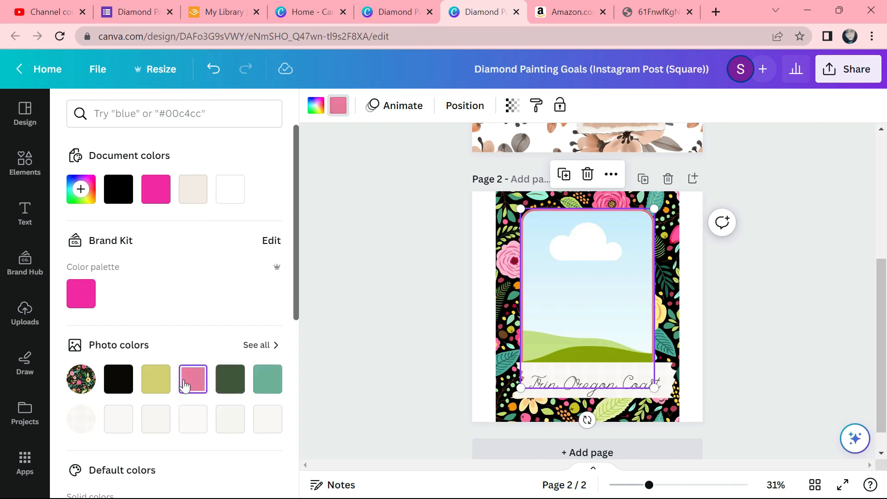
{"action": "left_click", "coordinate": [148, 381]}
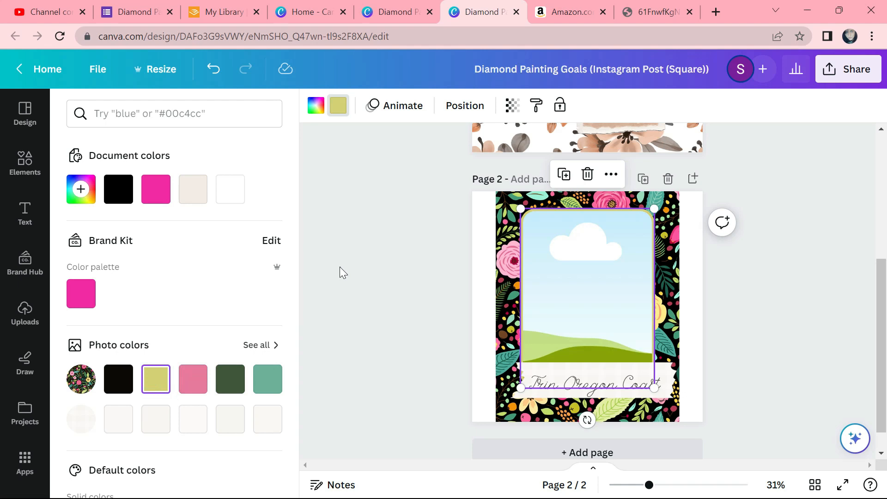
{"action": "key", "text": "Escape"}
{"action": "left_click", "coordinate": [492, 248]}
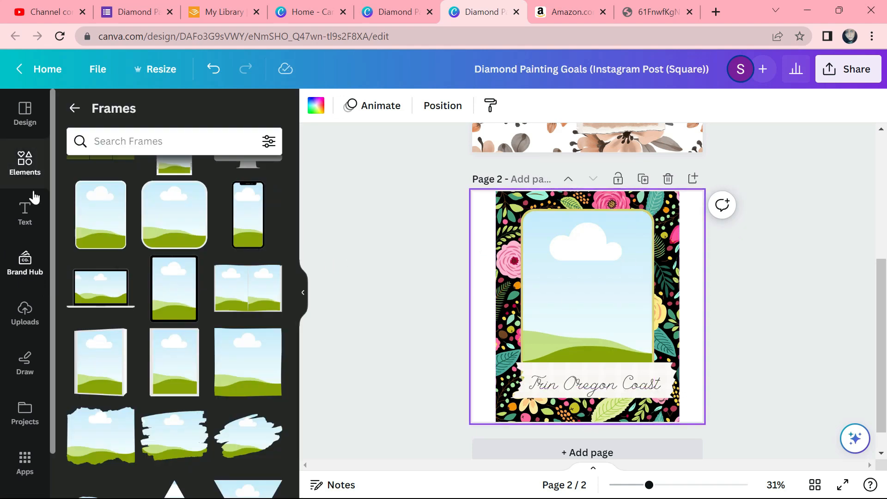
- Fill the rounded frame on page 2 with the uploaded beach photo
{"action": "left_click", "coordinate": [37, 309]}
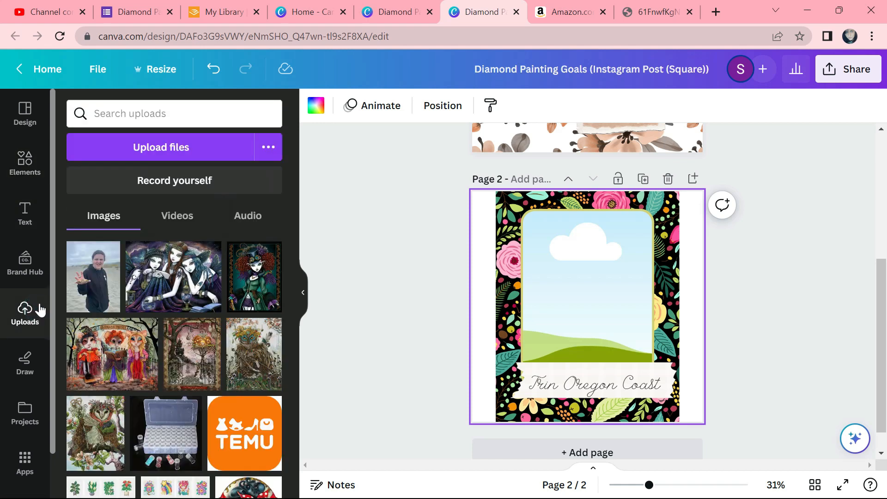
{"action": "left_click_drag", "start_coordinate": [74, 284], "coordinate": [529, 277]}
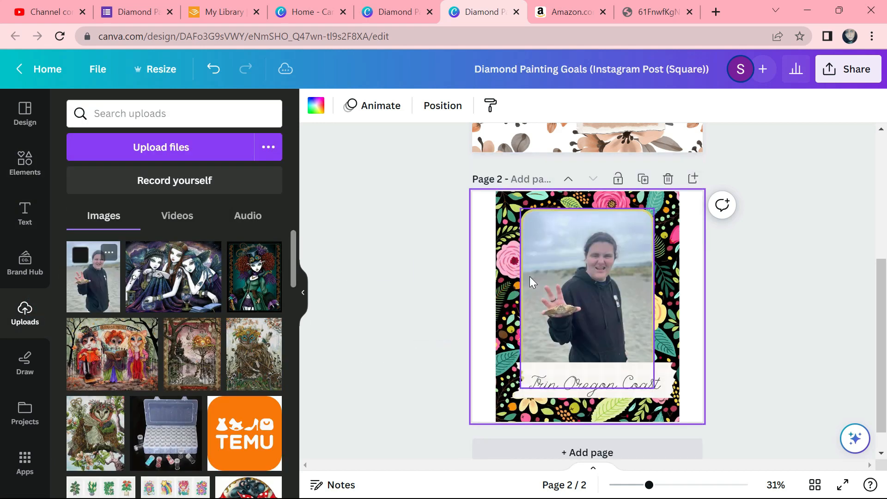
{"action": "left_click", "coordinate": [859, 286]}
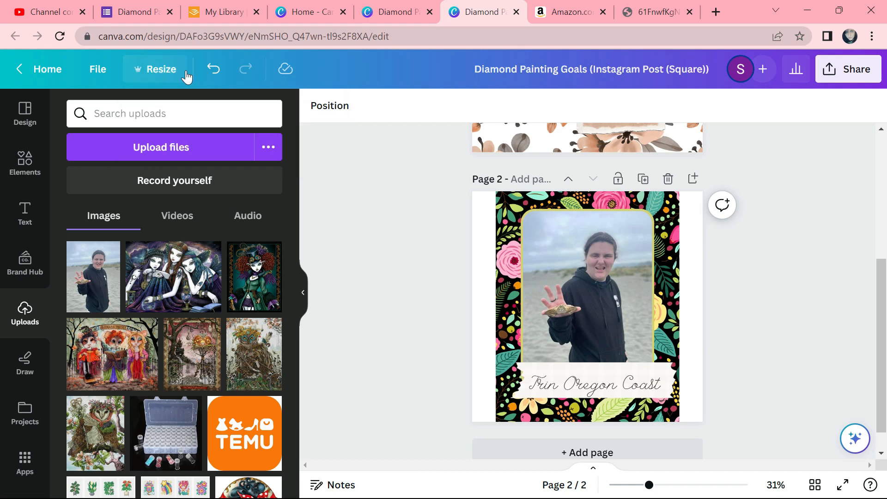
- Open the design's resize options and set the custom size unit to inches
{"action": "left_click", "coordinate": [165, 70]}
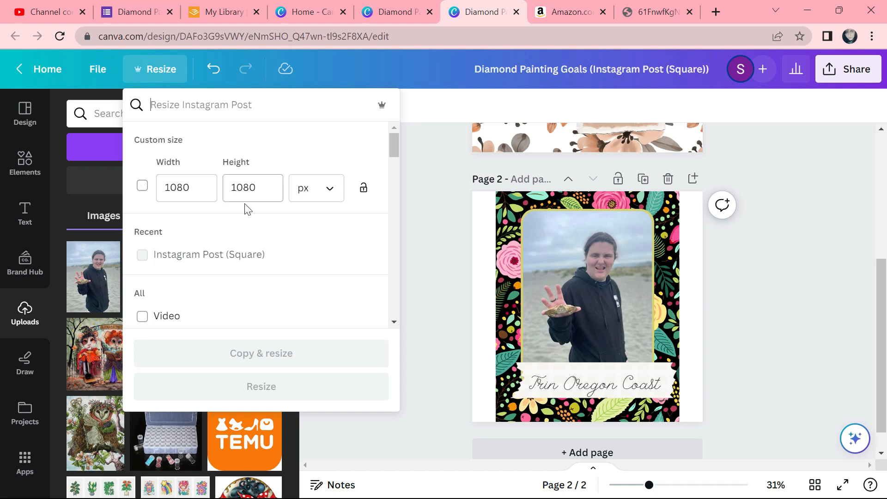
{"action": "left_click_drag", "start_coordinate": [391, 145], "coordinate": [415, 100]}
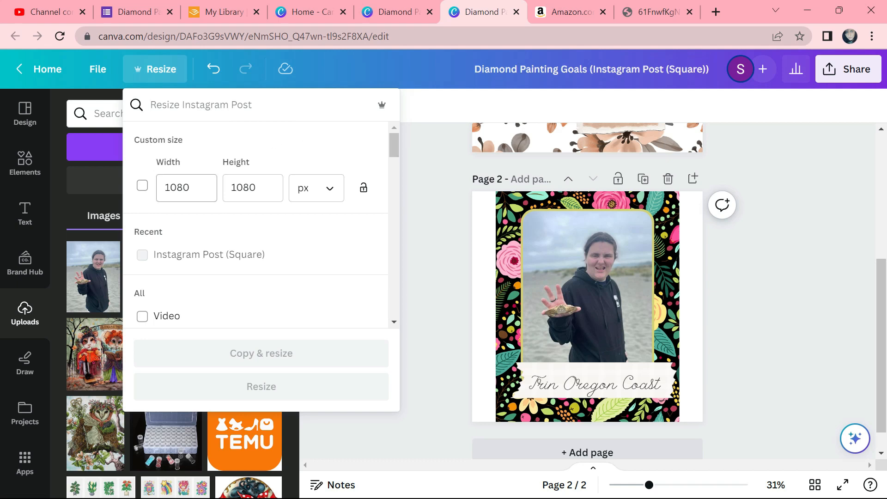
{"action": "left_click", "coordinate": [332, 190]}
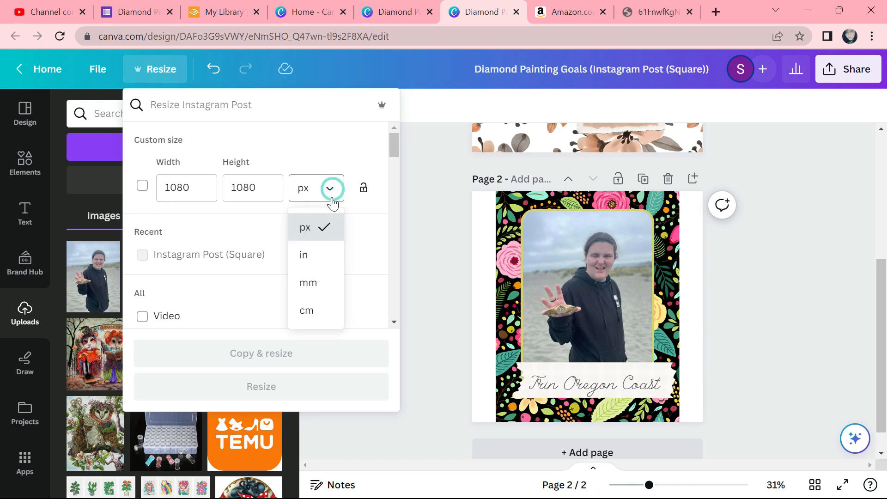
{"action": "left_click", "coordinate": [320, 248]}
- Set the custom size to 8.5 in wide by 11 in high and create a resized copy of the design
{"action": "left_click", "coordinate": [197, 188]}
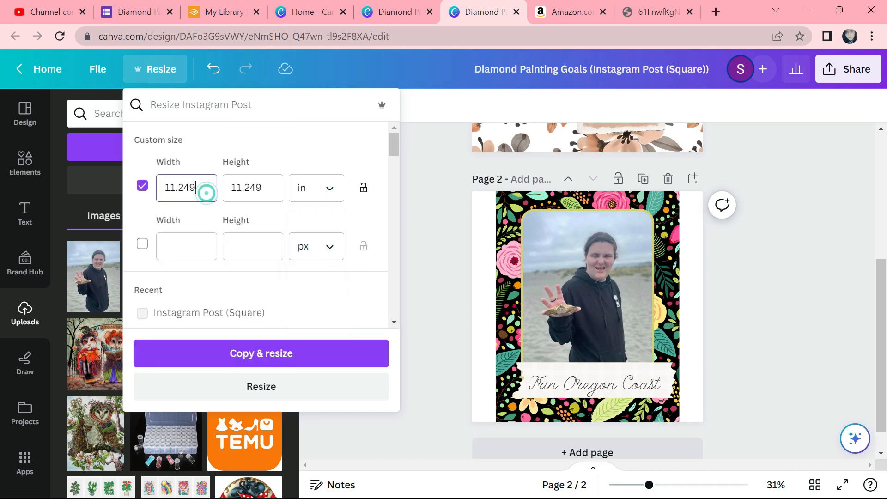
{"action": "key", "text": "BackSpace"}
{"action": "key", "text": "BackSpace"}
{"action": "key", "text": "BackSpace"}
{"action": "key", "text": "BackSpace"}
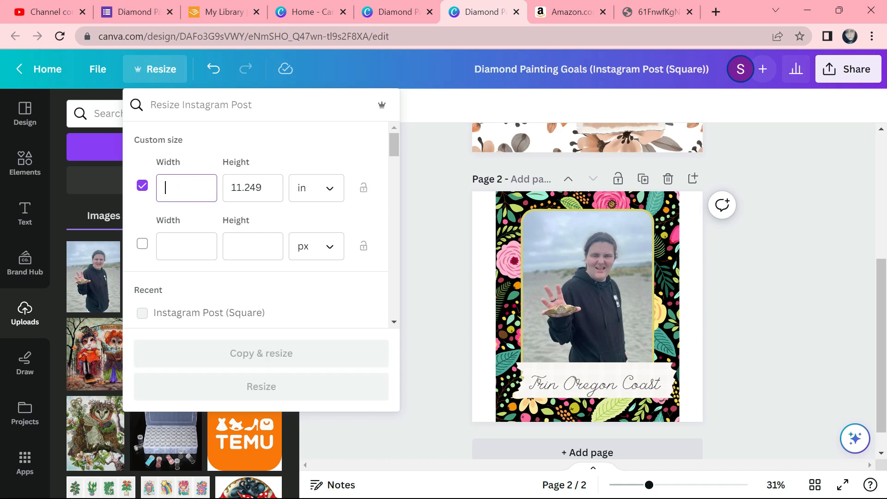
{"action": "type", "text": "8.5"}
{"action": "key", "text": "Tab"}
{"action": "type", "text": "11"}
{"action": "key", "text": "Tab"}
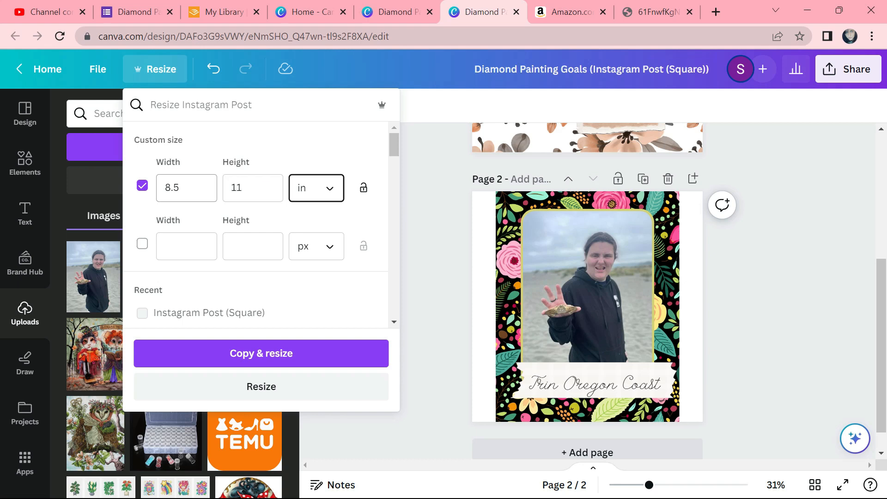
{"action": "left_click", "coordinate": [291, 353]}
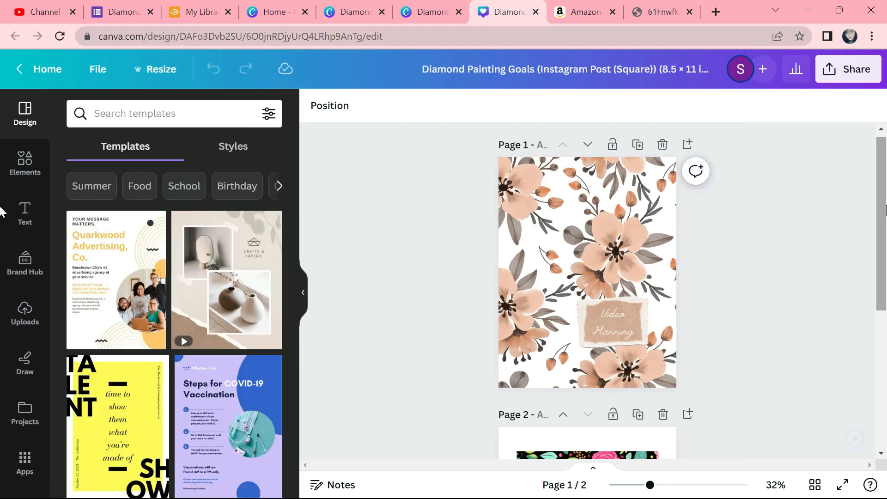
- Select all elements on page 2 of the copy and scale them together to fill the 8.5 by 11 in page
{"action": "left_click_drag", "start_coordinate": [882, 203], "coordinate": [886, 339]}
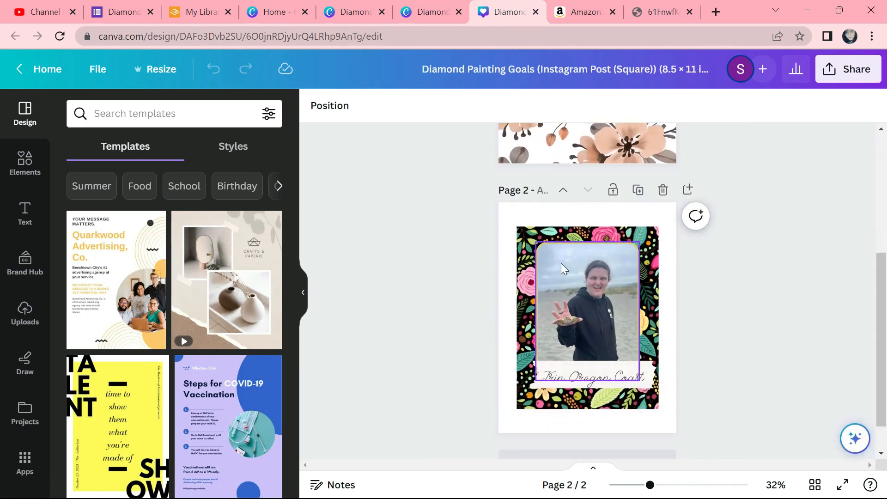
{"action": "left_click", "coordinate": [514, 215]}
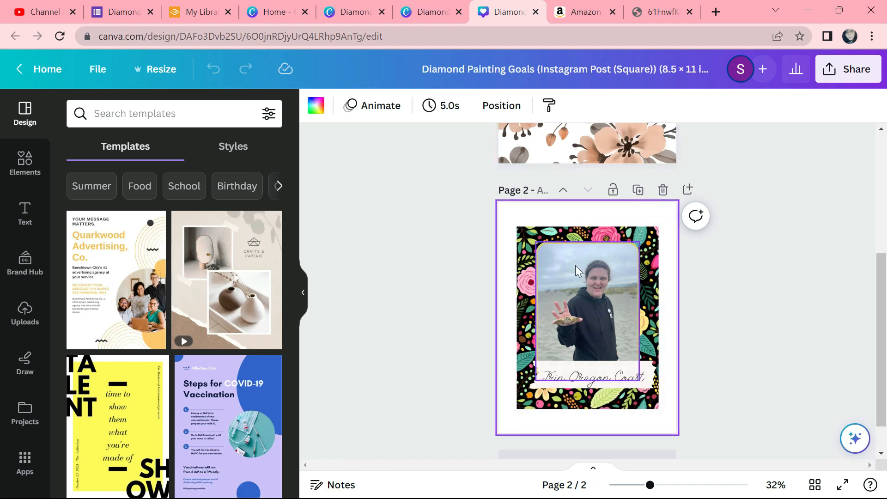
{"action": "left_click", "coordinate": [538, 239]}
{"action": "left_click_drag", "start_coordinate": [462, 204], "coordinate": [730, 418]}
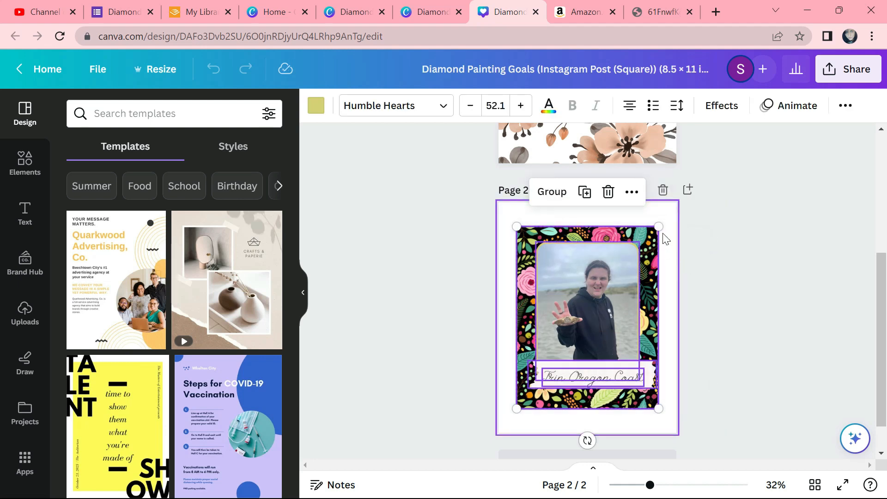
{"action": "left_click_drag", "start_coordinate": [660, 229], "coordinate": [677, 200]}
{"action": "left_click_drag", "start_coordinate": [516, 410], "coordinate": [499, 432]}
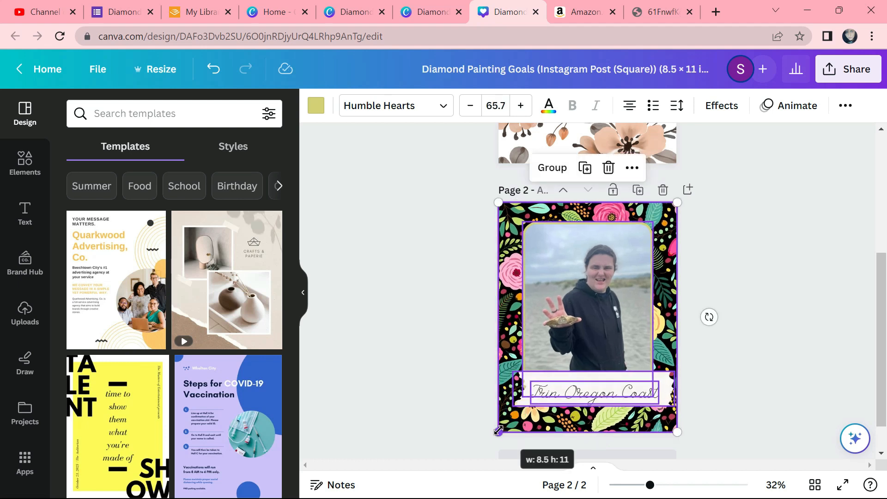
{"action": "left_click", "coordinate": [697, 303]}
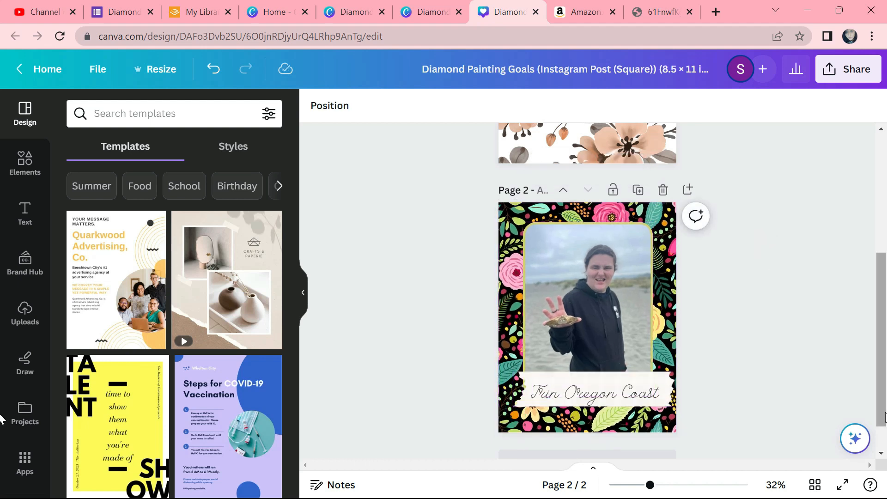
- Add two blank pages after page 2
{"action": "left_click_drag", "start_coordinate": [884, 417], "coordinate": [883, 286]}
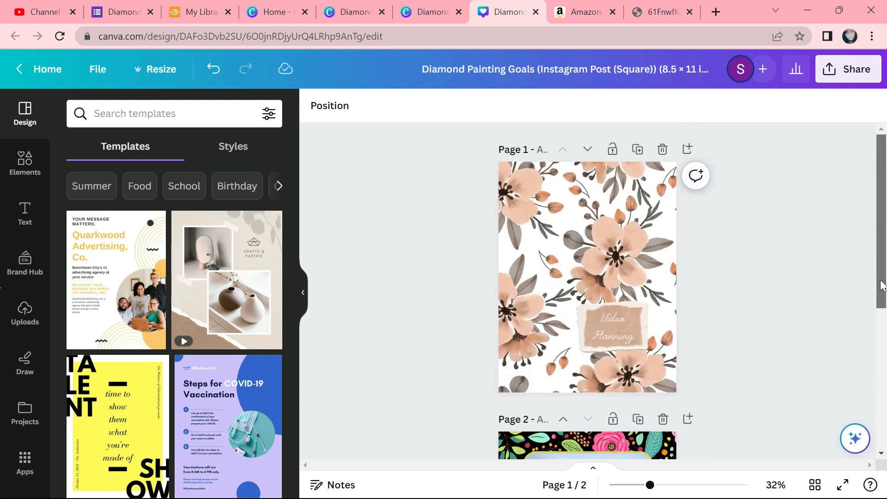
{"action": "left_click_drag", "start_coordinate": [879, 229], "coordinate": [872, 446]}
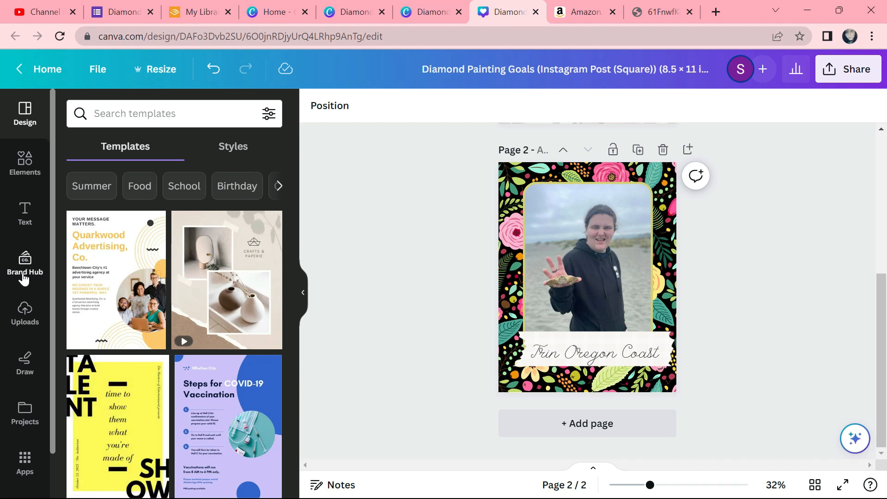
{"action": "left_click", "coordinate": [16, 157]}
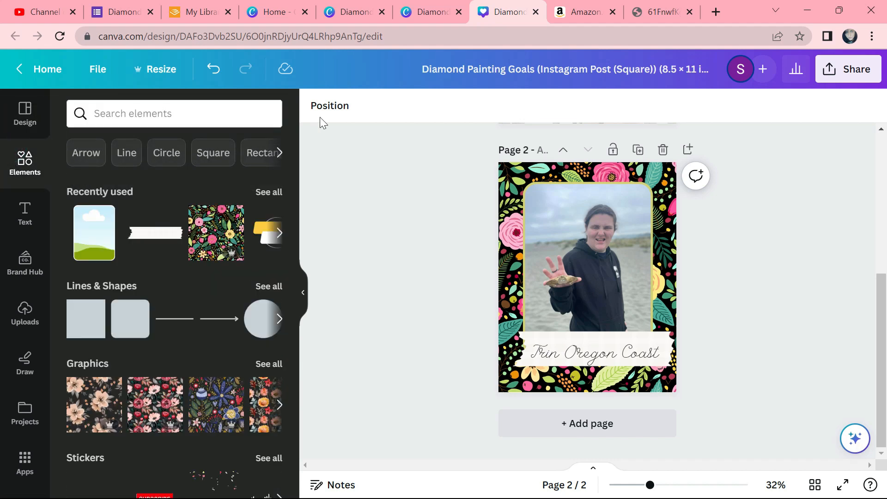
{"action": "left_click_drag", "start_coordinate": [292, 151], "coordinate": [316, 226]}
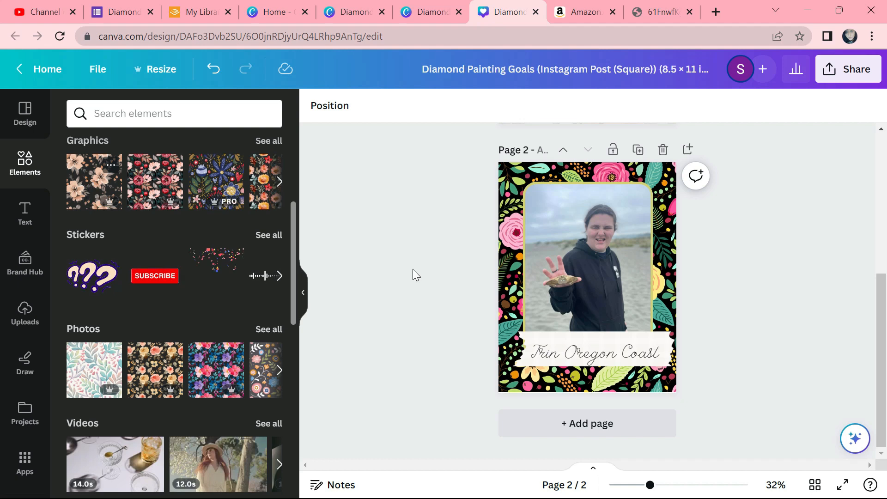
{"action": "left_click", "coordinate": [570, 424]}
{"action": "left_click", "coordinate": [569, 425]}
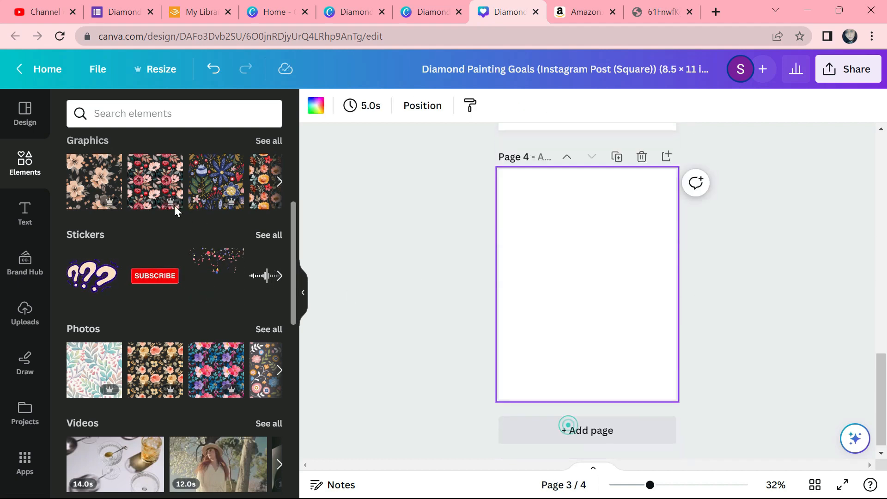
- Try peach, navy and wildflower patterns from the graphics on page 4, keeping only the navy-flower one
{"action": "left_click_drag", "start_coordinate": [94, 182], "coordinate": [547, 274]}
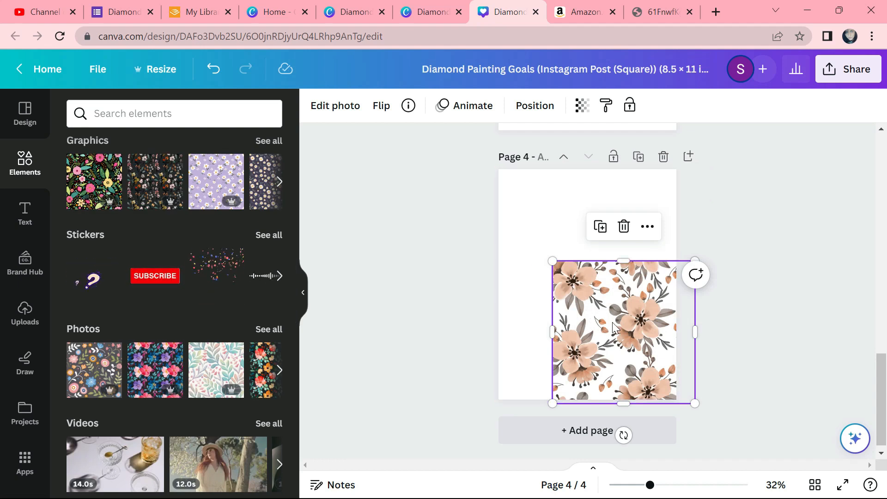
{"action": "key", "text": "Delete"}
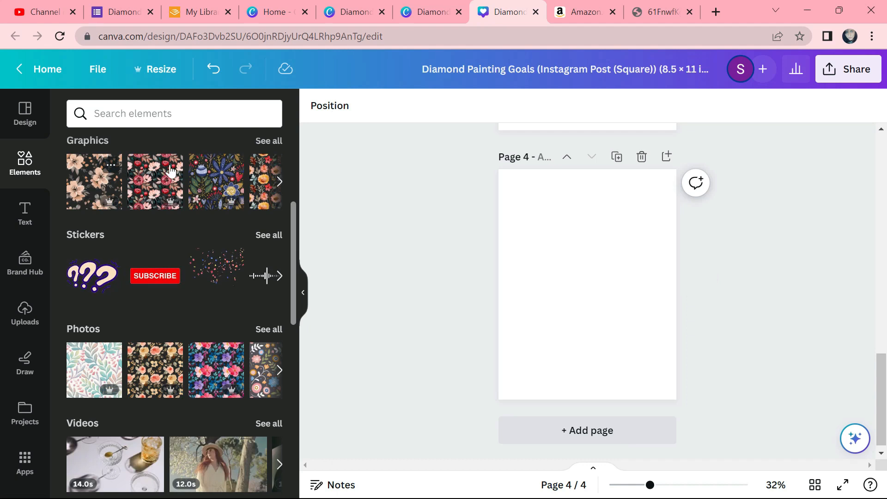
{"action": "left_click", "coordinate": [213, 166]}
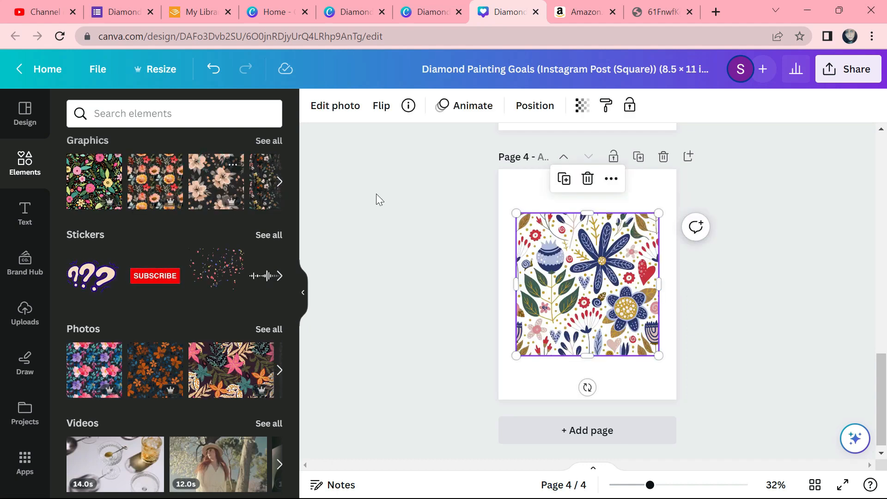
{"action": "left_click", "coordinate": [257, 188]}
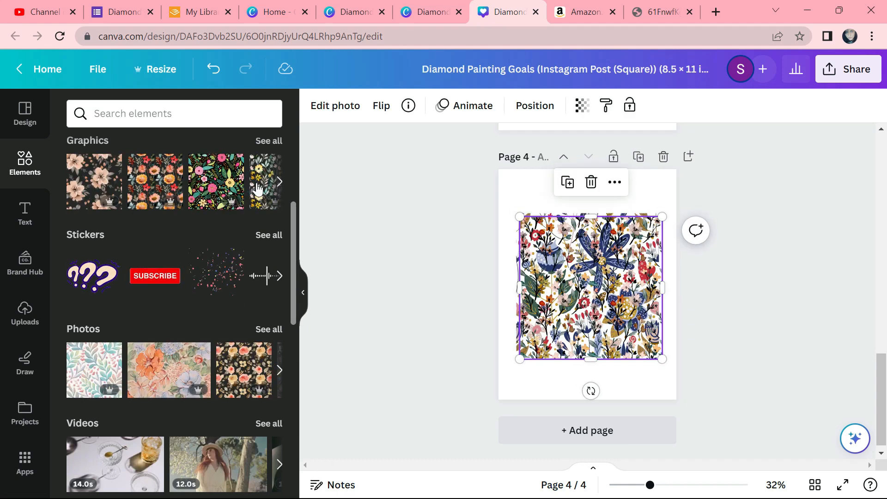
{"action": "left_click_drag", "start_coordinate": [618, 284], "coordinate": [757, 323]}
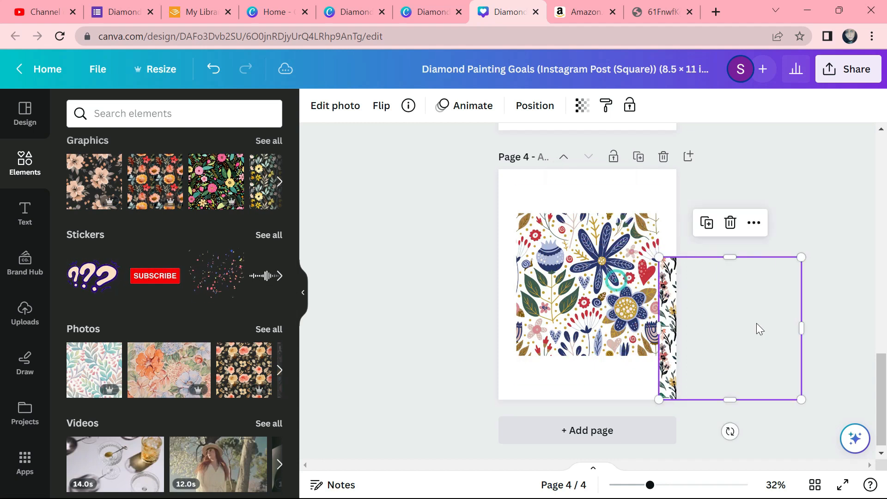
{"action": "key", "text": "Delete"}
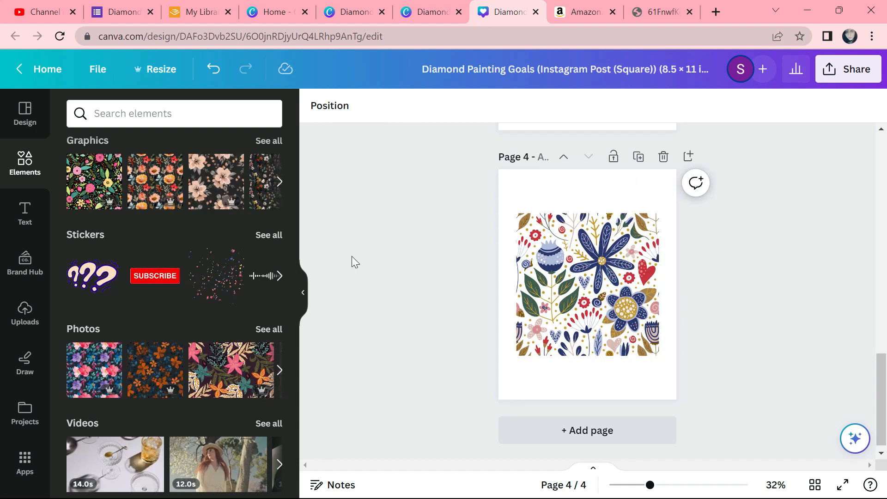
- Browse more floral graphics and delete the navy-flower pattern from page 4
{"action": "left_click", "coordinate": [279, 181]}
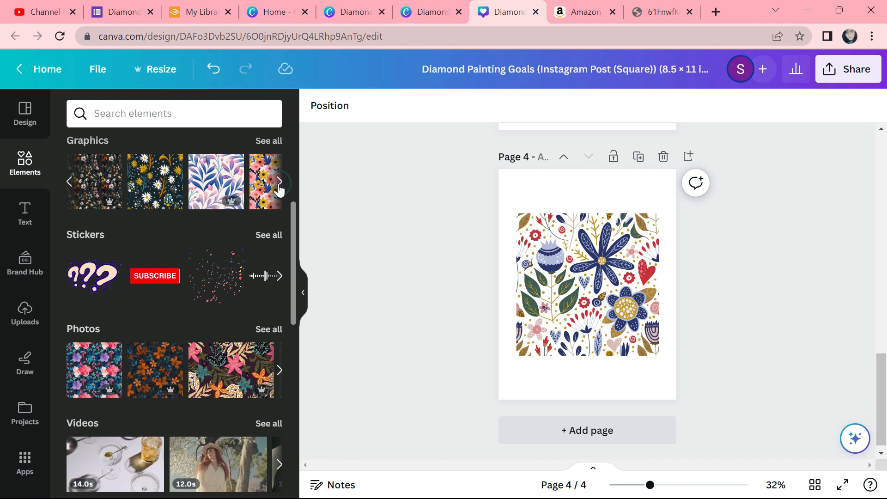
{"action": "left_click", "coordinate": [279, 181]}
{"action": "left_click", "coordinate": [280, 182]}
{"action": "left_click", "coordinate": [279, 182]}
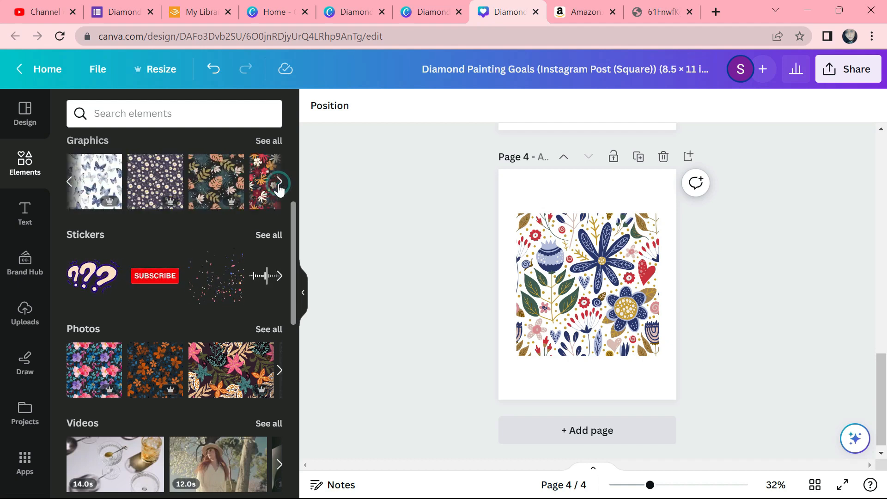
{"action": "left_click", "coordinate": [601, 288]}
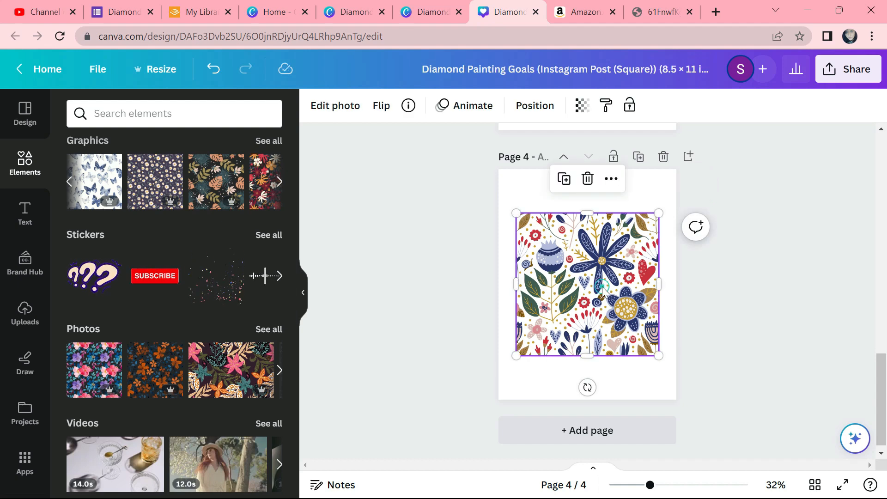
{"action": "key", "text": "Delete"}
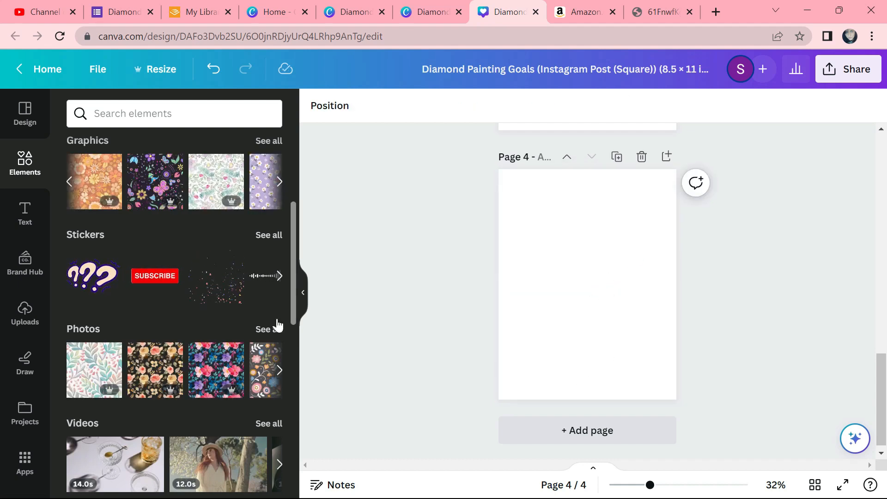
- Add the two-photo open-book frame to page 4 and enlarge it to nearly the page width
{"action": "scroll", "coordinate": [292, 215], "scroll_direction": "down", "scroll_amount": 10}
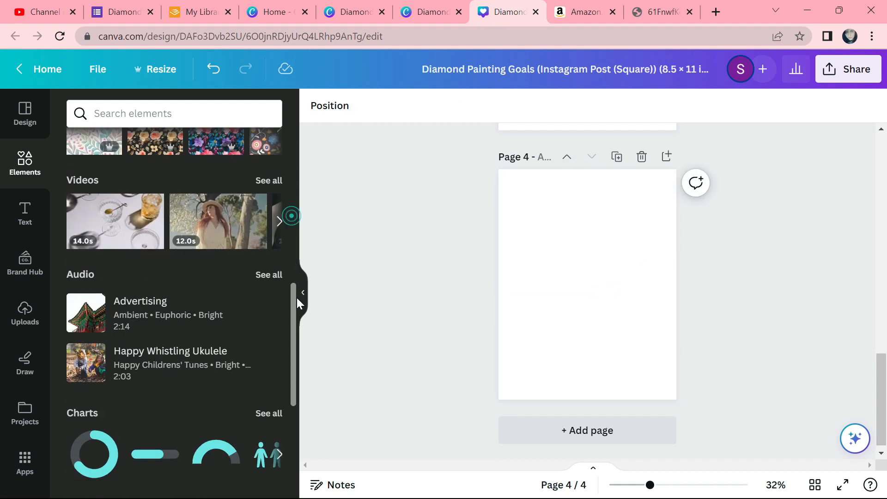
{"action": "scroll", "coordinate": [304, 393], "scroll_direction": "down", "scroll_amount": 3}
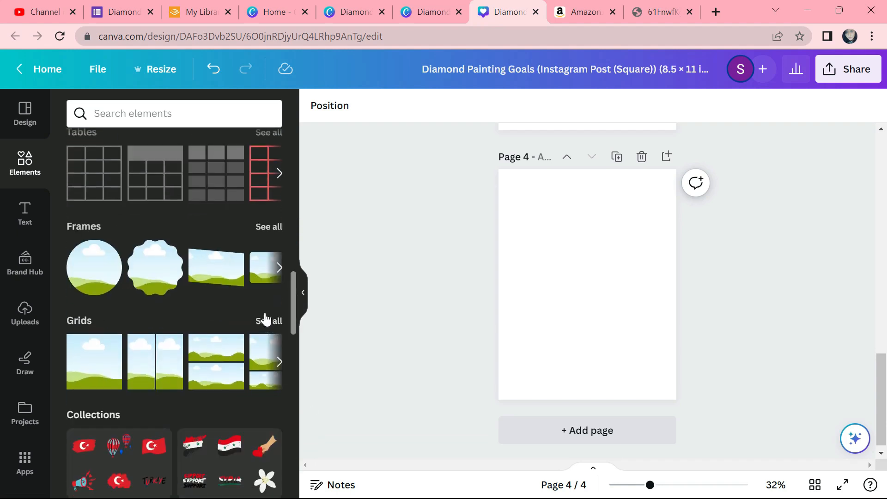
{"action": "left_click", "coordinate": [268, 225]}
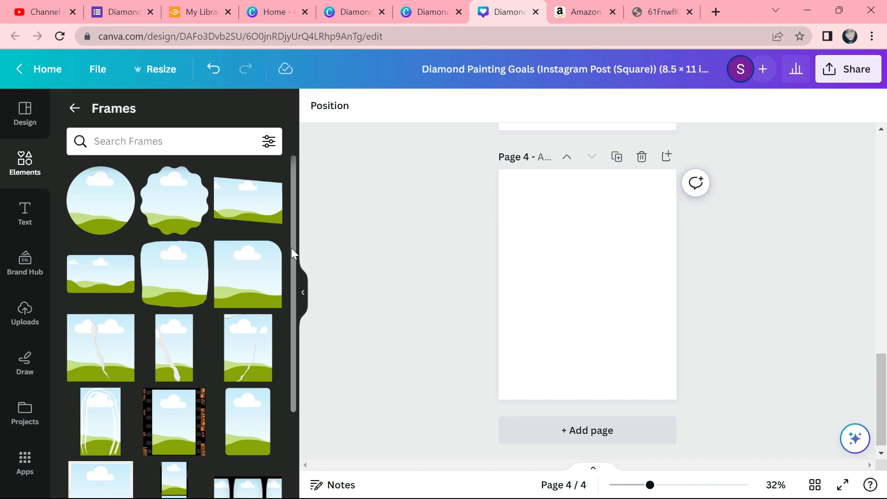
{"action": "scroll", "coordinate": [291, 245], "scroll_direction": "down", "scroll_amount": 3}
{"action": "left_click_drag", "start_coordinate": [303, 316], "coordinate": [316, 422]}
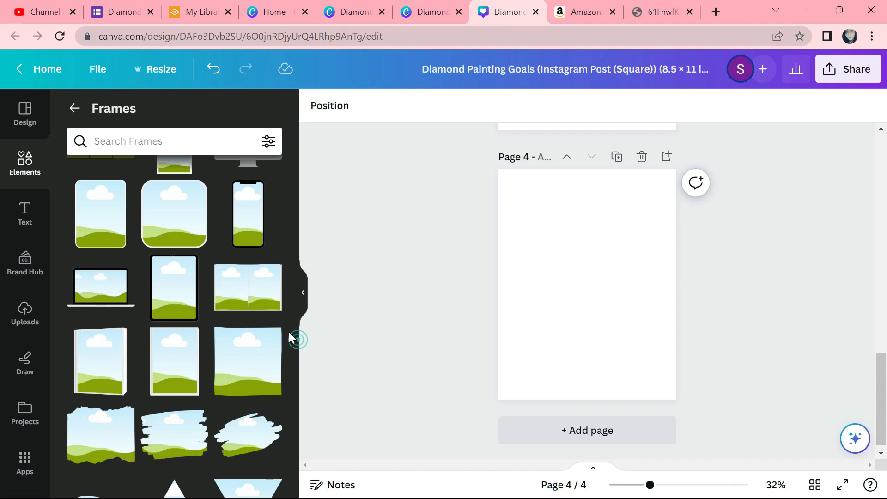
{"action": "left_click", "coordinate": [224, 270]}
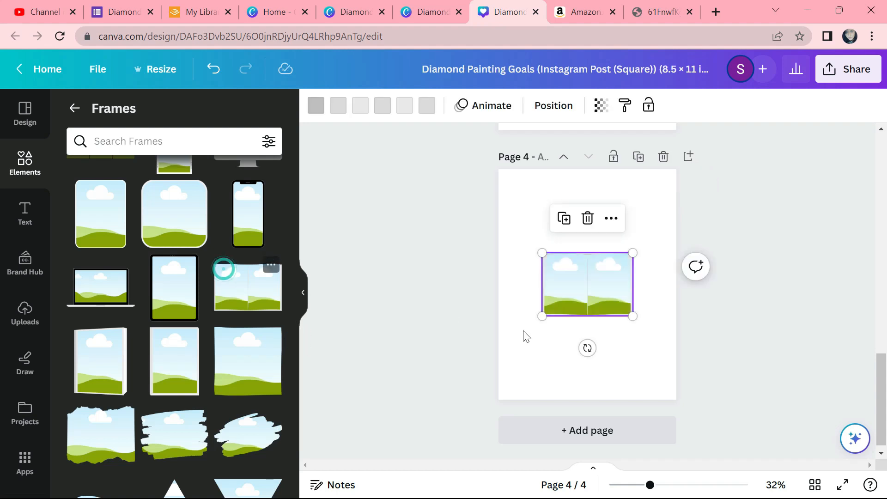
{"action": "left_click_drag", "start_coordinate": [633, 253], "coordinate": [696, 208]}
{"action": "left_click_drag", "start_coordinate": [637, 253], "coordinate": [606, 267]}
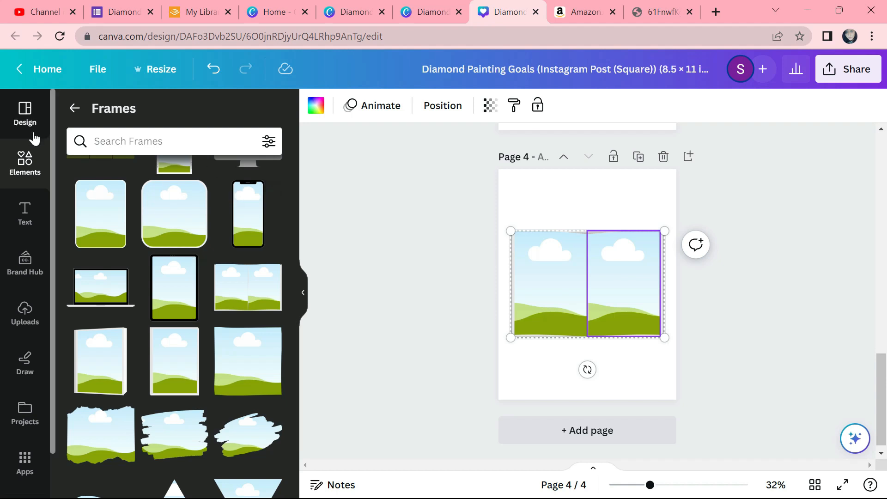
- Fill page 4 with the recently used navy-flower pattern
{"action": "left_click", "coordinate": [70, 109]}
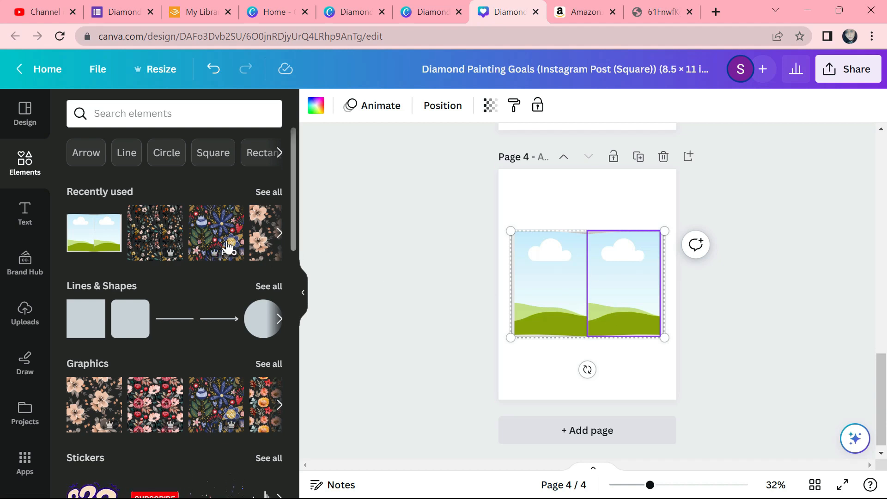
{"action": "left_click_drag", "start_coordinate": [206, 238], "coordinate": [505, 190]}
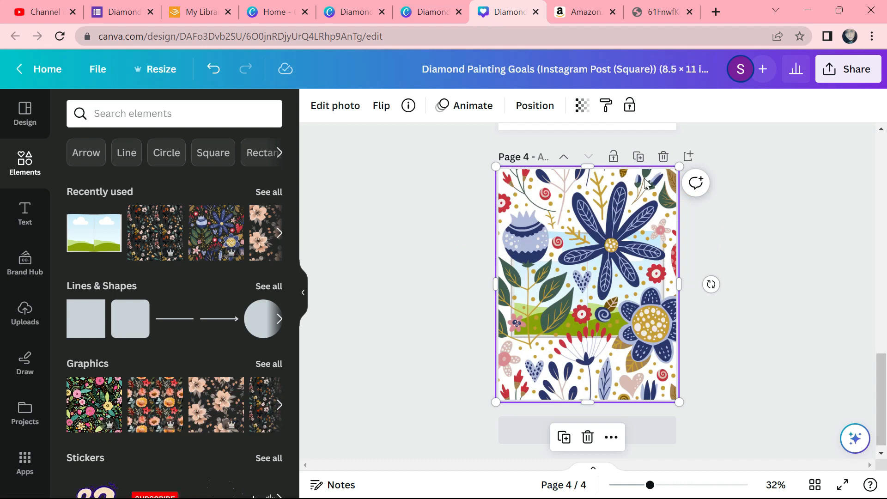
- Send the navy-flower pattern behind the open-book frame on page 4 and move the frame down to the lower half
{"action": "left_click", "coordinate": [534, 106]}
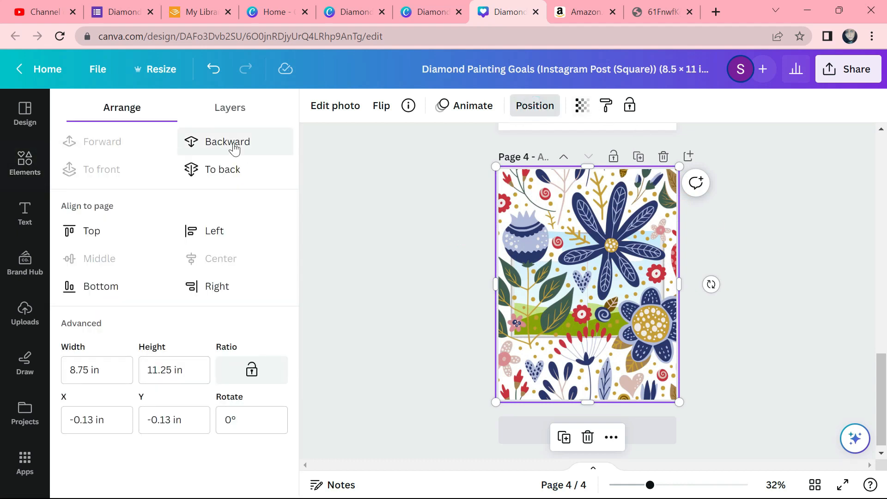
{"action": "left_click", "coordinate": [226, 170]}
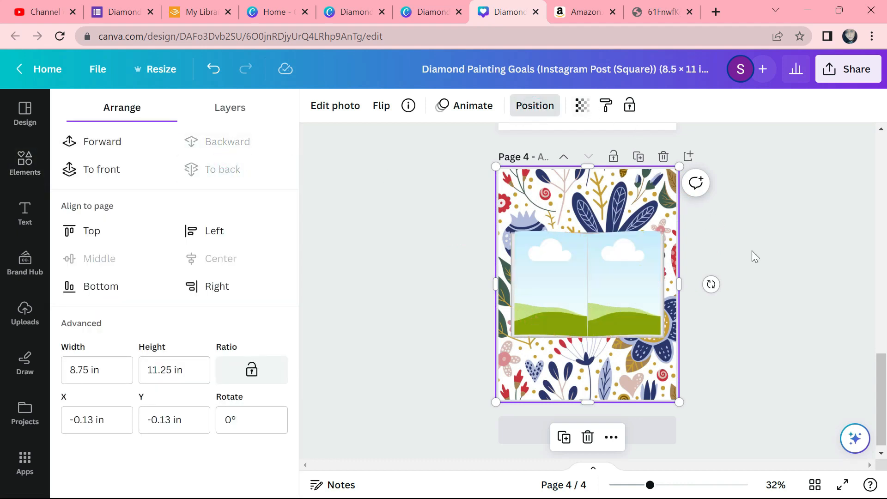
{"action": "left_click_drag", "start_coordinate": [624, 291], "coordinate": [620, 323]}
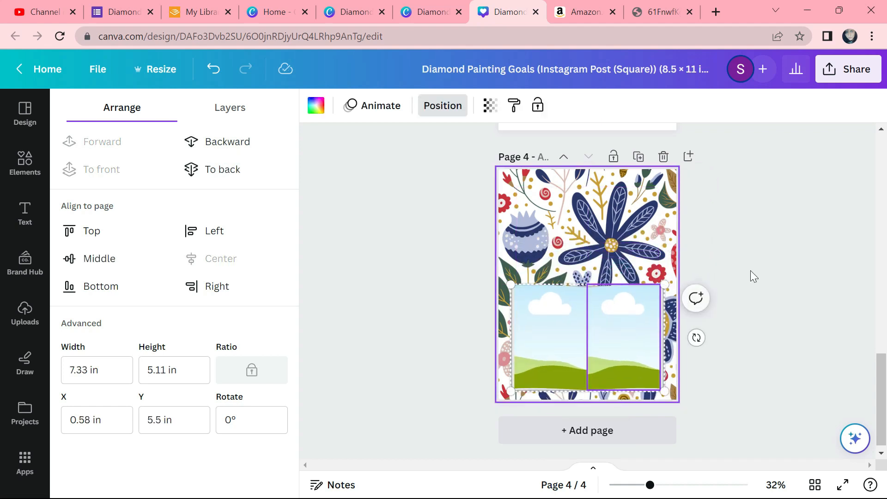
{"action": "left_click", "coordinate": [790, 245]}
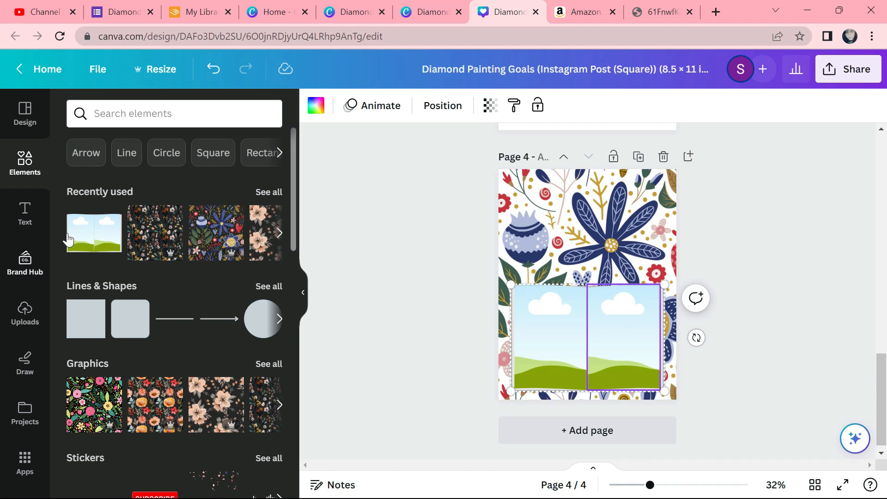
- Add the "Beach Please" text style to page 4, enlarge it to size 166 and place it above the photo frame
{"action": "left_click", "coordinate": [25, 214]}
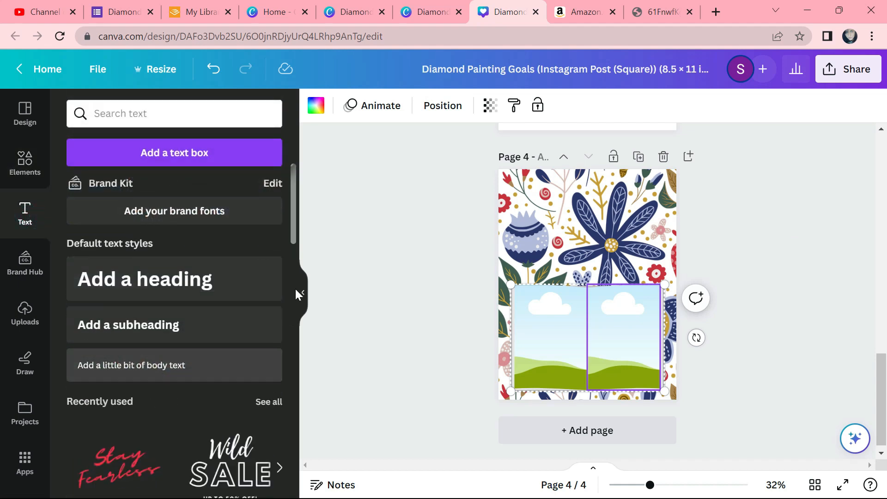
{"action": "left_click_drag", "start_coordinate": [293, 216], "coordinate": [289, 323]}
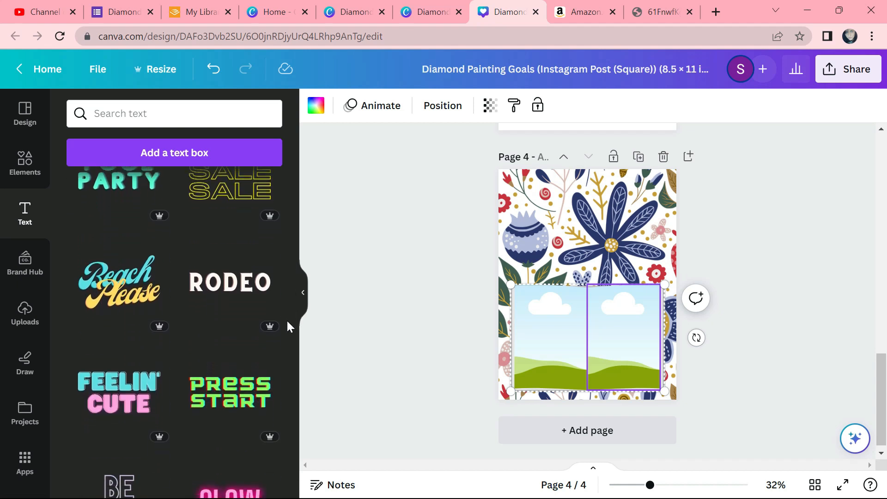
{"action": "left_click", "coordinate": [88, 282]}
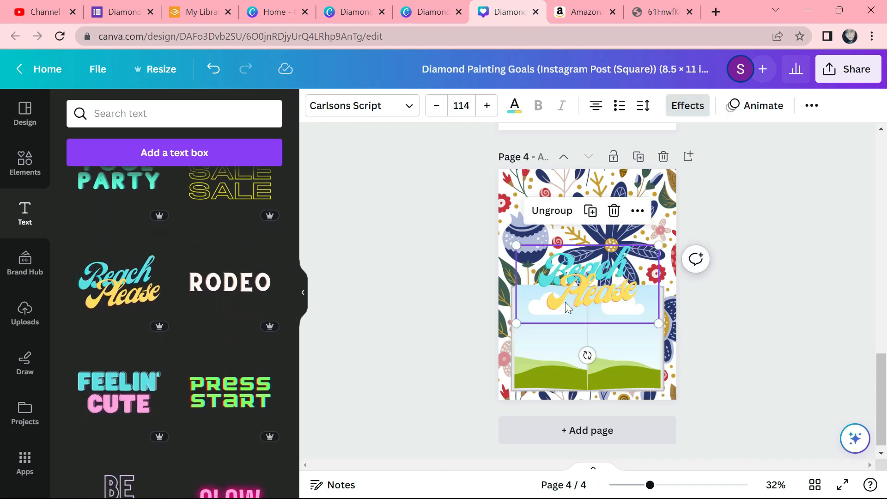
{"action": "left_click_drag", "start_coordinate": [516, 245], "coordinate": [452, 210]}
{"action": "left_click_drag", "start_coordinate": [564, 257], "coordinate": [597, 229]}
- Ungroup the "Beach Please" lettering and recolor "Please" dark green and "Beach" red from the photo colors
{"action": "left_click", "coordinate": [514, 106]}
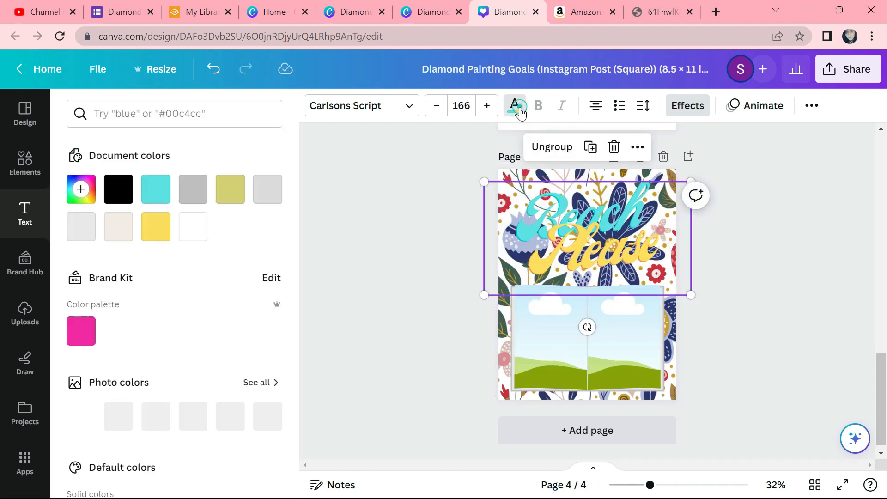
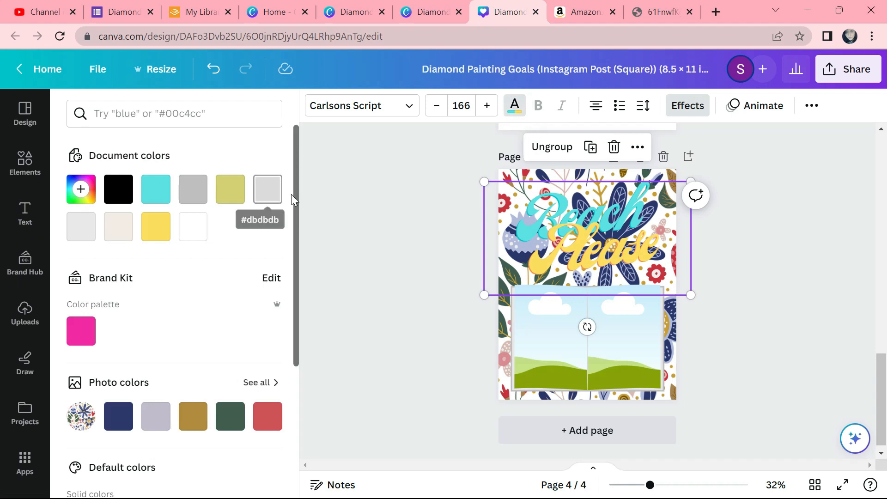
{"action": "left_click", "coordinate": [553, 147]}
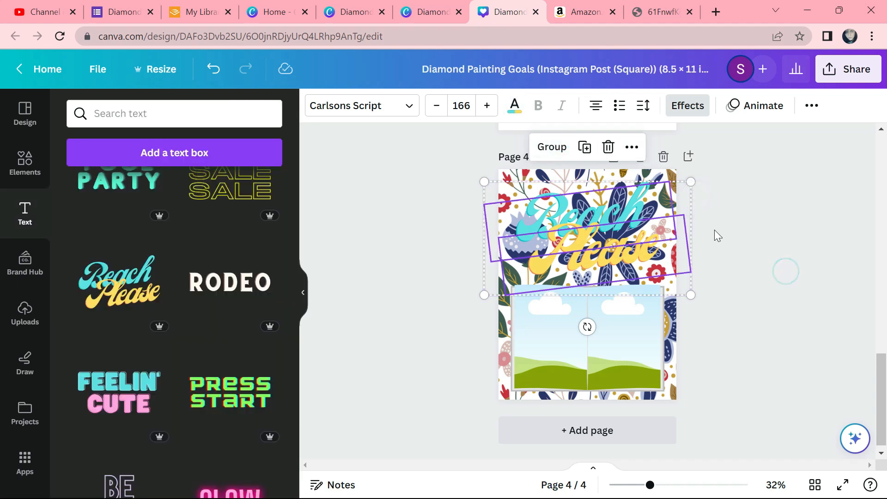
{"action": "left_click", "coordinate": [770, 237]}
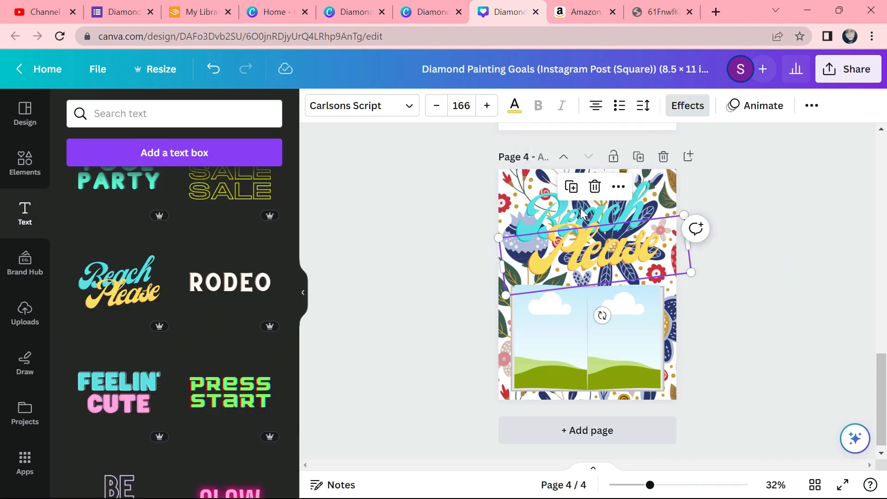
{"action": "left_click", "coordinate": [514, 111]}
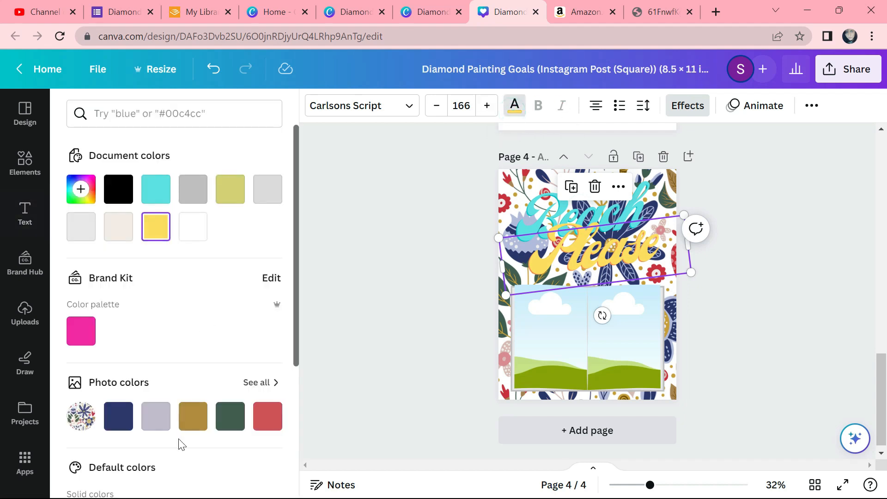
{"action": "left_click", "coordinate": [230, 416]}
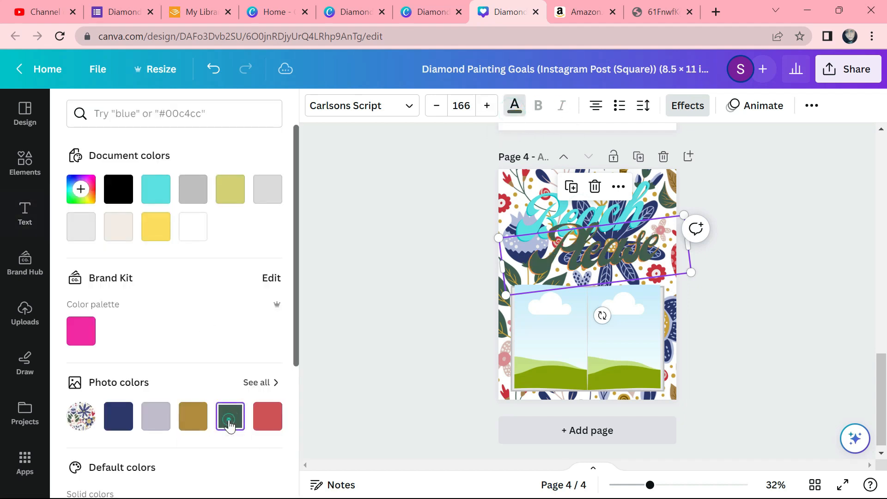
{"action": "left_click", "coordinate": [586, 212]}
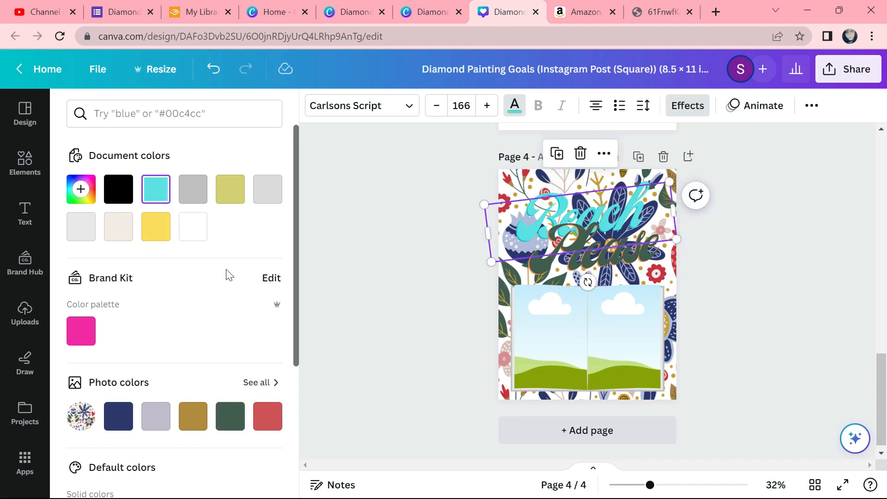
{"action": "left_click", "coordinate": [116, 426]}
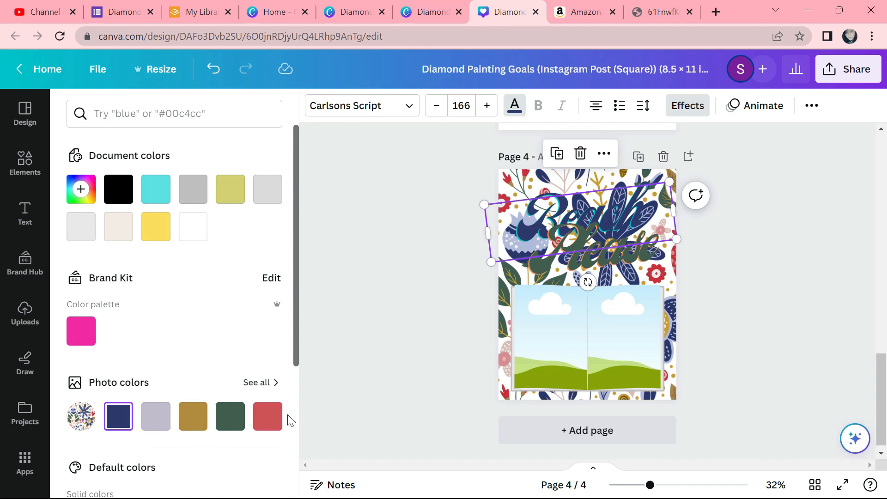
{"action": "left_click", "coordinate": [266, 416]}
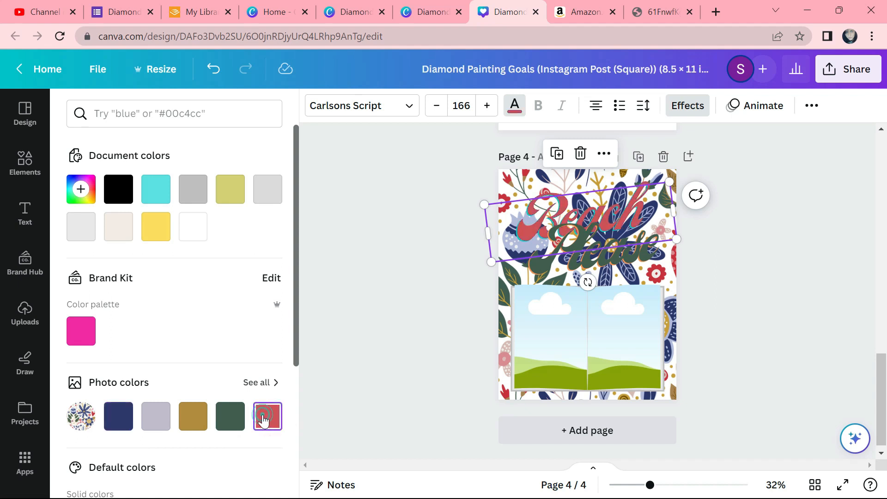
{"action": "left_click", "coordinate": [692, 290]}
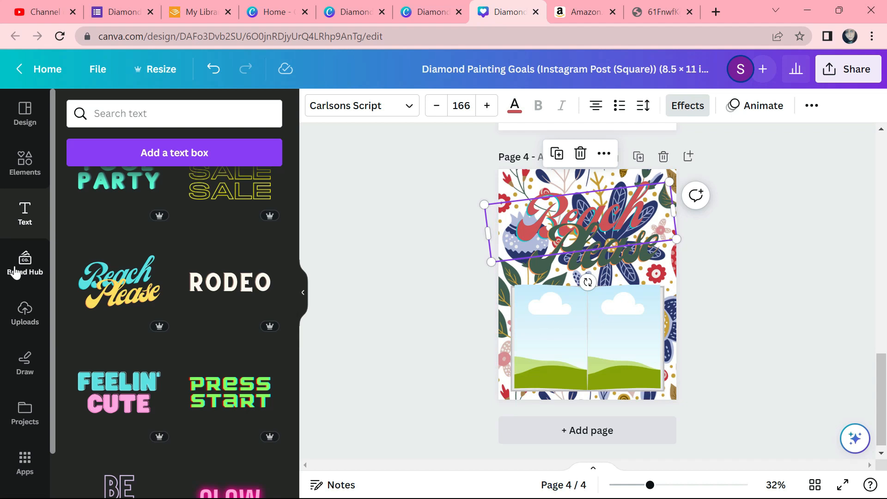
- Fill the open-book frame with the uploaded picture of three women on one side and the red-haired figure in green on the other
{"action": "left_click", "coordinate": [25, 315]}
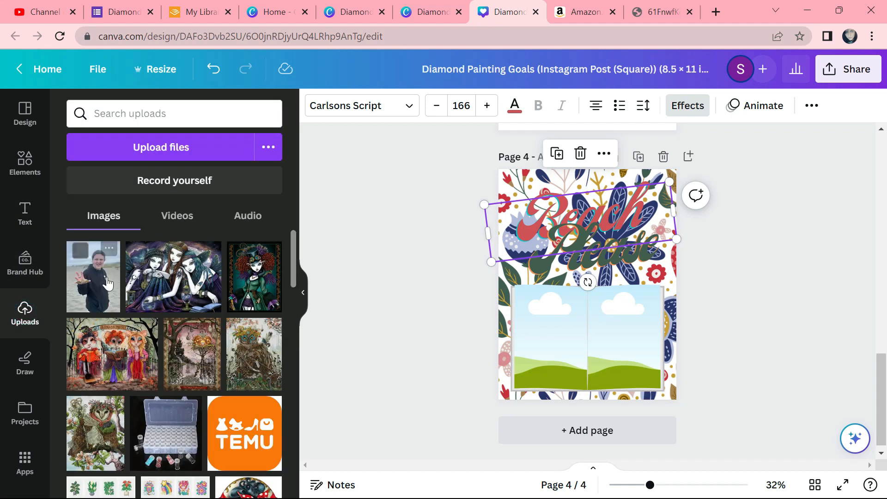
{"action": "left_click_drag", "start_coordinate": [94, 278], "coordinate": [558, 371]}
{"action": "left_click_drag", "start_coordinate": [247, 263], "coordinate": [611, 312]}
{"action": "left_click_drag", "start_coordinate": [159, 301], "coordinate": [568, 351]}
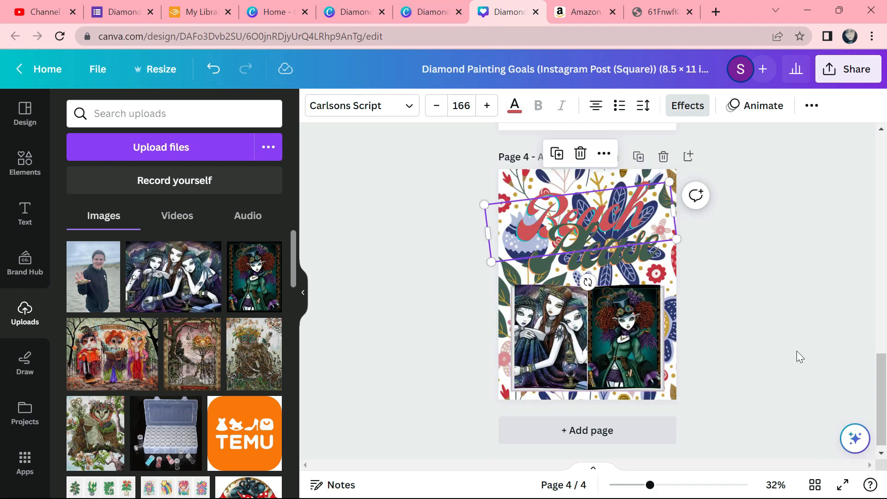
{"action": "left_click", "coordinate": [636, 243]}
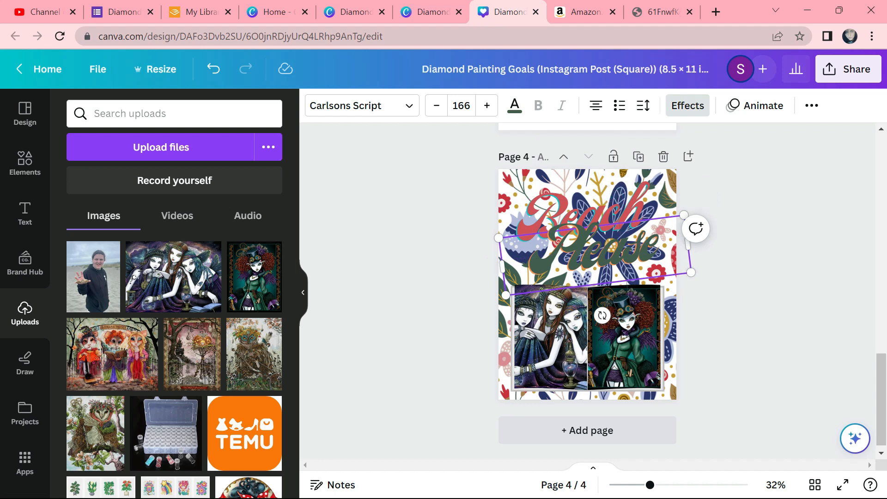
{"action": "left_click", "coordinate": [535, 206]}
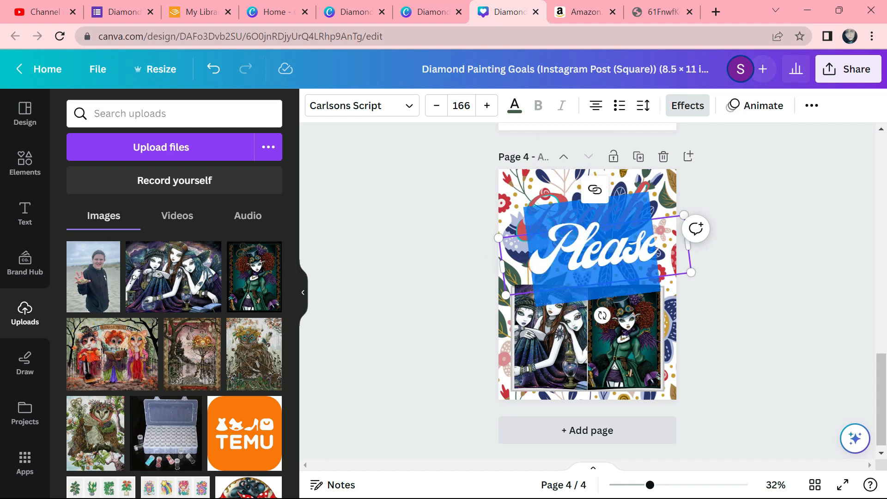
{"action": "left_click", "coordinate": [853, 267]}
{"action": "left_click", "coordinate": [578, 192]}
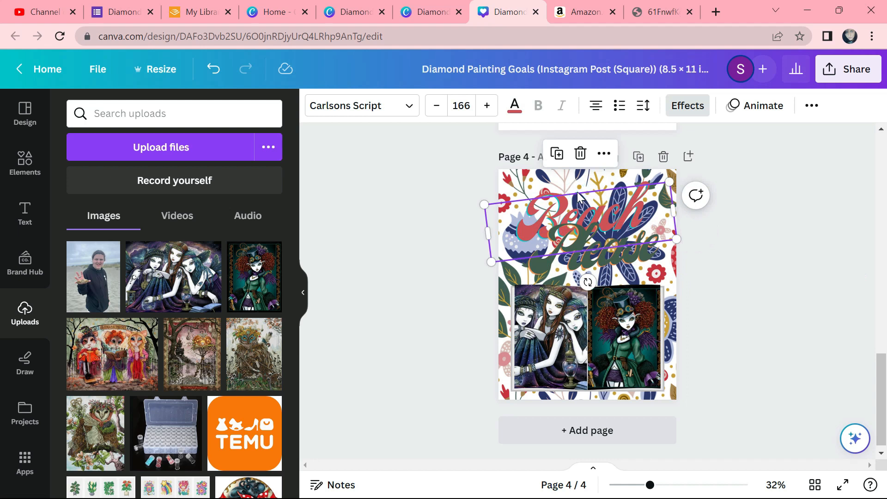
{"action": "left_click", "coordinate": [578, 192]}
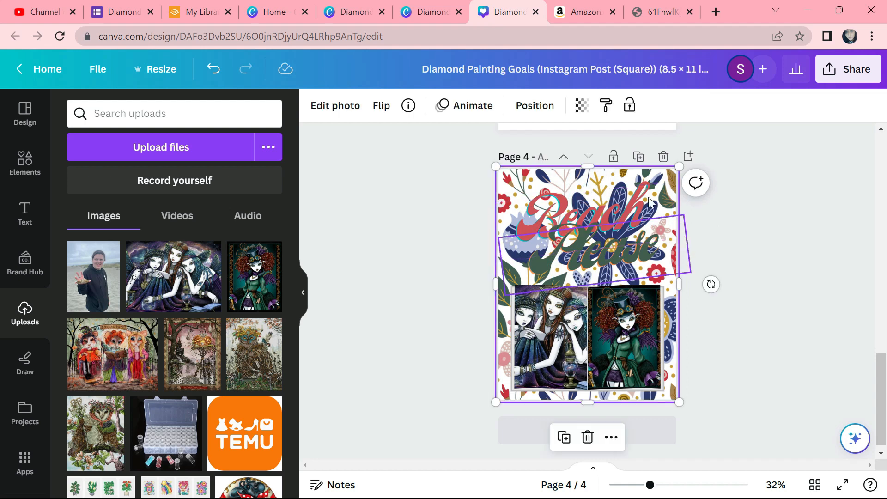
{"action": "left_click", "coordinate": [797, 243]}
{"action": "left_click", "coordinate": [644, 213]}
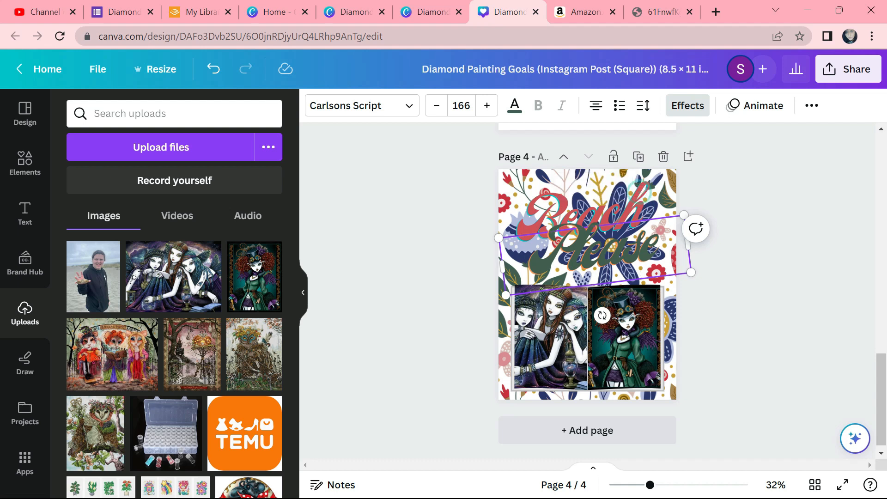
{"action": "key", "text": "BackSpace"}
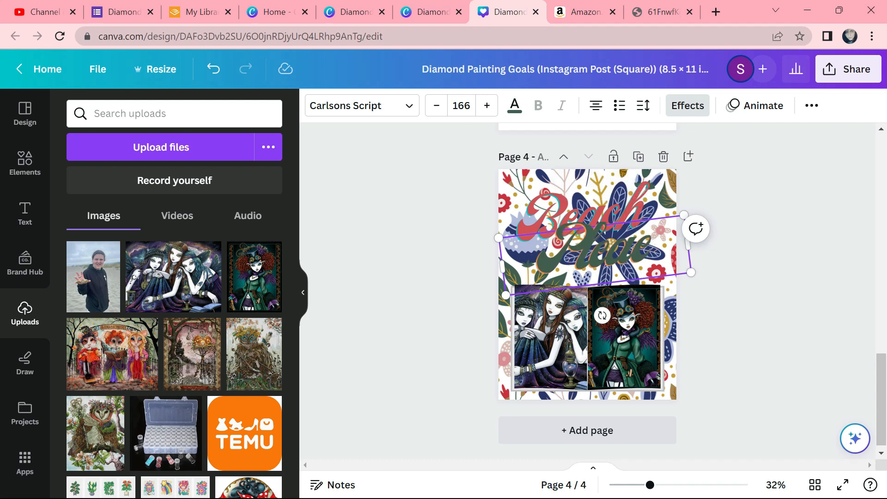
{"action": "type", "text": "s"}
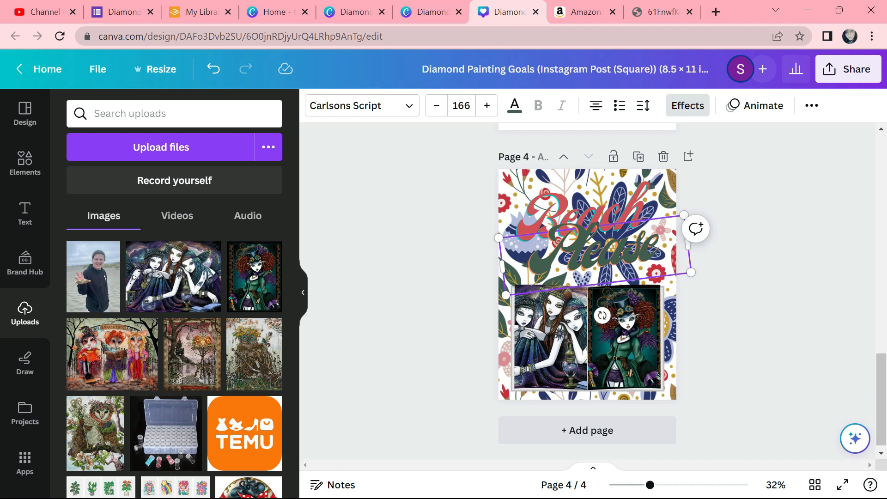
{"action": "left_click", "coordinate": [642, 185]}
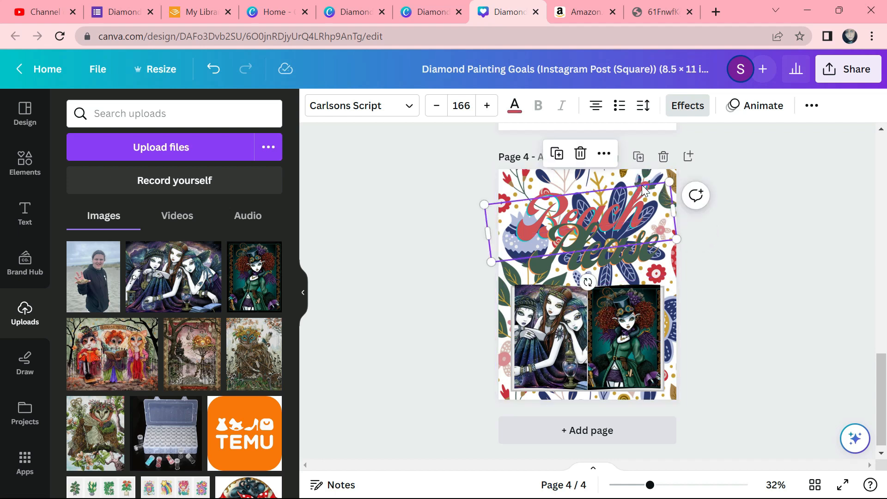
{"action": "left_click", "coordinate": [642, 185]}
{"action": "left_click", "coordinate": [642, 185]}
{"action": "left_click", "coordinate": [642, 184]}
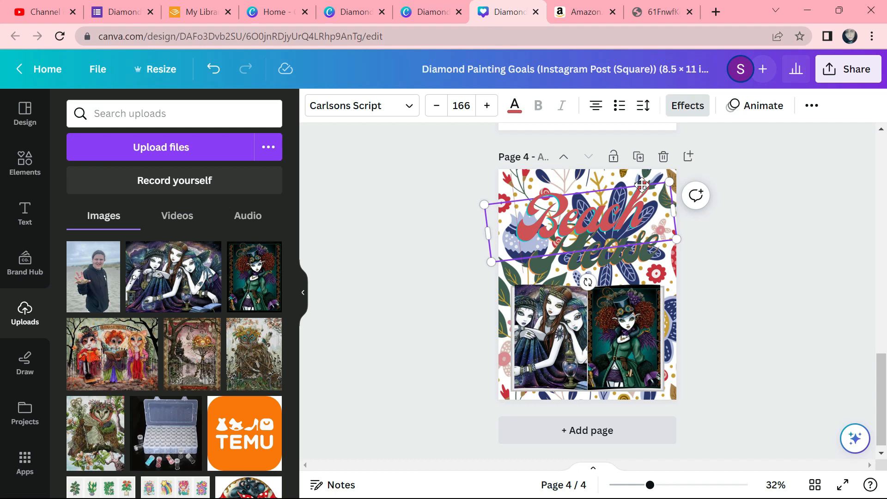
{"action": "left_click", "coordinate": [723, 233]}
{"action": "left_click", "coordinate": [636, 198]}
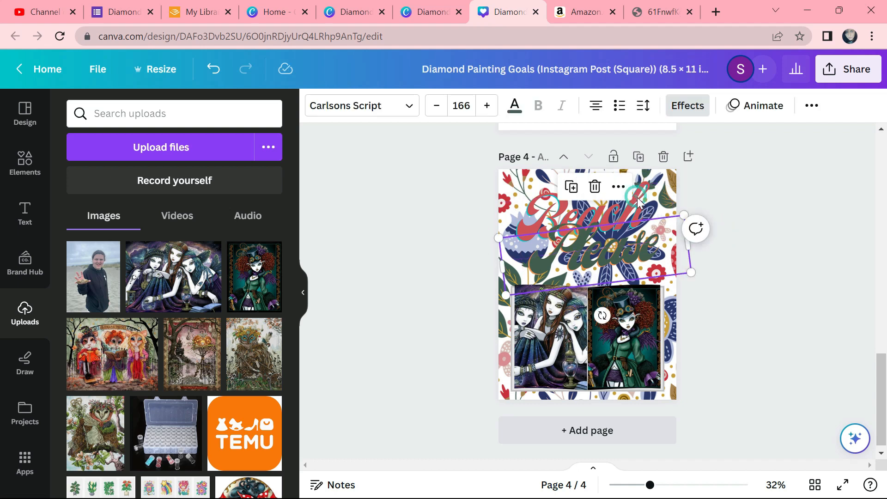
{"action": "left_click", "coordinate": [643, 203]}
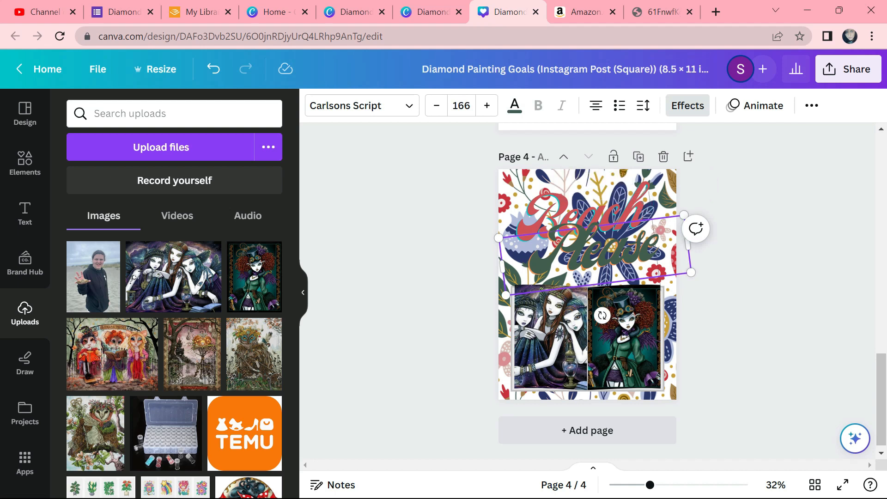
{"action": "key", "text": "BackSpace"}
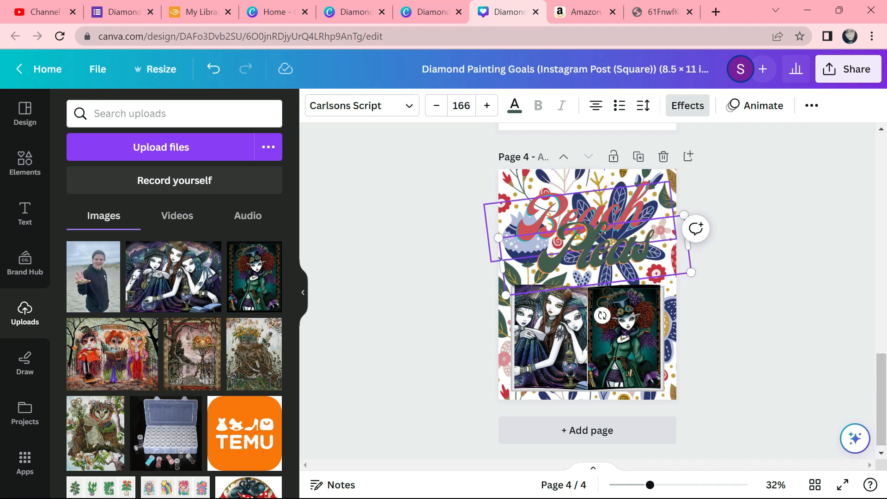
{"action": "type", "text": "e"}
{"action": "left_click", "coordinate": [722, 255]}
- Move the green "Please" text down past the page's right side and replace the word "Beach" with a first name
{"action": "left_click_drag", "start_coordinate": [628, 246], "coordinate": [709, 267]}
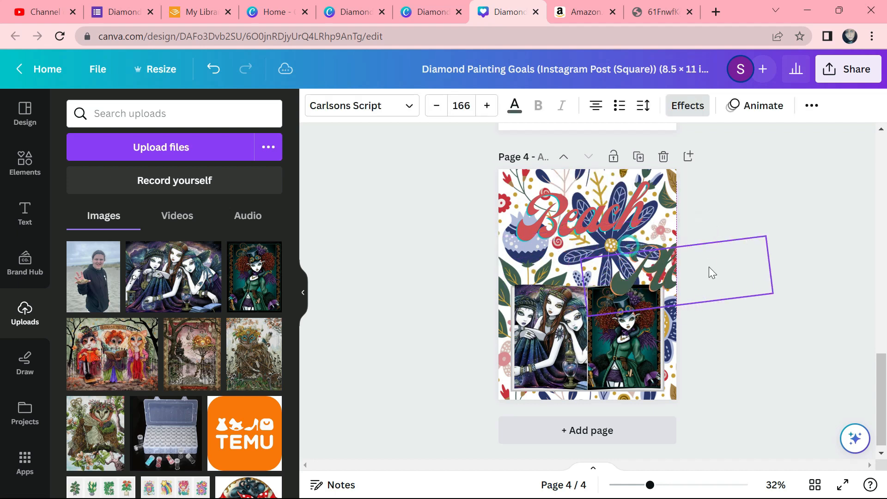
{"action": "left_click", "coordinate": [609, 218]}
{"action": "double_click", "coordinate": [609, 218]}
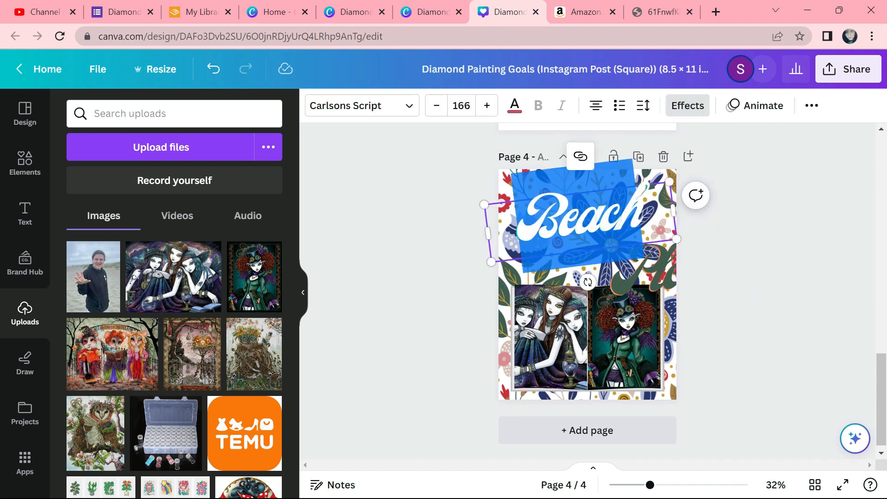
{"action": "key", "text": "BackSpace"}
{"action": "type", "text": "Mika"}
{"action": "key", "text": "BackSpace"}
{"action": "key", "text": "BackSpace"}
{"action": "key", "text": "BackSpace"}
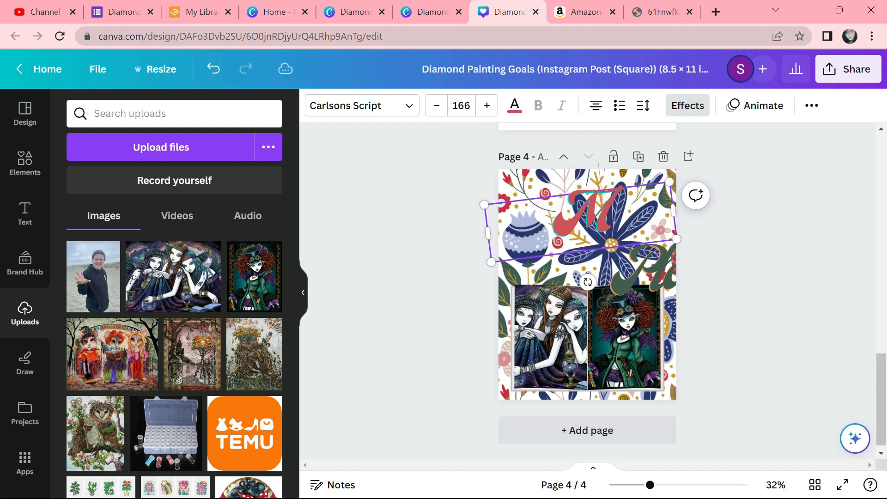
{"action": "type", "text": "yka"}
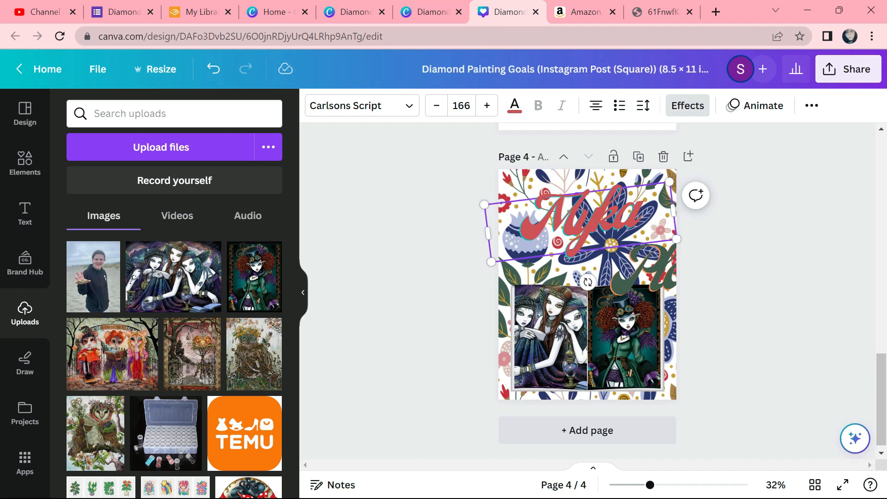
- Replace the green word "Please" on page 4 with the artist's last name
{"action": "left_click", "coordinate": [632, 280]}
{"action": "left_click", "coordinate": [632, 280]}
{"action": "type", "text": "Jelina"}
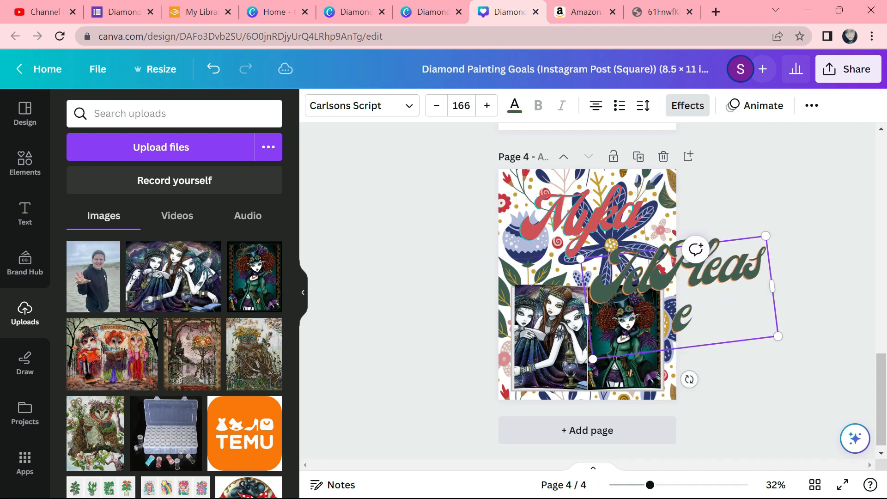
{"action": "key", "text": "Delete"}
{"action": "key", "text": "Delete"}
{"action": "key", "text": "Delete"}
{"action": "key", "text": "Delete"}
{"action": "key", "text": "Delete"}
{"action": "key", "text": "Delete"}
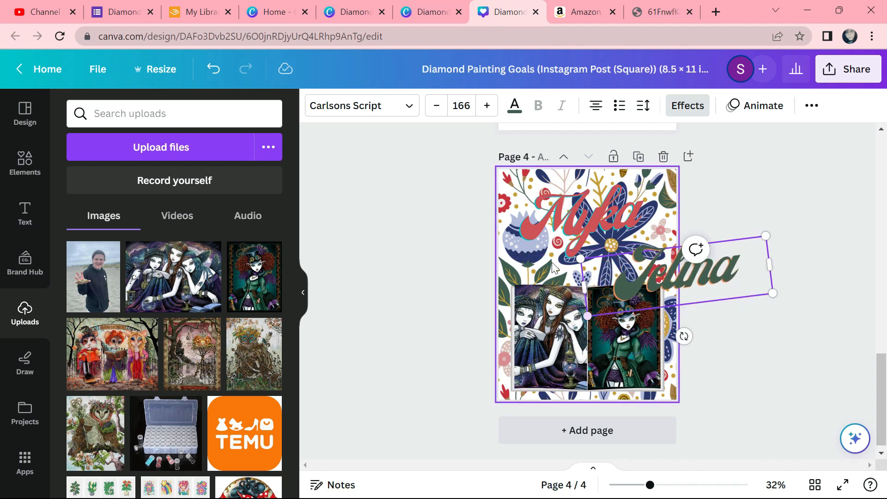
- Delete the floral background from page 4 and move both colored words up so they stack above the open-book frame
{"action": "left_click", "coordinate": [516, 176]}
{"action": "key", "text": "Delete"}
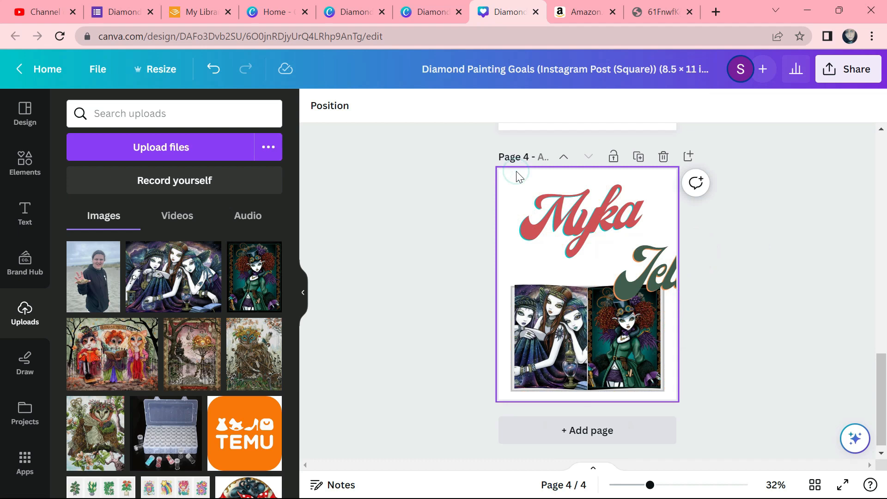
{"action": "left_click", "coordinate": [594, 203]}
{"action": "left_click_drag", "start_coordinate": [594, 204], "coordinate": [577, 192]}
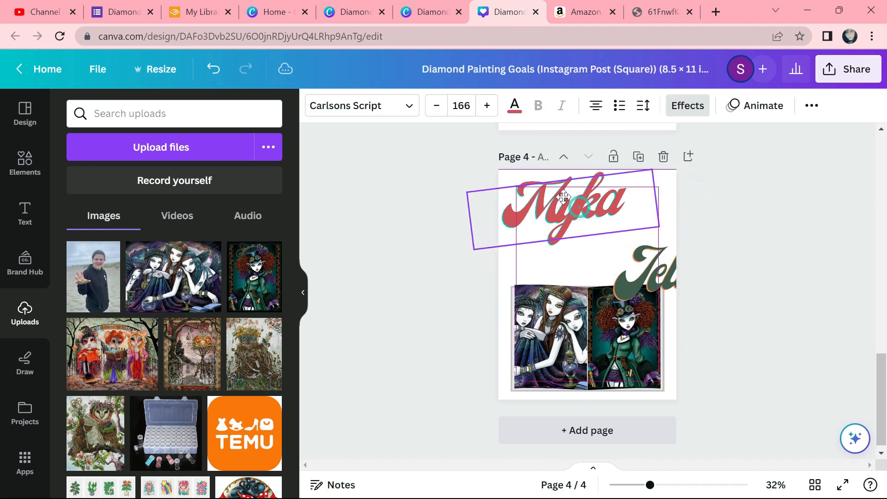
{"action": "left_click_drag", "start_coordinate": [626, 276], "coordinate": [576, 257]}
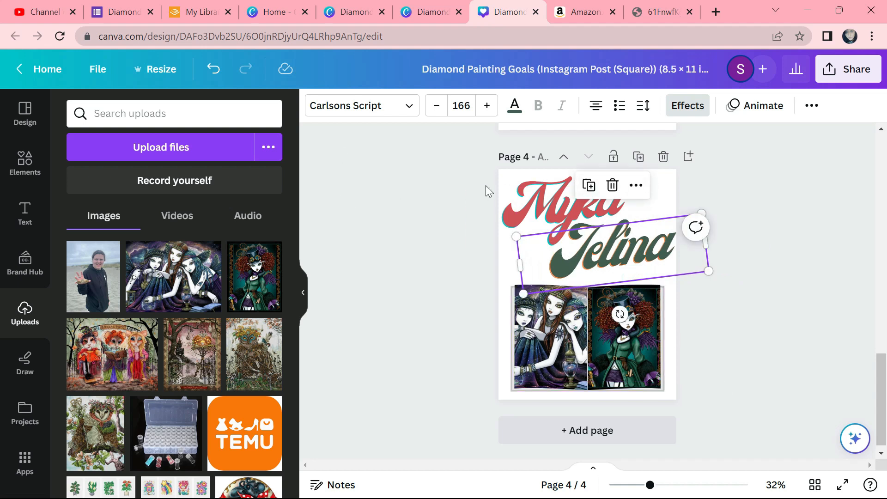
- Try light gray, pale lavender and near-black photo colors as page 4's background
{"action": "left_click", "coordinate": [506, 187]}
{"action": "left_click", "coordinate": [507, 180]}
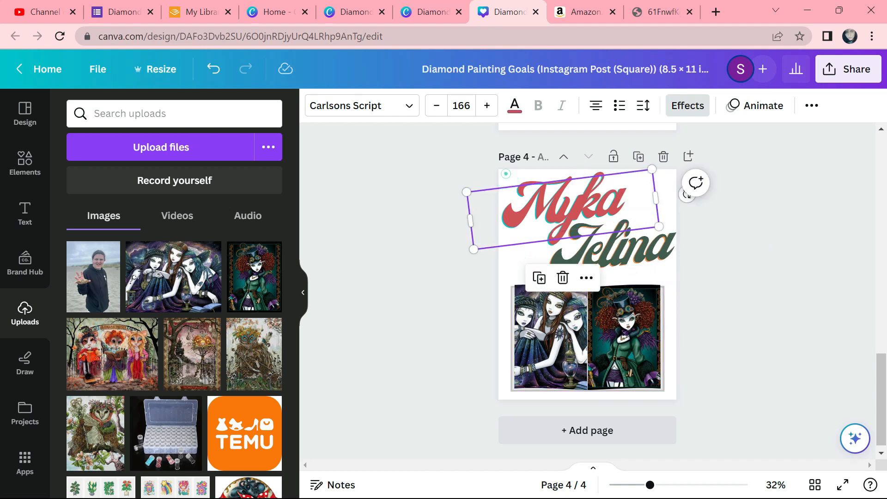
{"action": "double_click", "coordinate": [507, 174]}
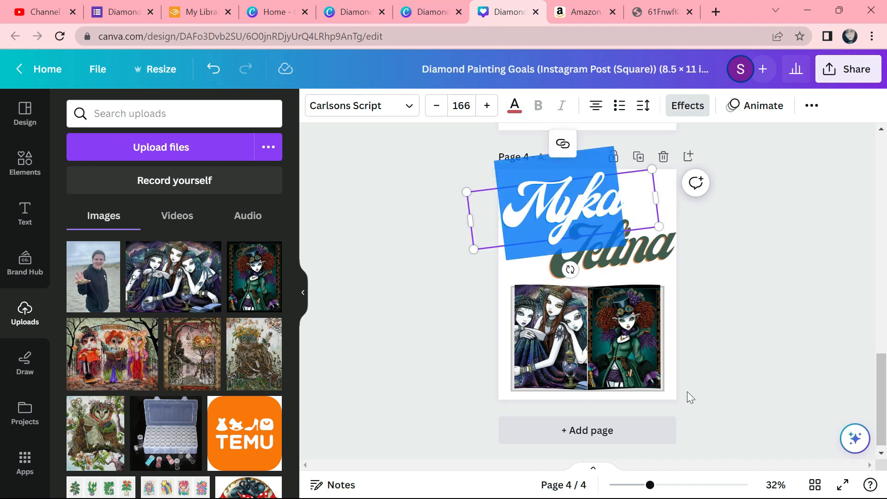
{"action": "left_click", "coordinate": [673, 386]}
{"action": "left_click", "coordinate": [308, 106]}
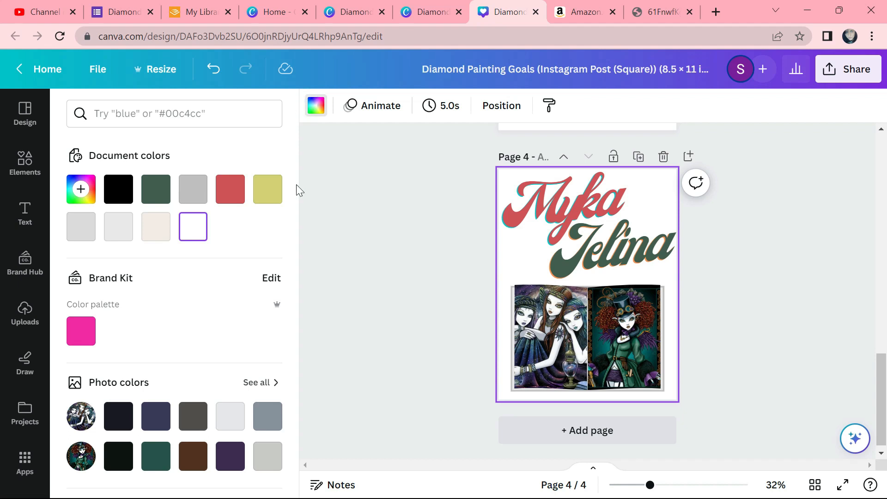
{"action": "scroll", "coordinate": [296, 190], "scroll_direction": "down", "scroll_amount": 3}
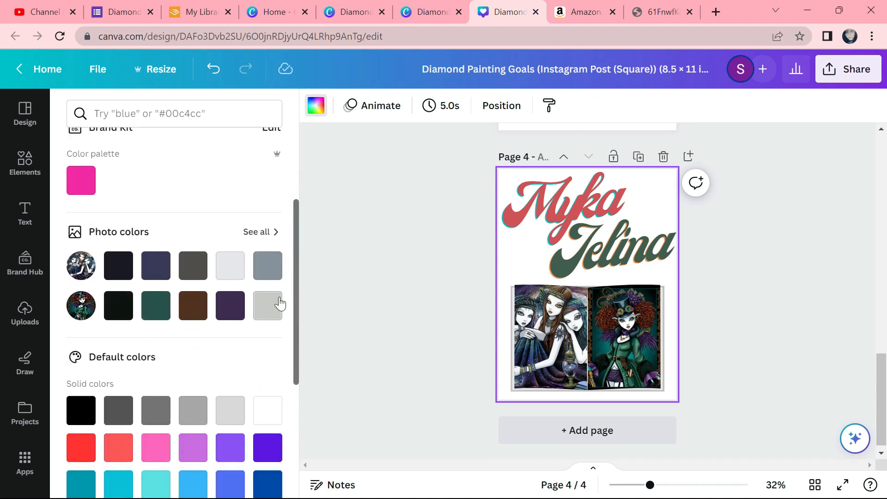
{"action": "left_click", "coordinate": [267, 305]}
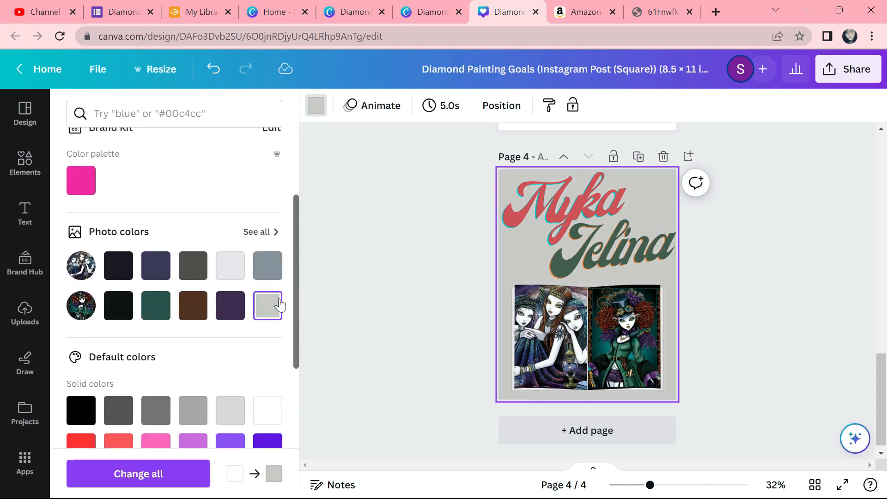
{"action": "left_click", "coordinate": [244, 271]}
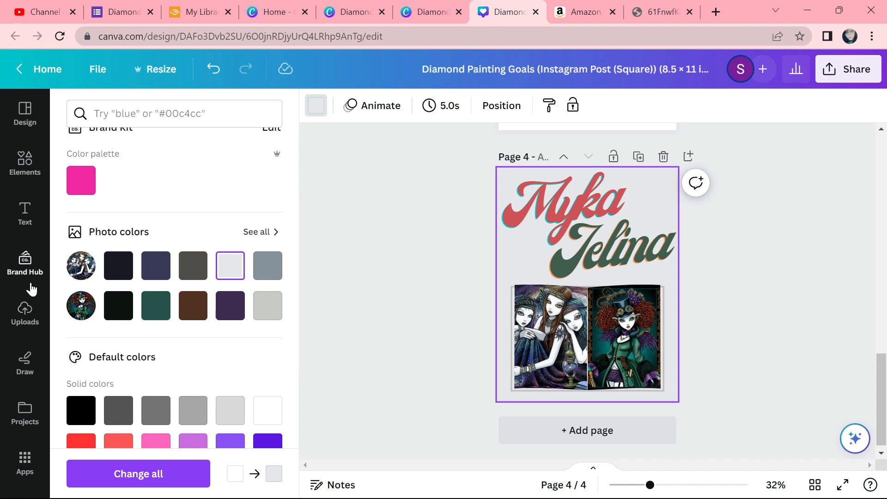
{"action": "left_click", "coordinate": [112, 270]}
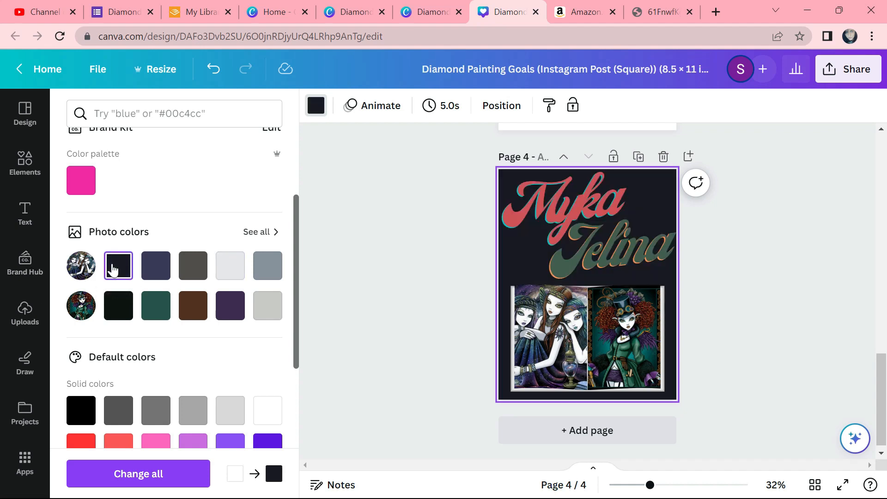
- Try several default gradients, including black-to-gold, pink-to-yellow and teal-to-green, as page 4's background, and set it back to white
{"action": "left_click_drag", "start_coordinate": [297, 318], "coordinate": [309, 428]}
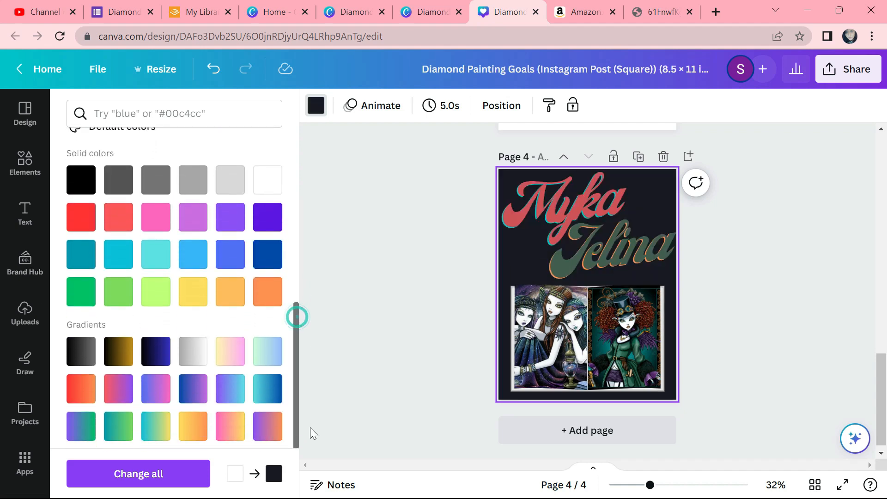
{"action": "left_click", "coordinate": [81, 335]}
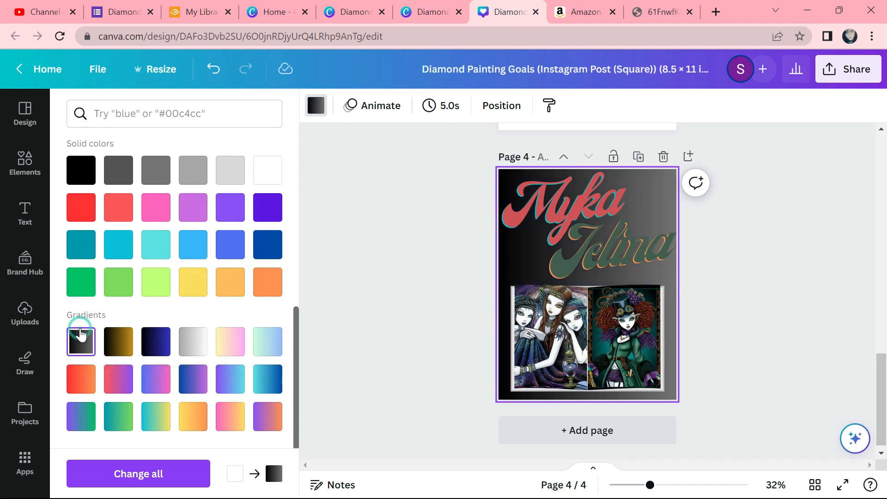
{"action": "left_click", "coordinate": [116, 345]}
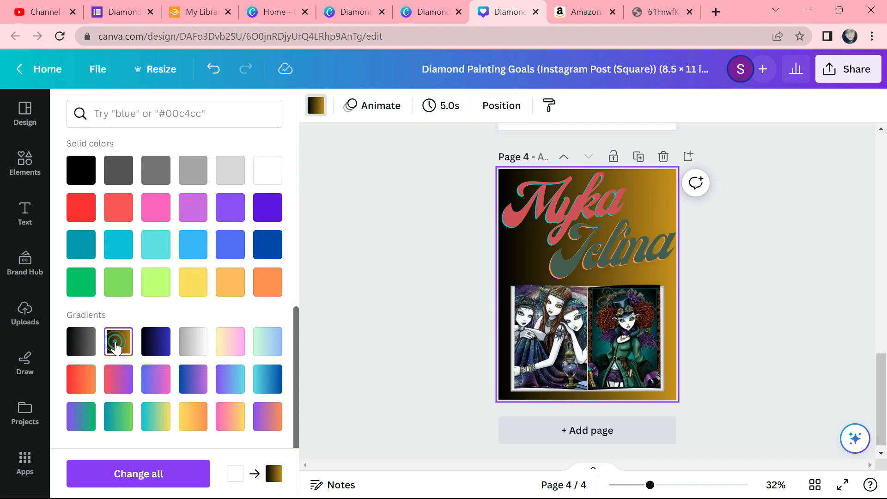
{"action": "left_click", "coordinate": [155, 342]}
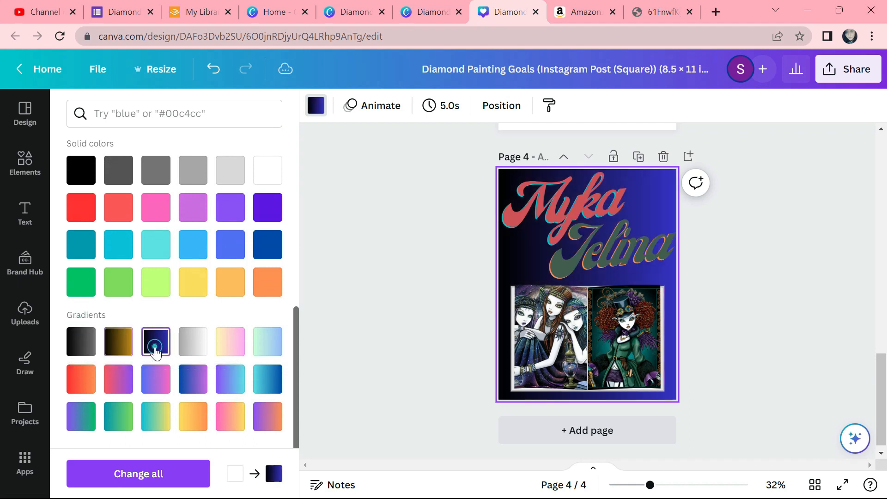
{"action": "left_click", "coordinate": [192, 386]}
{"action": "left_click", "coordinate": [232, 419]}
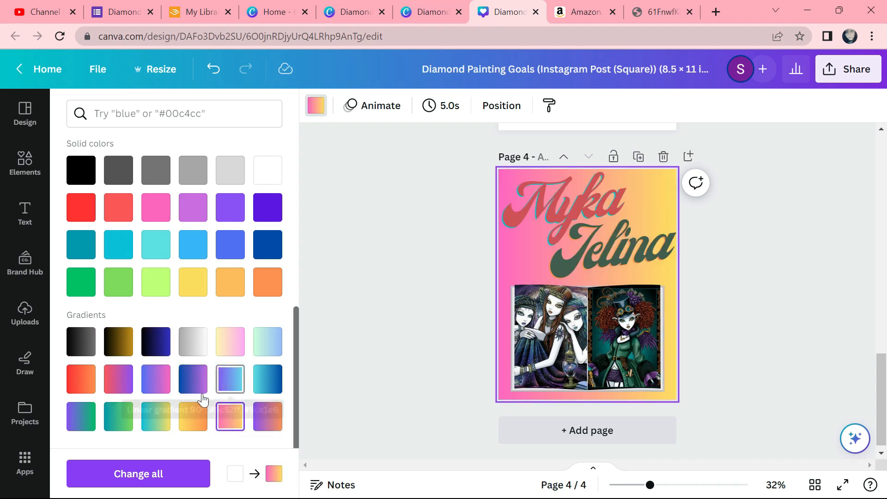
{"action": "left_click", "coordinate": [89, 415]}
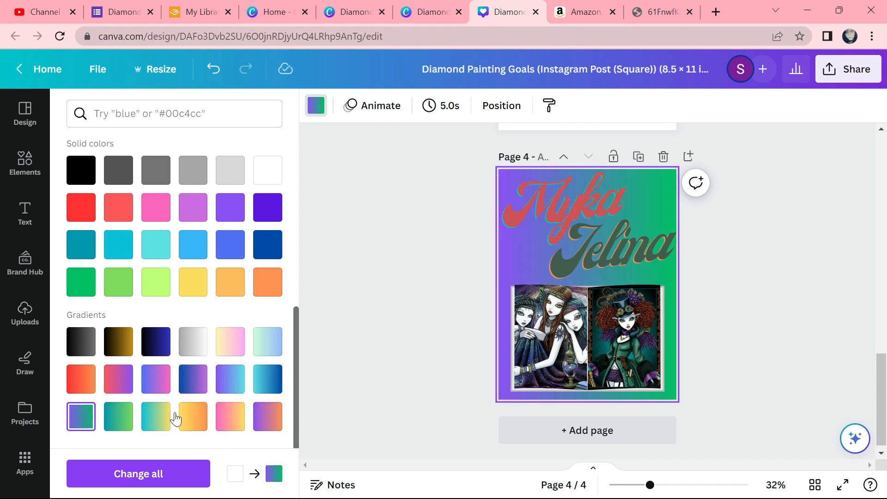
{"action": "left_click", "coordinate": [134, 421]}
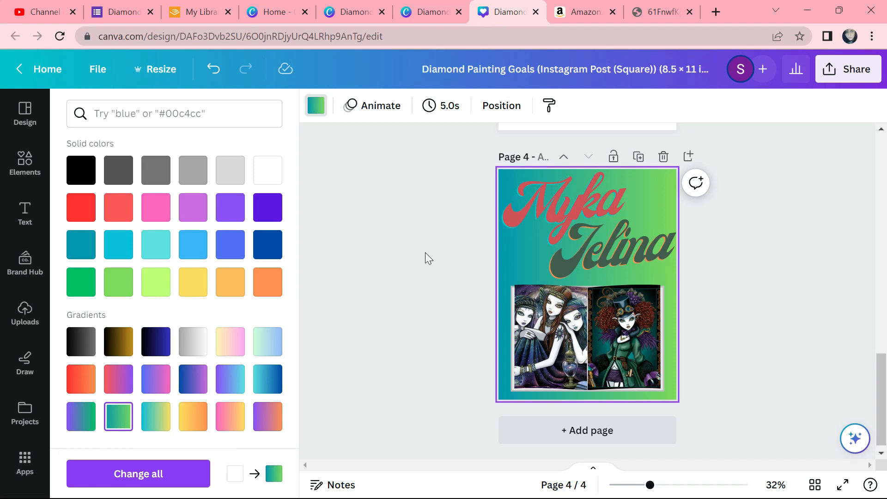
{"action": "left_click", "coordinate": [269, 178]}
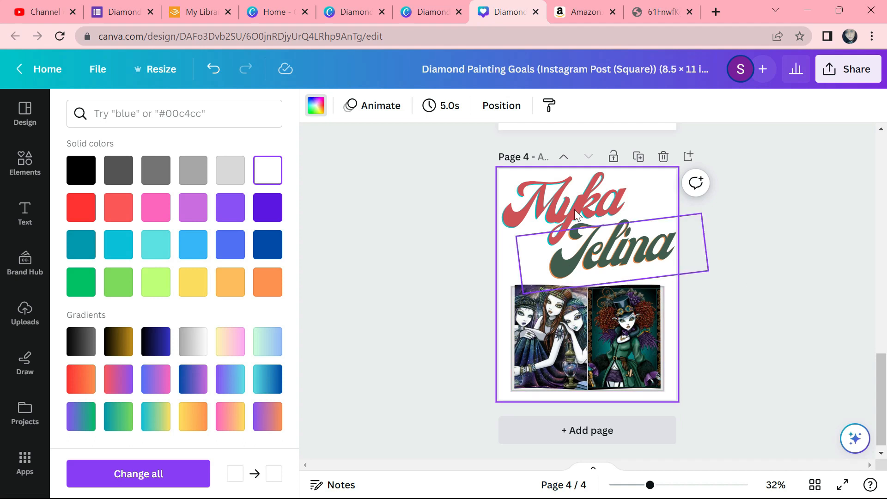
- Fill both sides of the open-book frame with the two uploaded owl pictures
{"action": "left_click", "coordinate": [781, 340]}
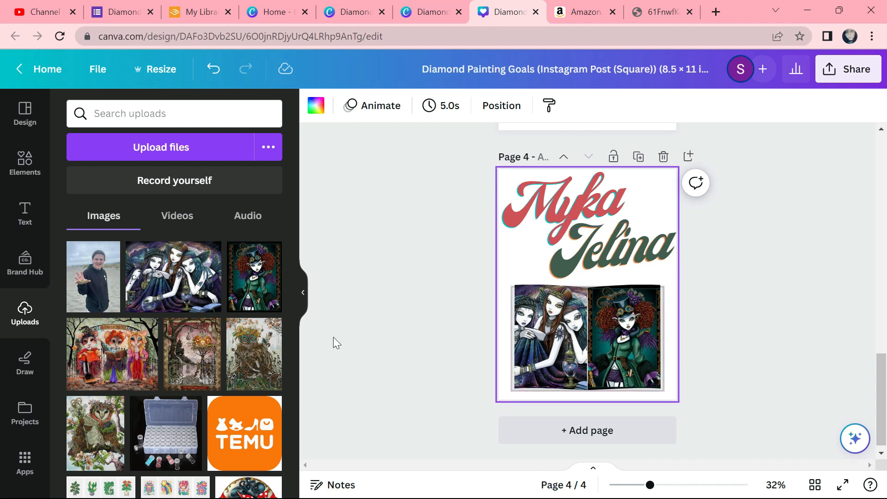
{"action": "left_click_drag", "start_coordinate": [254, 354], "coordinate": [626, 318]}
{"action": "left_click_drag", "start_coordinate": [272, 362], "coordinate": [570, 320]}
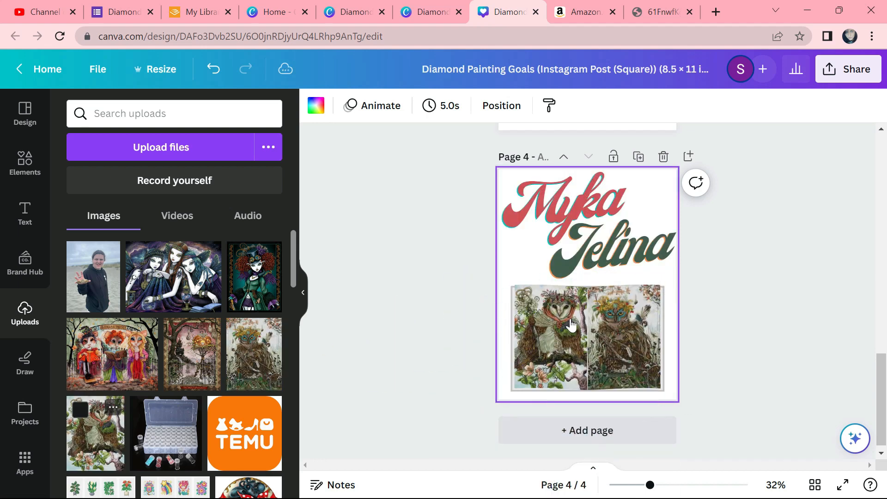
- Replace the green last name with "Owl?"
{"action": "left_click", "coordinate": [598, 199]}
{"action": "left_click", "coordinate": [598, 199]}
{"action": "key", "text": "ctrl+a"}
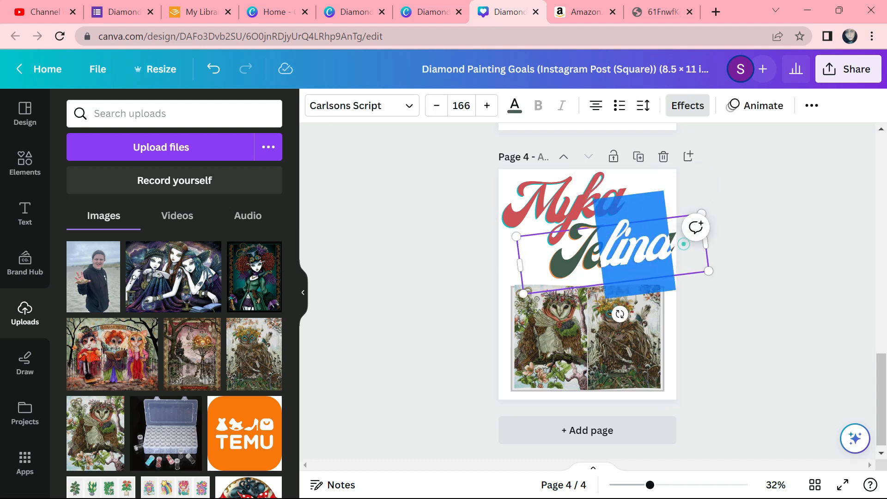
{"action": "type", "text": "Owl"}
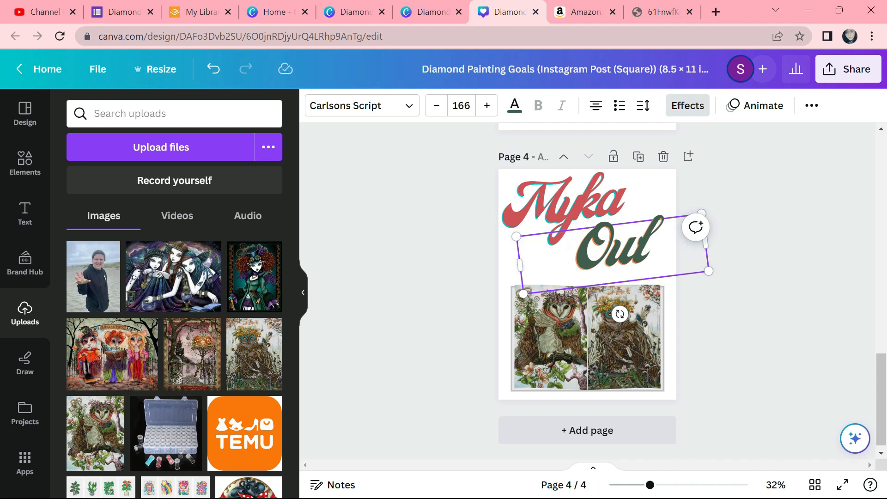
{"action": "key", "text": "BackSpace"}
{"action": "key", "text": "BackSpace"}
{"action": "type", "text": "w"}
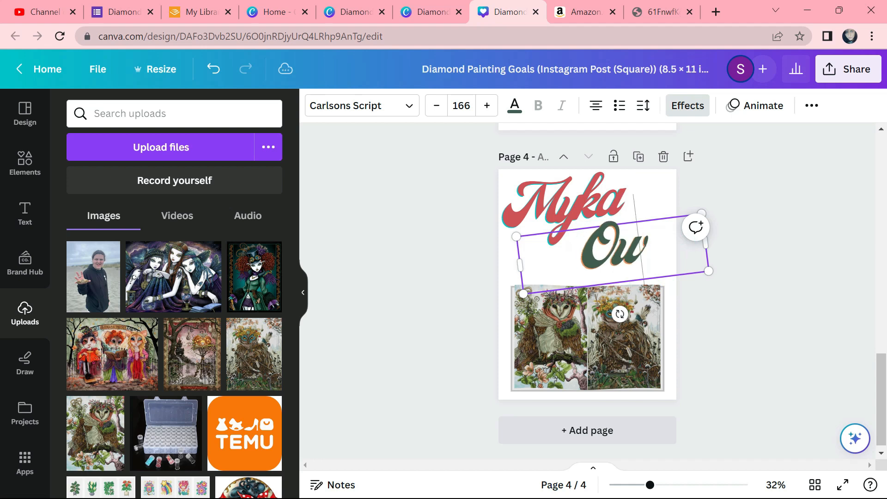
{"action": "type", "text": "l?"}
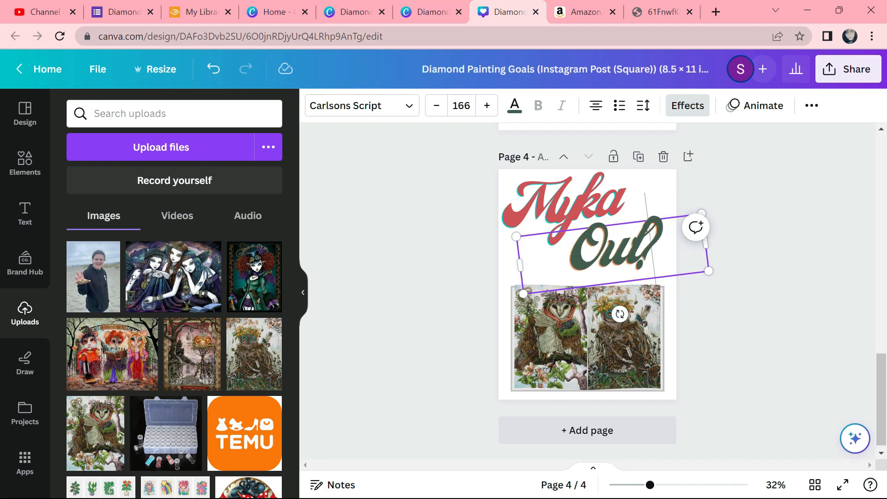
- Center the green word over the open-book frame and retype its ending so the letters of "Owl?" are clearly separated
{"action": "left_click", "coordinate": [758, 317]}
{"action": "left_click_drag", "start_coordinate": [640, 248], "coordinate": [611, 254]}
{"action": "left_click", "coordinate": [612, 259]}
{"action": "key", "text": "BackSpace"}
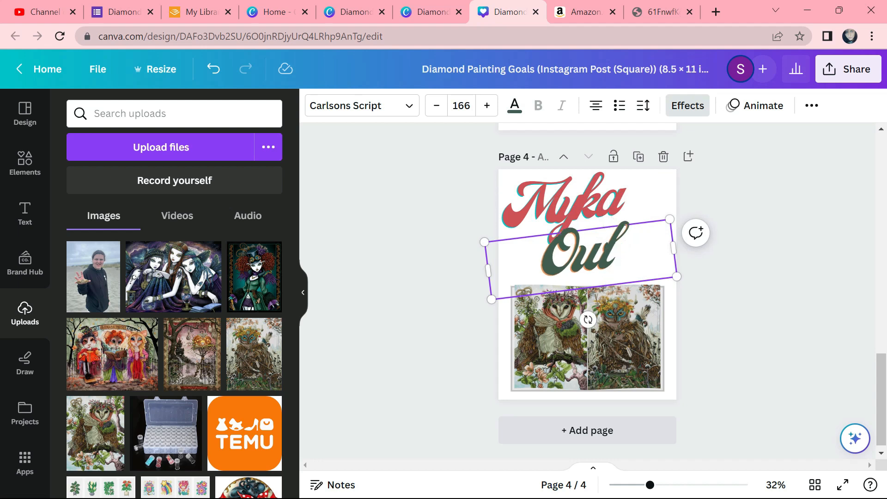
{"action": "key", "text": "BackSpace"}
{"action": "key", "text": "BackSpace"}
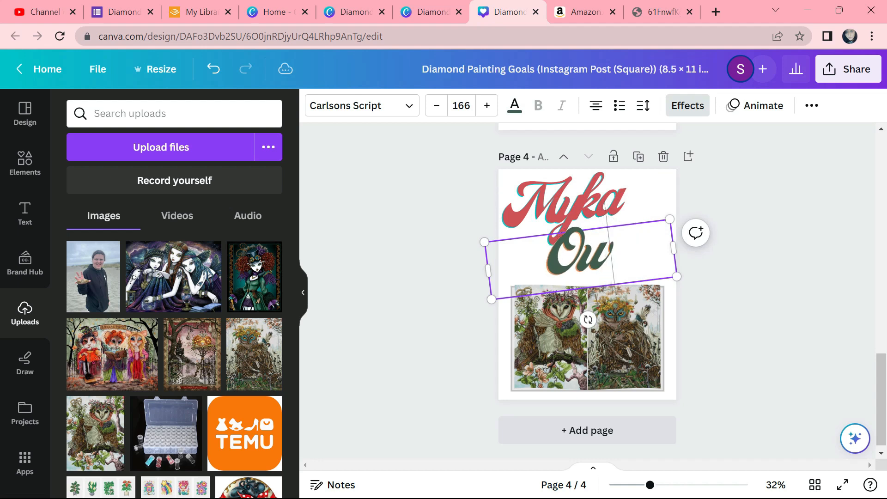
{"action": "type", "text": "l"}
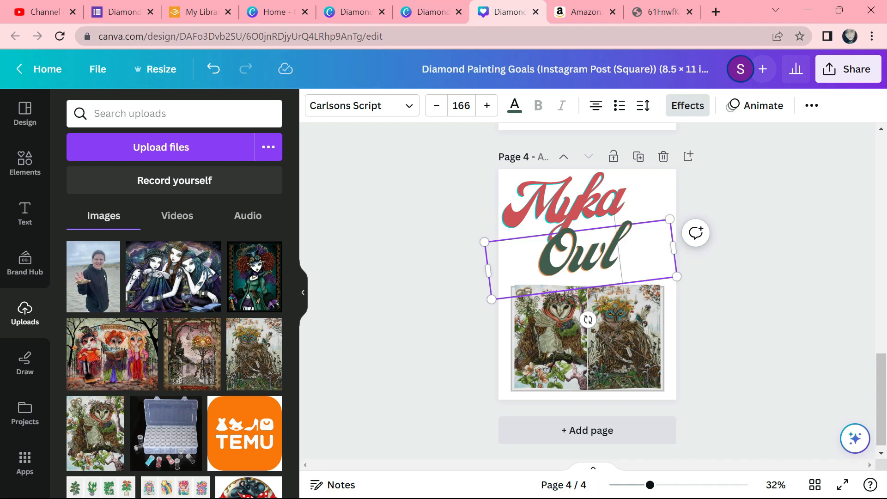
{"action": "type", "text": "?"}
{"action": "key", "text": "BackSpace"}
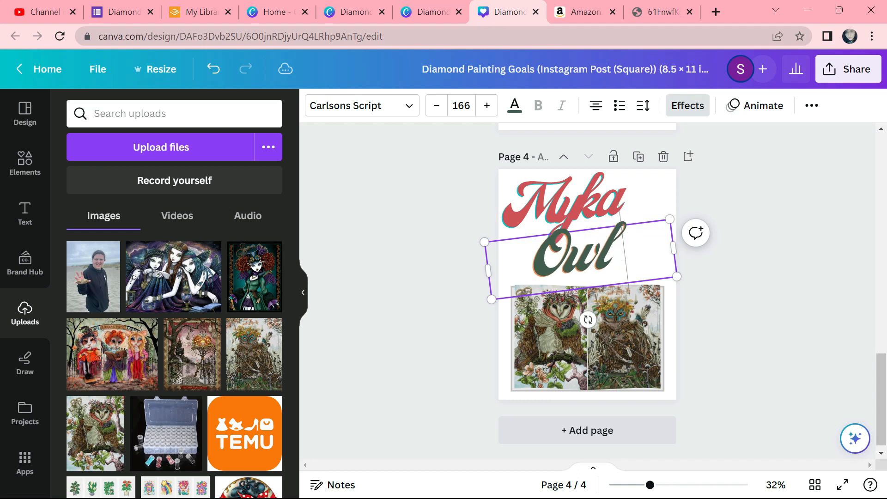
{"action": "type", "text": "?"}
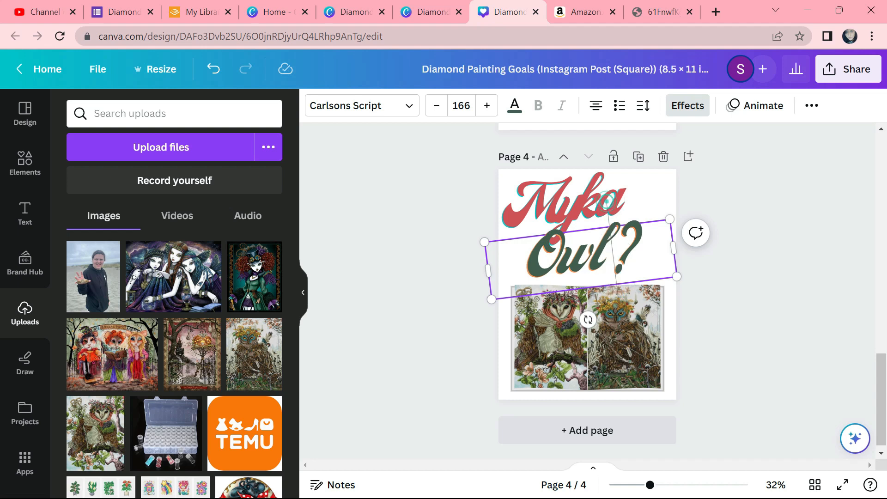
- Replace the red first name with "Which" and close the design's browser tab
{"action": "left_click", "coordinate": [624, 200]}
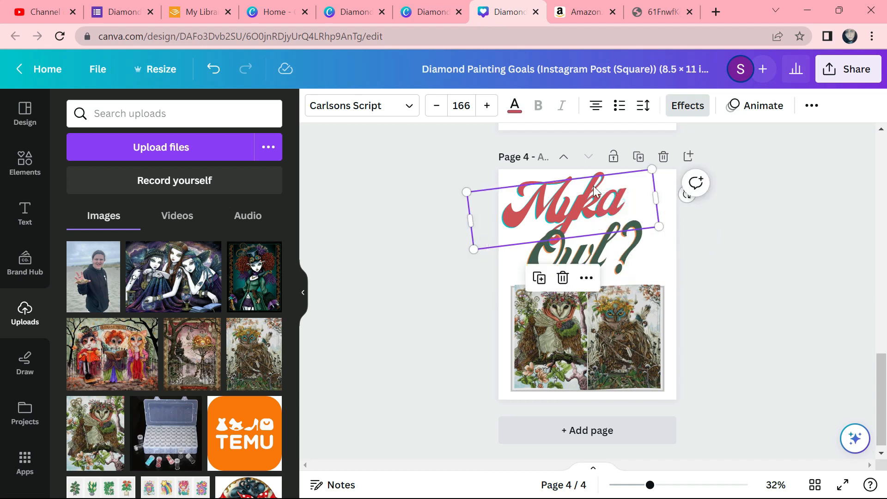
{"action": "double_click", "coordinate": [594, 187]}
{"action": "type", "text": "Which"}
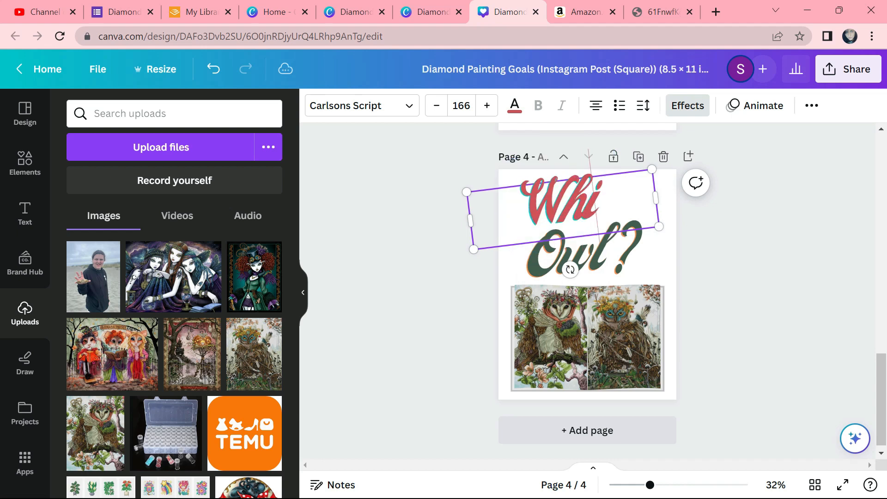
{"action": "left_click", "coordinate": [744, 252]}
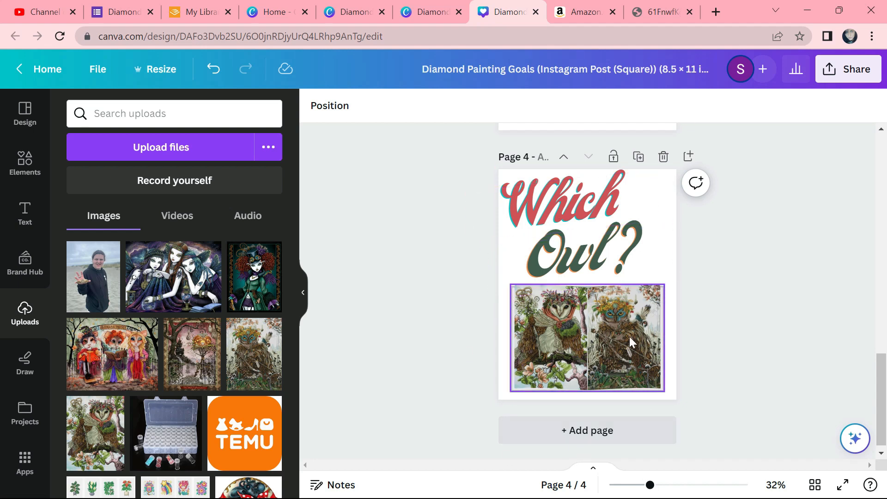
{"action": "left_click", "coordinate": [536, 12]}
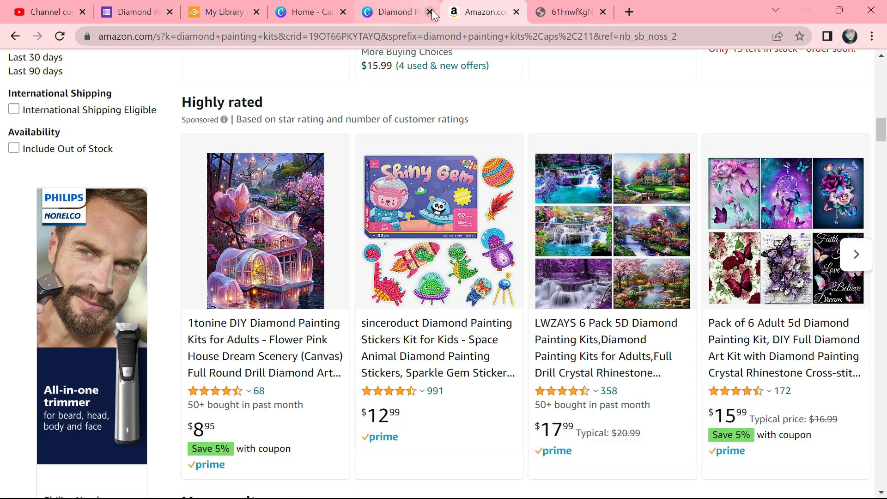
- Close the browser tabs holding the Amazon results, the flower picture, and the "Diamond Painting Goals" and "Copy of No Video Today" designs
{"action": "left_click_drag", "start_coordinate": [523, 19], "coordinate": [514, 8]}
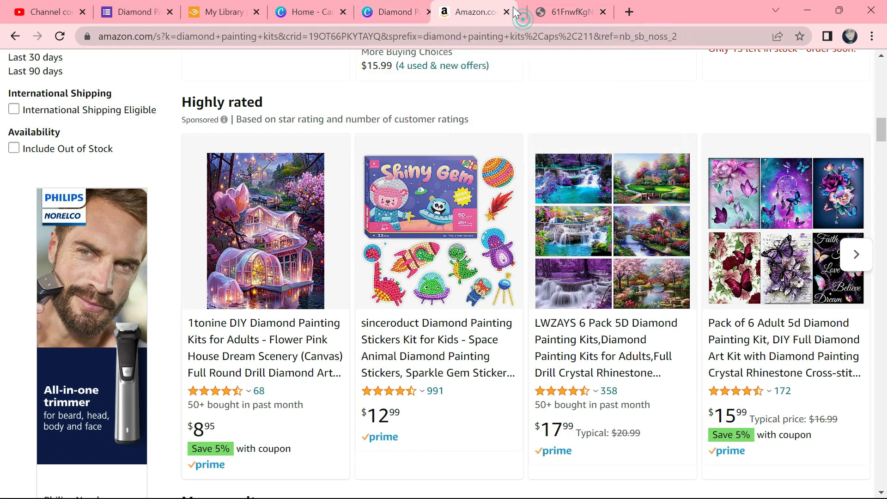
{"action": "left_click", "coordinate": [517, 13]}
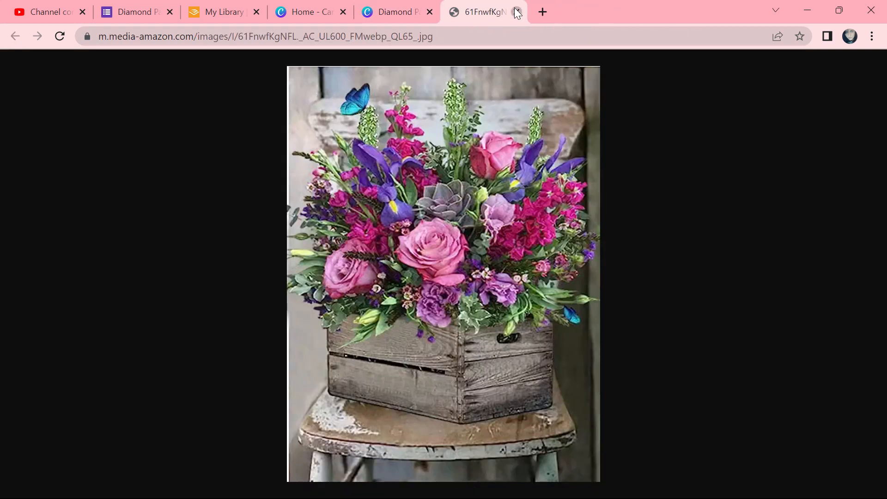
{"action": "left_click", "coordinate": [517, 12]}
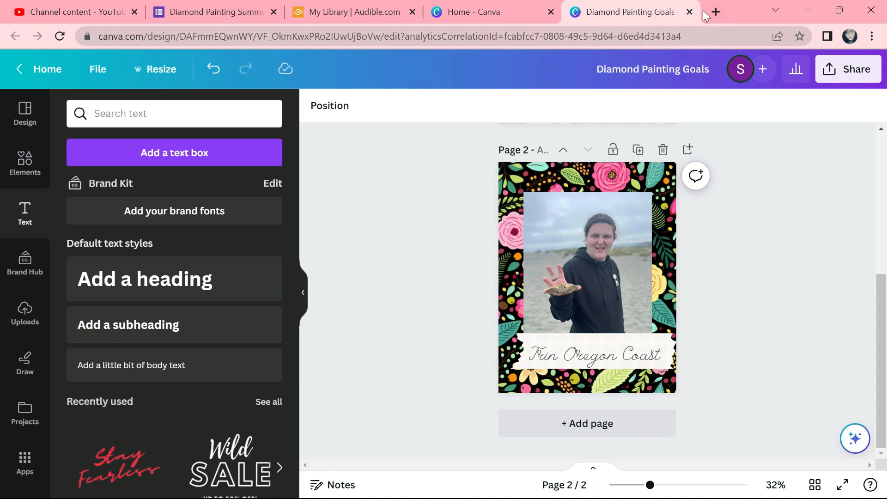
{"action": "left_click", "coordinate": [690, 13]}
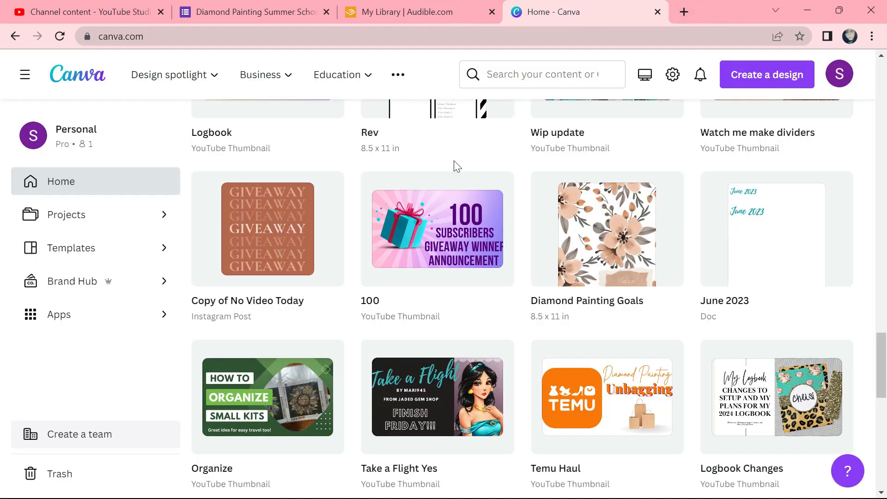
{"action": "left_click", "coordinate": [315, 277]}
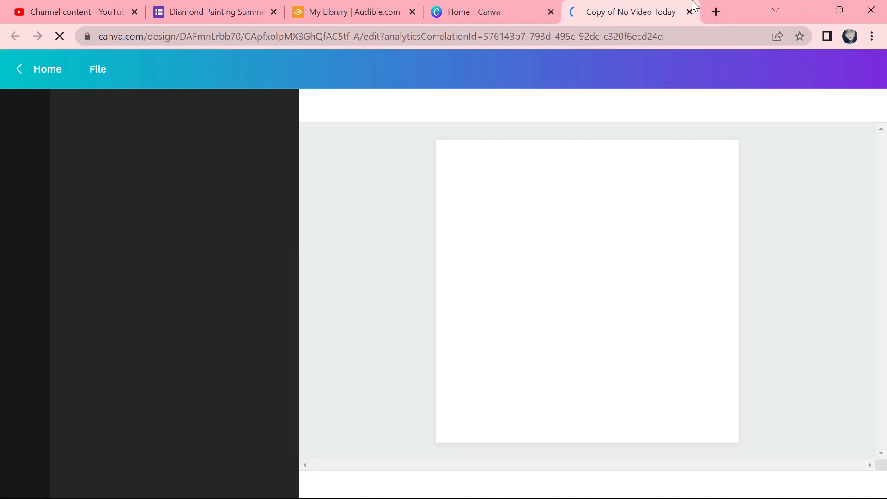
{"action": "left_click", "coordinate": [690, 11]}
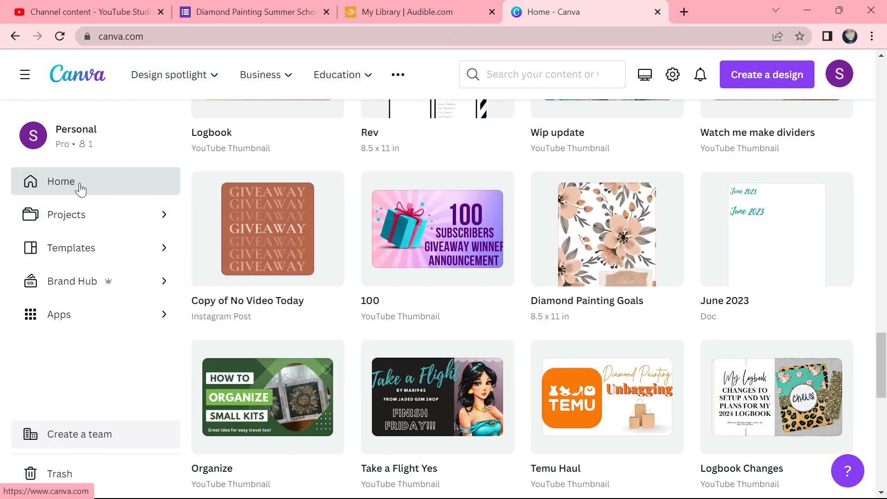
- Look over the recent designs and folders in Projects and return to the home page
{"action": "left_click", "coordinate": [83, 214]}
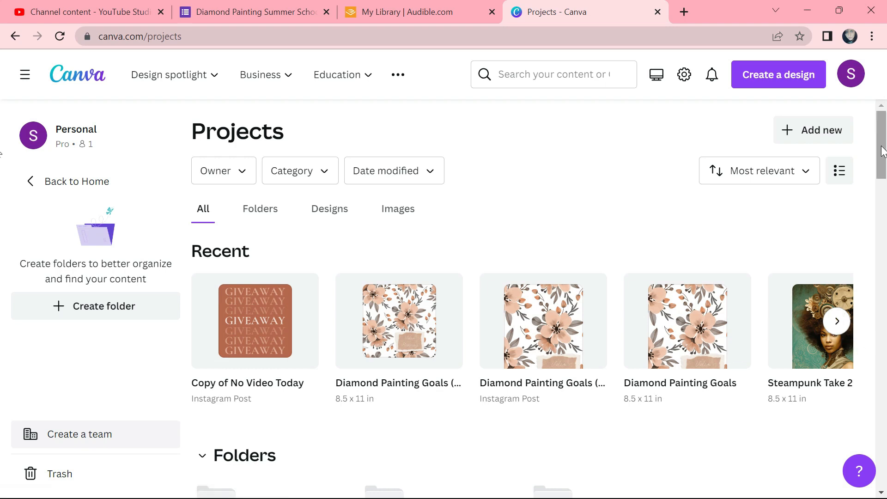
{"action": "scroll", "coordinate": [840, 316], "scroll_direction": "down", "scroll_amount": 3}
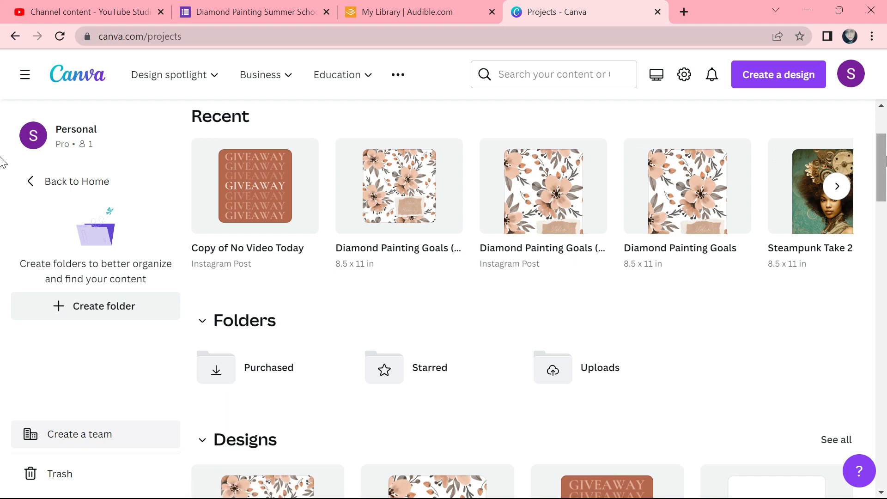
{"action": "left_click_drag", "start_coordinate": [884, 164], "coordinate": [886, 141]}
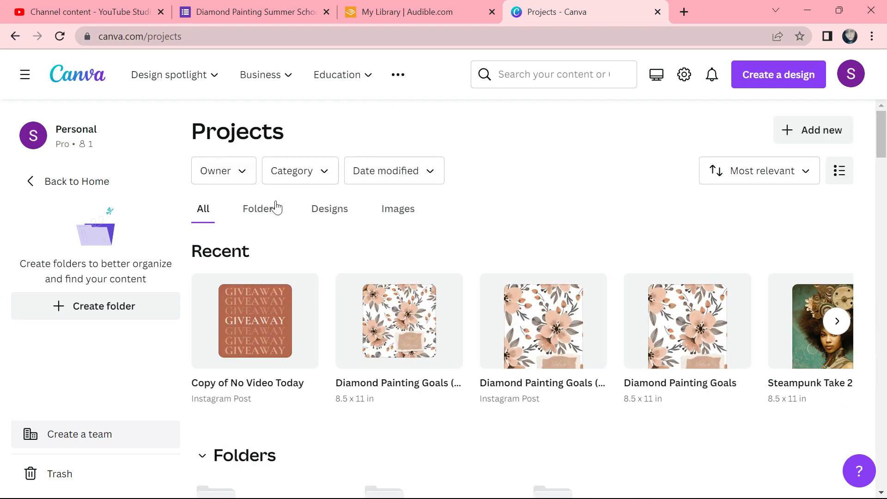
{"action": "left_click", "coordinate": [112, 182]}
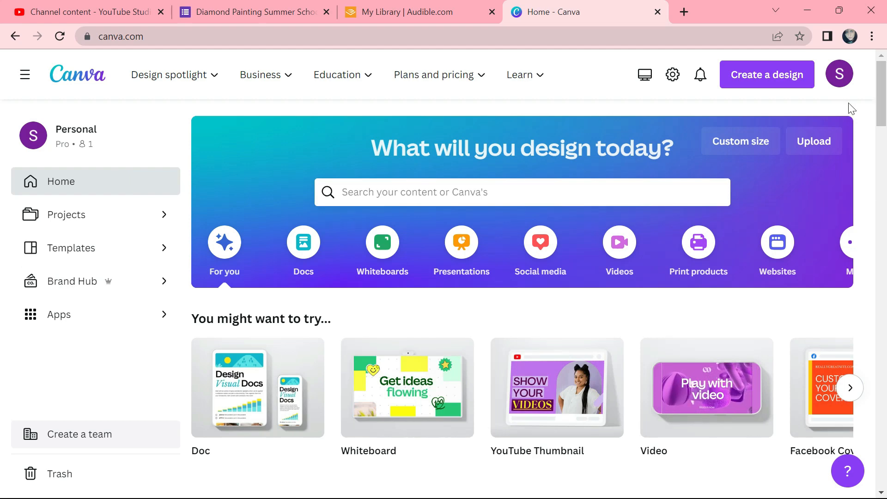
{"action": "left_click_drag", "start_coordinate": [885, 107], "coordinate": [885, 60]}
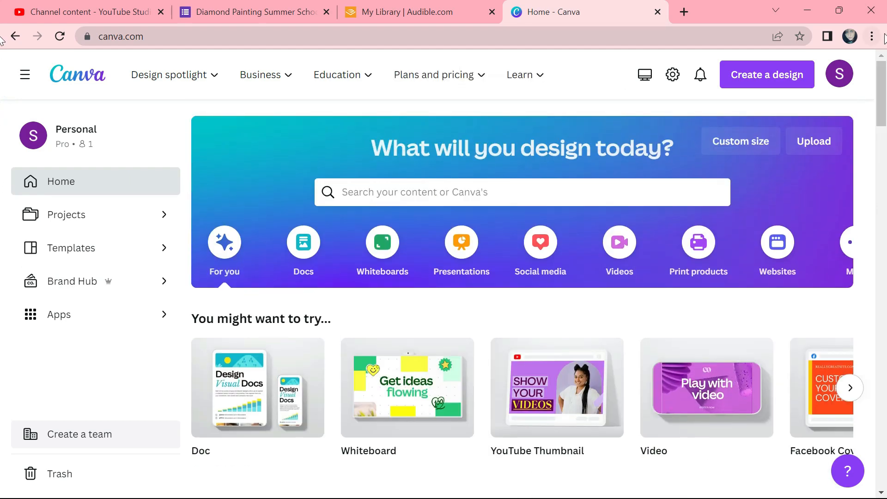